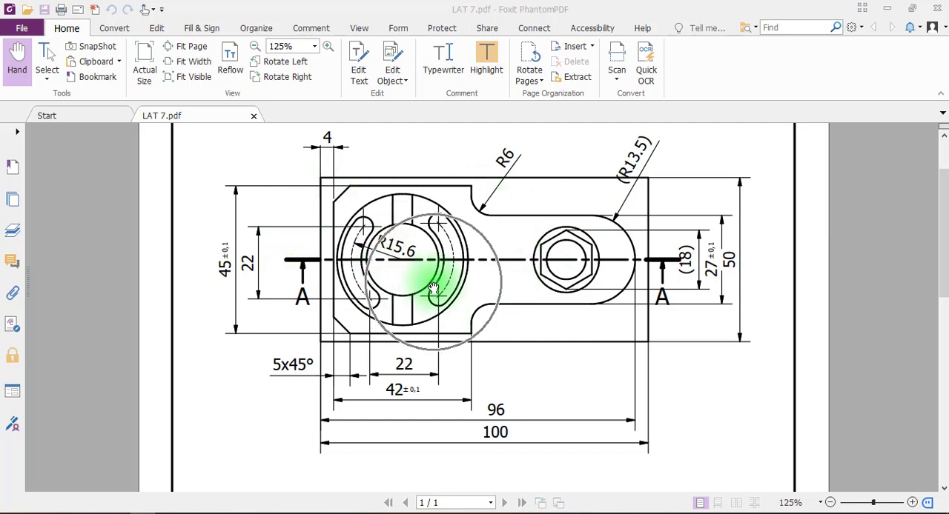
Switch to Mastercam X9 and check which mill machine types are available
click(398, 513)
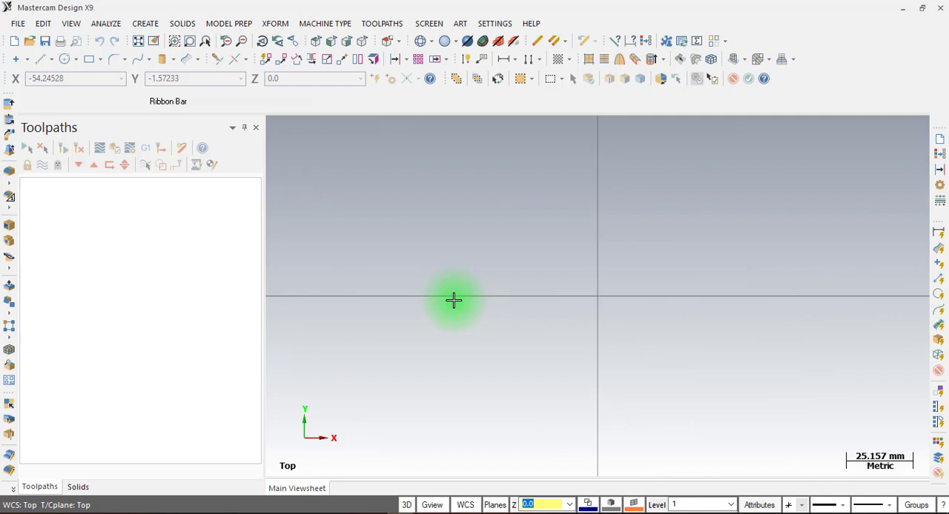
click(326, 23)
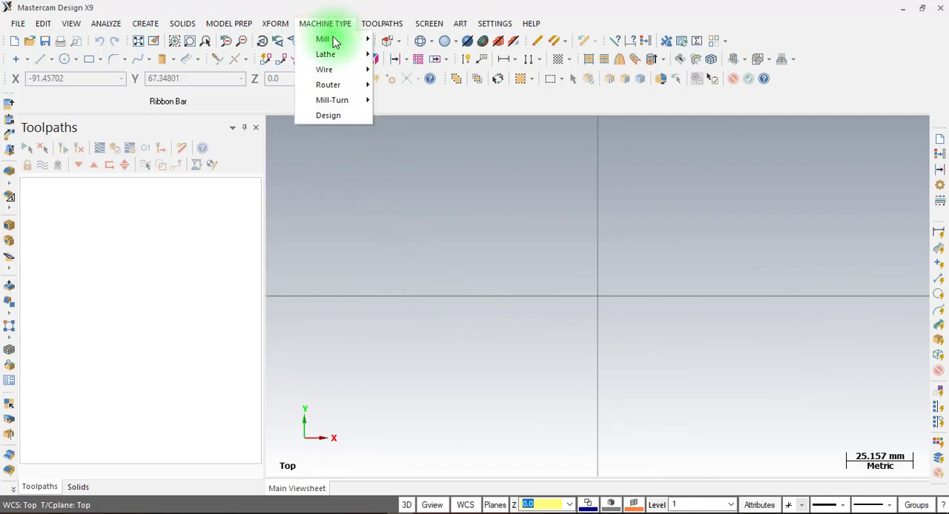
click(333, 43)
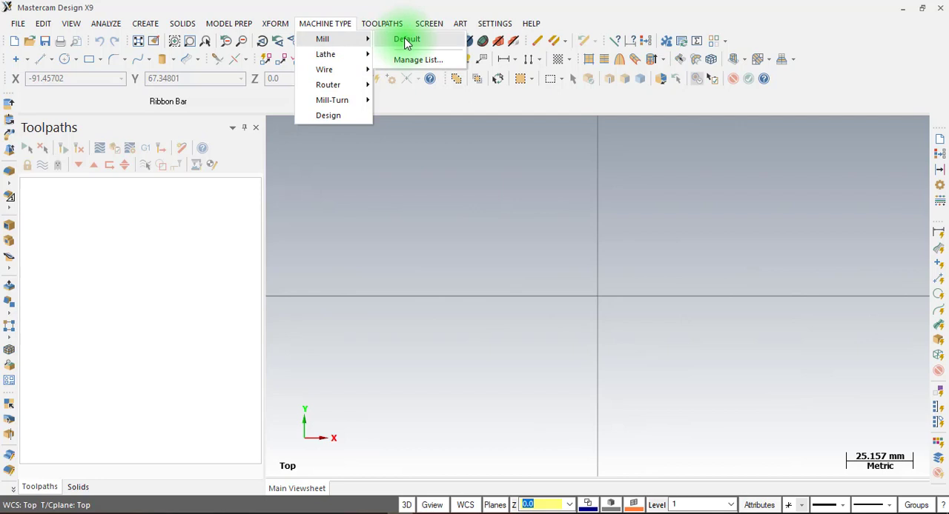
click(448, 10)
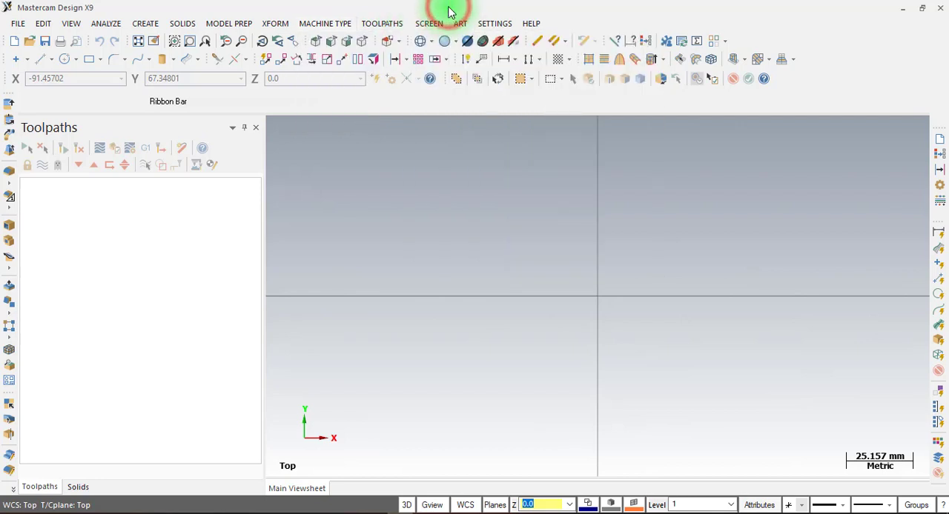
Set the default mill machine definition in the system configuration to MILL 3 - AXIS VMC MM.mmd-9
click(495, 26)
click(507, 39)
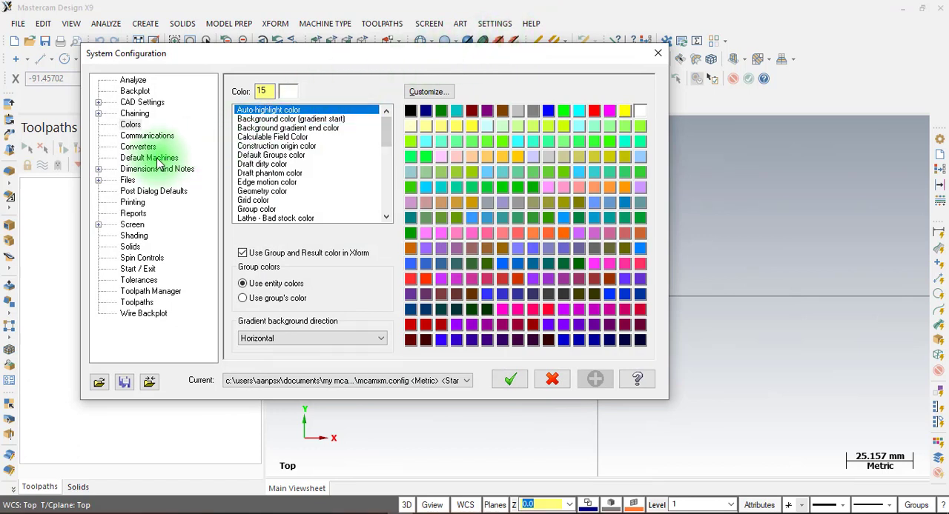
key(ctrl)
key(ctrl)
key(ctrl)
click(151, 158)
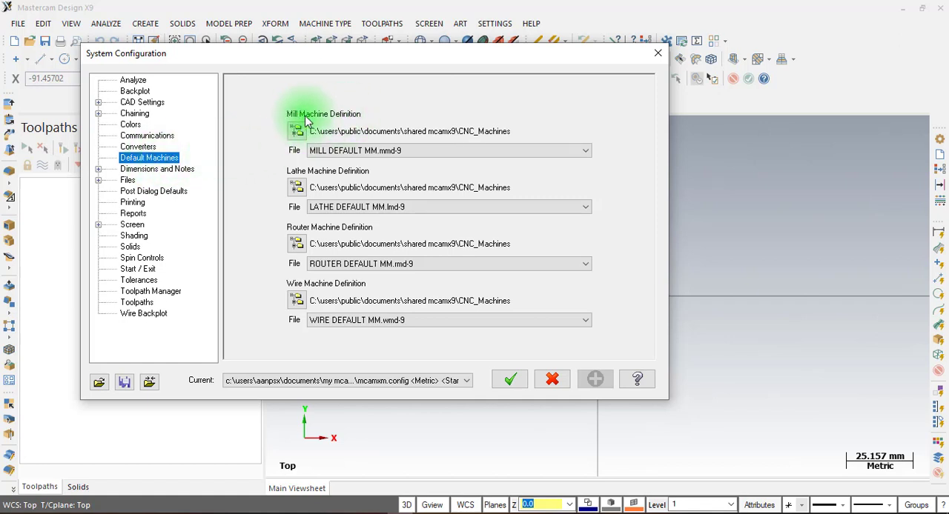
click(360, 151)
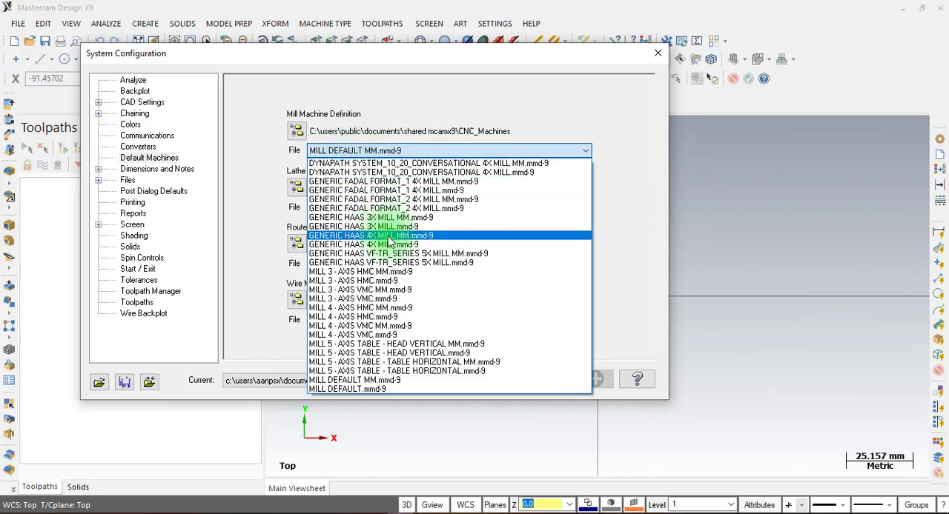
click(381, 291)
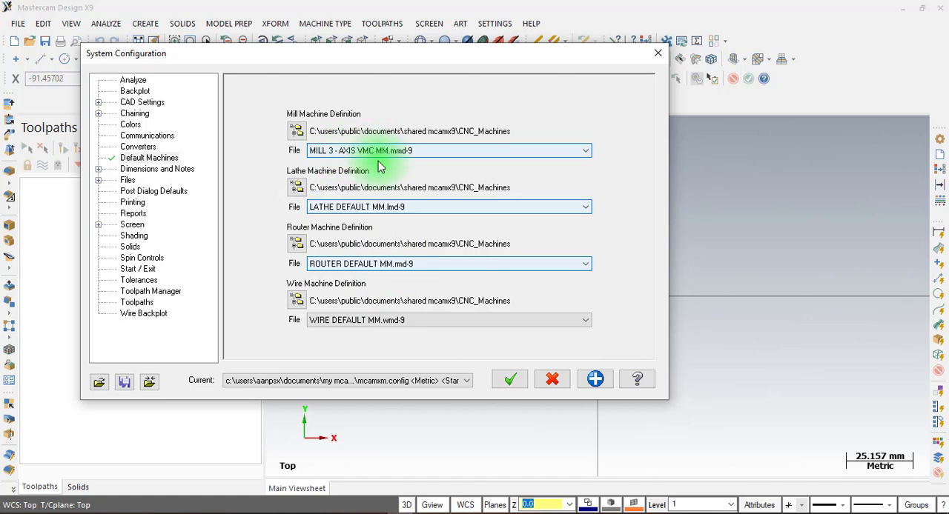
Set the default lathe machine definition to LATHE 2-AXIS SLANT BED MM.lmd-9 and save the settings to the configuration file
click(377, 214)
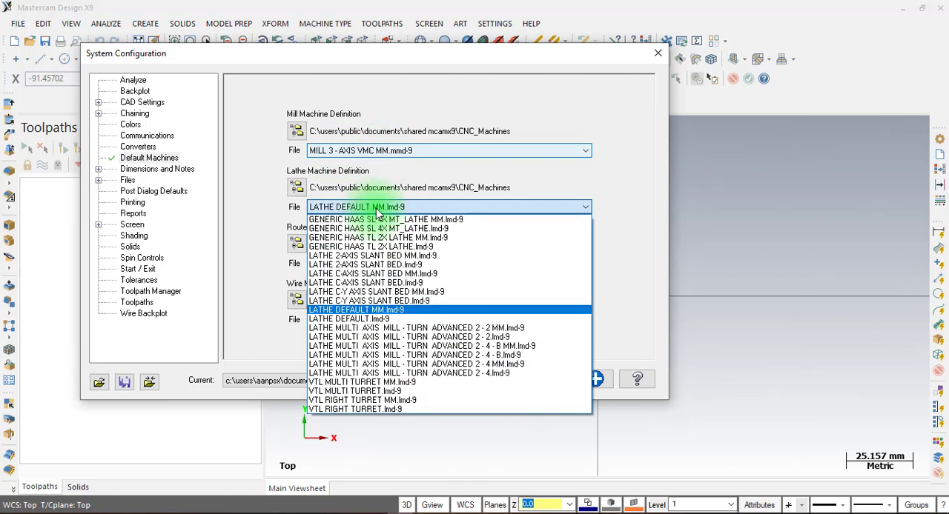
click(378, 257)
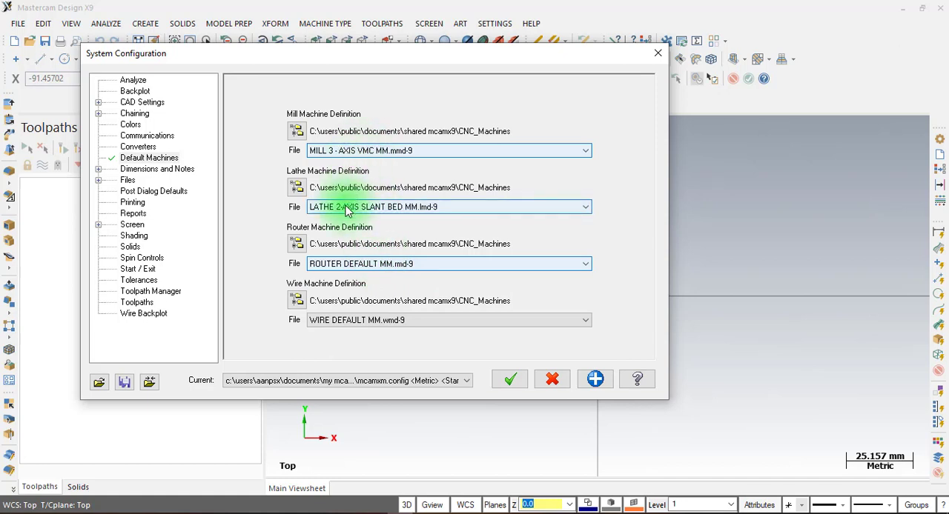
click(603, 385)
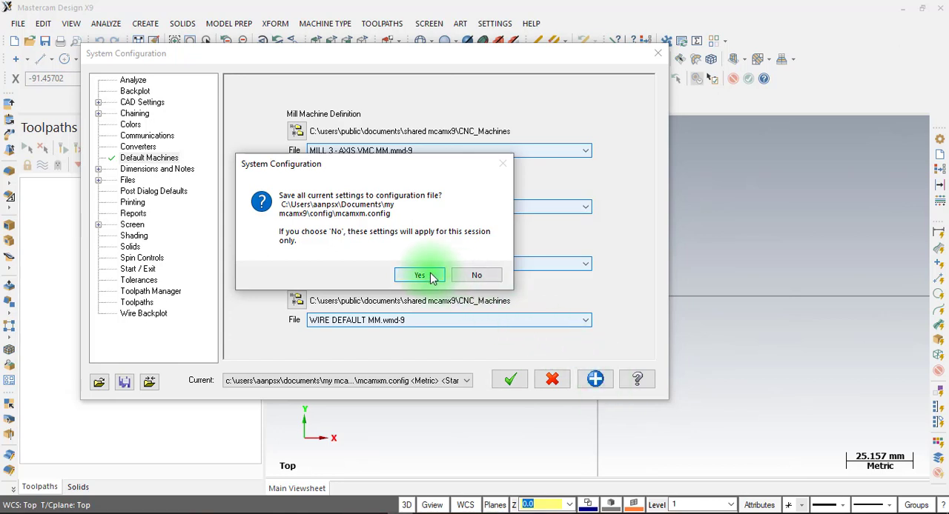
click(423, 273)
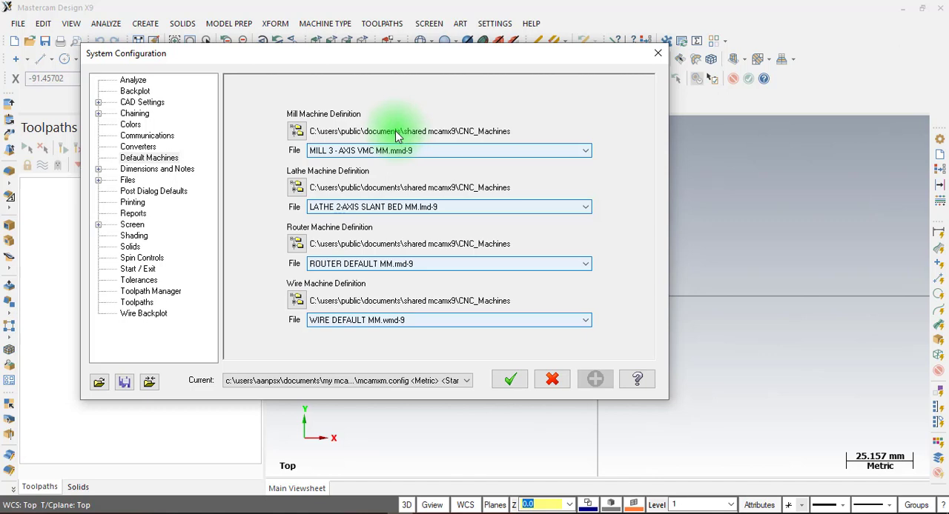
Open the file selection for another editor program in the Start / Exit configuration settings
click(147, 271)
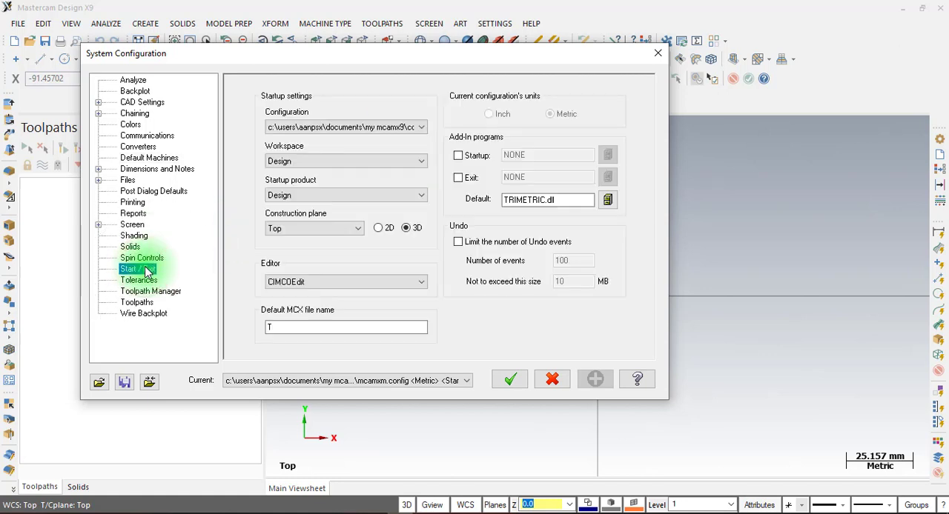
click(320, 287)
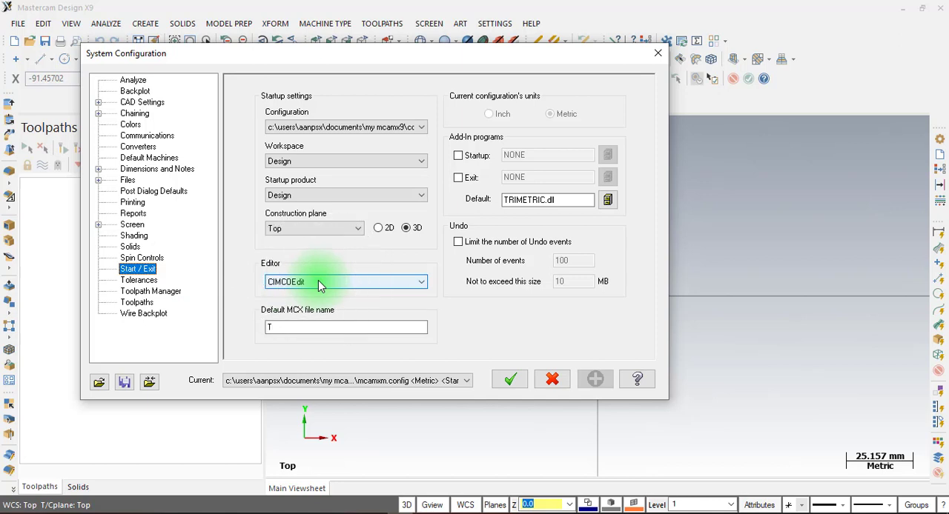
click(320, 283)
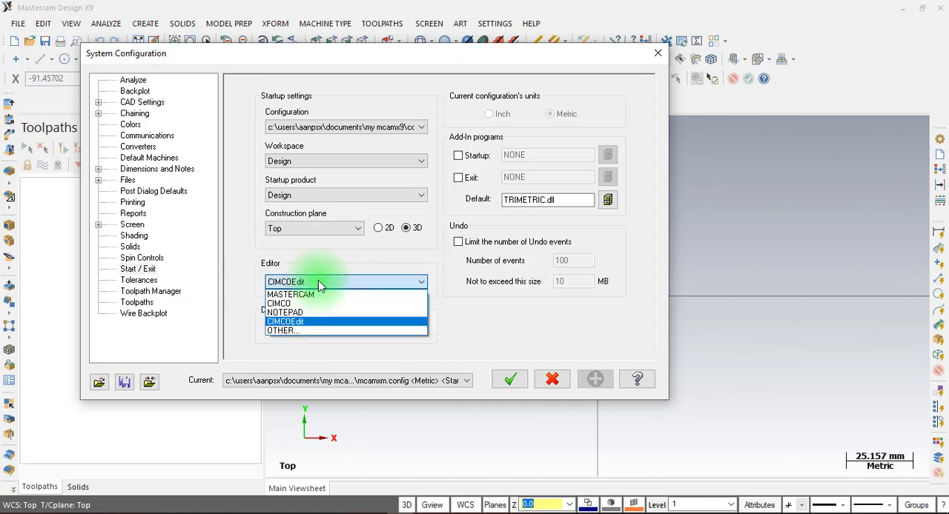
click(308, 331)
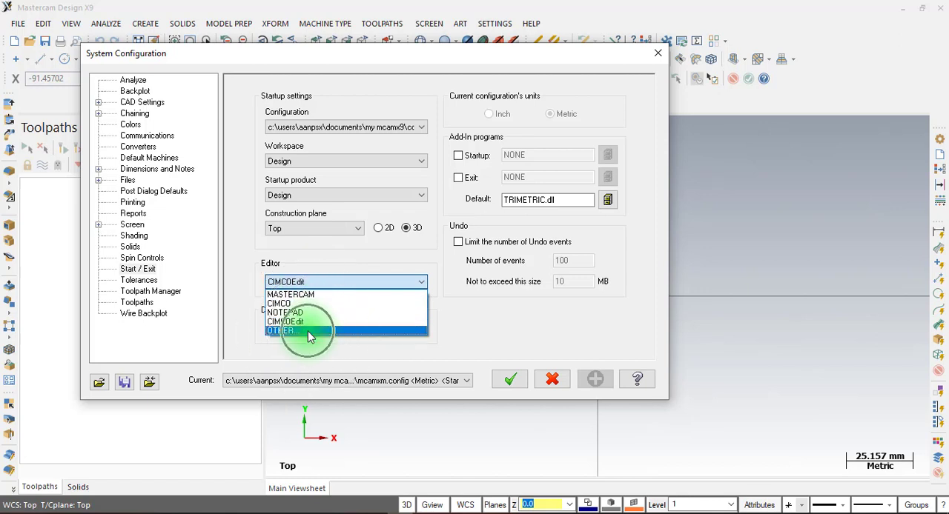
click(308, 331)
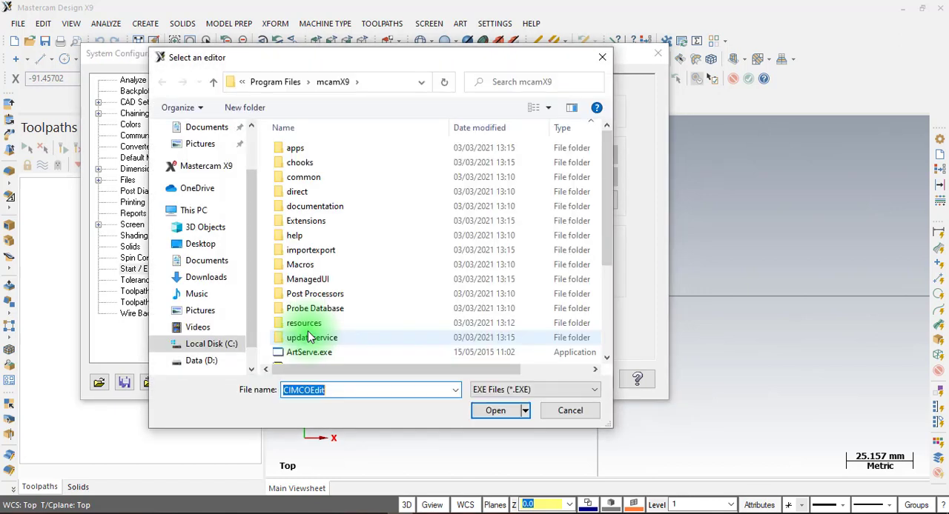
Choose CIMCOEditMachineSim.exe from the CIMCO\CIMCOEditMachineSim8 folder on drive C as the editor
click(257, 300)
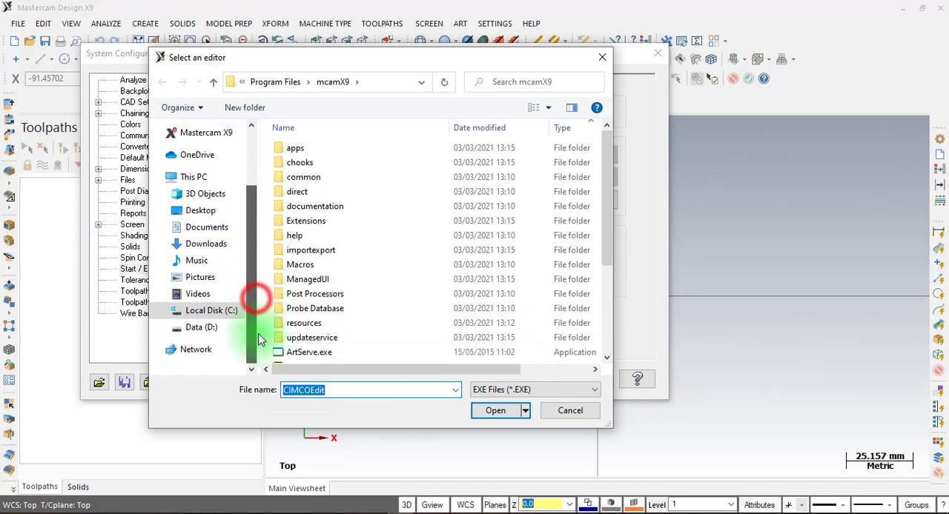
click(209, 312)
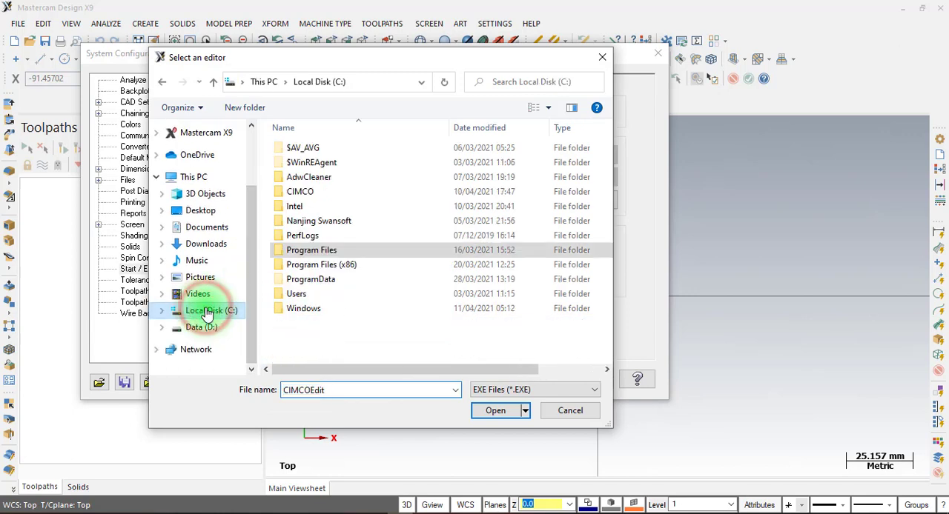
double_click(300, 191)
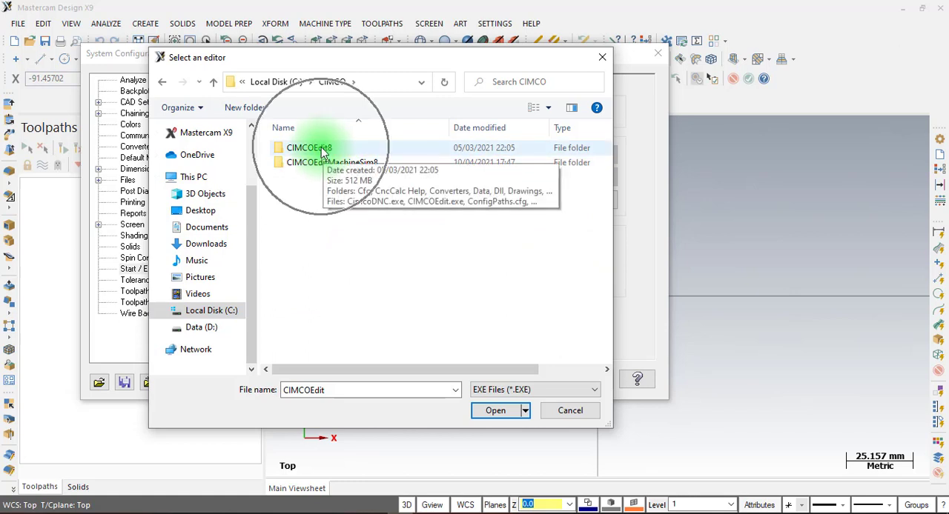
click(327, 168)
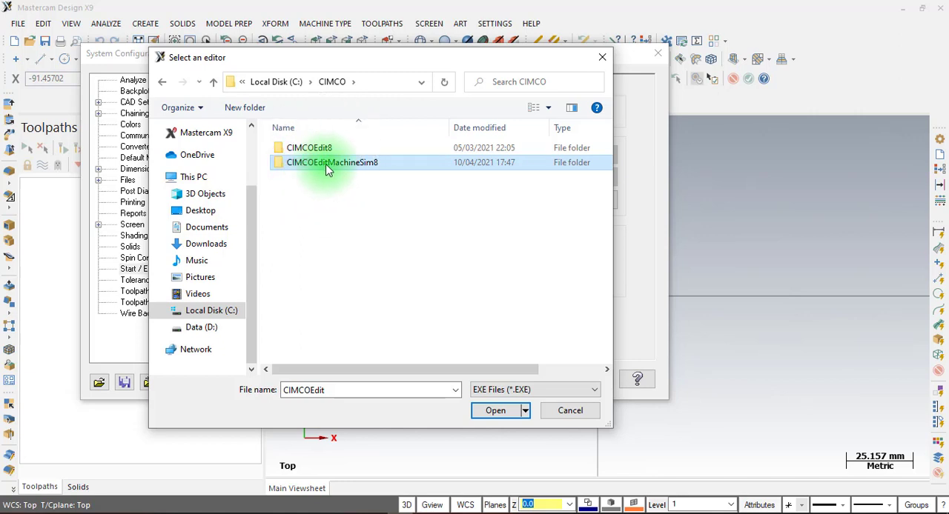
double_click(314, 166)
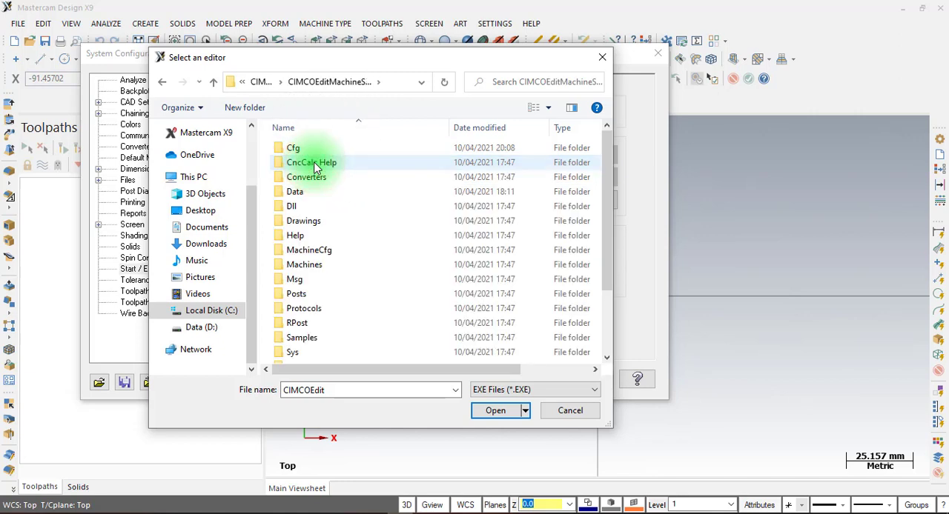
scroll(317, 159, down, 2)
click(331, 357)
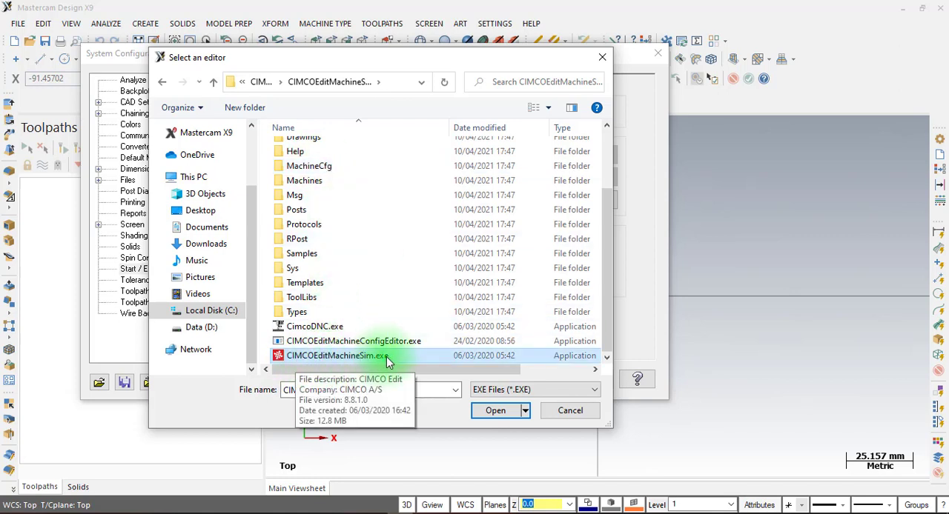
click(491, 412)
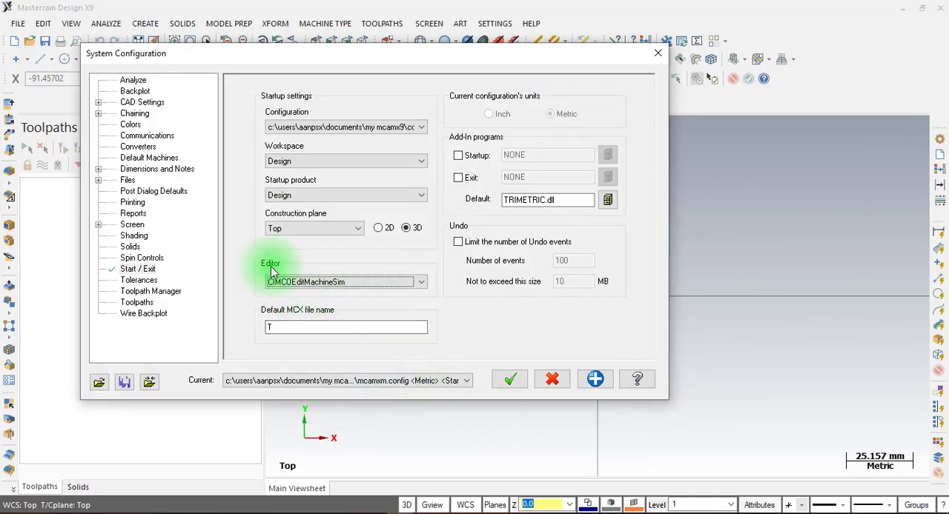
Apply the editor setting, save it to the configuration file and close the system configuration
click(595, 380)
click(420, 275)
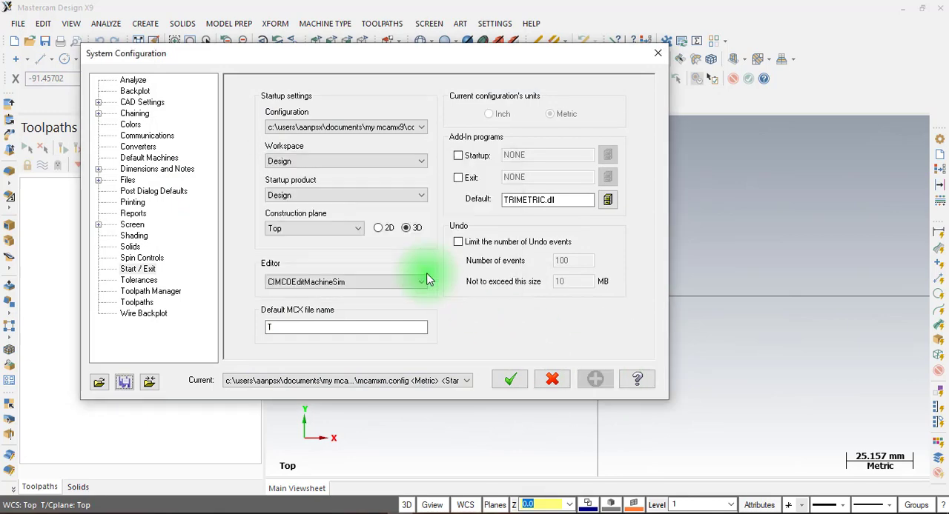
click(508, 380)
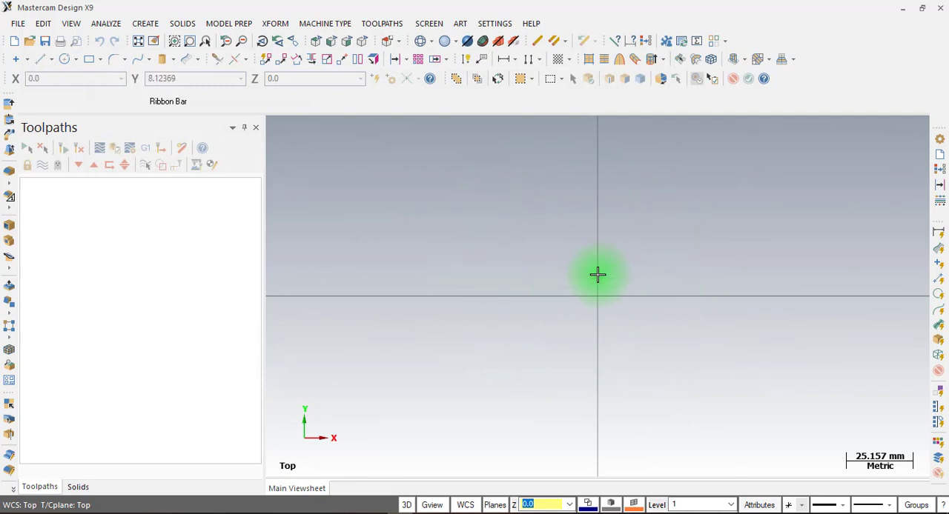
Switch to the LAT 7.pdf drawing in Foxit PhantomPDF and read the plate's overall length and width
click(382, 508)
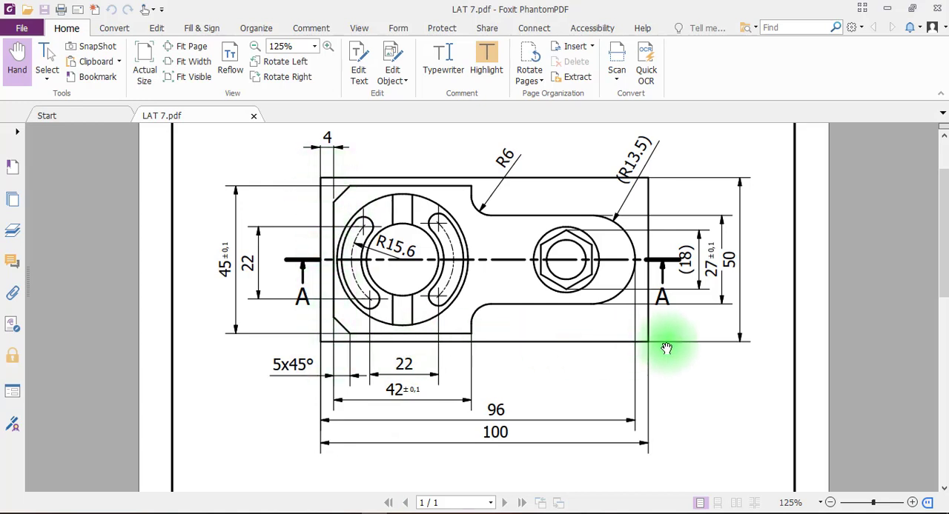
click(494, 434)
click(738, 256)
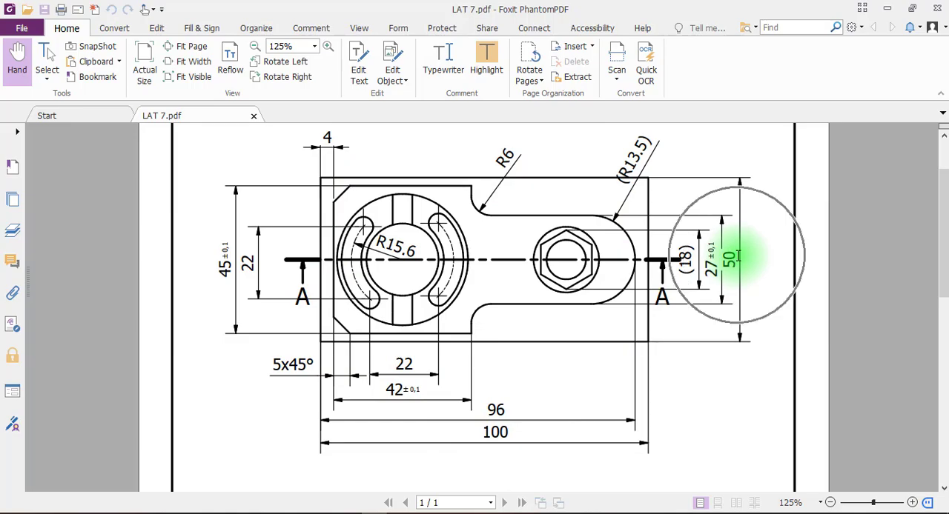
Switch back to Mastercam and draw a rectangle about 98 by 50 mm with its first corner at the origin
click(409, 512)
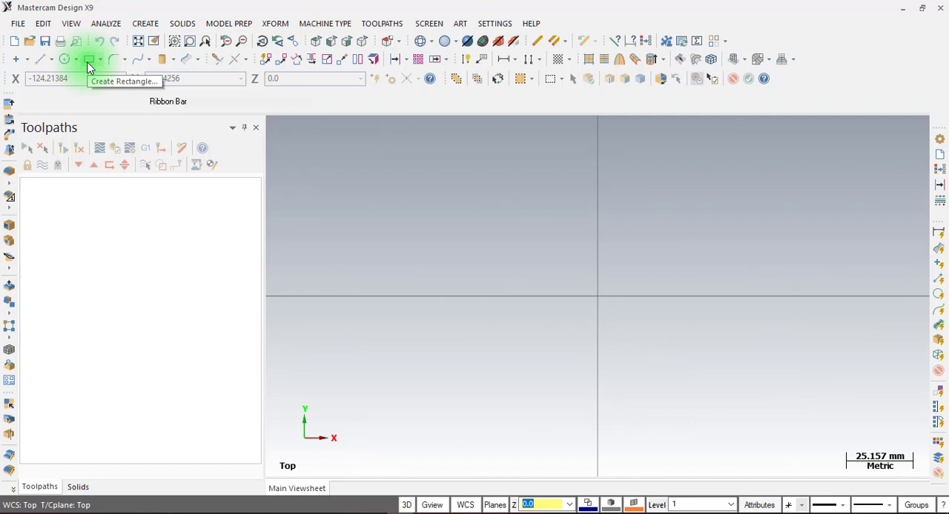
click(145, 23)
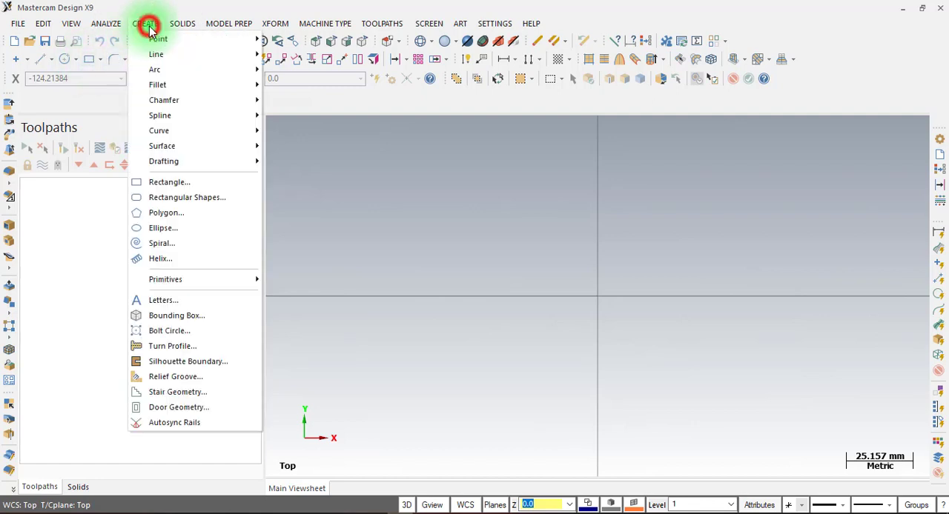
click(171, 188)
click(170, 186)
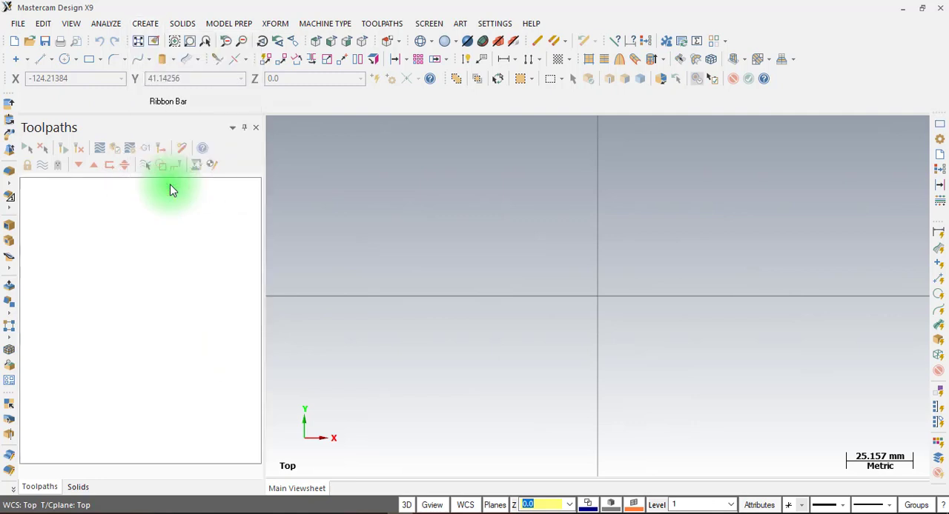
click(599, 296)
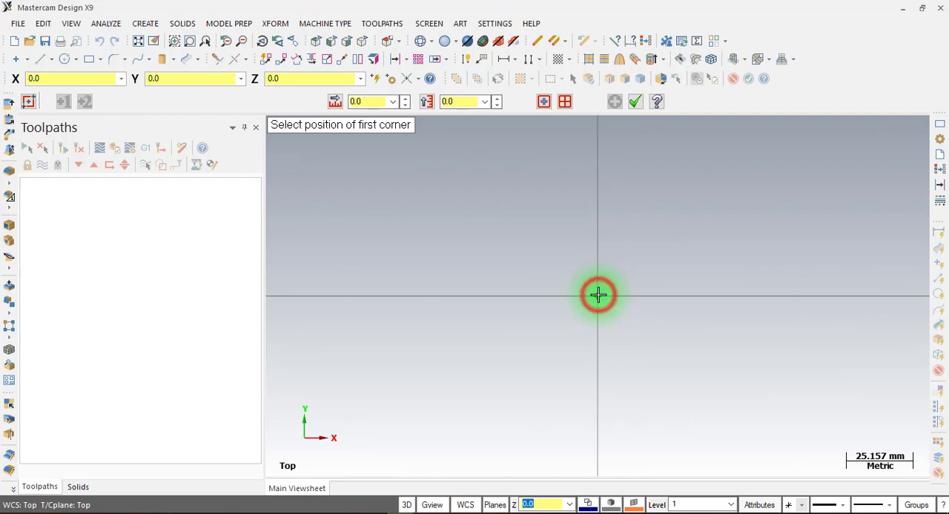
click(858, 164)
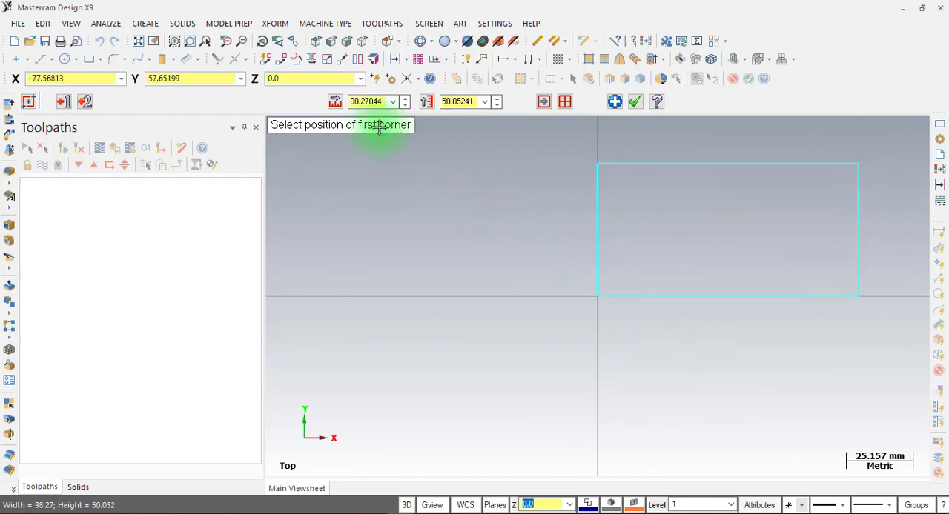
Set the rectangle's width to 100 mm and height to 50 mm, and accept it
click(365, 102)
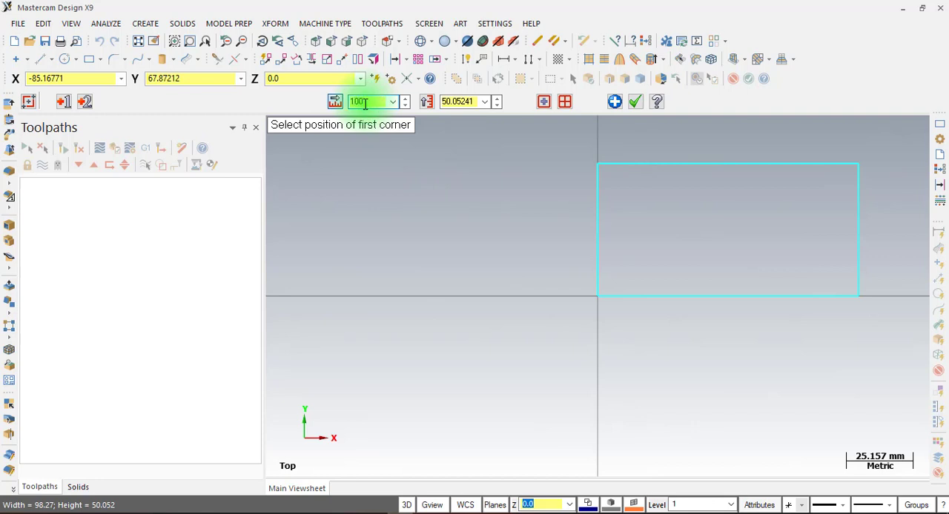
click(446, 102)
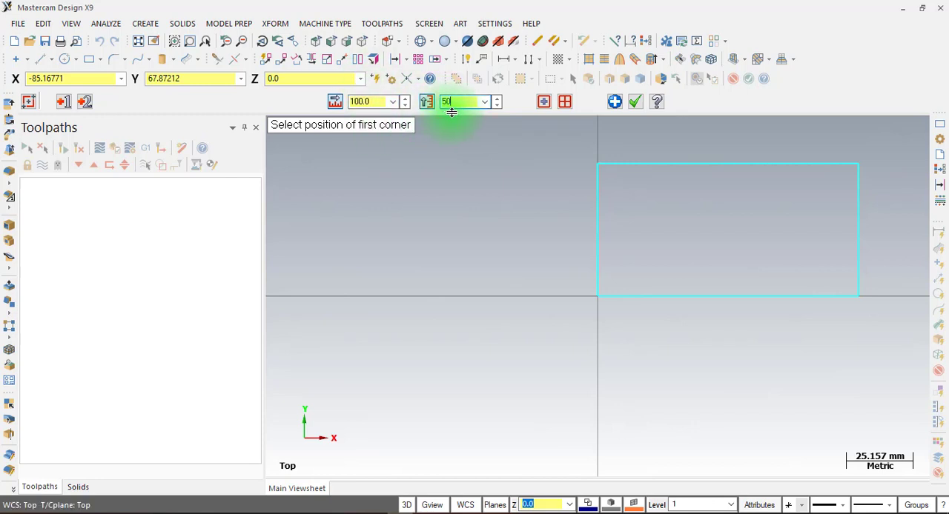
click(639, 104)
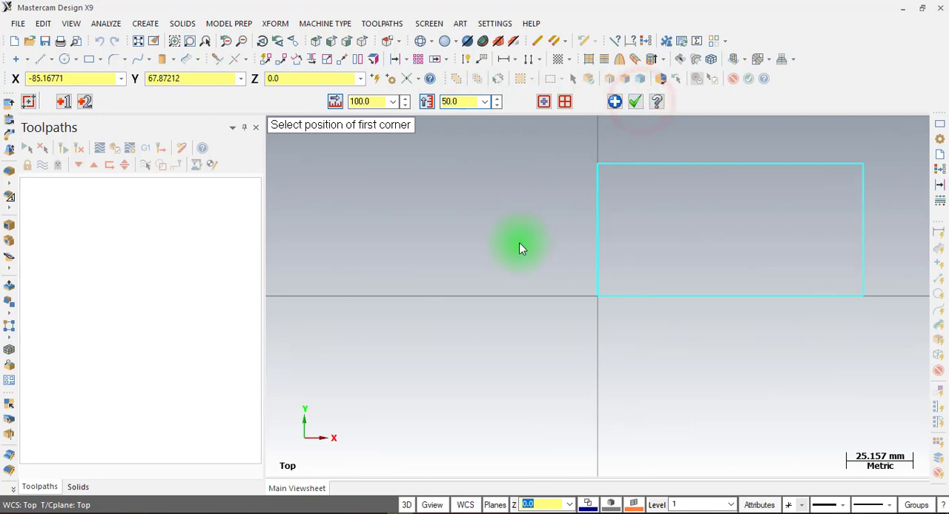
Switch to the LAT 7.pdf drawing in Foxit PhantomPDF, read the plate's and inner profile's heights, and return to Mastercam
click(138, 41)
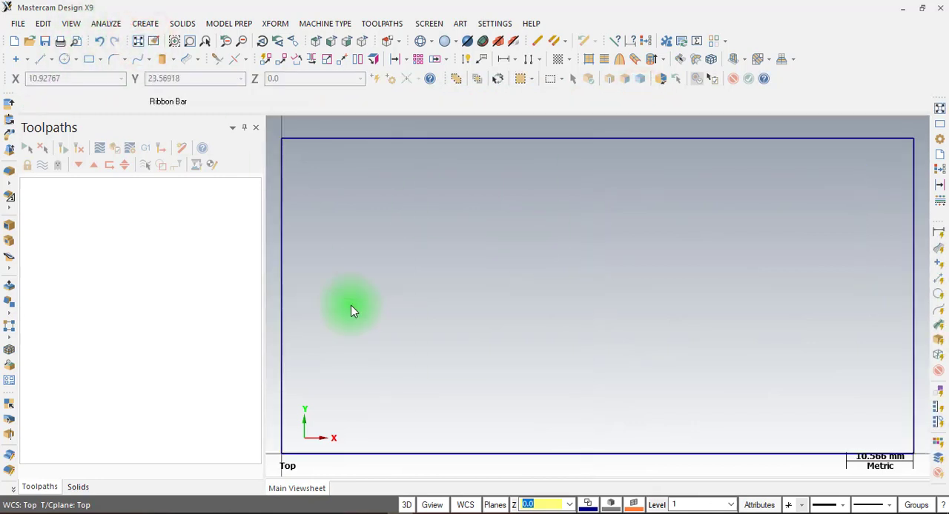
click(375, 513)
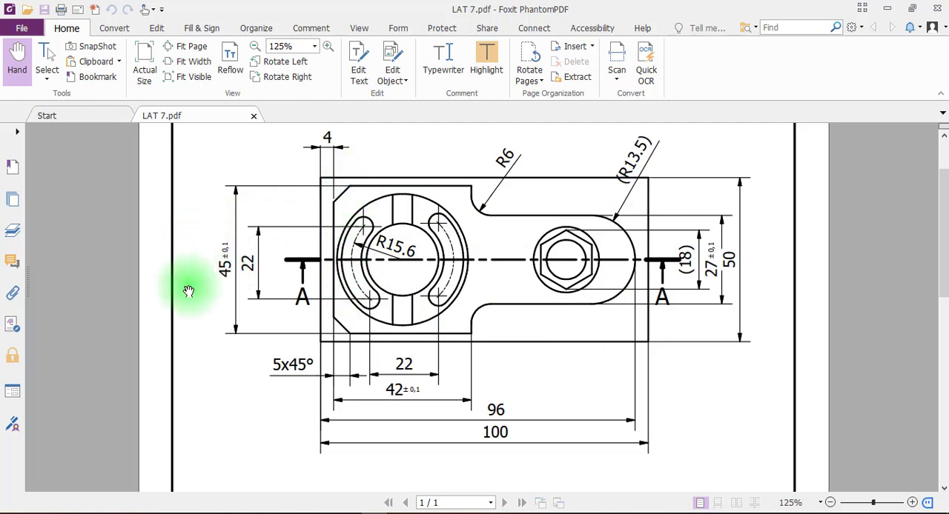
click(732, 264)
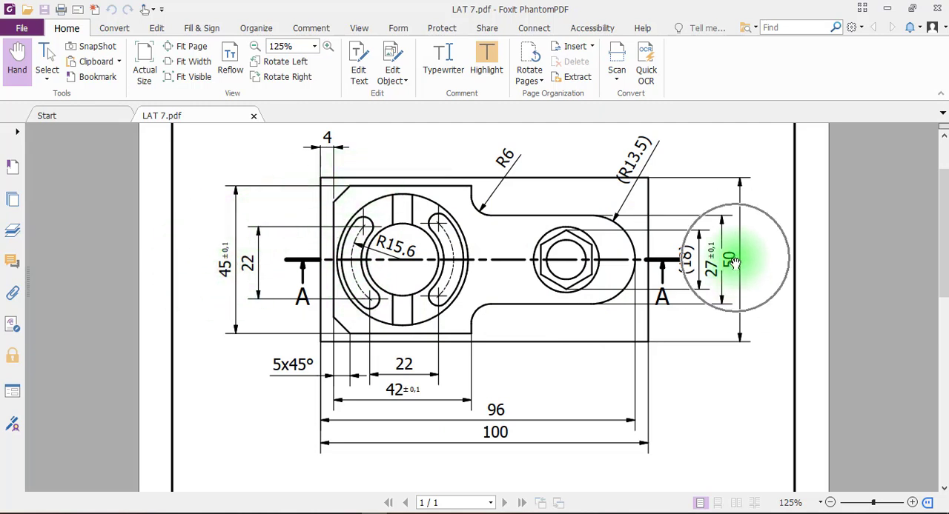
click(214, 264)
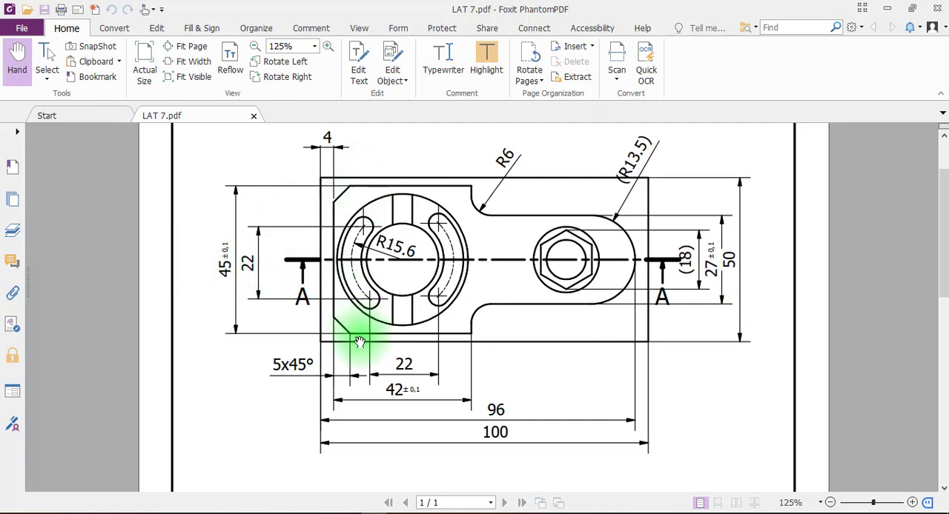
click(365, 183)
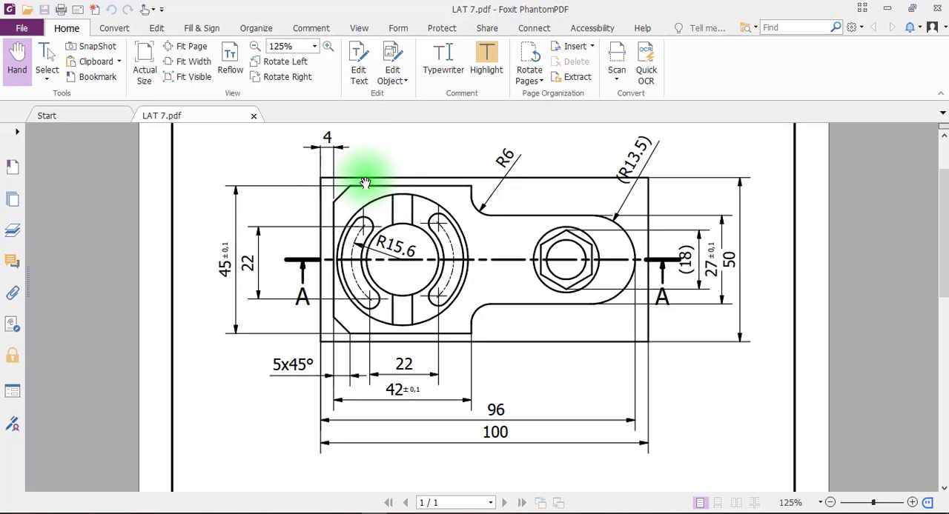
click(374, 512)
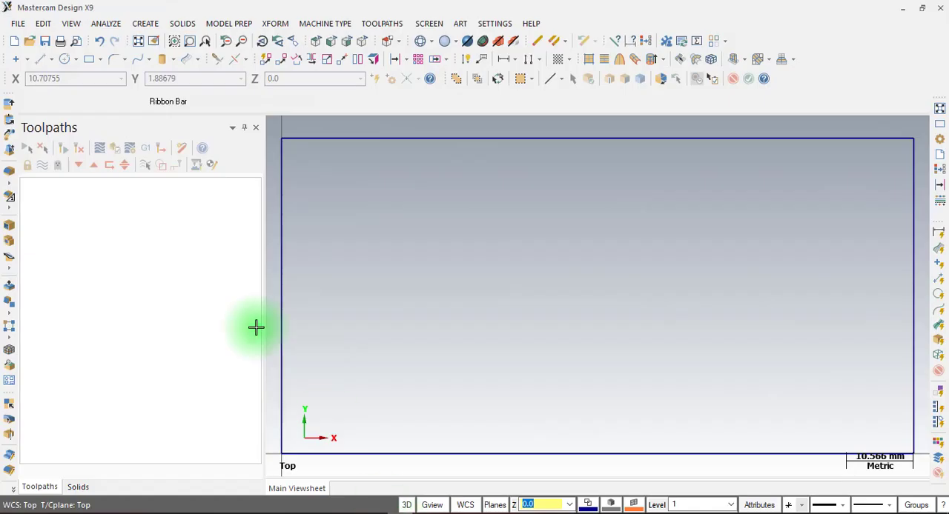
click(275, 23)
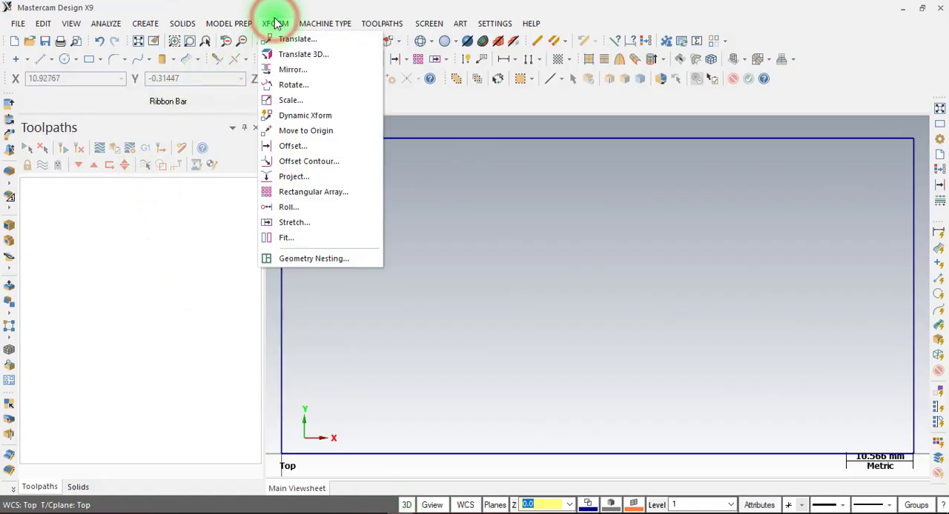
click(290, 149)
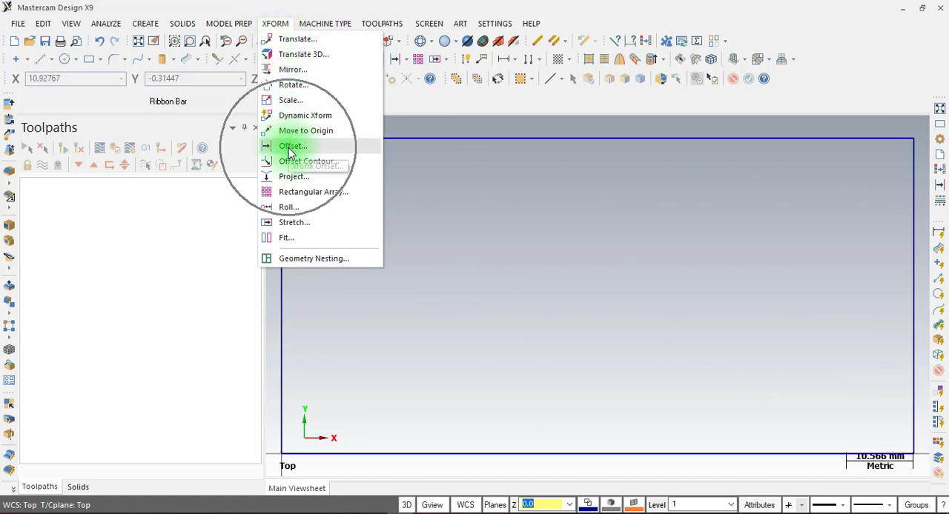
click(422, 114)
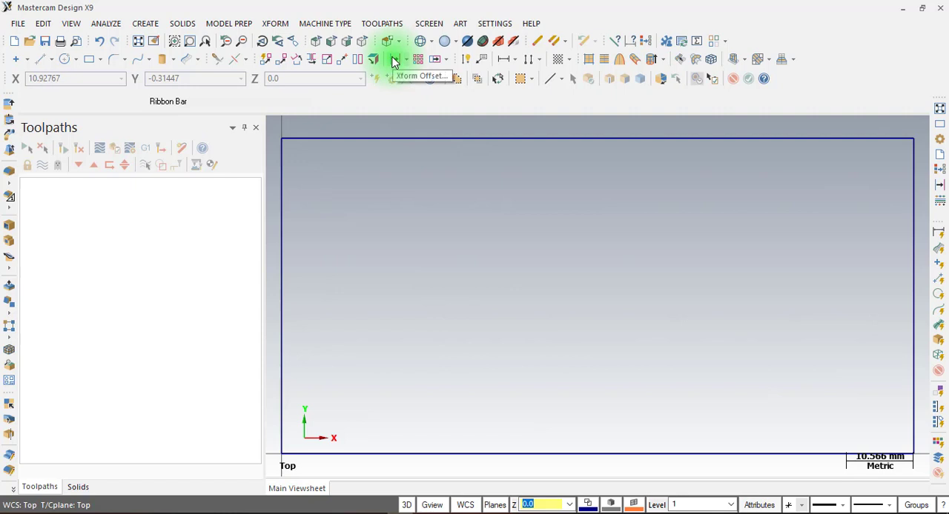
click(407, 62)
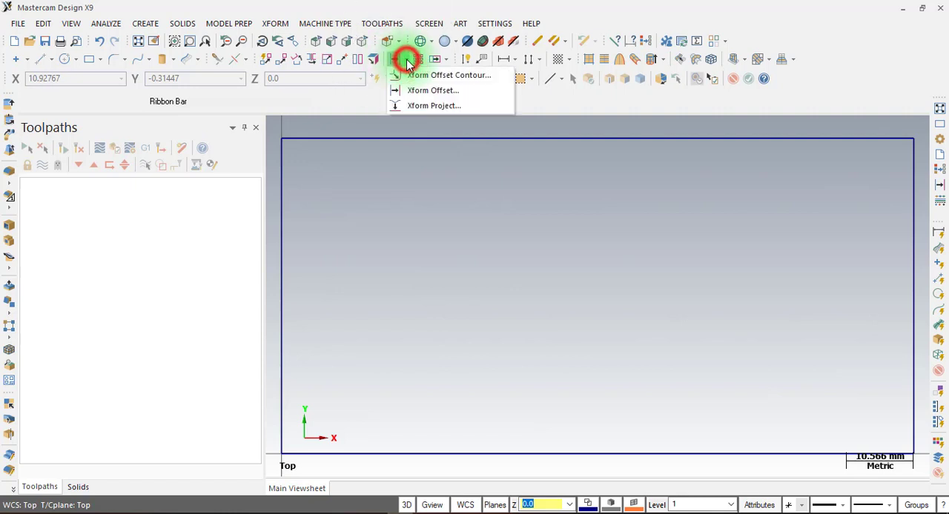
click(417, 74)
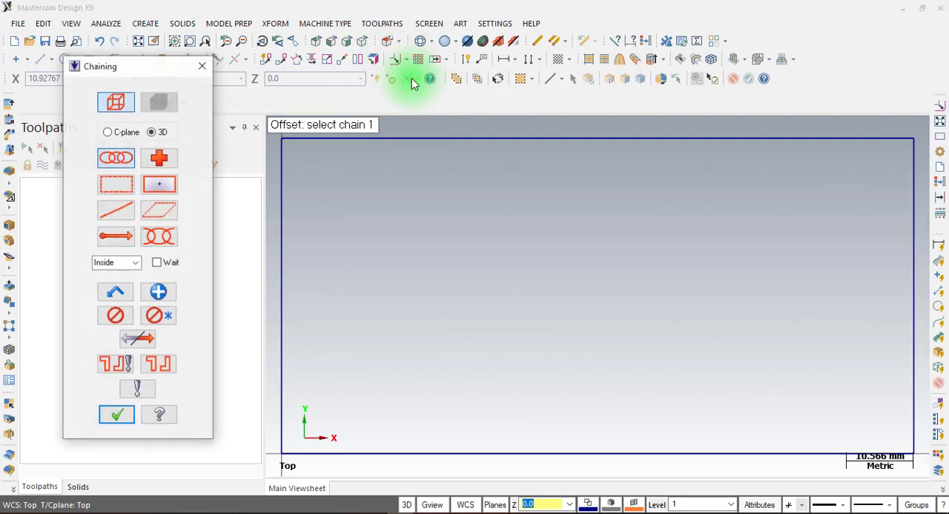
click(202, 66)
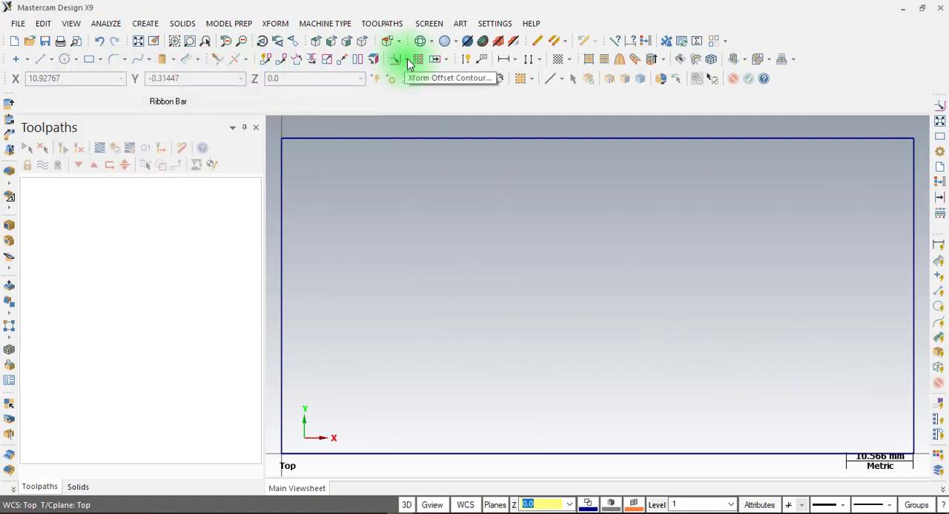
Use Xform Offset in Copy mode to offset the rectangle's upper edge 2.5 mm inward
click(408, 62)
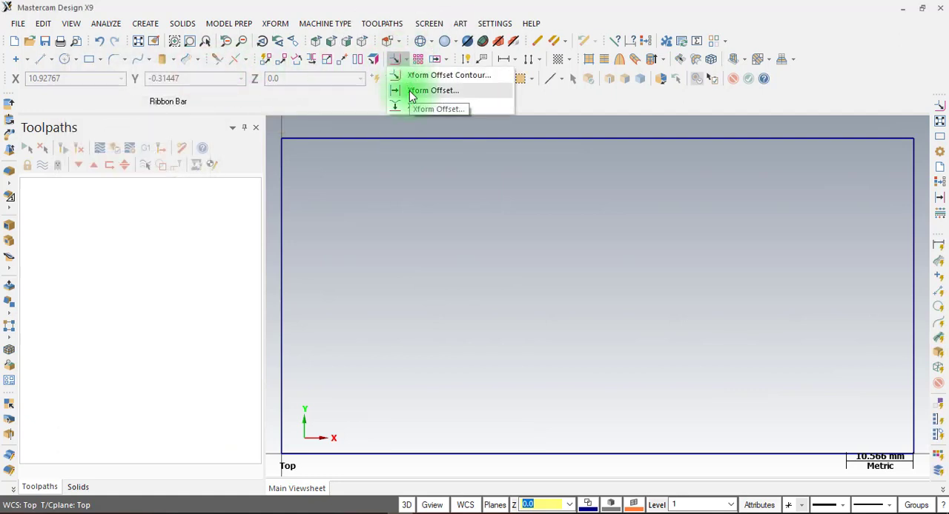
click(412, 92)
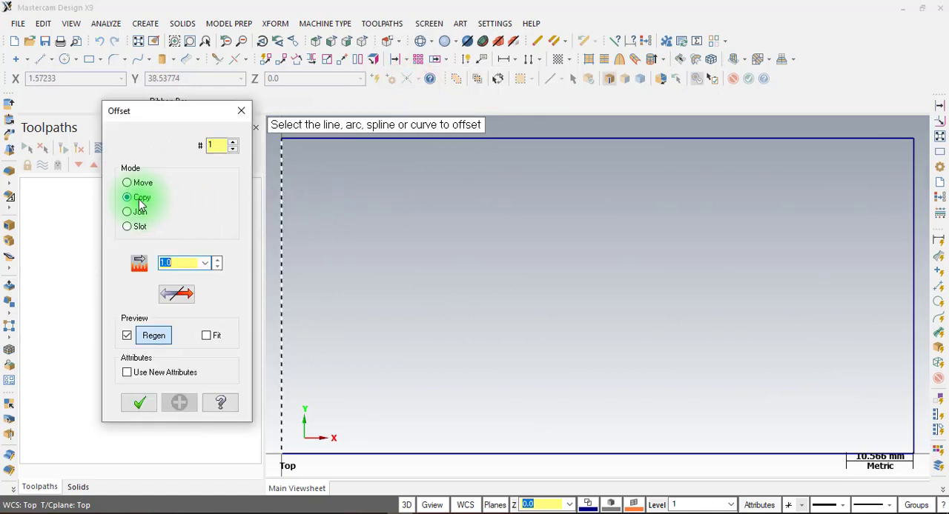
click(139, 201)
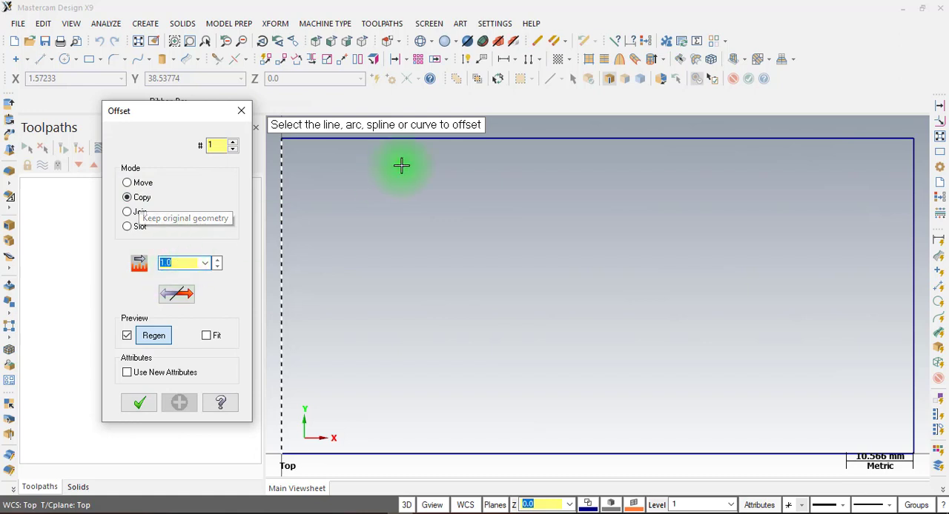
click(440, 139)
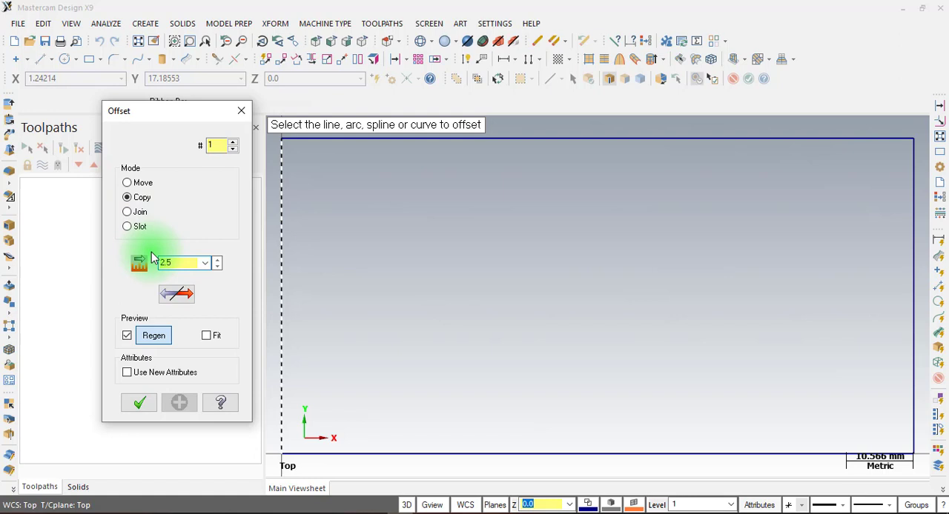
click(371, 138)
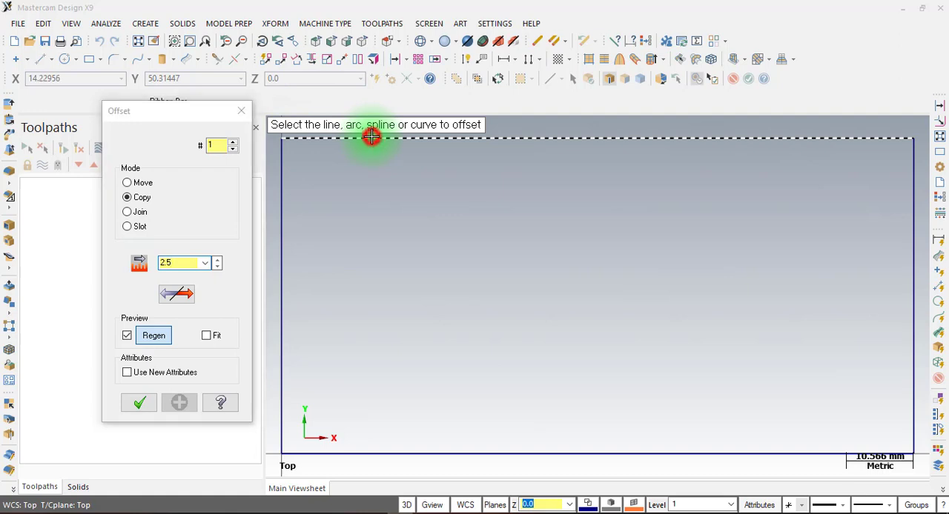
click(374, 191)
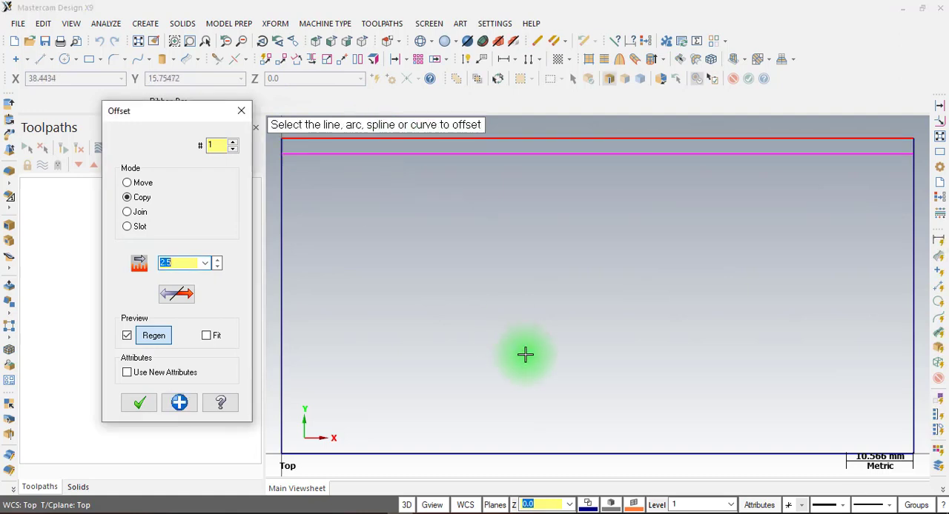
Offset a copy of the rectangle's lower edge 2.5 mm inward and apply it, keeping the Offset command active
click(394, 453)
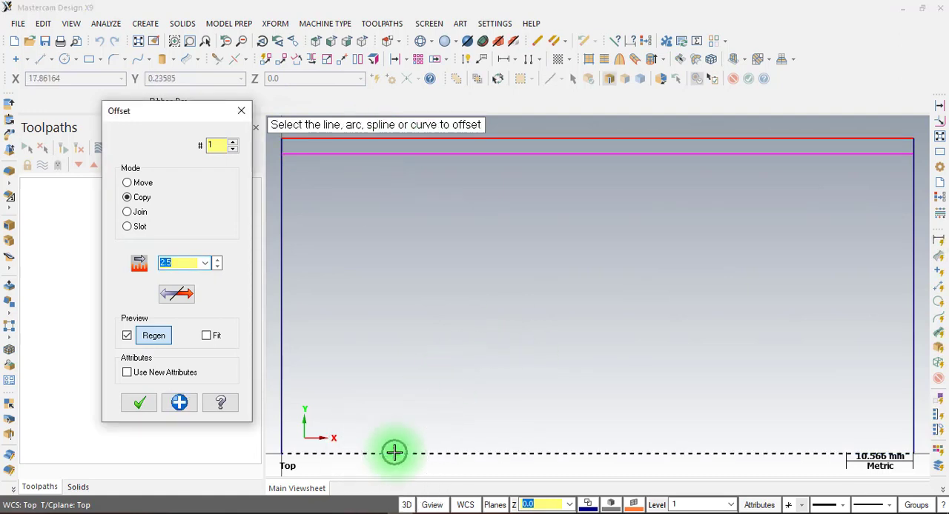
click(402, 381)
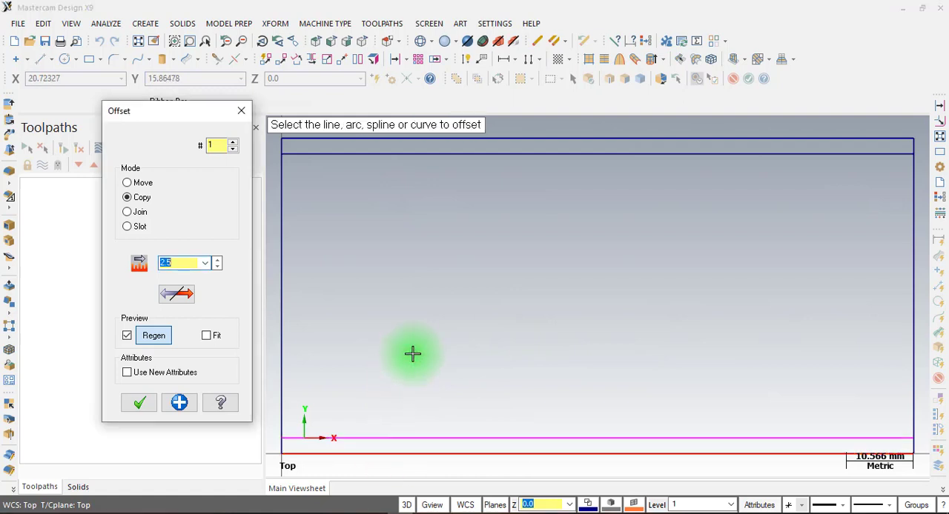
click(181, 410)
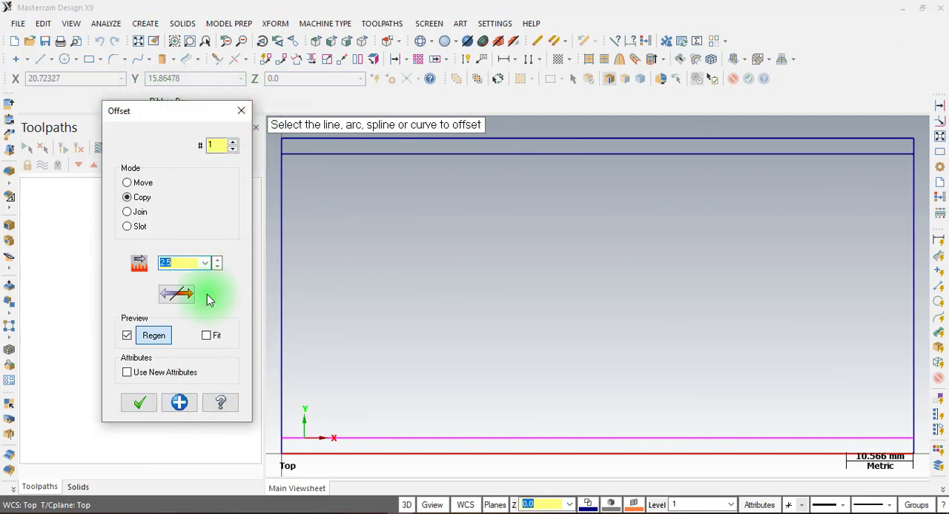
click(175, 401)
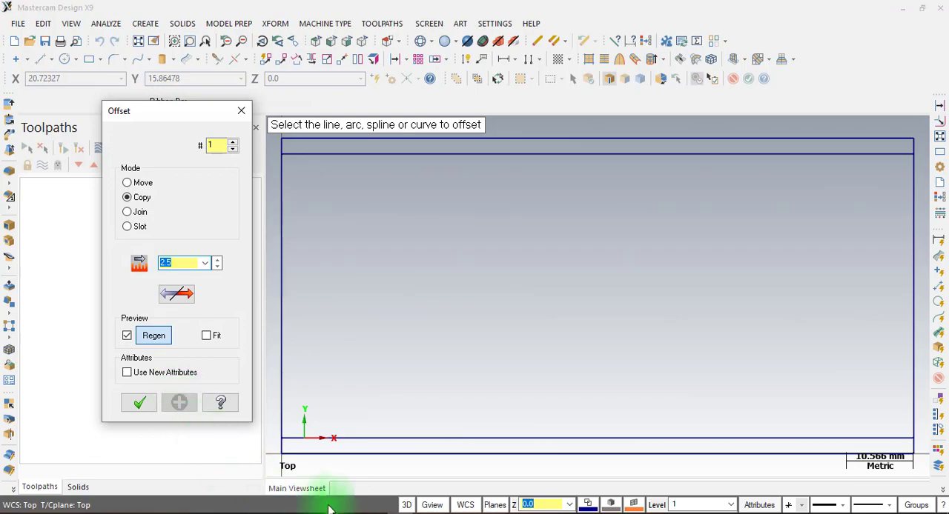
Check the profile's left inset in LAT 7.pdf, return to Mastercam and offset a copy of the rectangle's left edge 4 mm inward
click(371, 508)
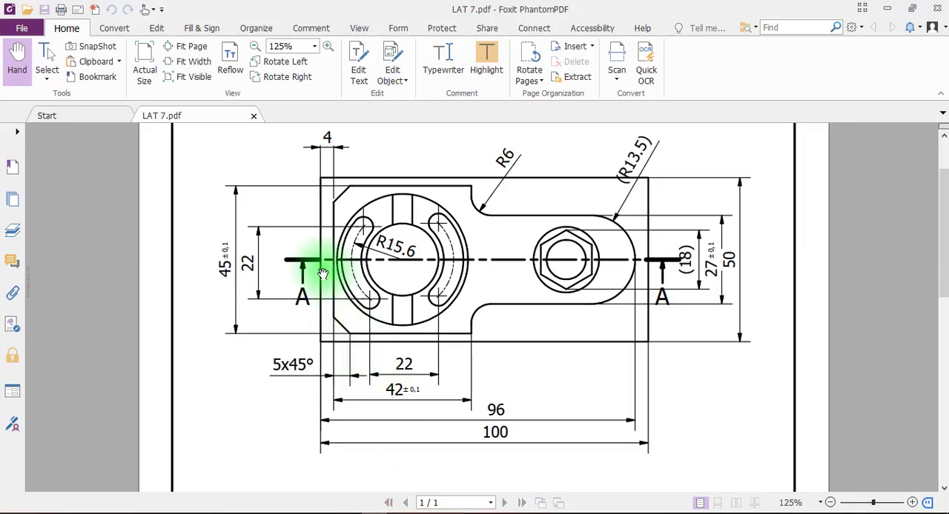
key(ctrl)
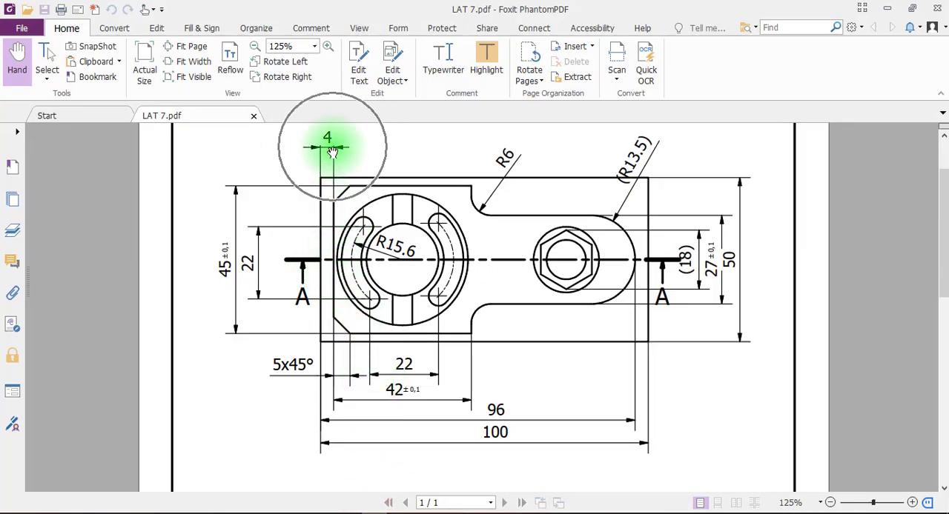
click(399, 507)
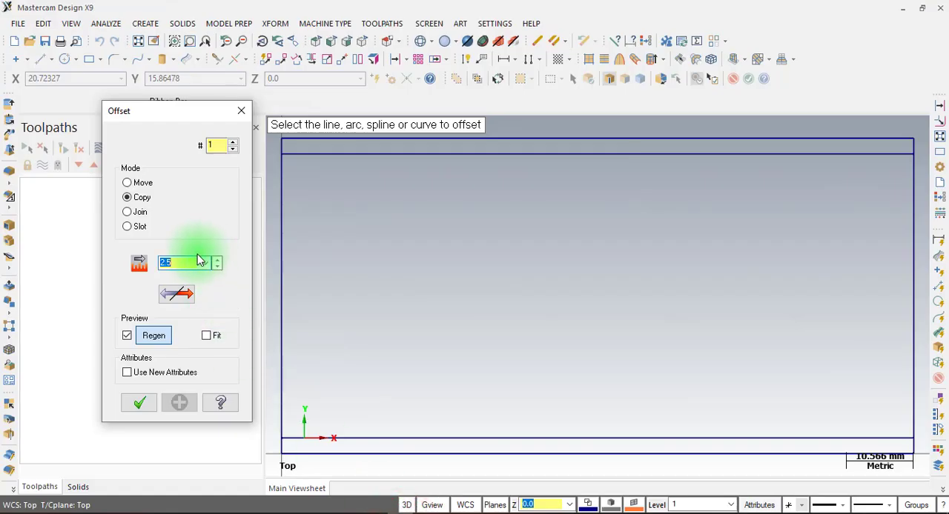
text(4)
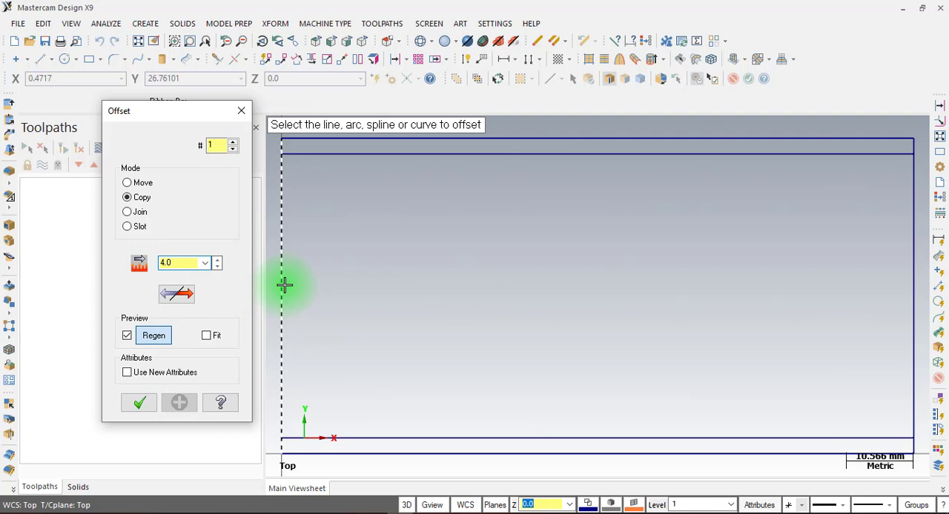
click(284, 285)
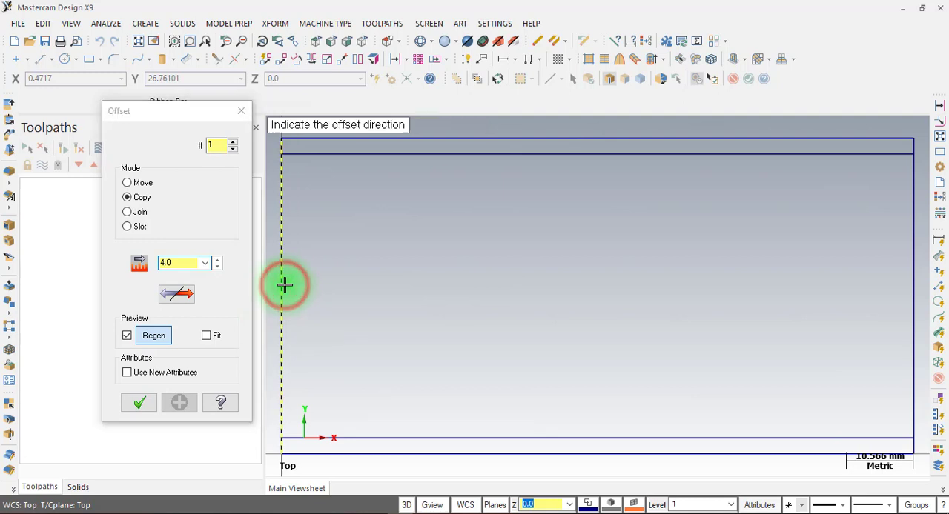
click(363, 281)
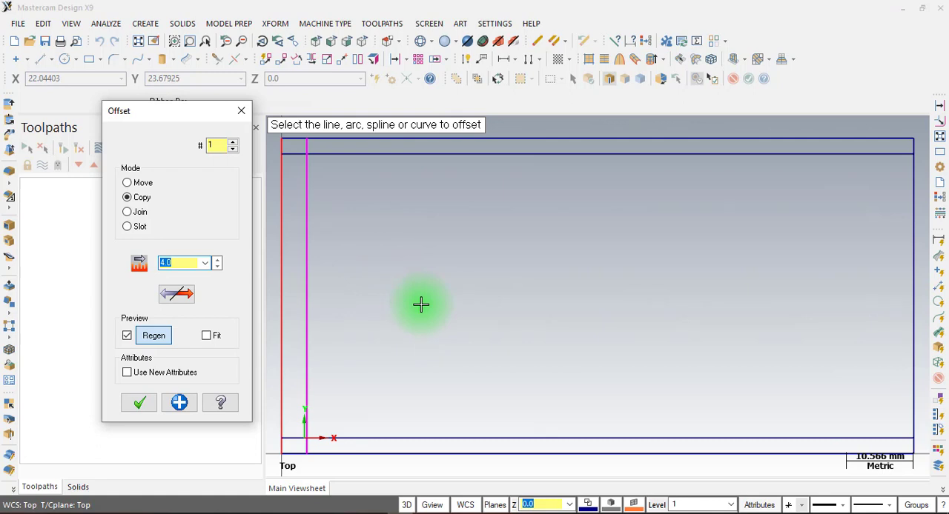
click(179, 403)
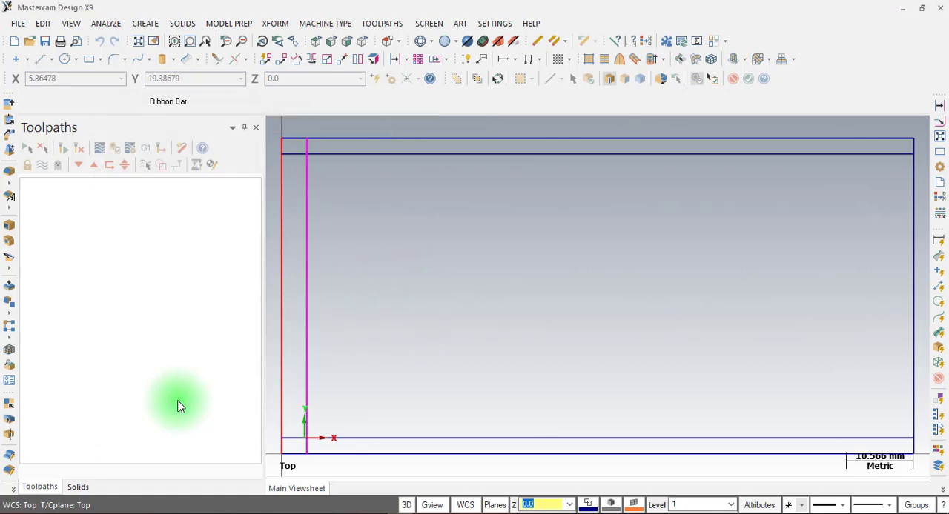
Check the wide section's length in LAT 7.pdf, return to Mastercam and offset a copy of the inset left line 42 mm to the right
click(374, 511)
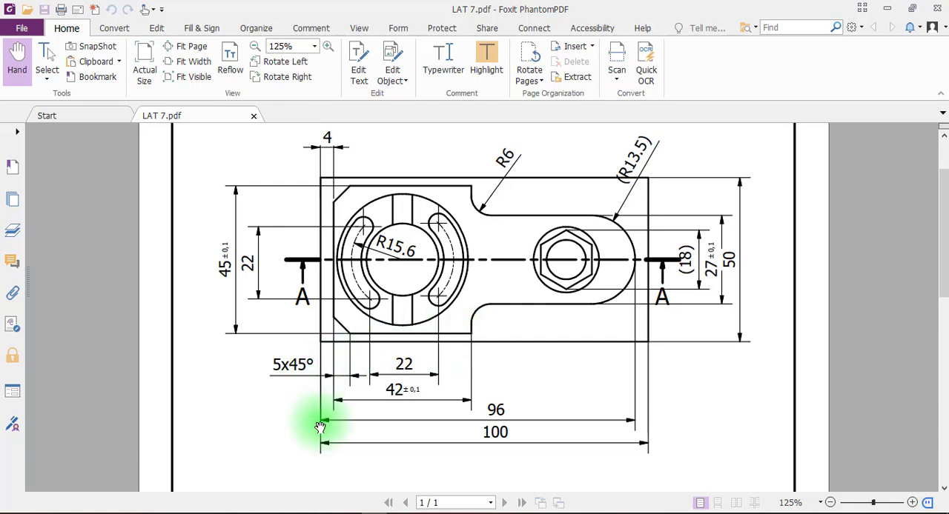
click(402, 397)
click(384, 511)
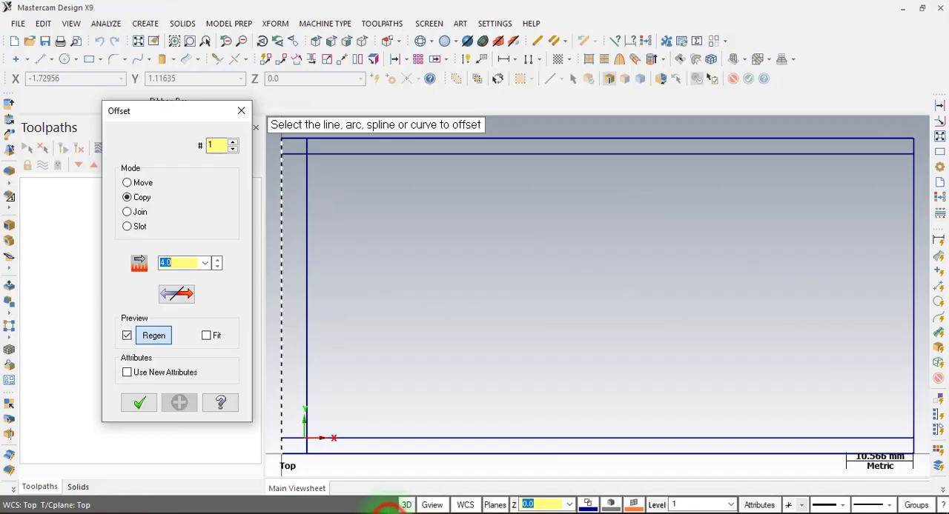
click(195, 267)
text(42)
click(309, 265)
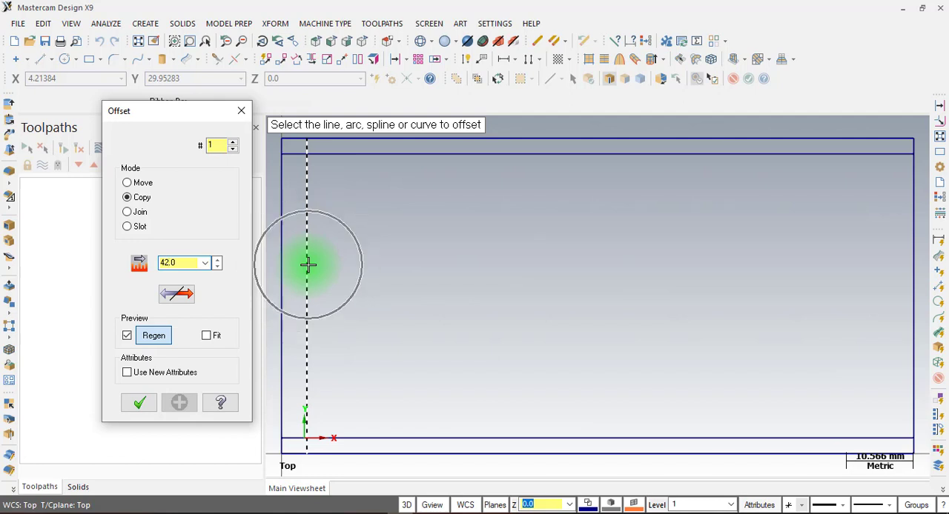
click(308, 265)
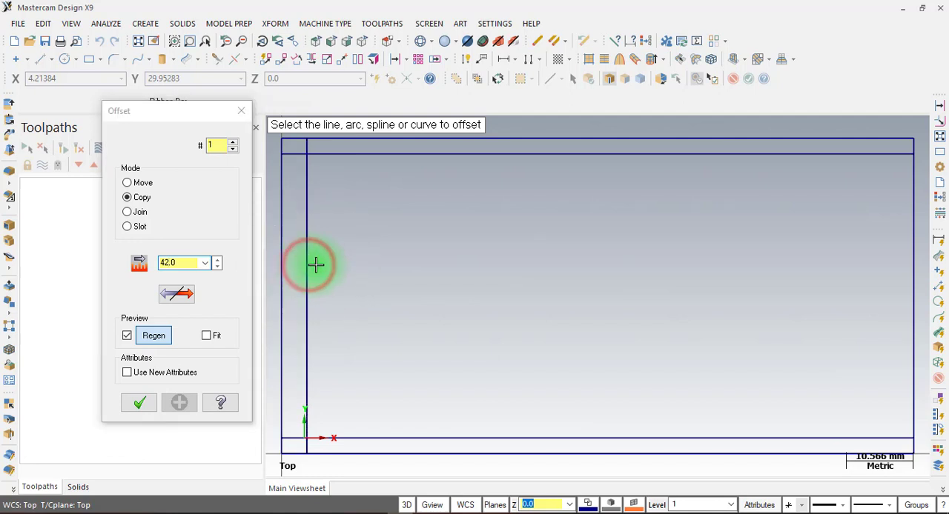
click(541, 270)
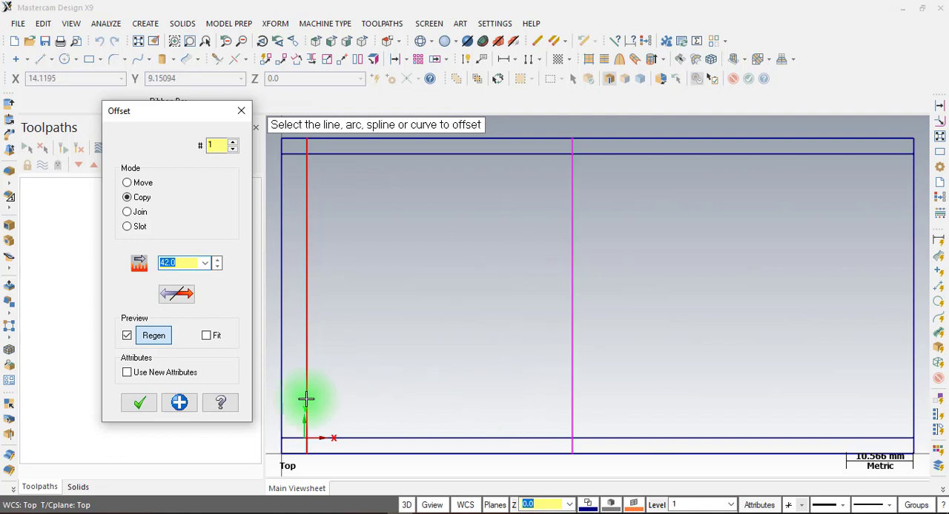
click(181, 404)
click(181, 408)
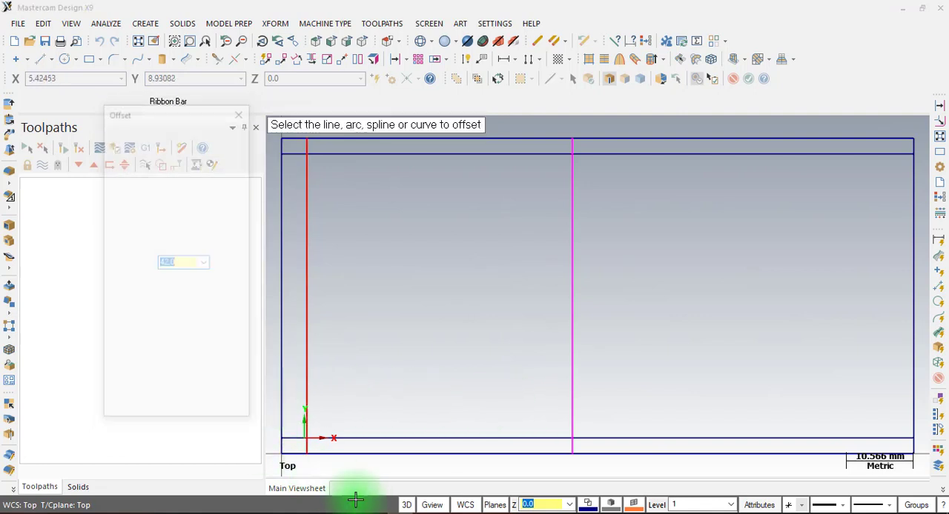
Check the inner profile's end distance in LAT 7.pdf, return to Mastercam and offset a copy of the rectangle's left edge 96 mm to the right
click(370, 512)
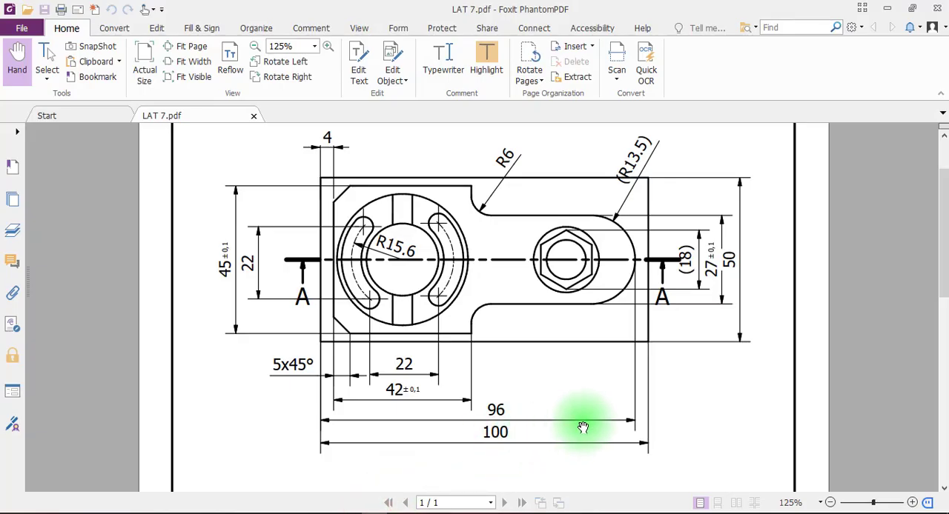
click(387, 512)
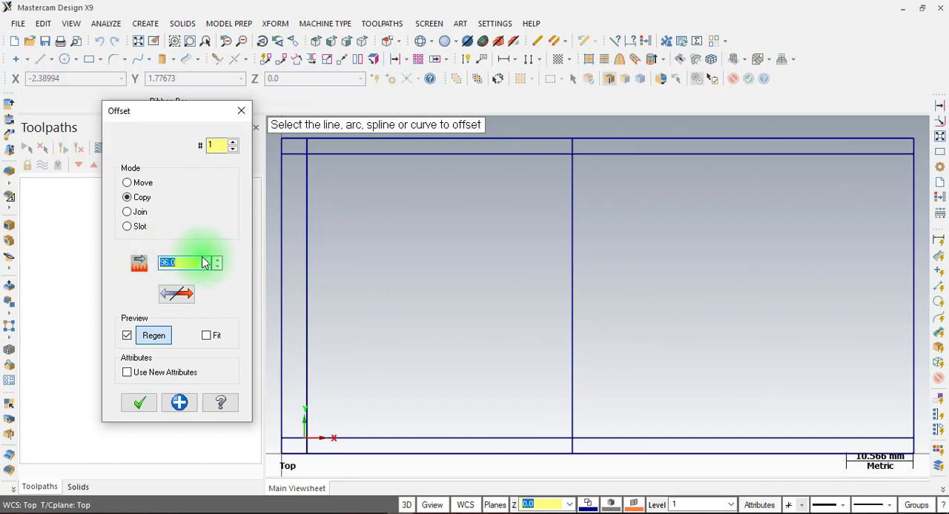
click(283, 253)
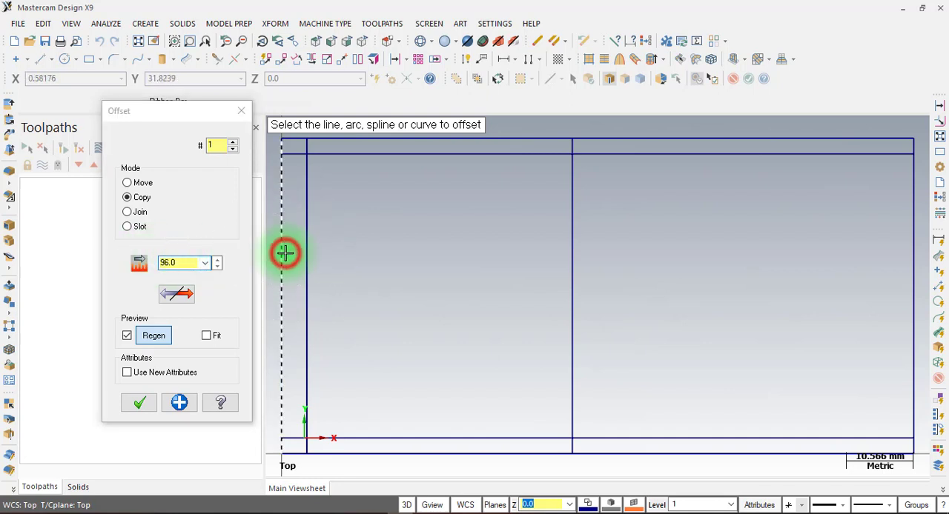
click(641, 271)
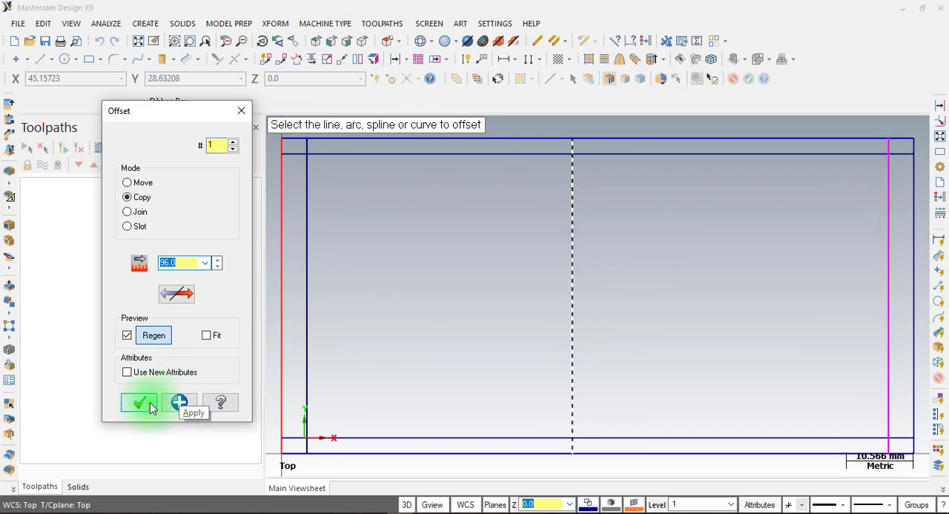
click(178, 404)
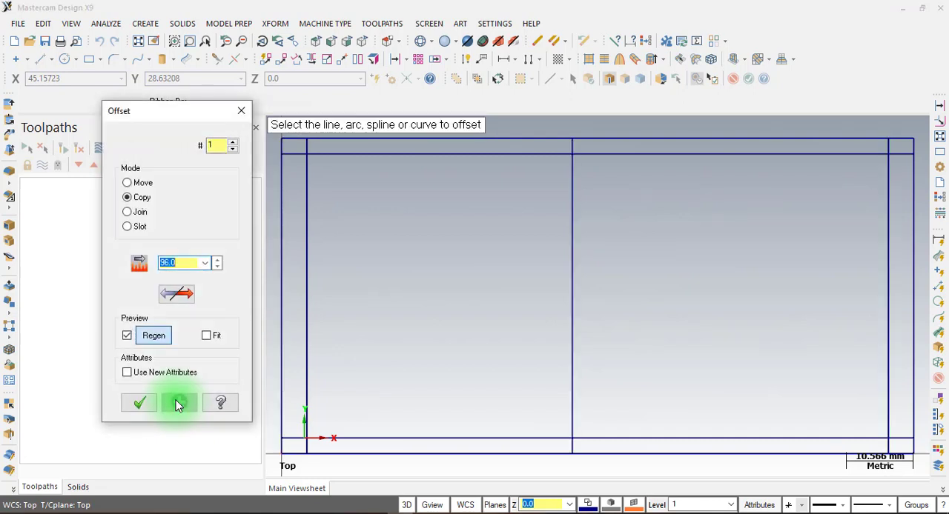
Check the narrow section's width in LAT 7.pdf, return to Mastercam, offset copies of the rectangle's upper and lower edges 11.5 mm inward and finish Offset
click(377, 512)
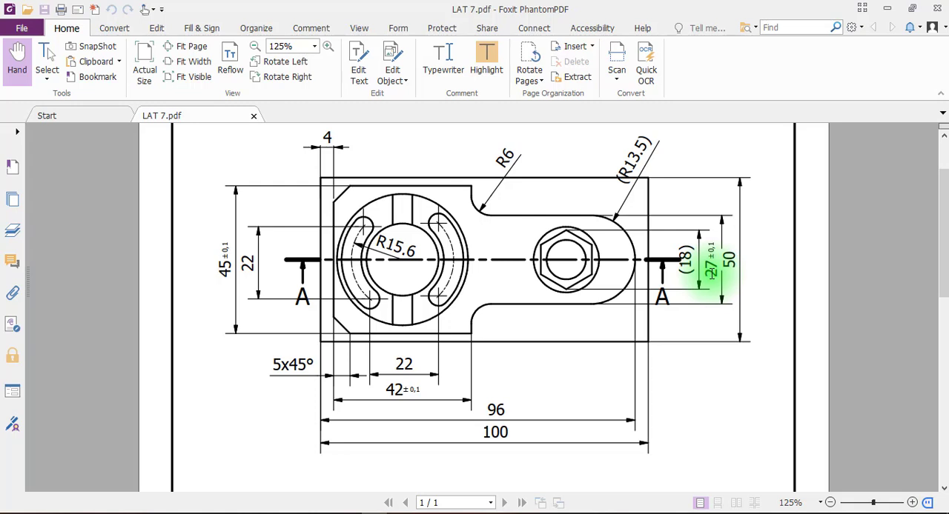
click(399, 513)
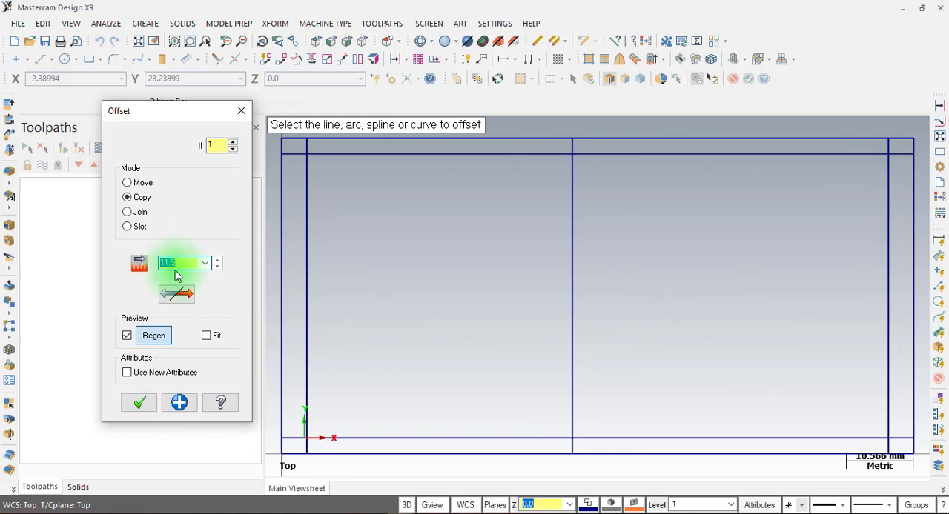
click(662, 136)
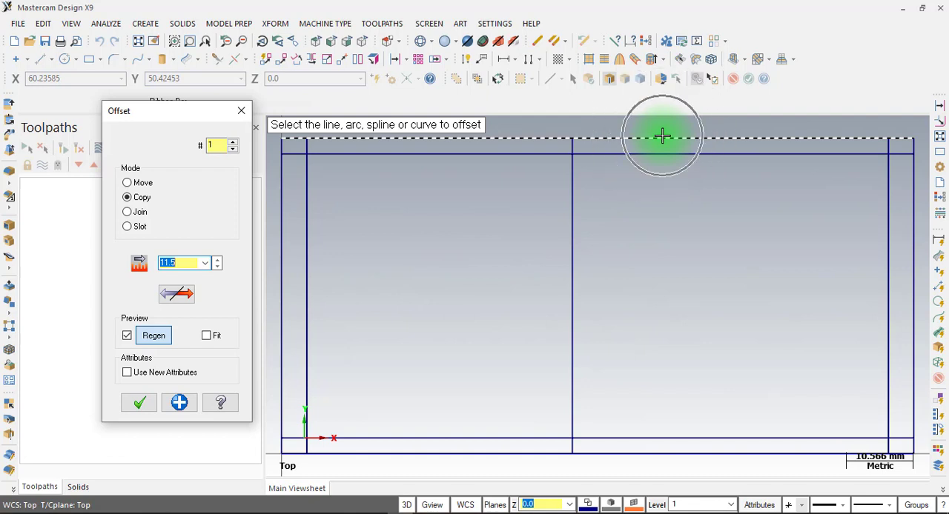
click(673, 255)
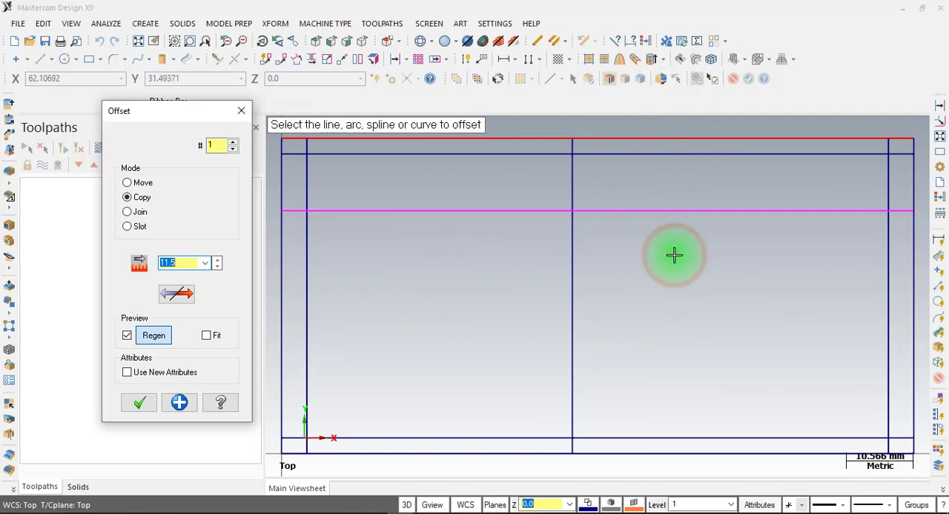
click(654, 455)
click(659, 346)
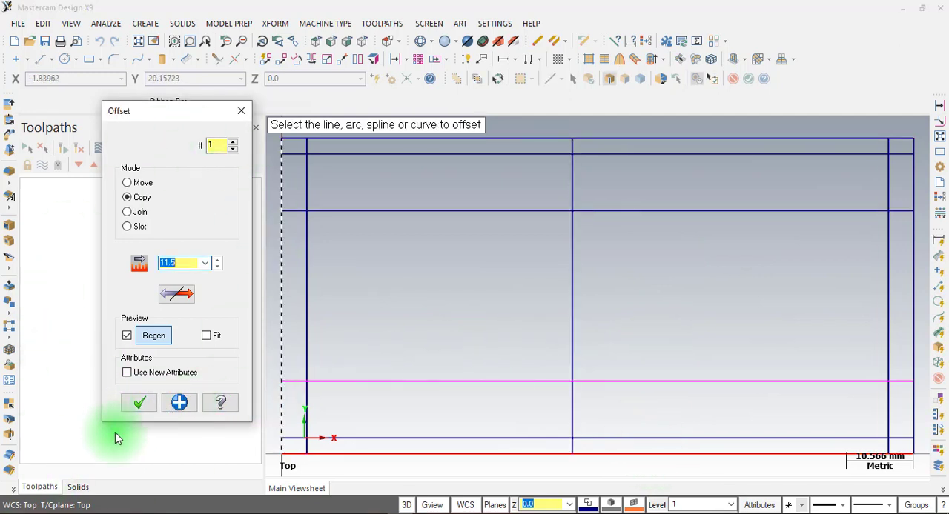
click(139, 403)
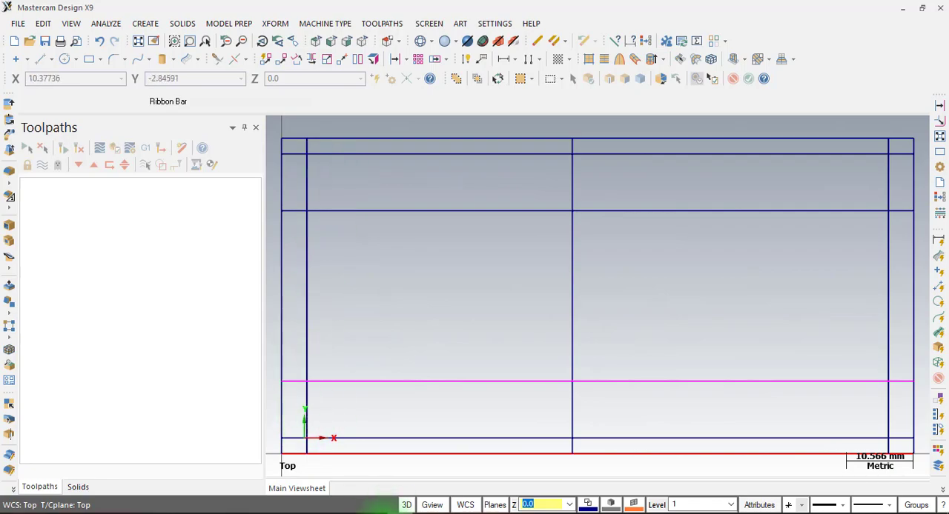
Check the inner profile's corner chamfer size in LAT 7.pdf and return to Mastercam
click(382, 512)
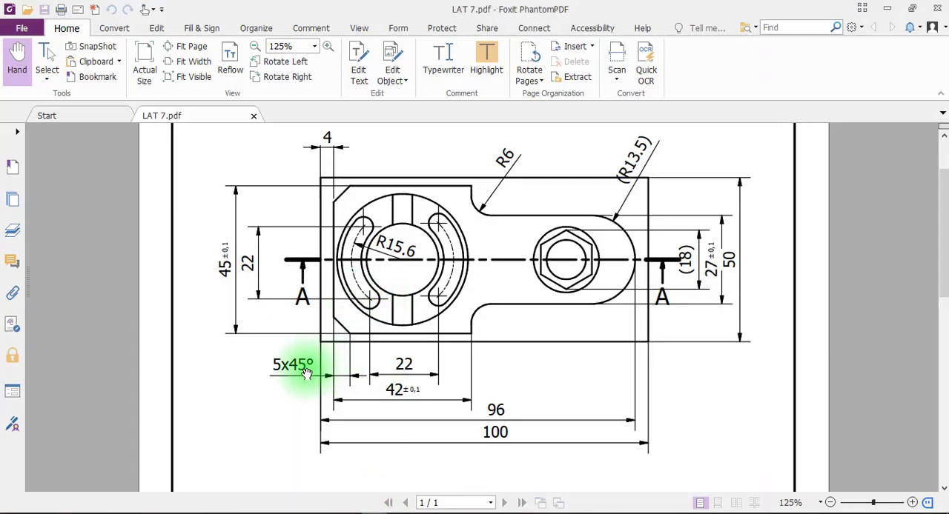
click(384, 510)
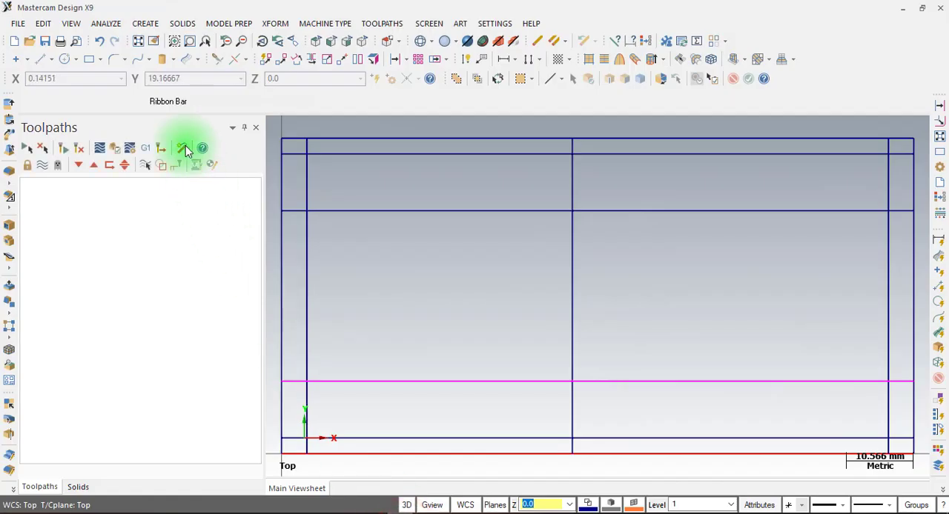
click(145, 24)
mouse_move(163, 104)
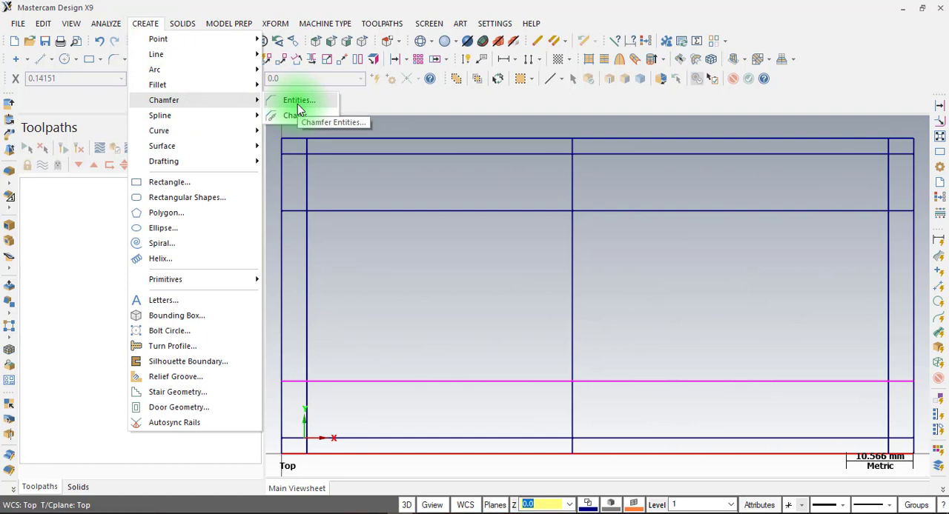
click(272, 9)
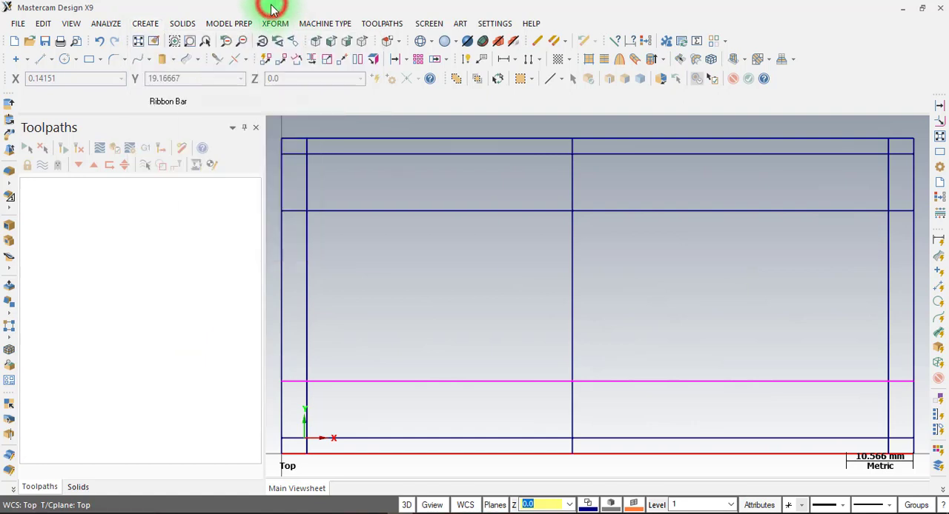
Use Chamfer Entities with the 1 Distance method at 5 mm to chamfer the inner profile's upper-left and lower-left corners
click(125, 61)
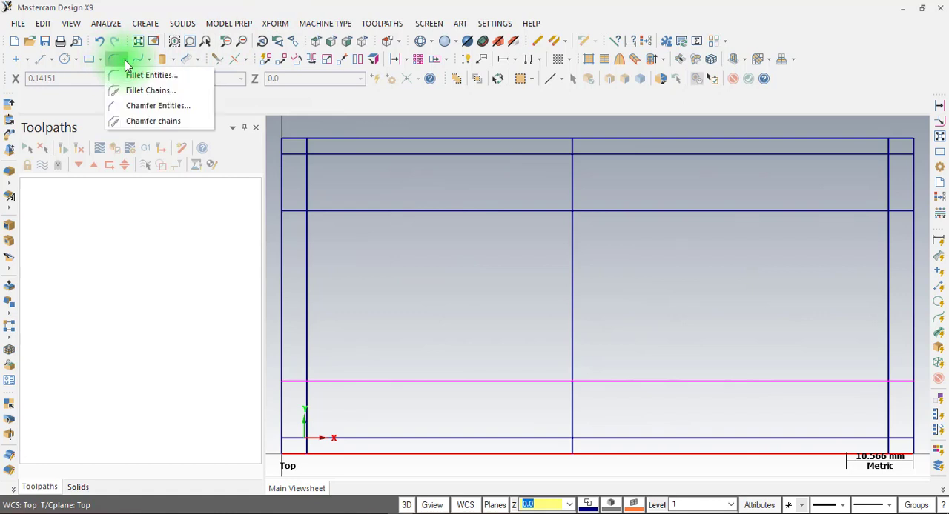
click(140, 110)
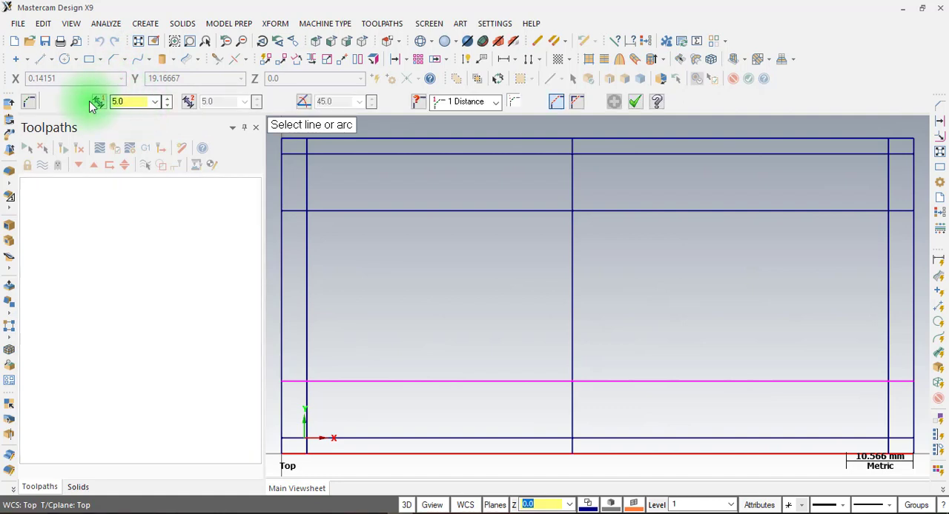
double_click(129, 102)
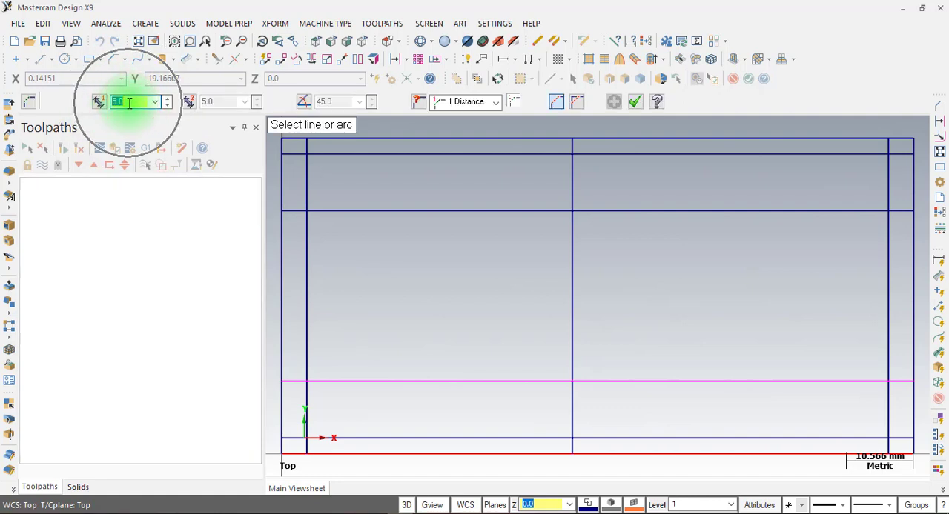
click(304, 184)
click(348, 156)
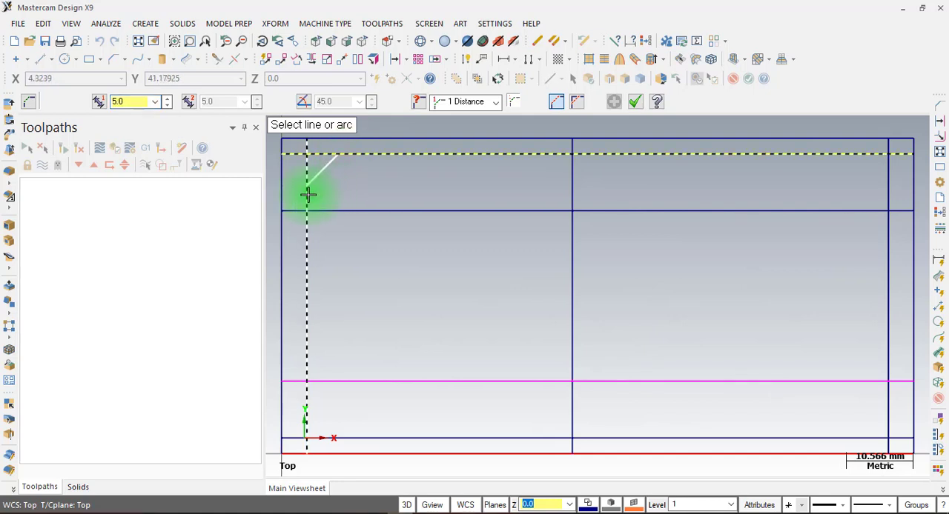
click(360, 433)
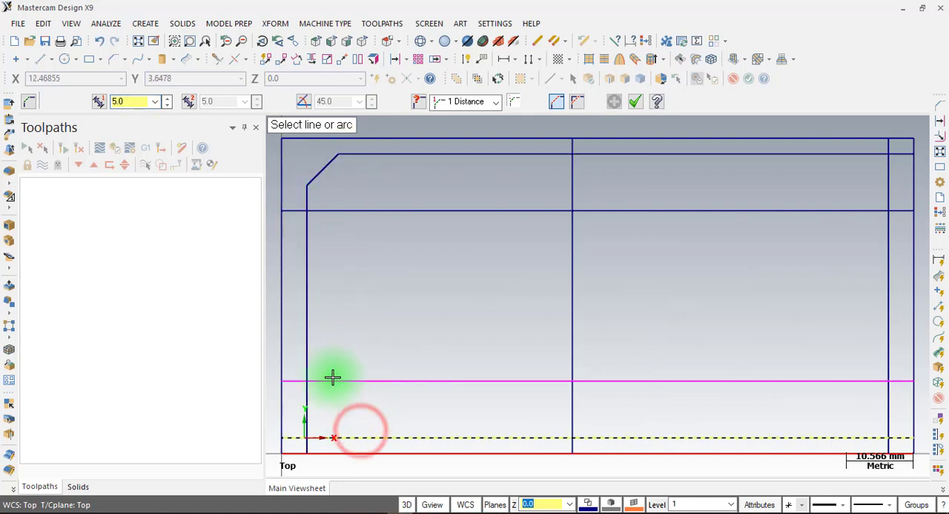
click(303, 333)
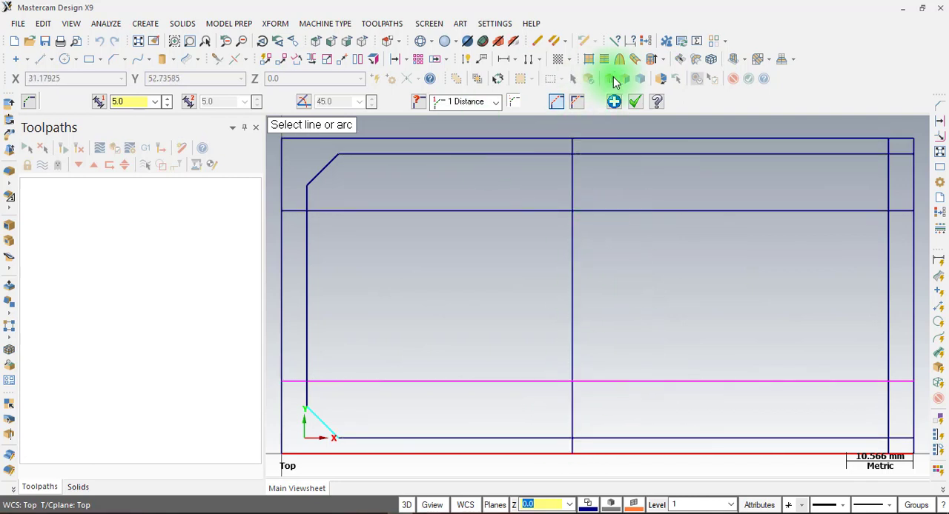
click(635, 102)
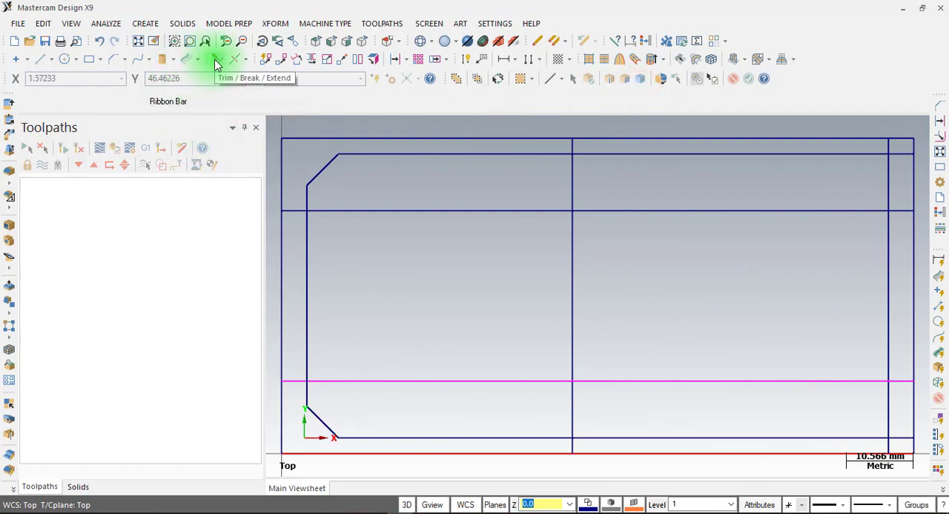
Use Trim / Break / Extend in two-entity mode to trim the wide section's upper and lower lines with its right vertical line into corners
click(43, 23)
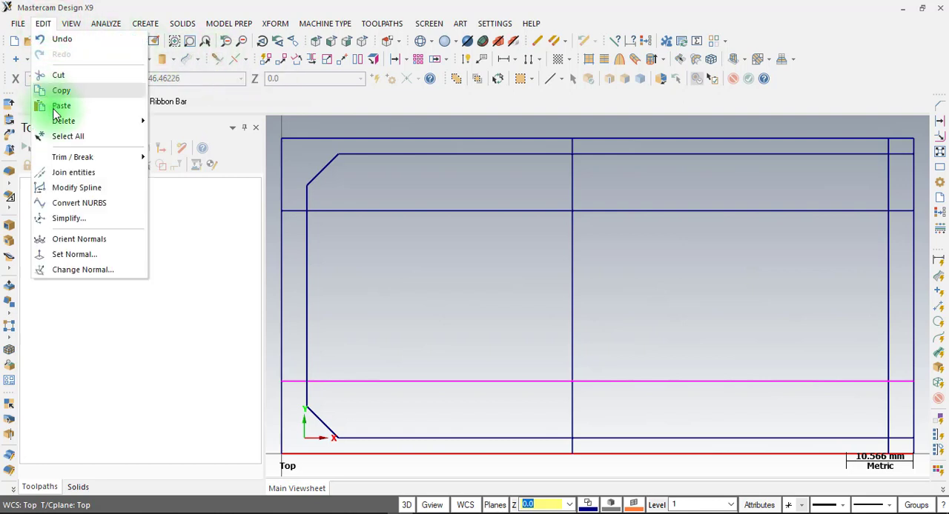
mouse_move(69, 159)
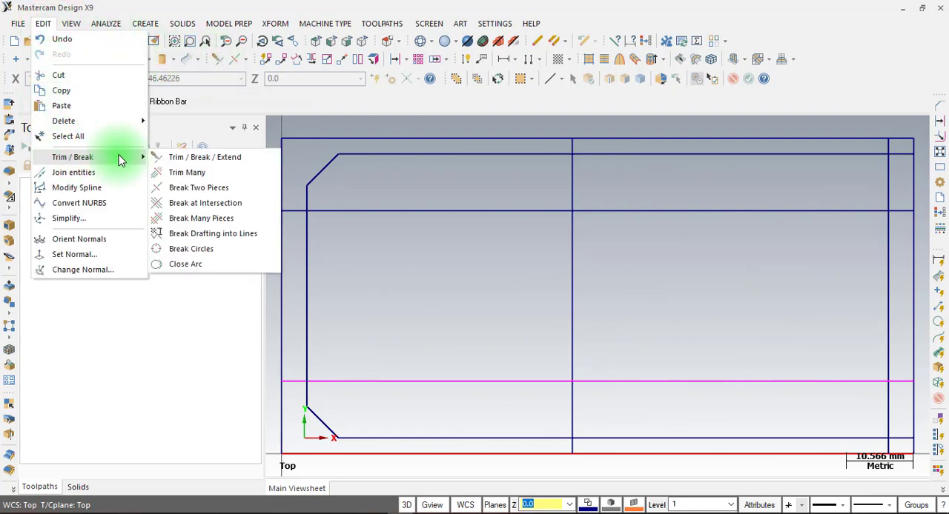
click(197, 157)
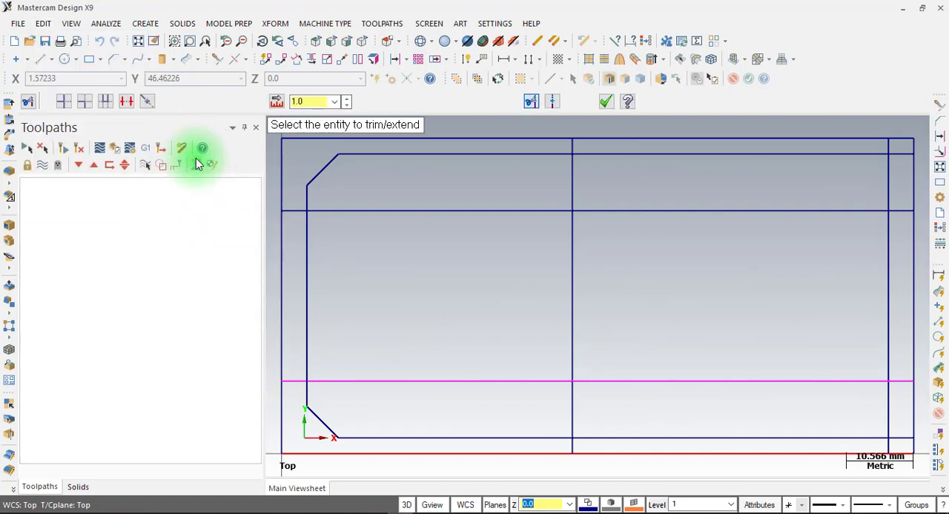
click(85, 102)
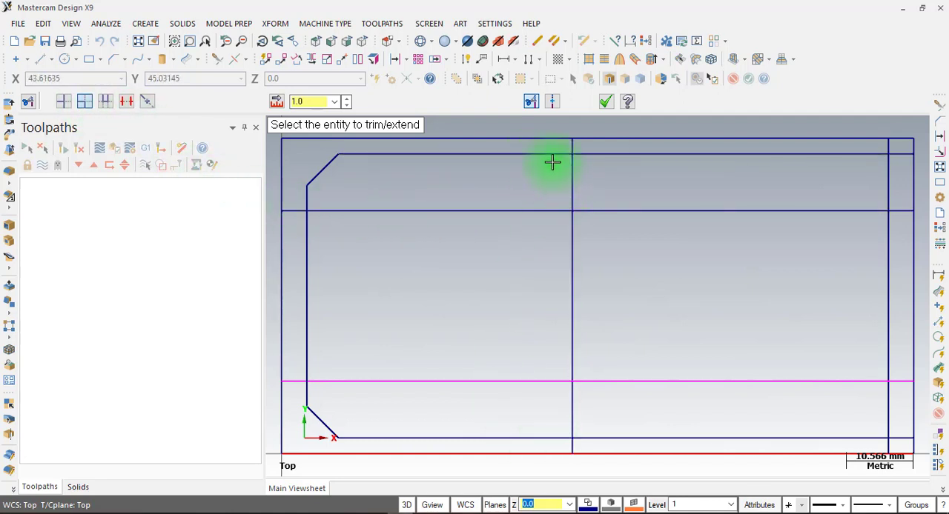
click(552, 153)
click(572, 194)
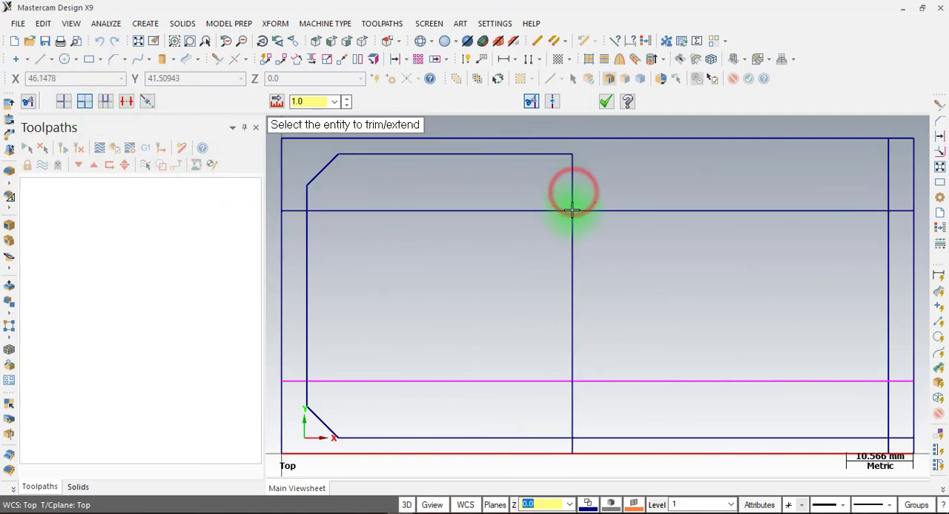
click(547, 438)
click(572, 409)
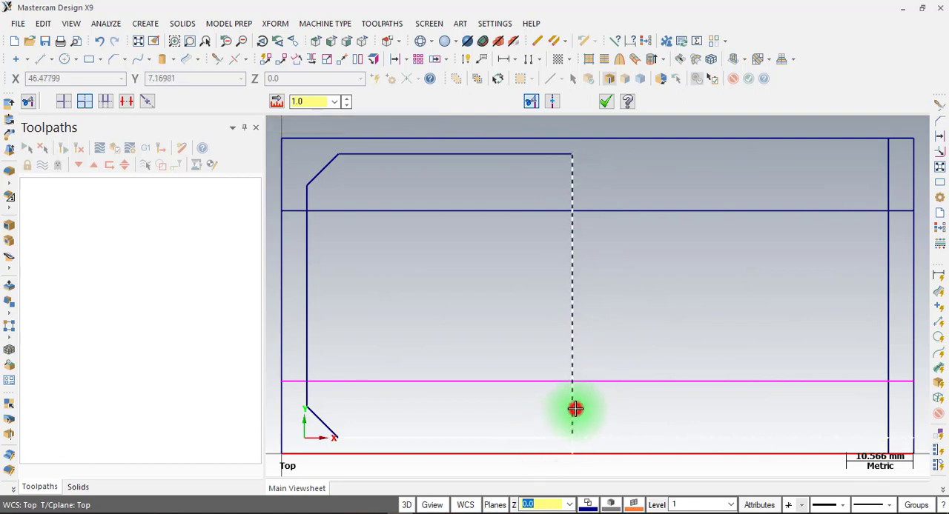
Trim the narrow section's upper and lower lines with the 96 mm vertical line to form its two right corners
click(839, 210)
click(887, 260)
click(833, 380)
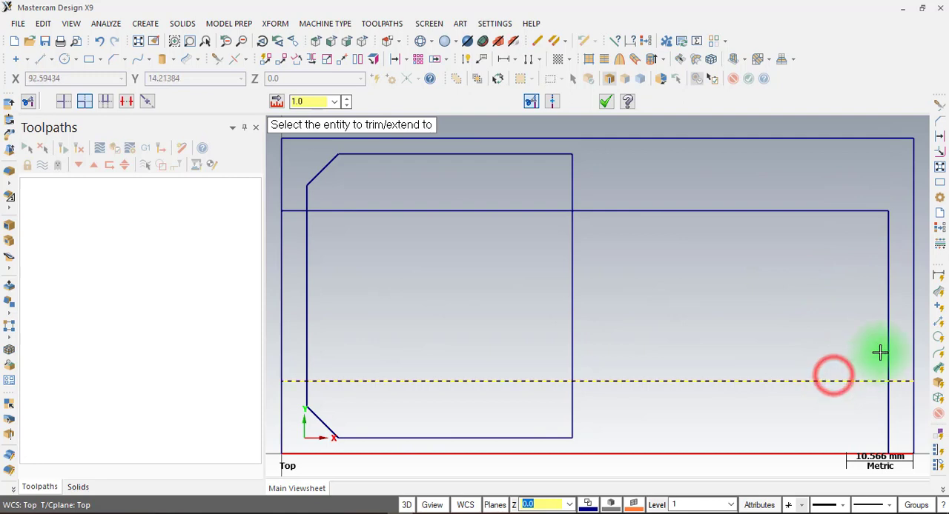
click(887, 343)
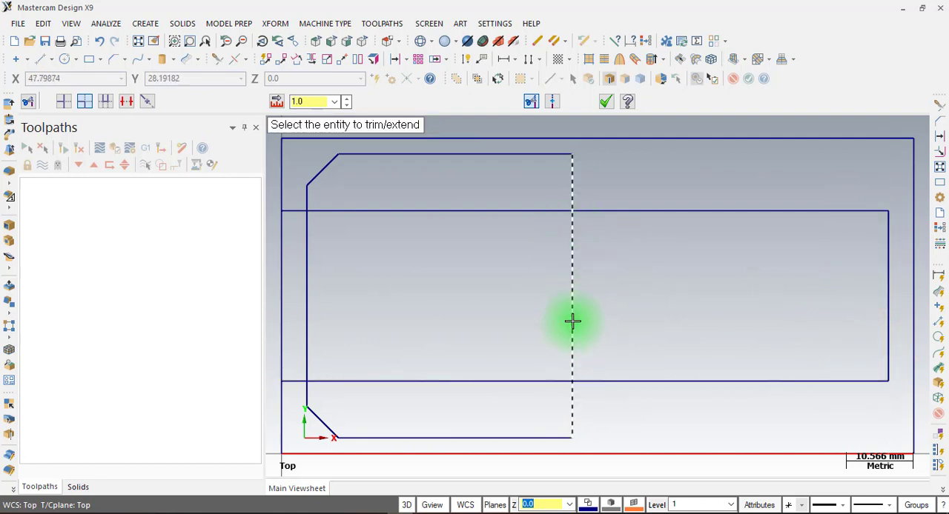
Remove the wide section's right-edge segment between the two narrow-section lines with Divide / Delete and finish trimming
click(123, 102)
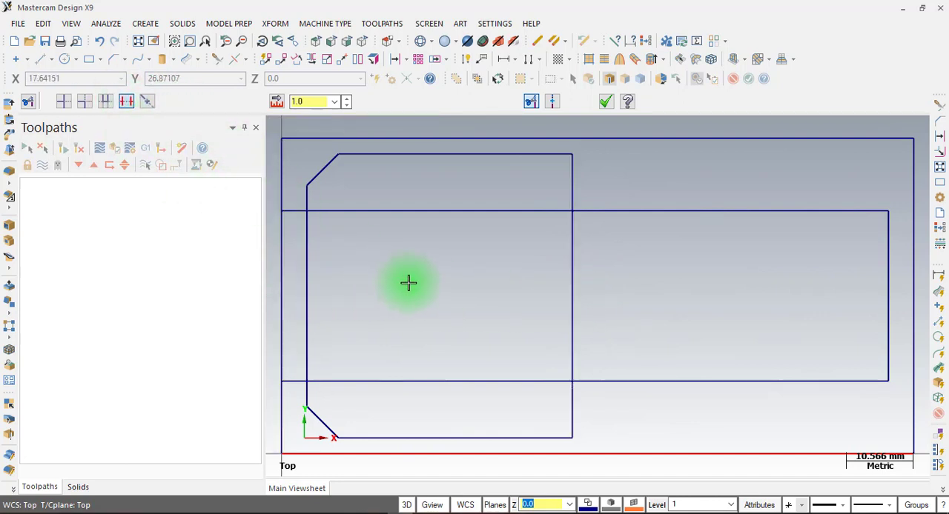
click(568, 275)
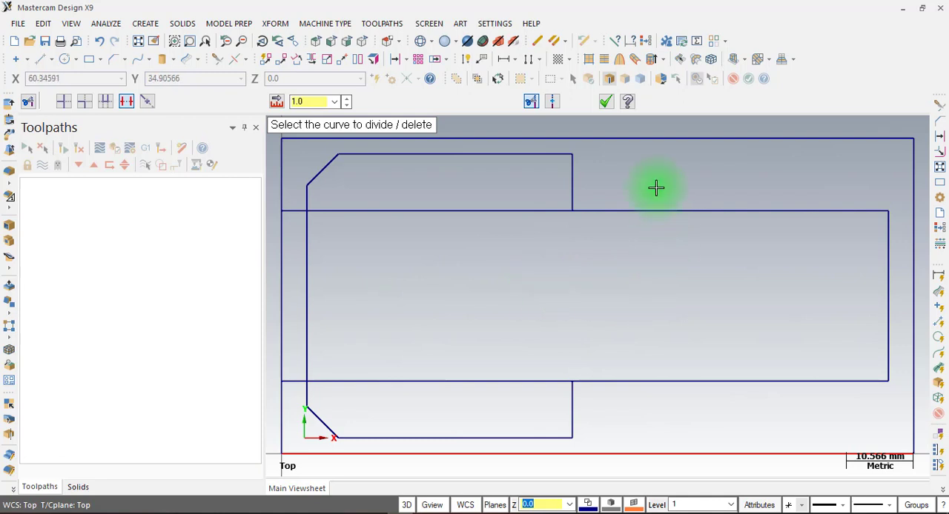
click(607, 104)
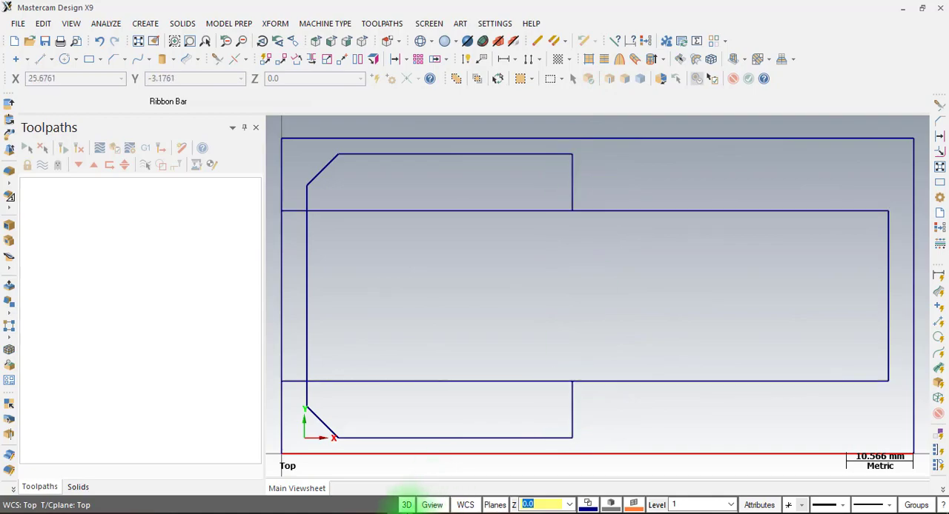
Check the corner radius in the LAT 7 drawing, and fillet the upper step corner between the wide and narrow sections with a 6 mm radius
click(373, 513)
key(ctrl)
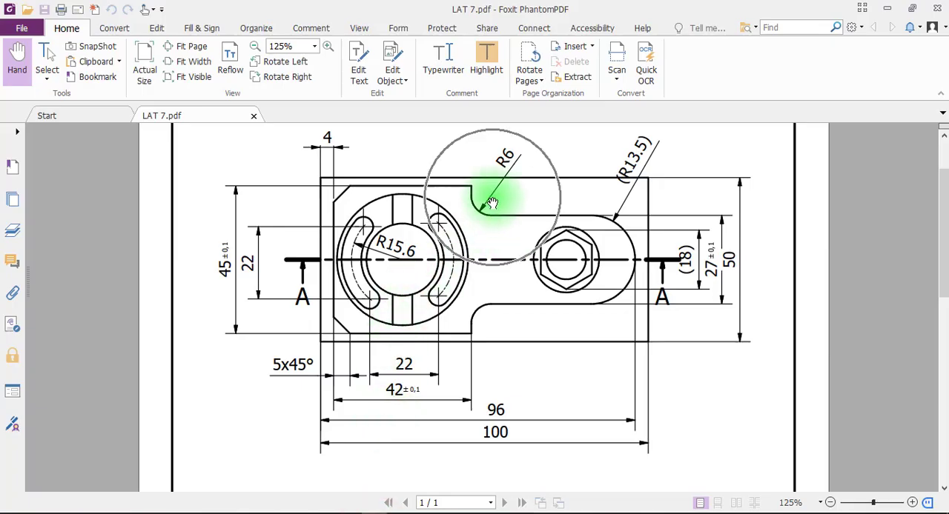
click(388, 511)
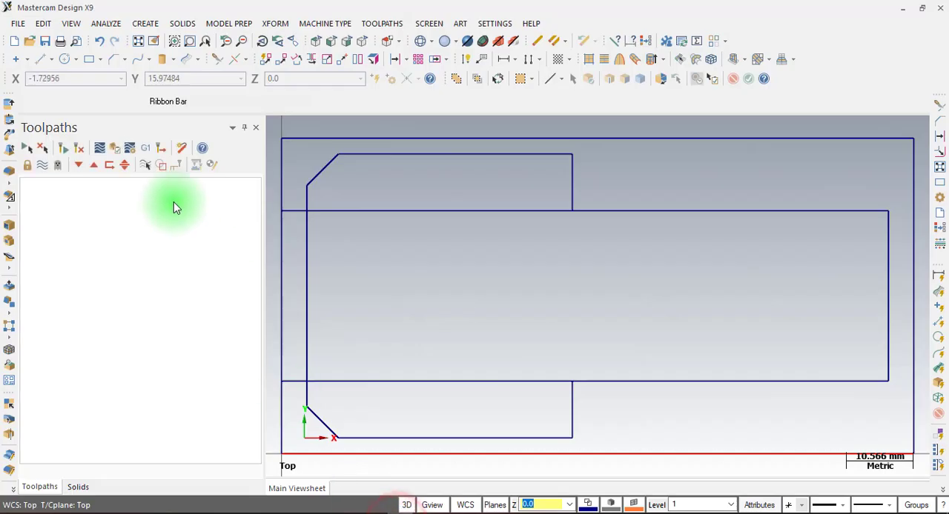
click(125, 59)
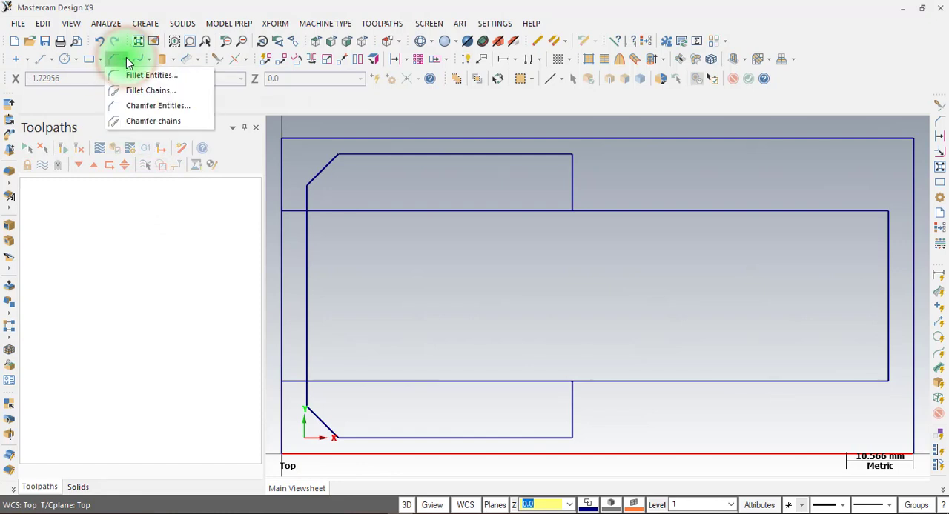
click(147, 24)
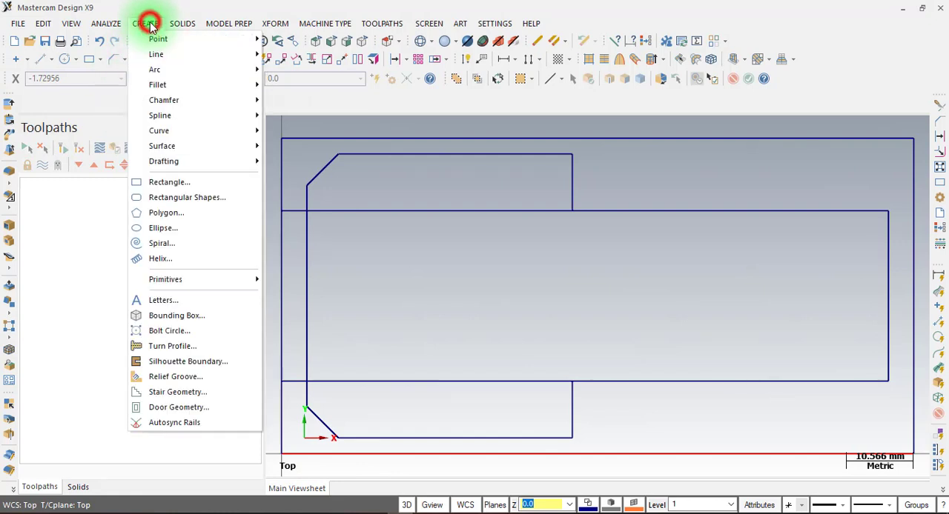
mouse_move(191, 85)
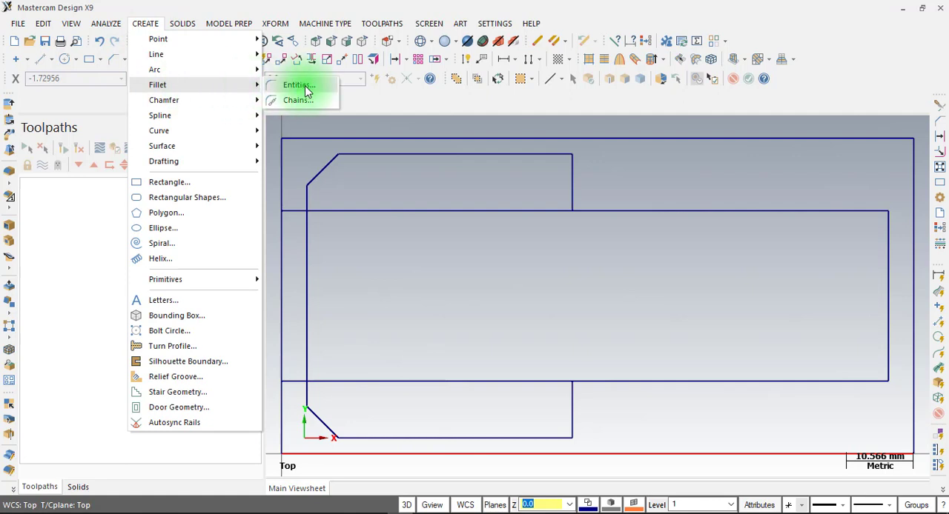
click(305, 86)
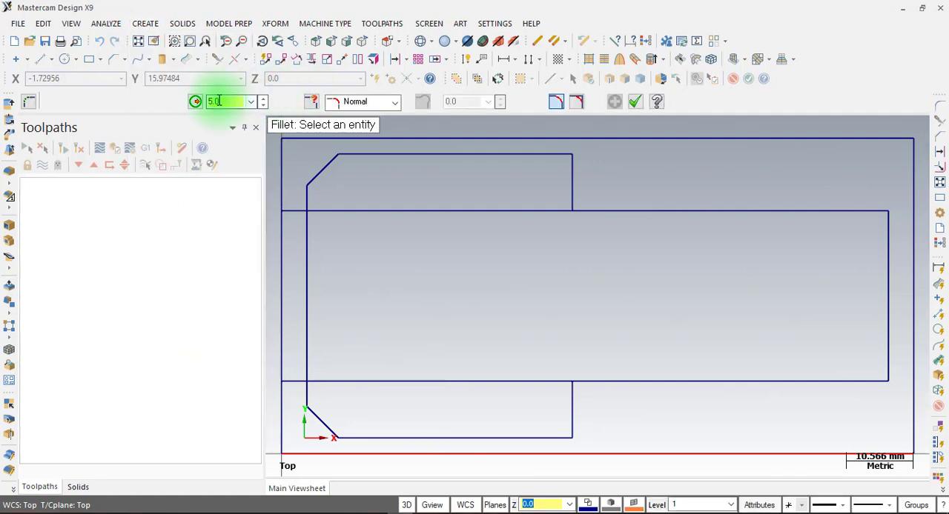
double_click(218, 101)
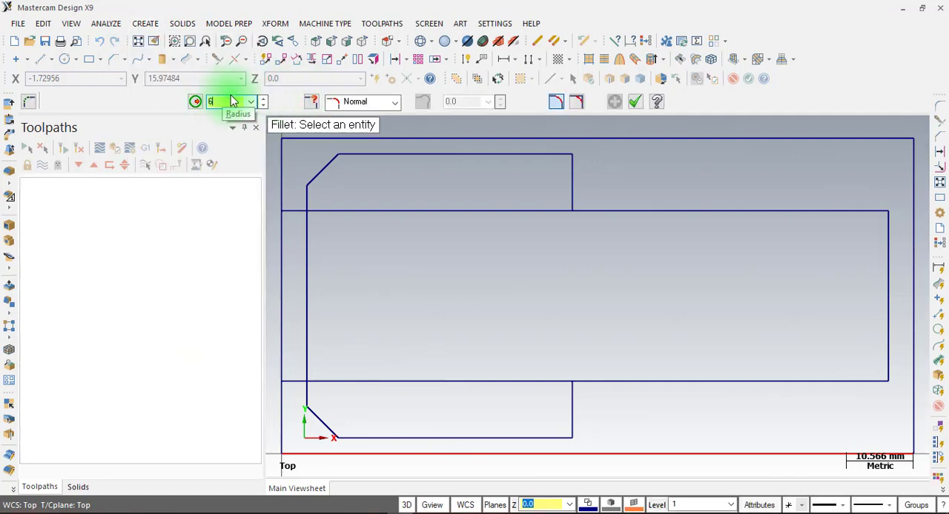
text(6)
key(Return)
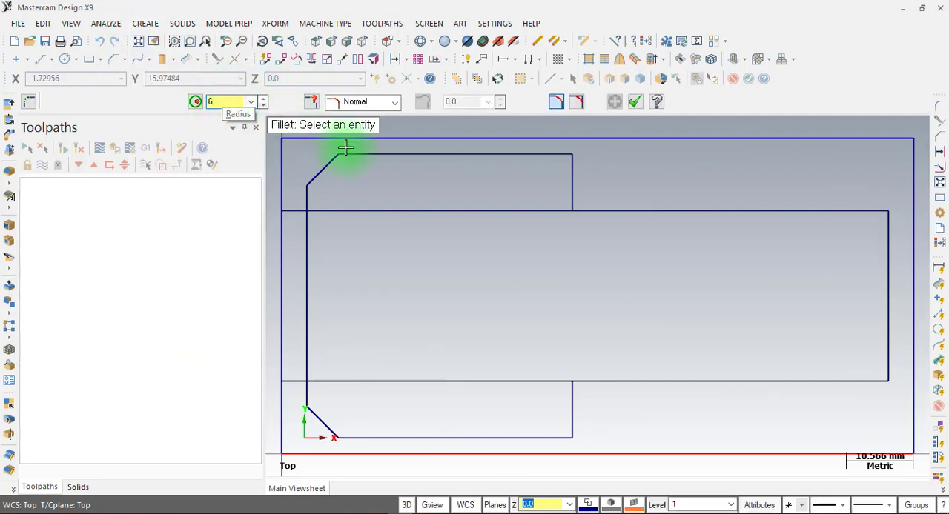
click(567, 178)
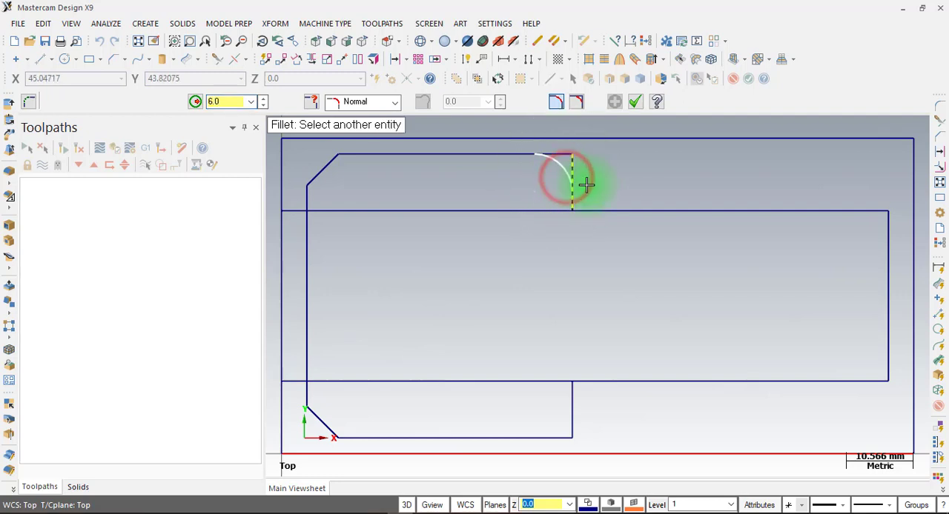
click(717, 211)
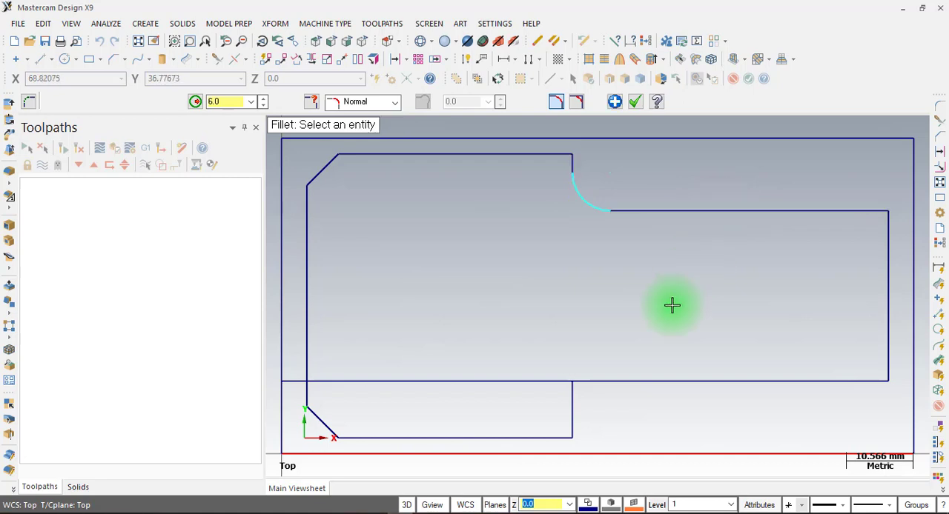
Fillet the lower step corner between the wide and narrow sections with the same 6 mm radius and finish filleting
click(570, 422)
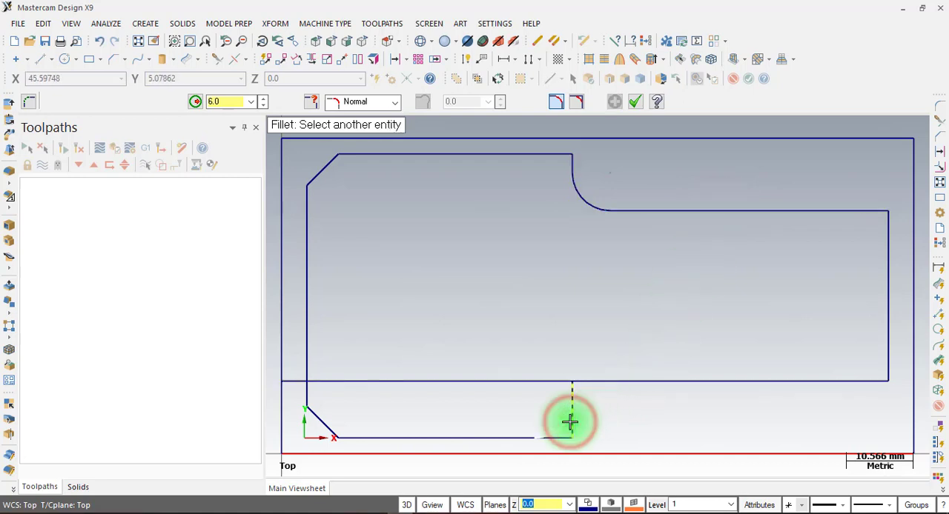
click(715, 383)
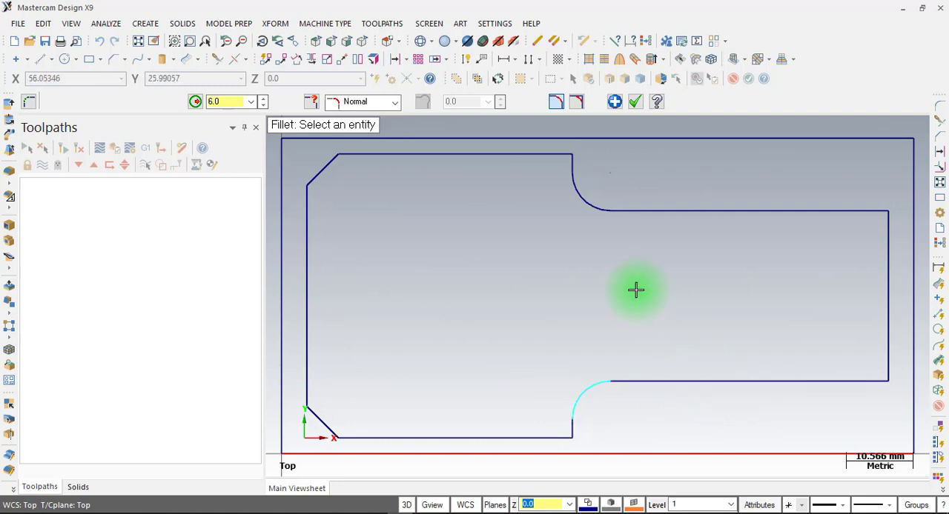
click(636, 103)
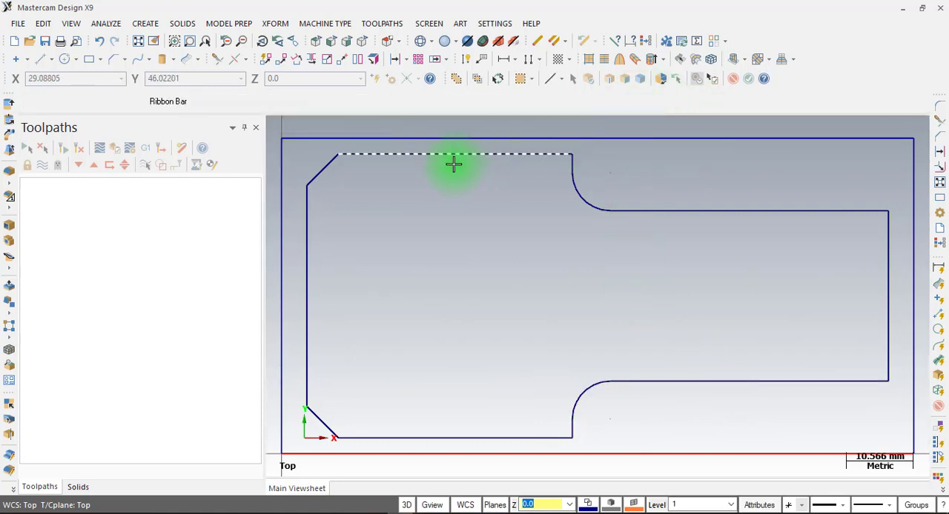
scroll(454, 164, down, 1)
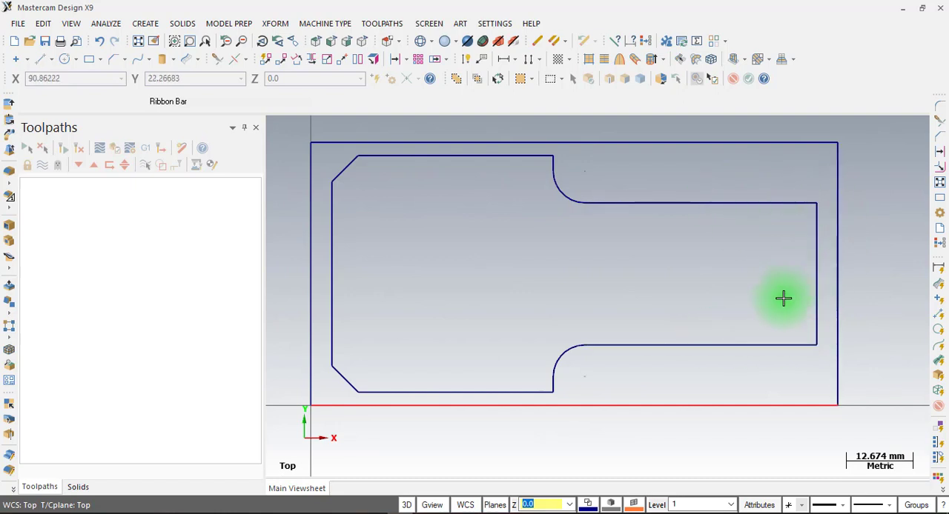
Create a center-point circle of 13.5 mm radius from the midpoint of the narrow section's right edge to that edge's upper endpoint
click(759, 204)
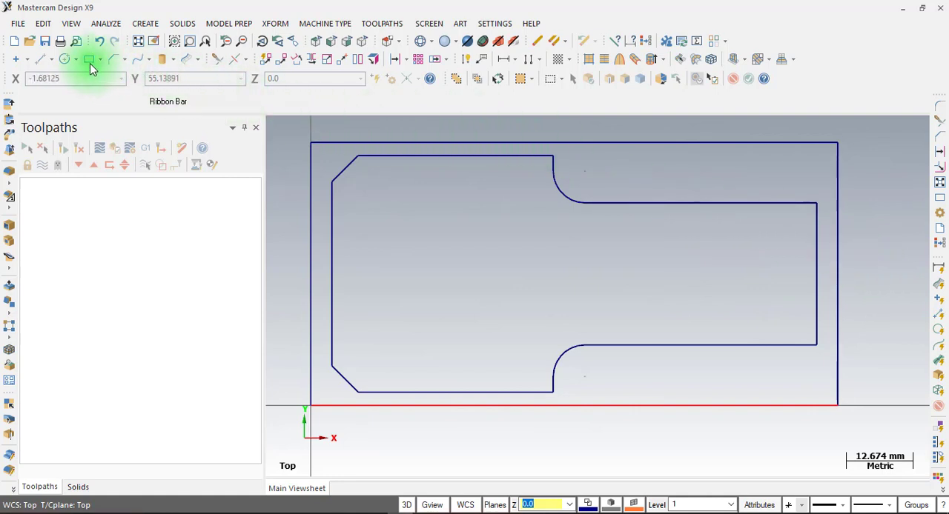
click(64, 60)
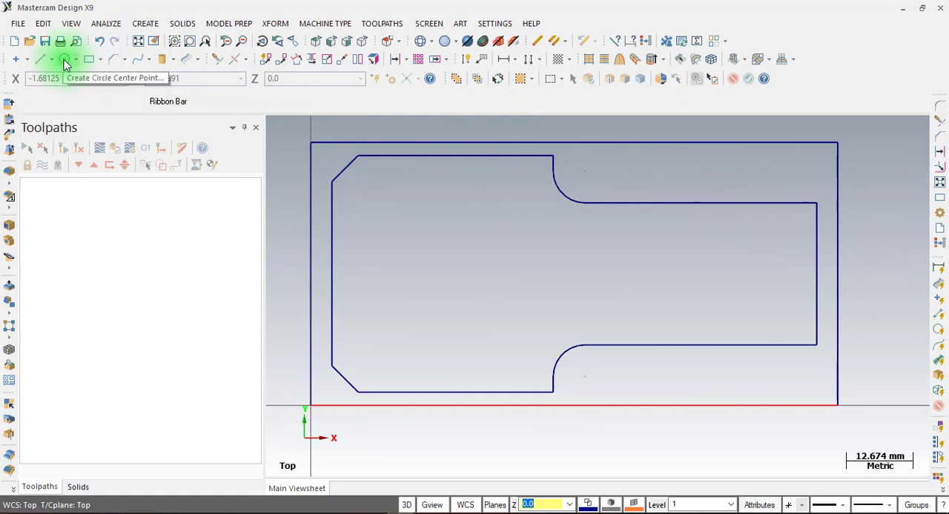
click(145, 23)
mouse_move(153, 71)
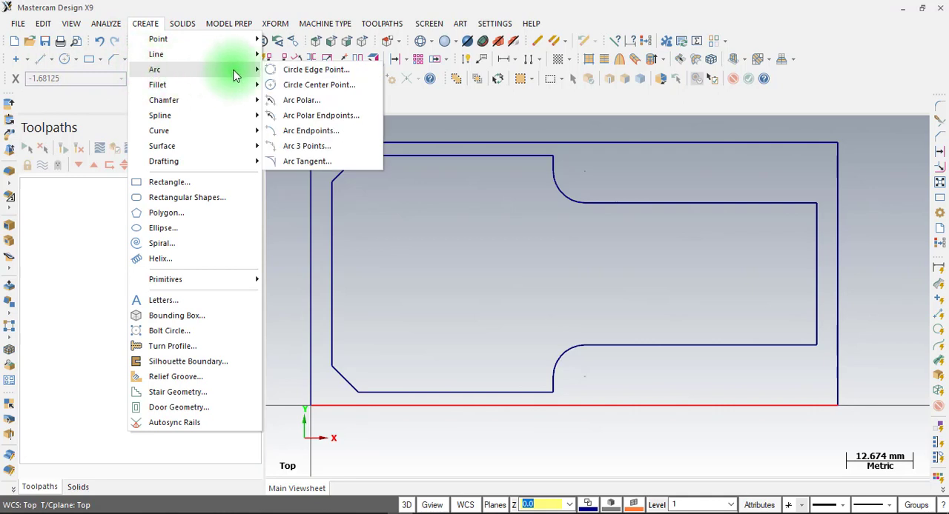
click(309, 89)
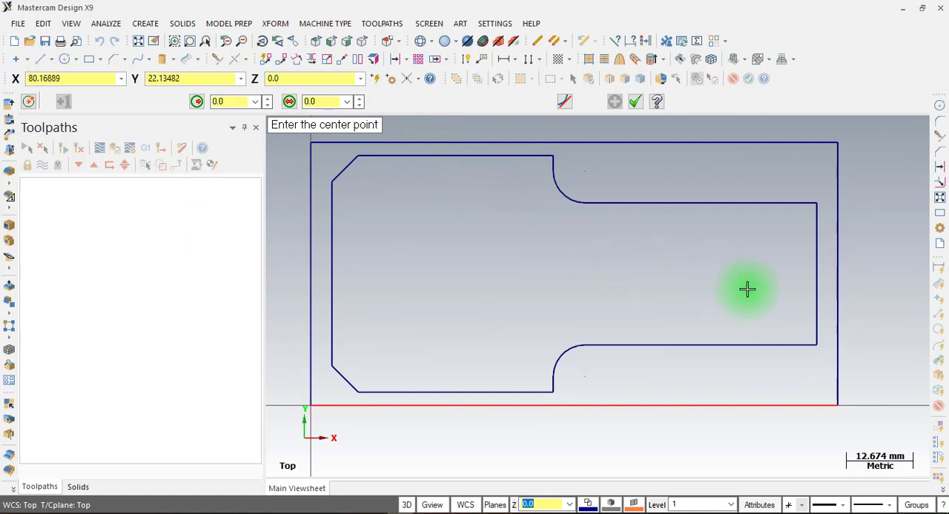
click(817, 278)
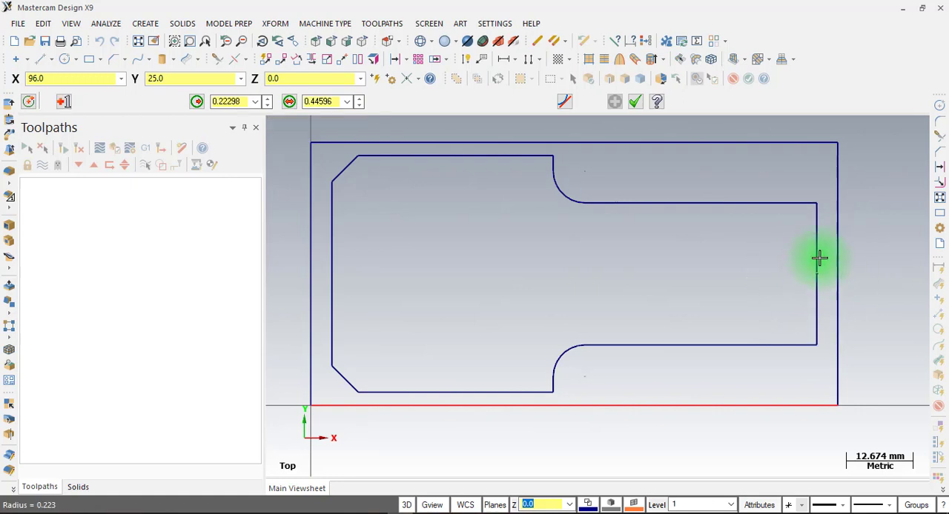
click(818, 205)
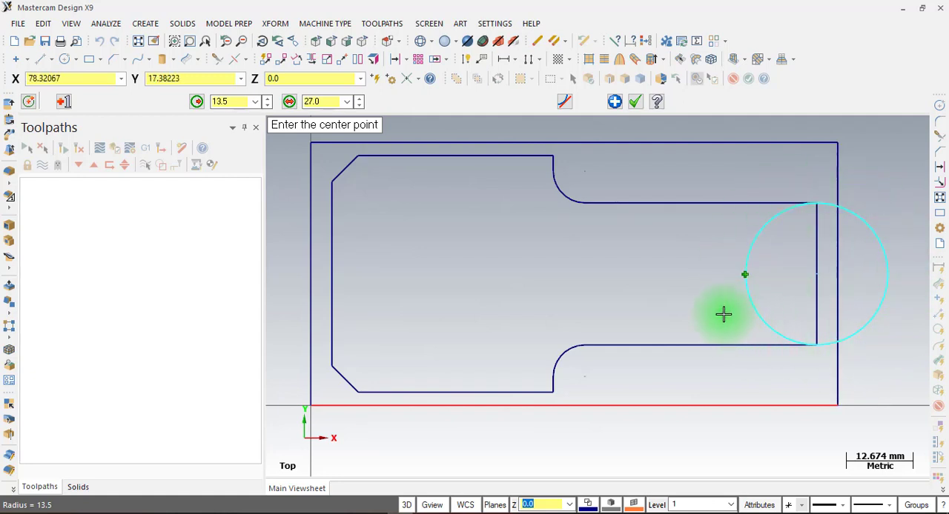
Create a second 13.5 mm radius circle centered on the first circle's left quadrant, X82.5 Y25, and delete the first circle and the narrow section's right edge
click(745, 275)
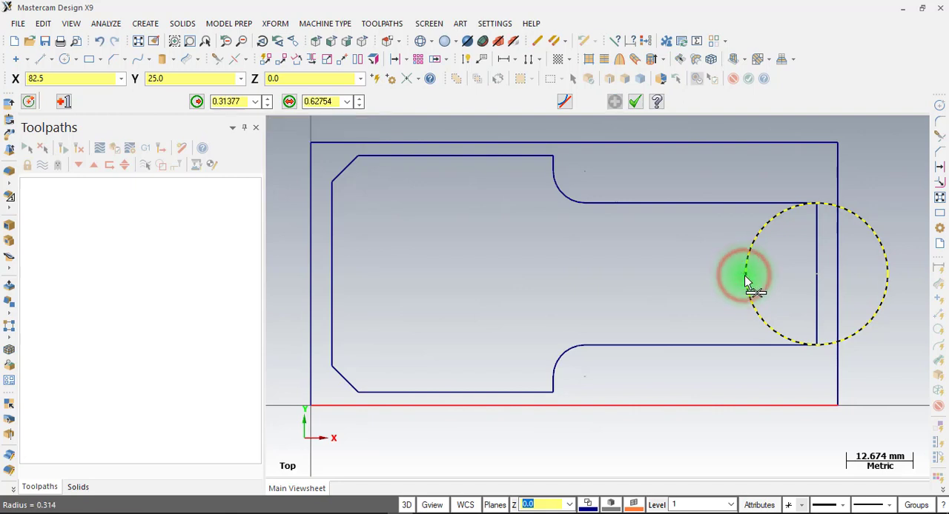
click(816, 276)
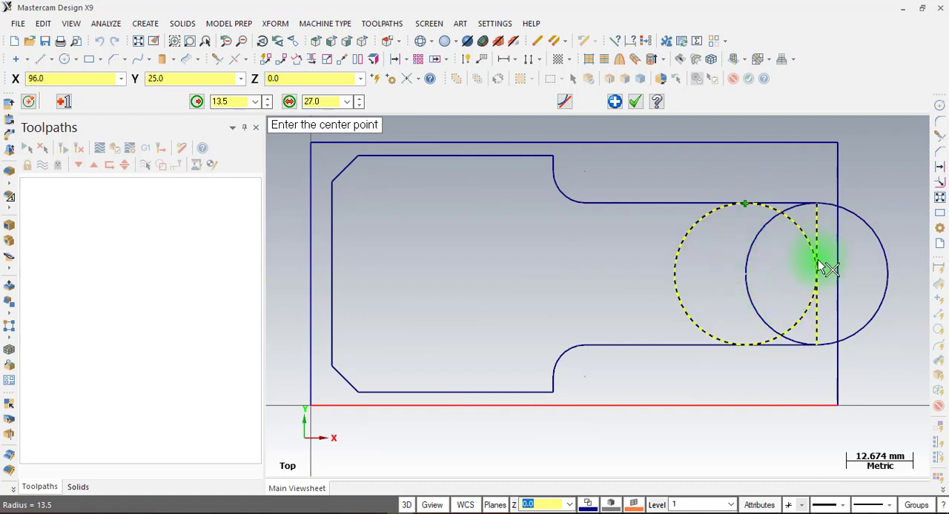
click(635, 102)
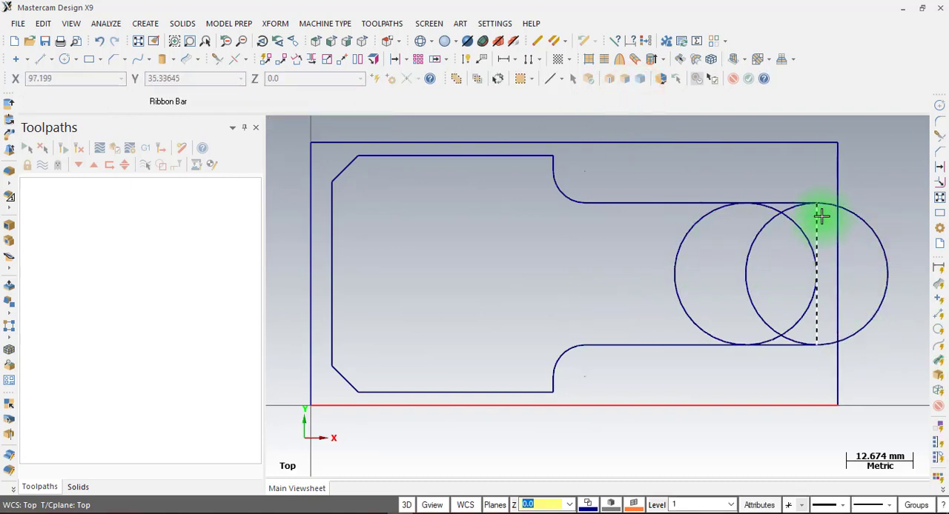
click(875, 231)
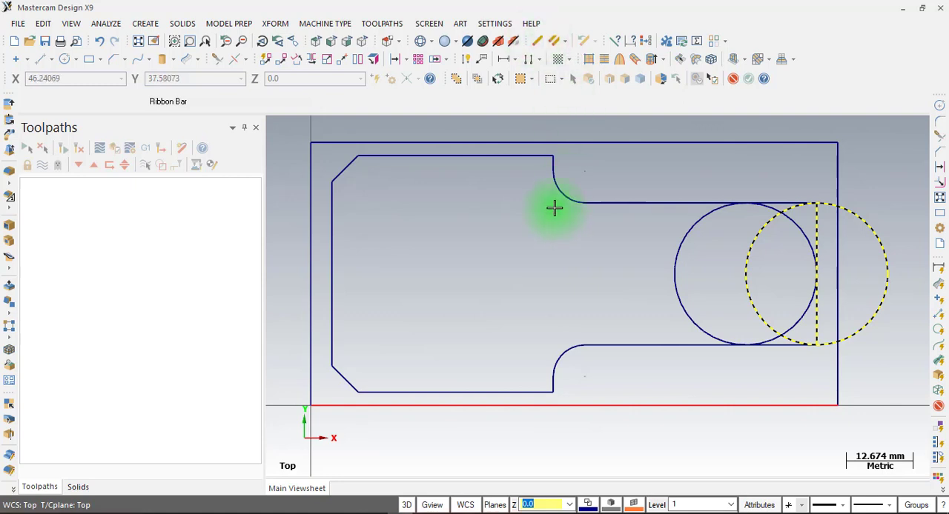
key(Delete)
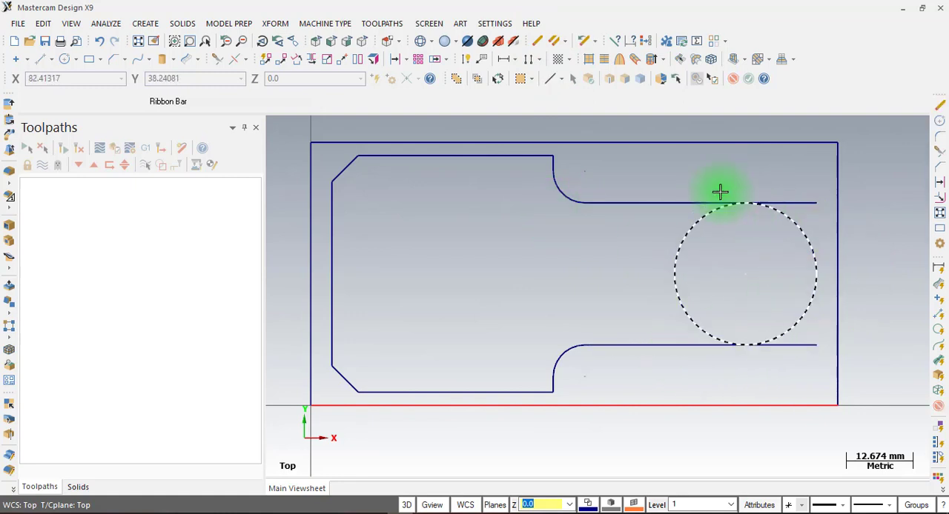
Trim the narrow section's upper and lower lines with the remaining circle in two-entity mode to form a rounded right end
click(217, 60)
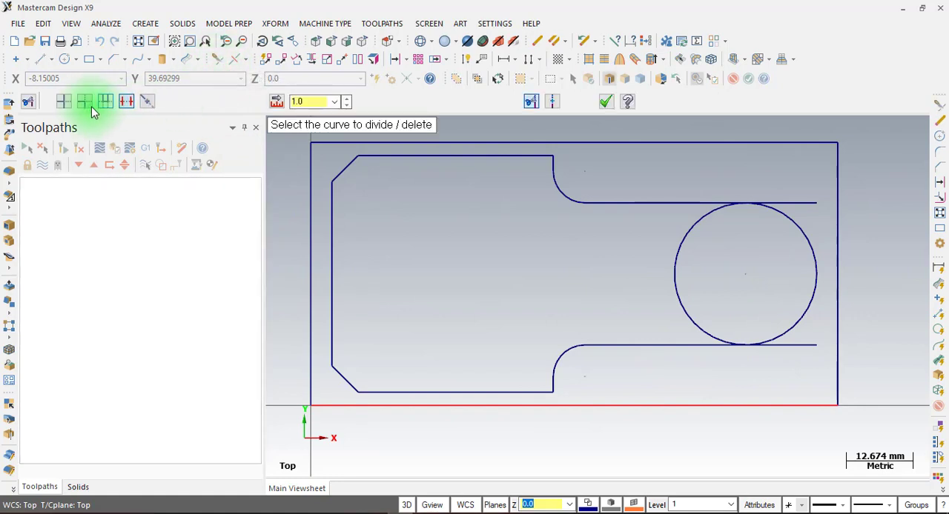
click(86, 104)
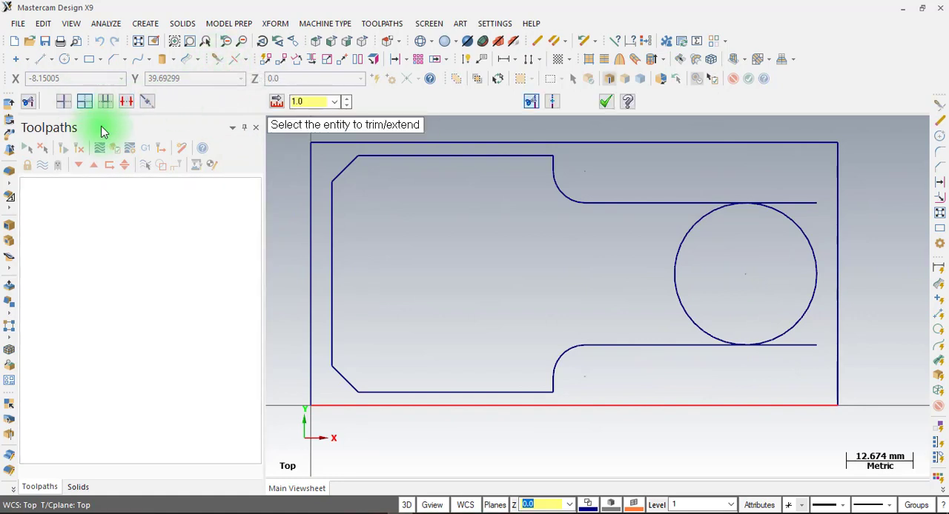
click(648, 200)
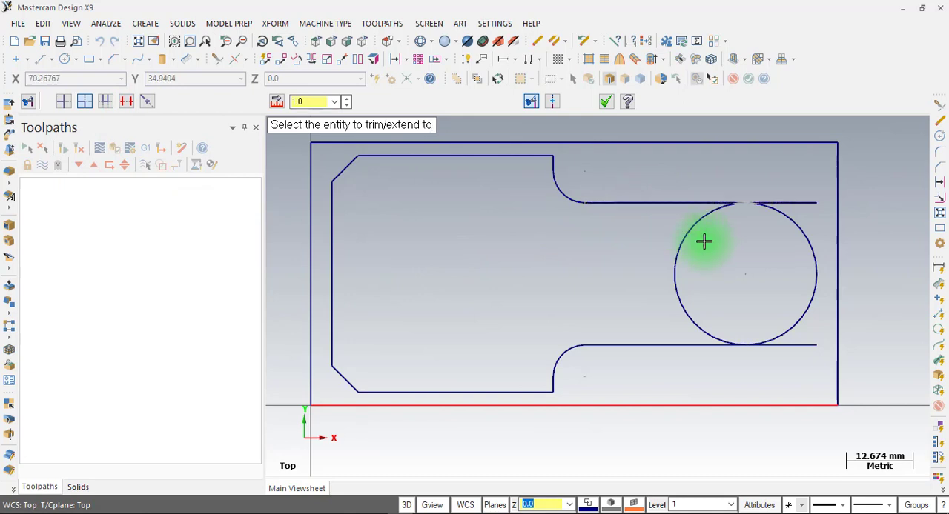
click(814, 250)
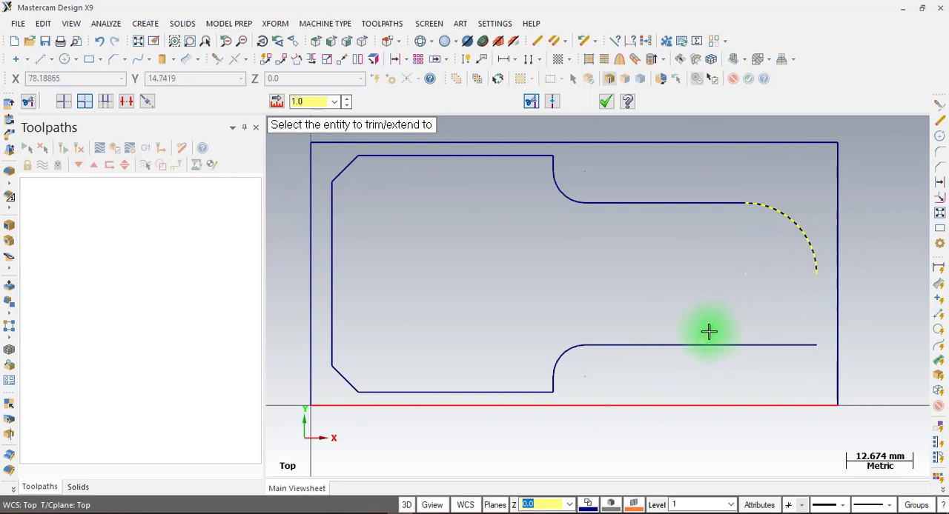
click(660, 344)
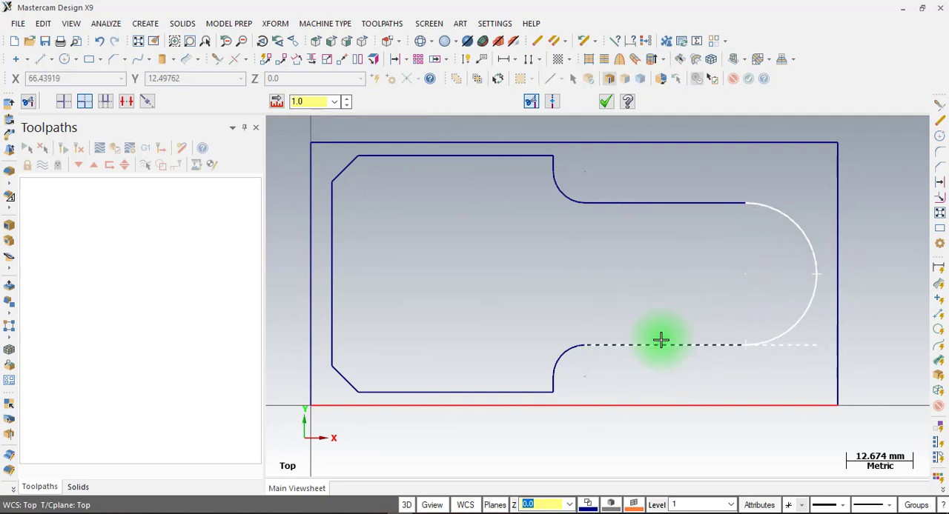
click(661, 343)
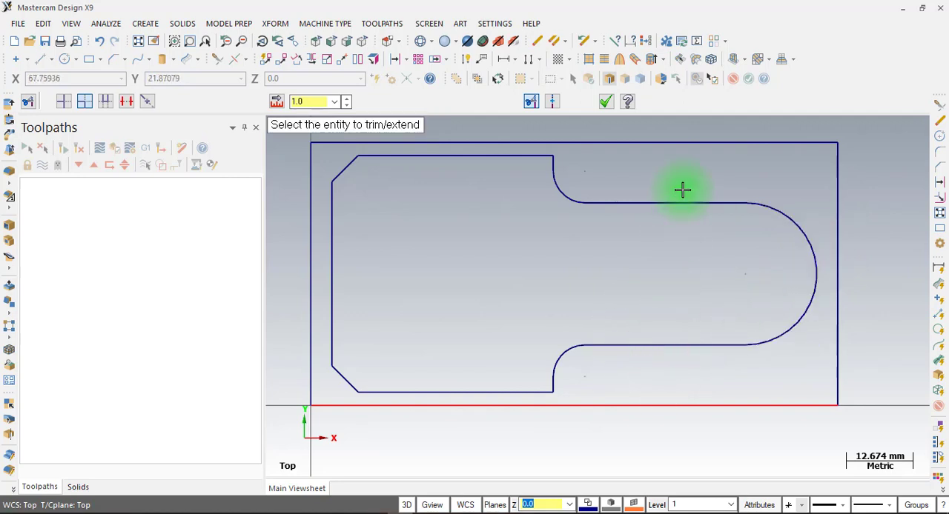
click(608, 103)
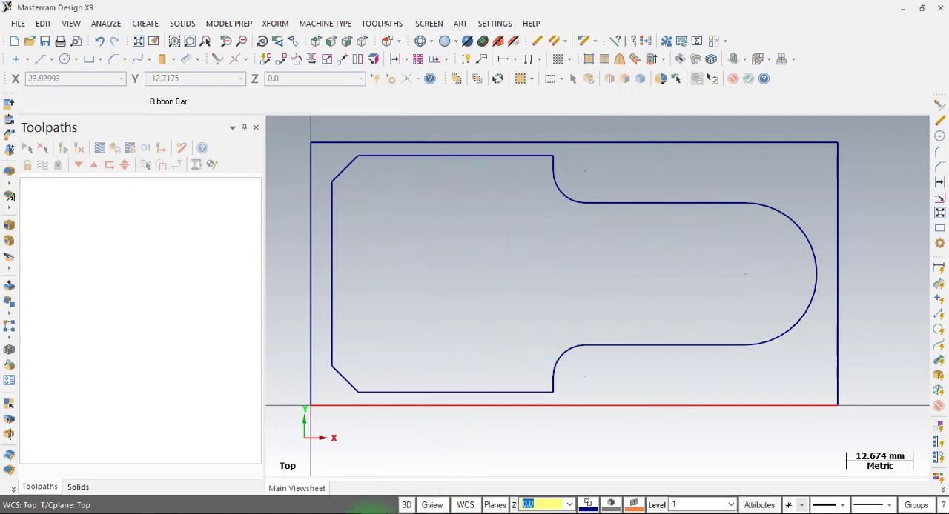
Consult the section view in LAT 7.pdf, then offset a copy of the outer rectangle's left edge 25 mm inward
click(372, 513)
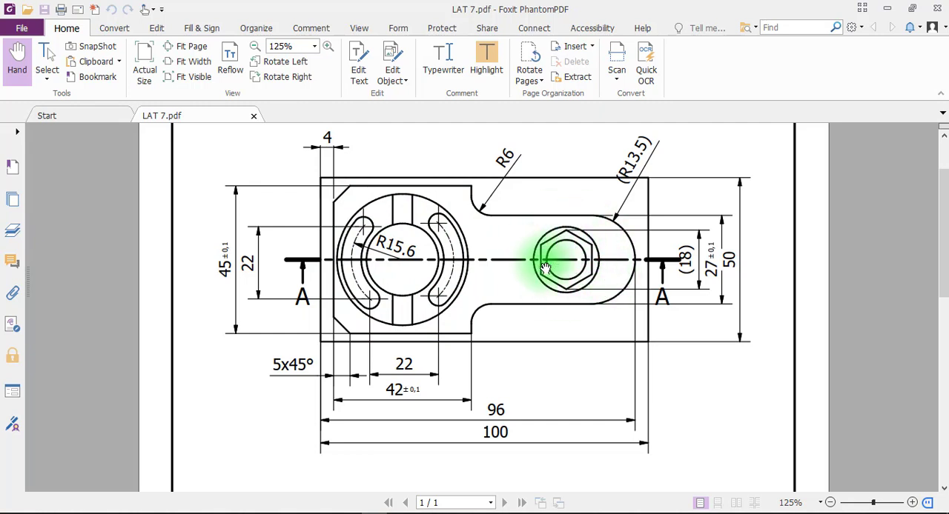
scroll(432, 223, down, 3)
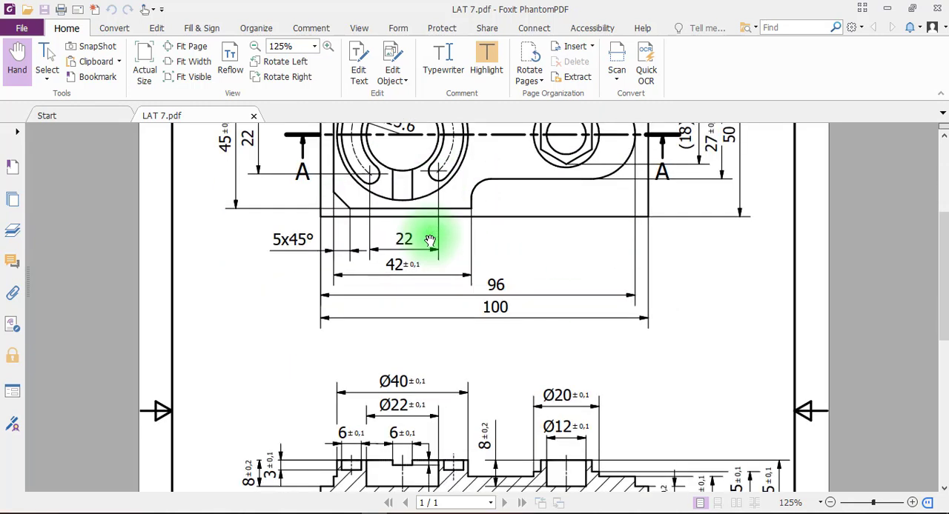
scroll(430, 240, down, 2)
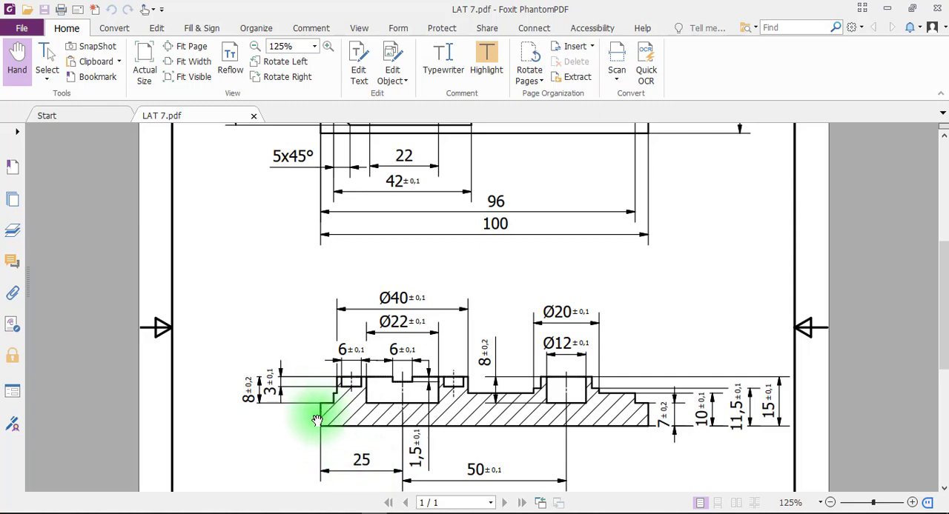
click(399, 513)
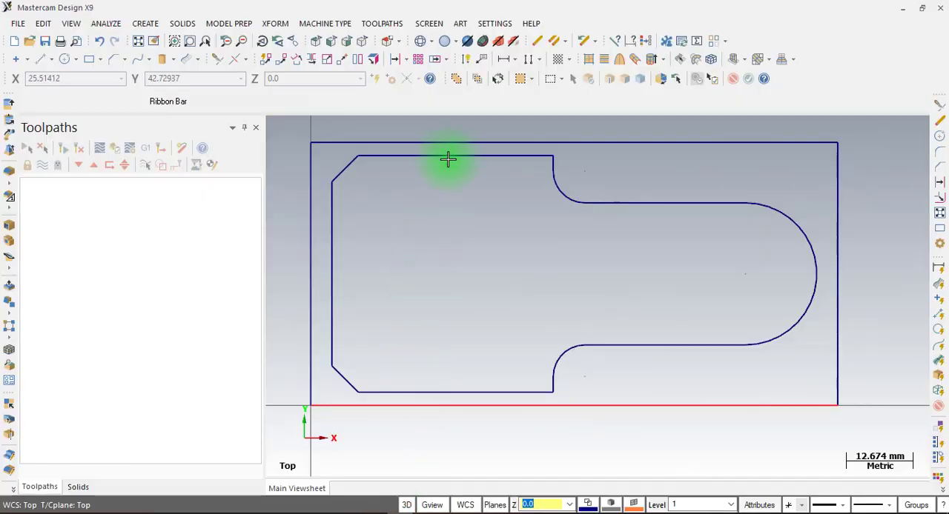
click(392, 63)
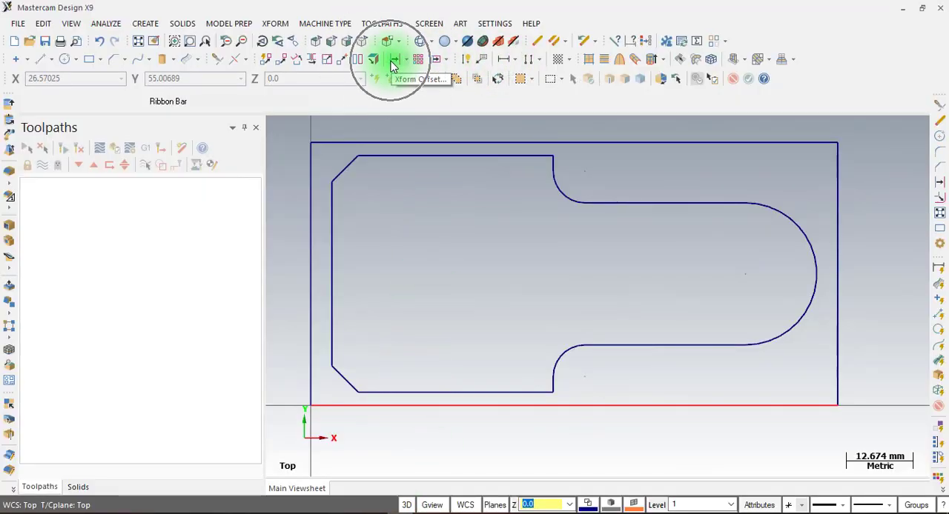
click(275, 23)
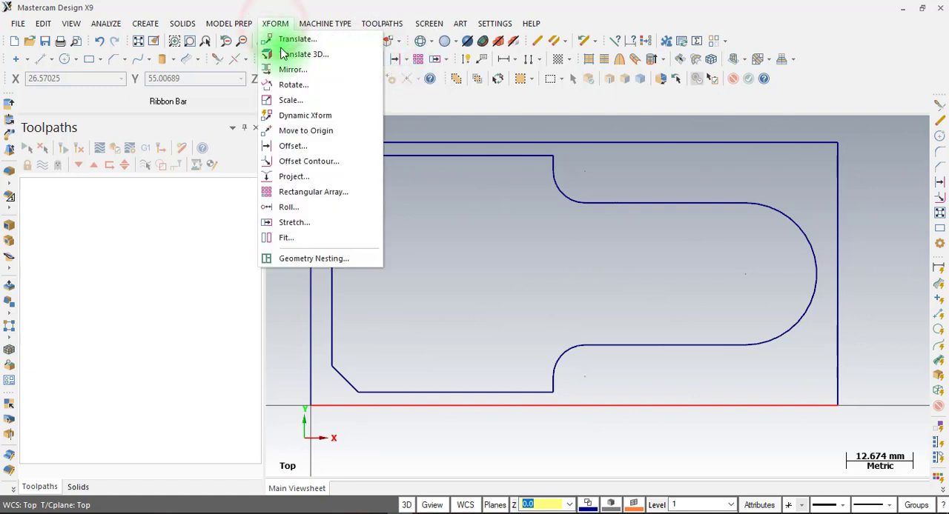
click(293, 145)
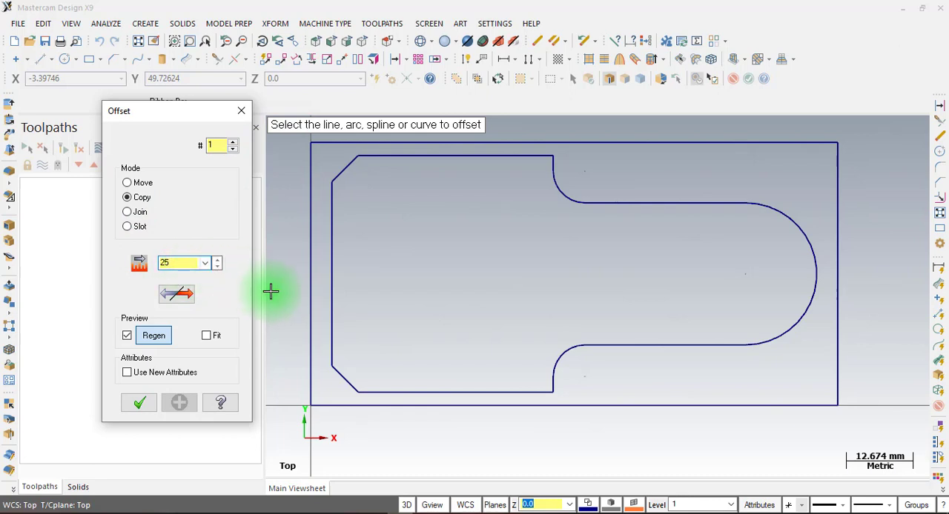
click(309, 283)
click(458, 276)
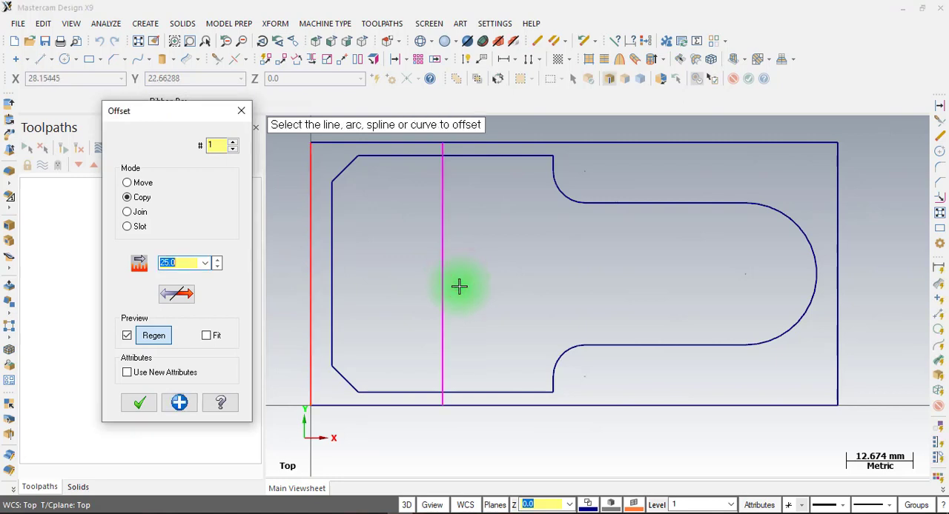
click(190, 398)
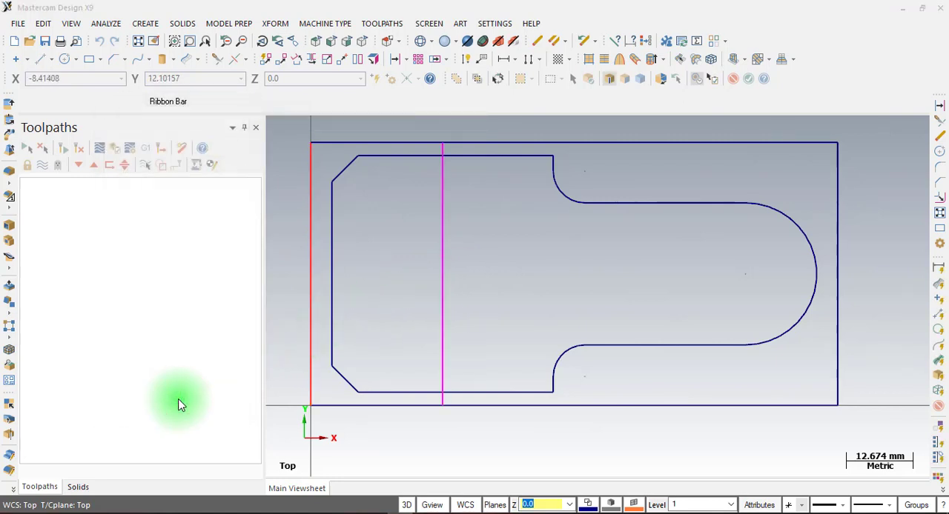
Offset a copy of the new vertical construction line 50 mm to the right and finish offsetting
click(373, 513)
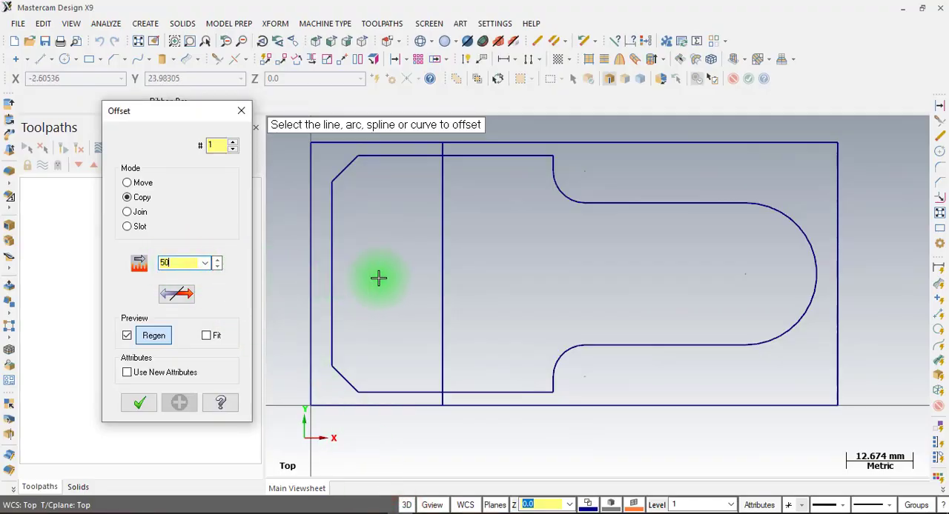
click(442, 269)
click(656, 269)
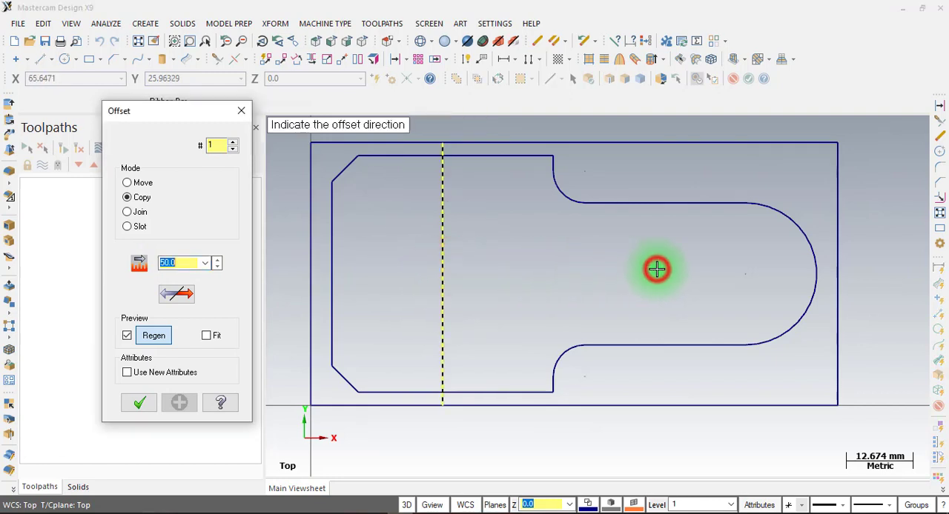
click(139, 403)
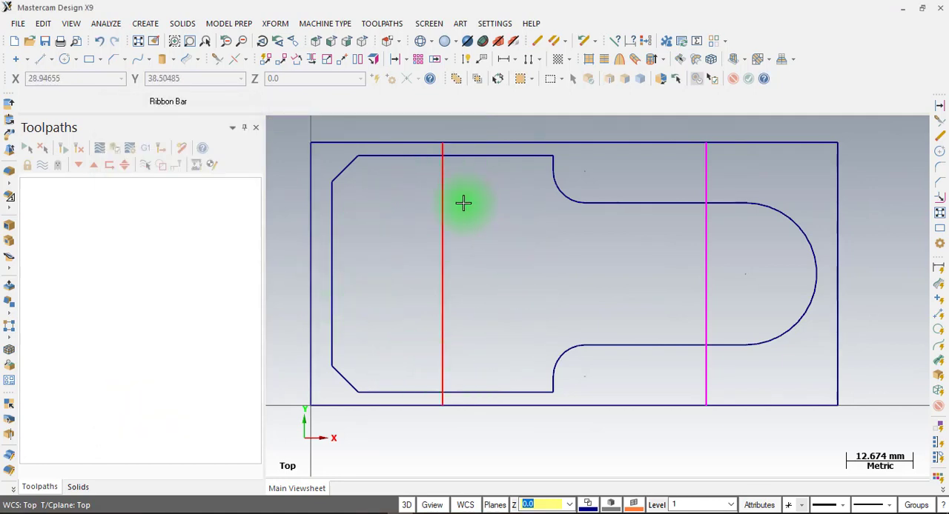
Create a center-point circle of 40 mm diameter at the midpoint of the left construction line, X25 Y25
click(64, 61)
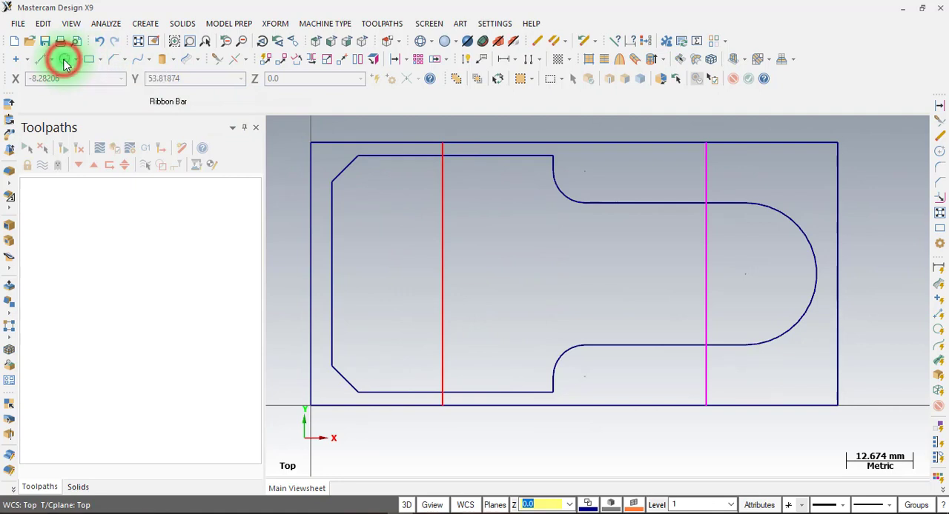
click(443, 276)
click(451, 180)
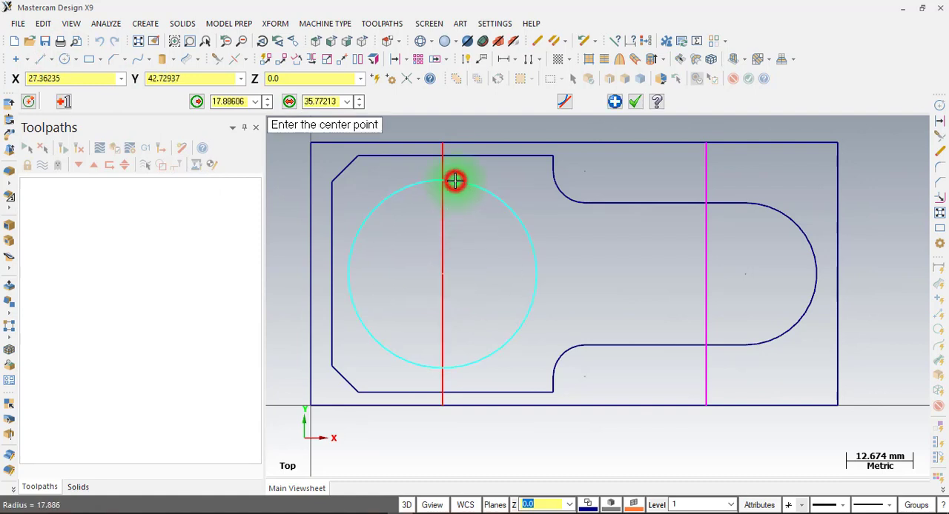
click(320, 101)
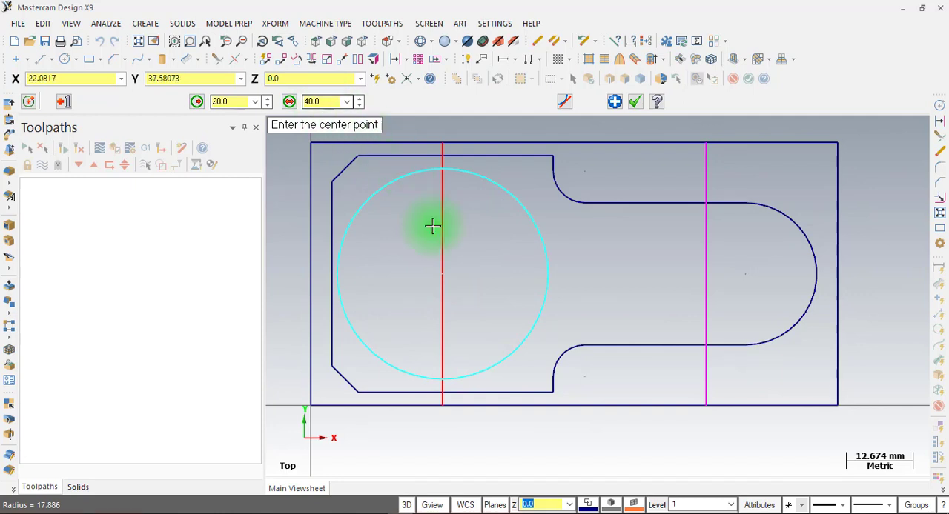
Create a concentric 22 mm diameter circle inside the 40 mm circle, checking the diameter in the PDF drawing
click(443, 275)
click(447, 218)
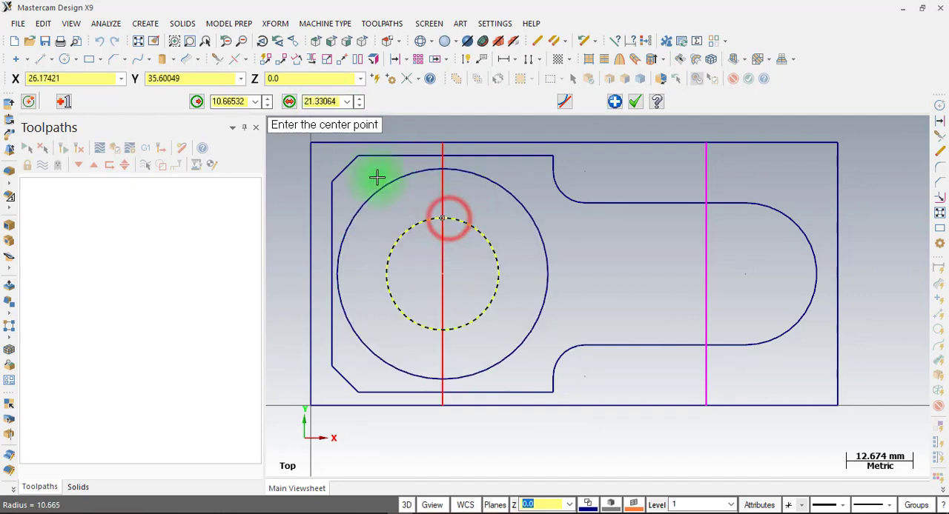
click(317, 102)
click(380, 511)
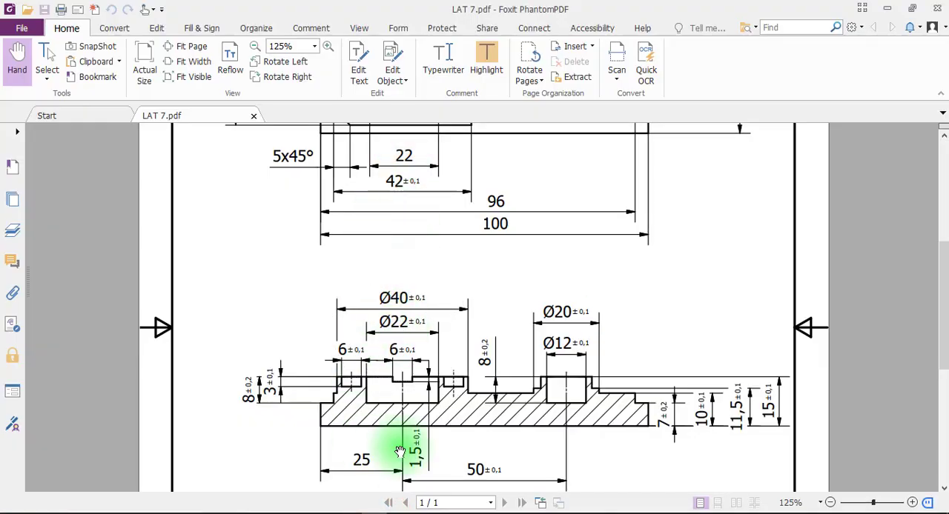
click(382, 511)
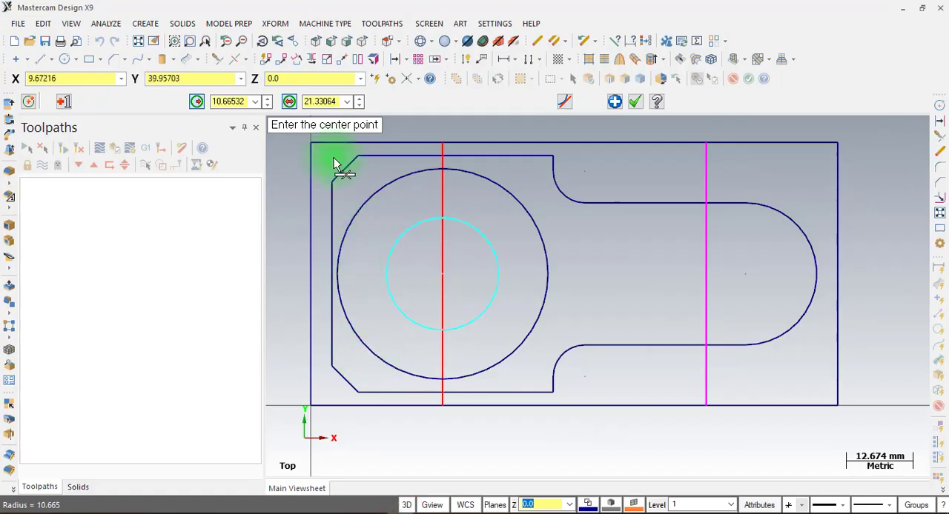
click(319, 102)
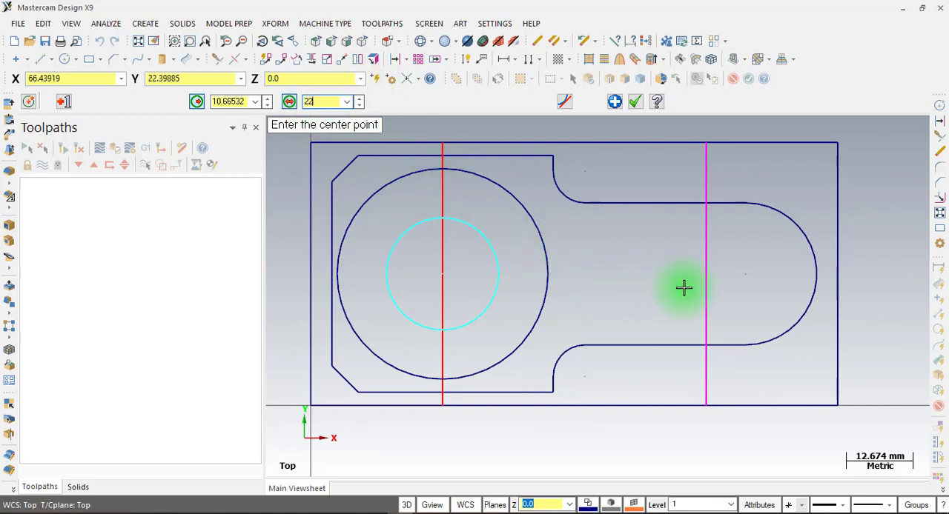
Create a 20 mm diameter circle at the midpoint of the right construction line, X75 Y25, checking its size in the PDF drawing
click(708, 273)
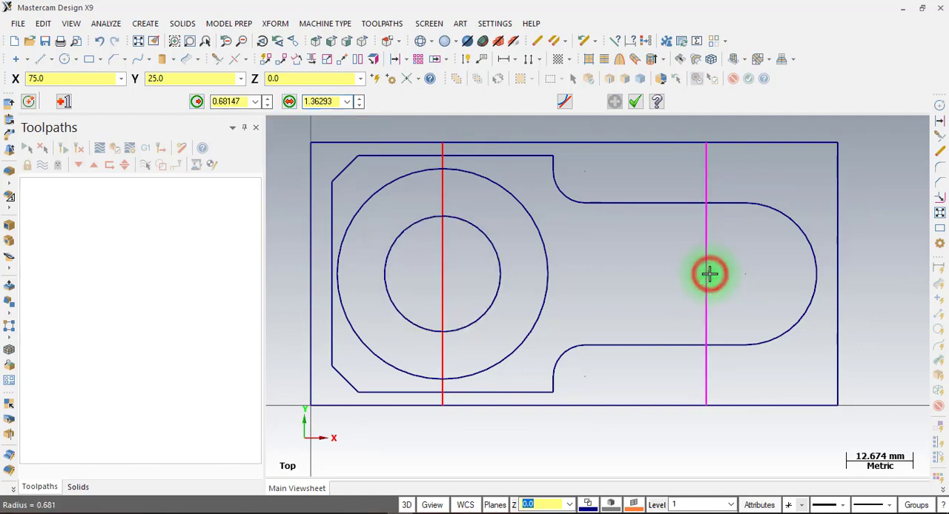
click(708, 226)
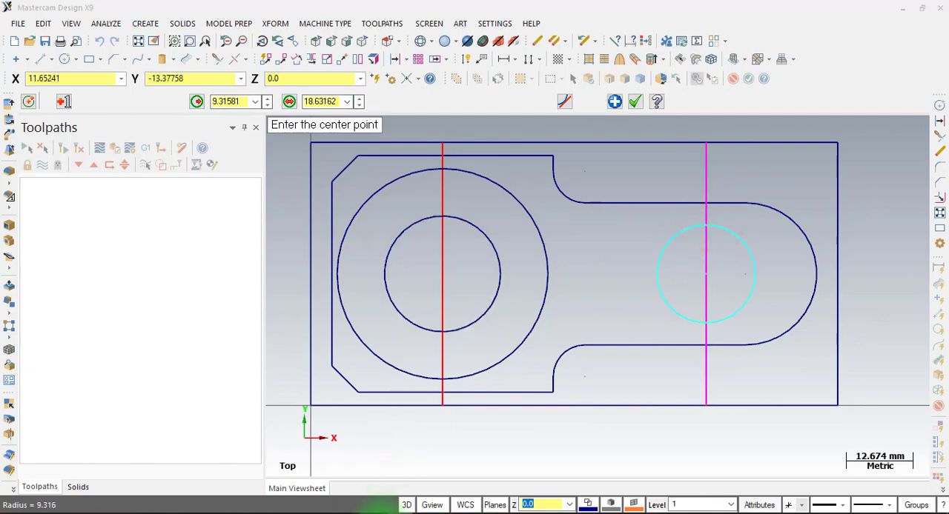
click(379, 513)
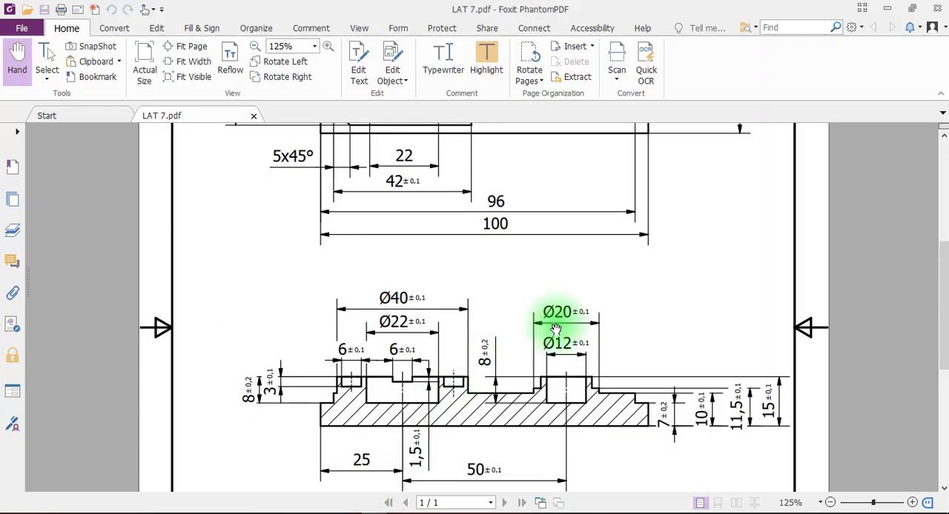
click(381, 511)
double_click(320, 101)
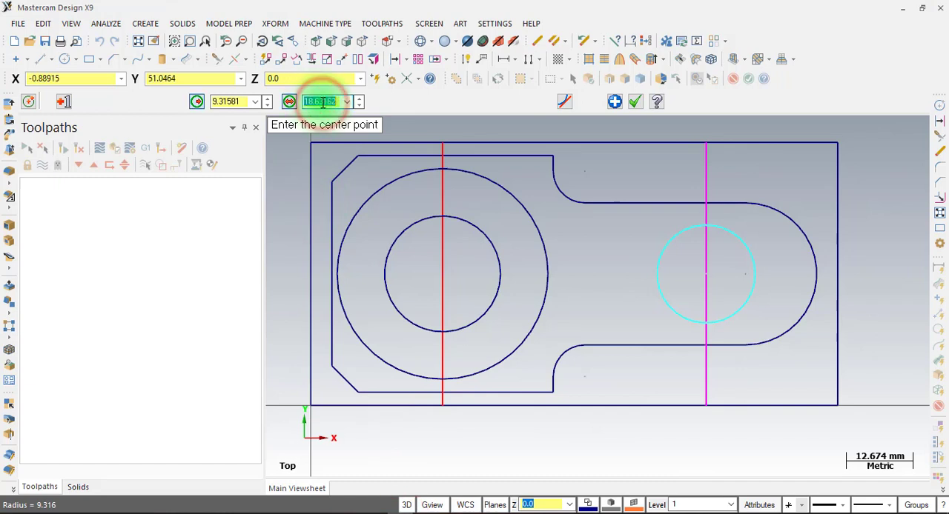
Create a concentric 12 mm diameter circle inside the 20 mm circle and finish circle creation
click(708, 280)
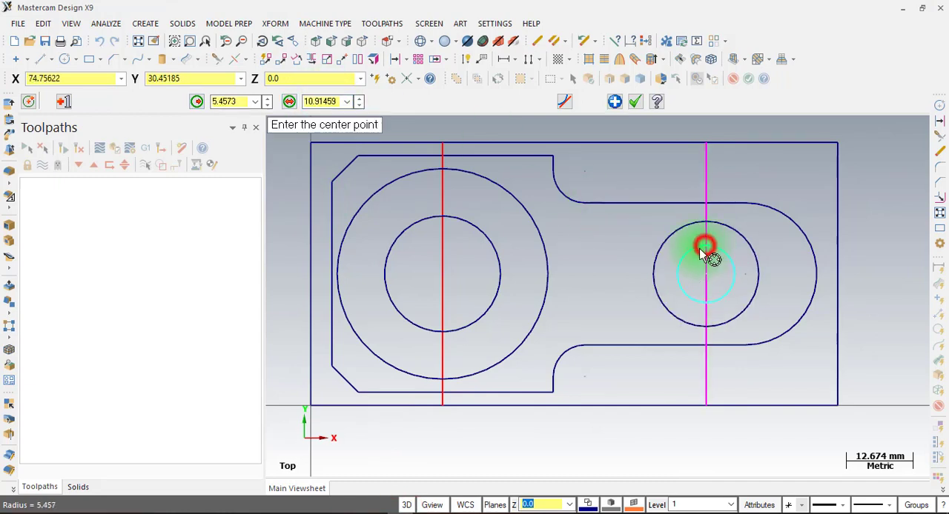
text(1)
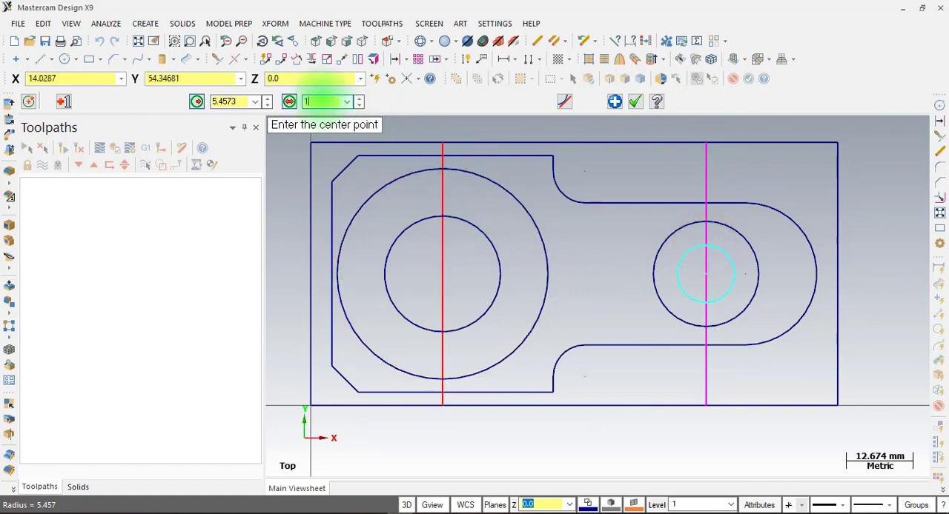
text(2)
click(631, 101)
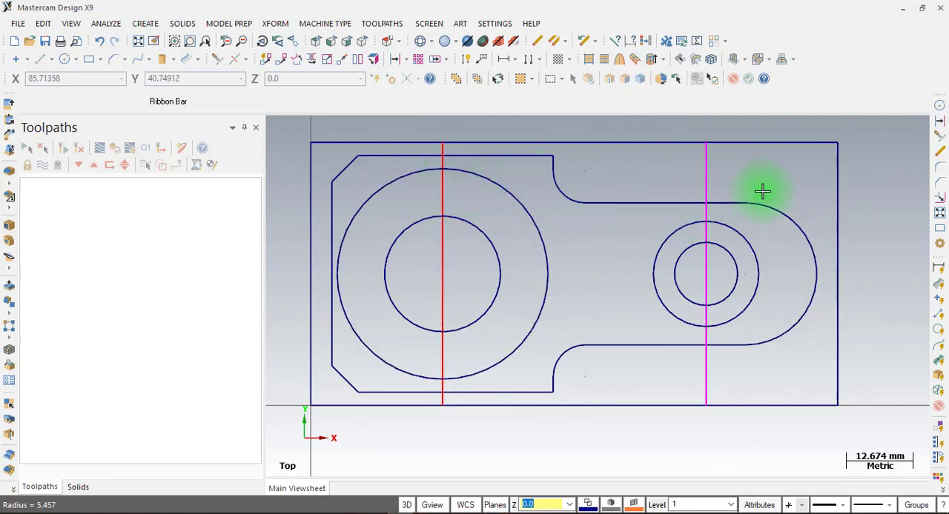
Delete the two vertical construction lines through the circle centers
click(714, 172)
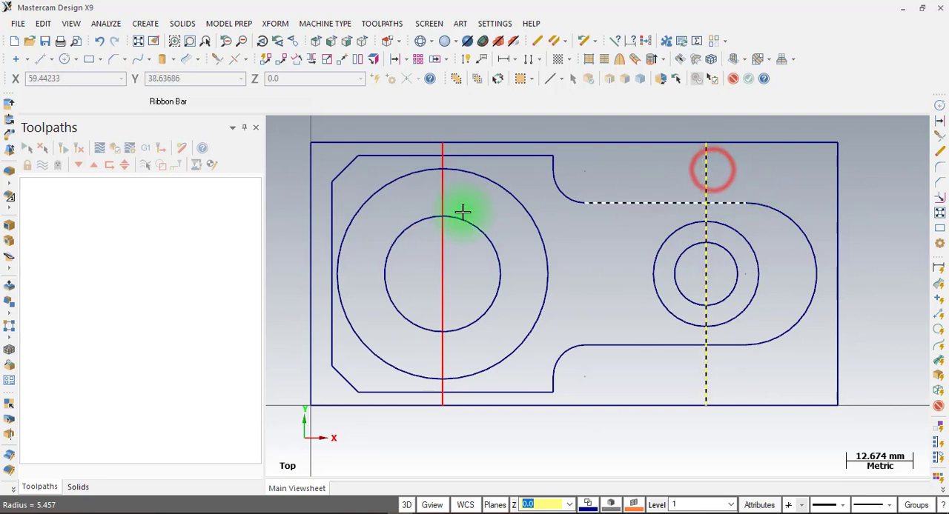
click(443, 190)
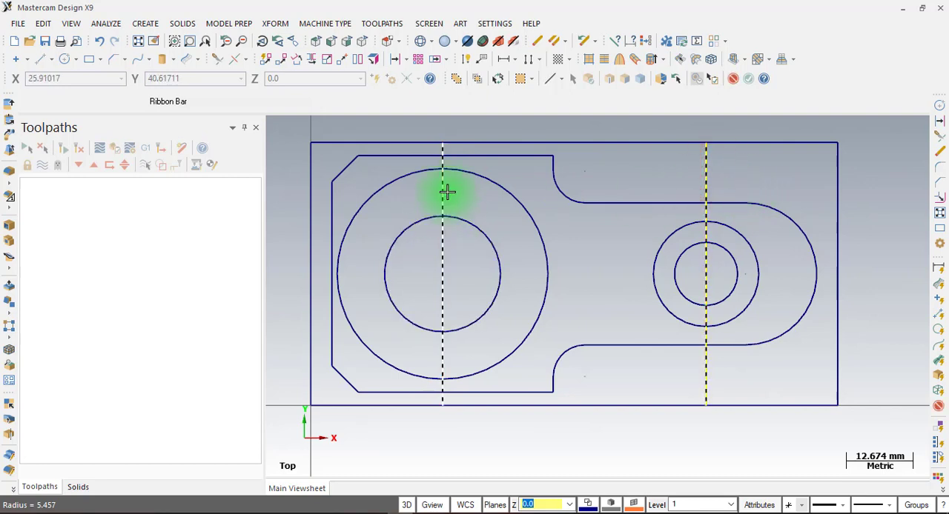
click(539, 43)
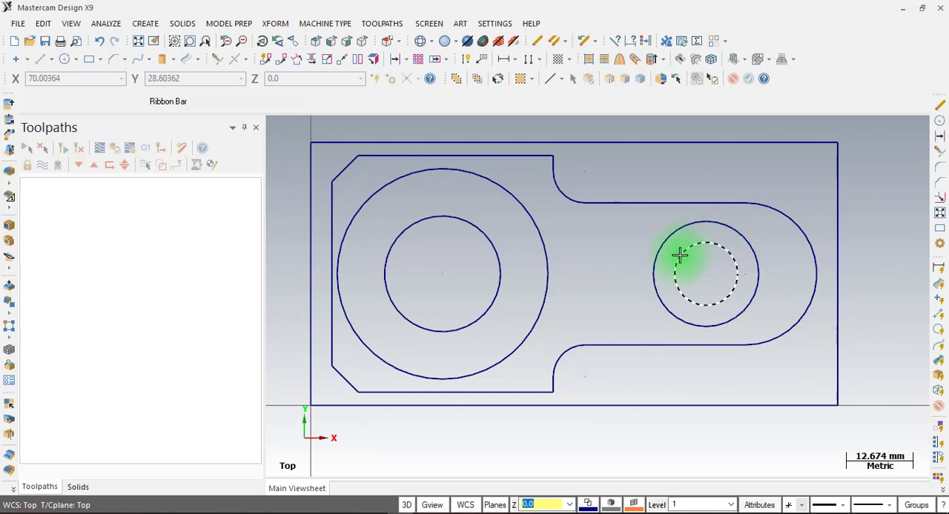
Place a six-sided flat-radius polygon centred on the 12 mm circle, with a freehand radius of about 18.8 mm
click(144, 24)
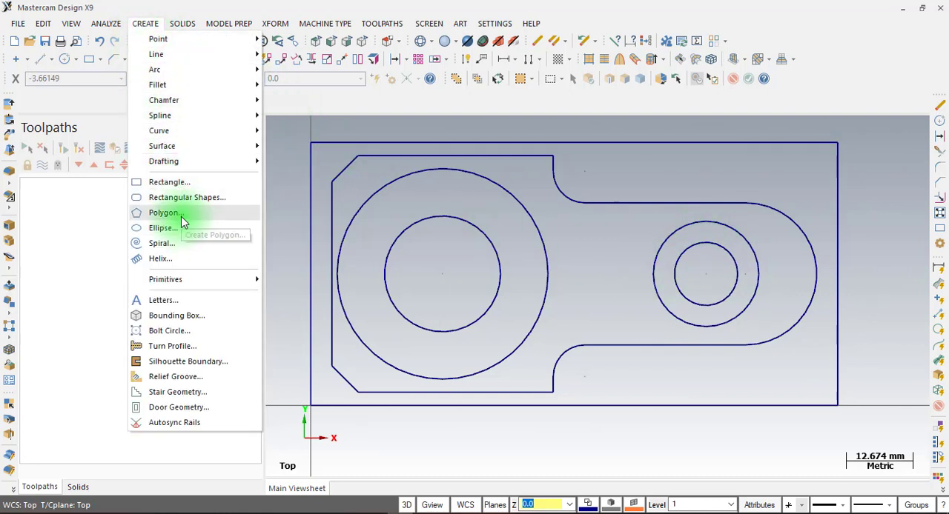
click(64, 215)
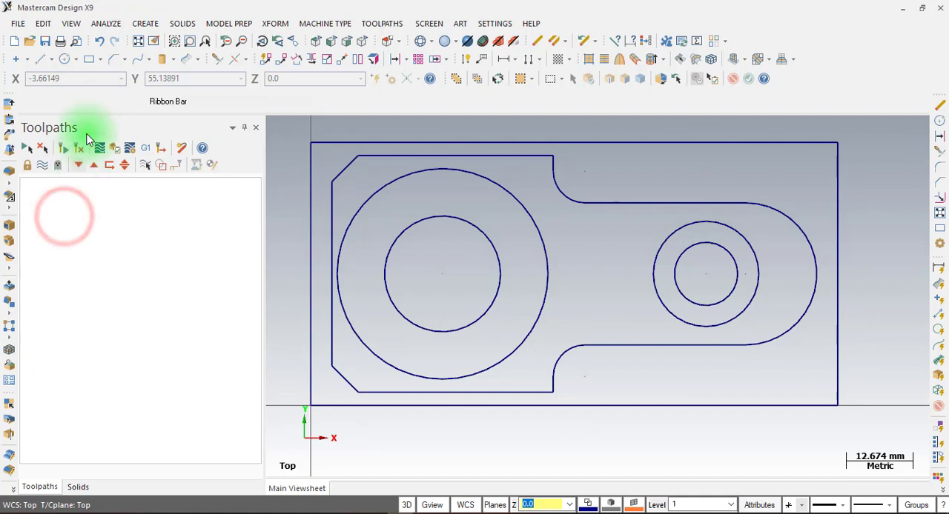
click(99, 59)
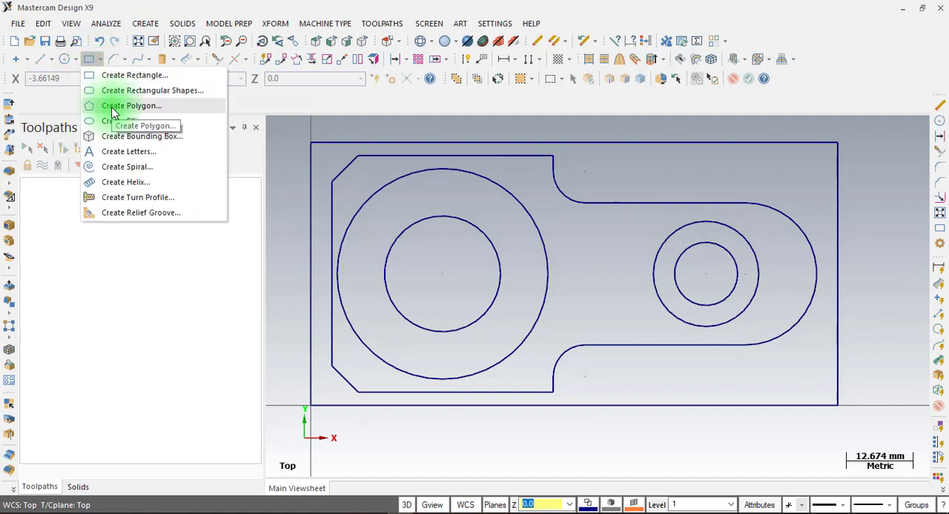
click(112, 109)
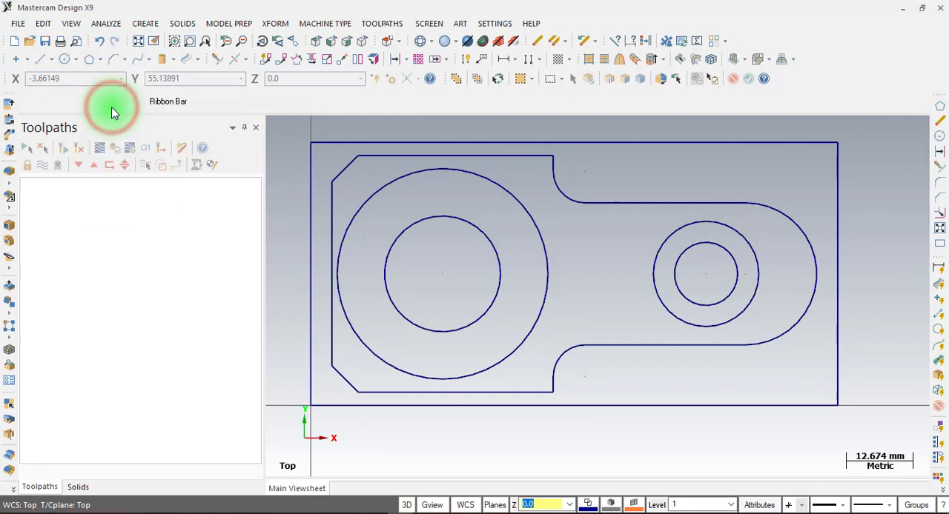
drag(96, 153, 207, 104)
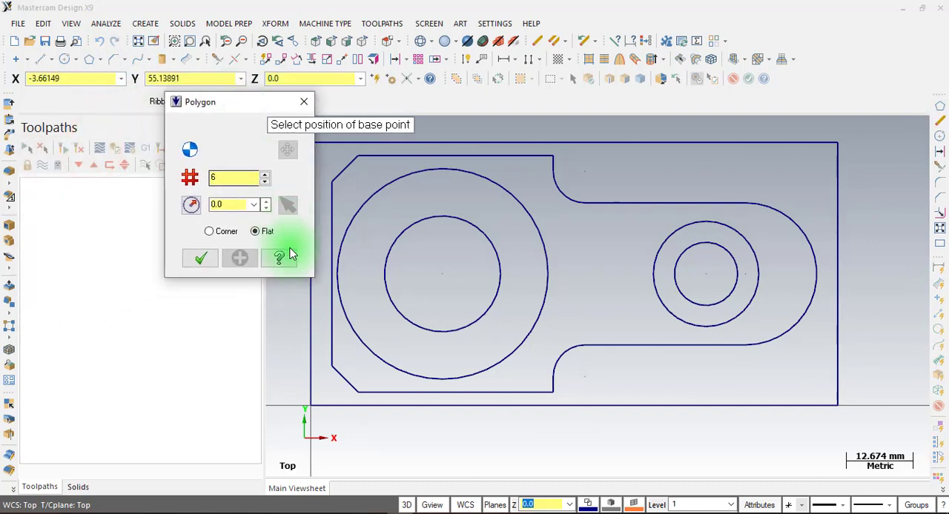
click(708, 280)
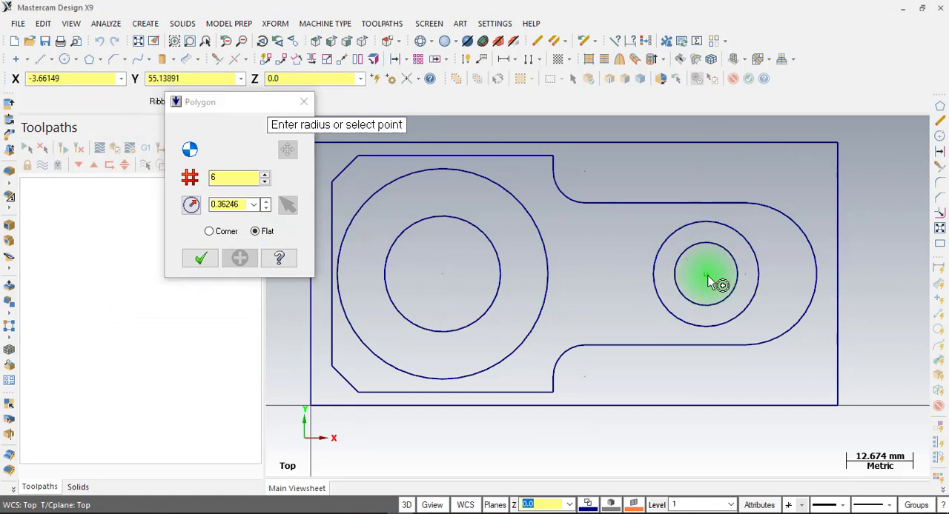
click(711, 176)
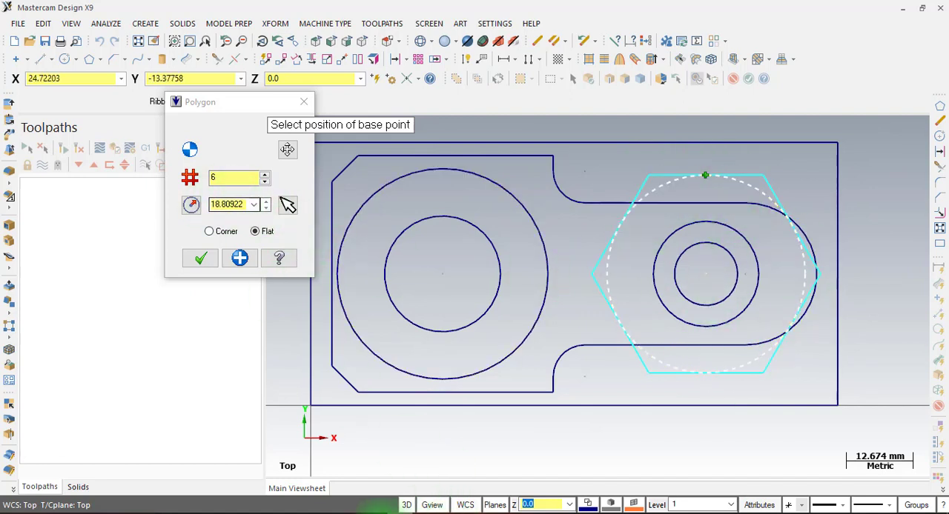
Check the hexagon's size in the PDF drawing and create the polygon with a corner radius of 9 mm
click(380, 513)
scroll(589, 340, down, 2)
scroll(592, 340, up, 5)
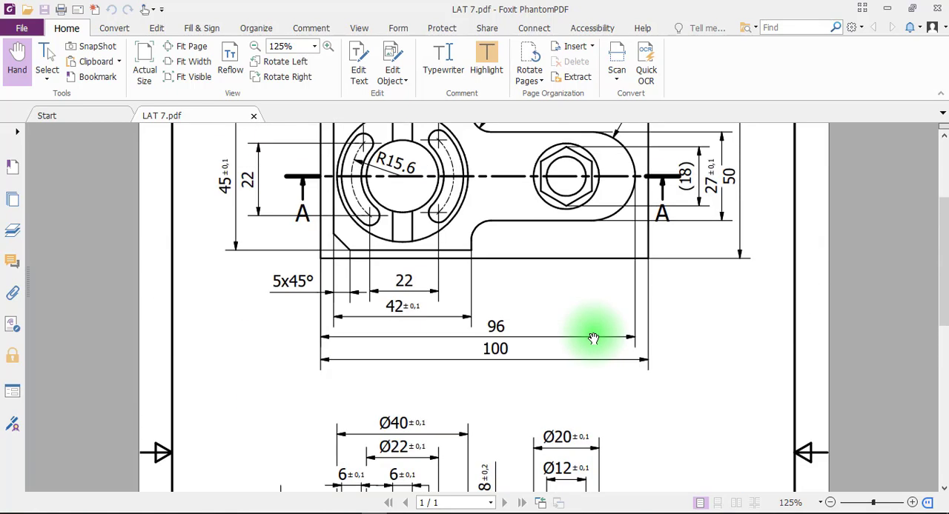
scroll(593, 338, up, 2)
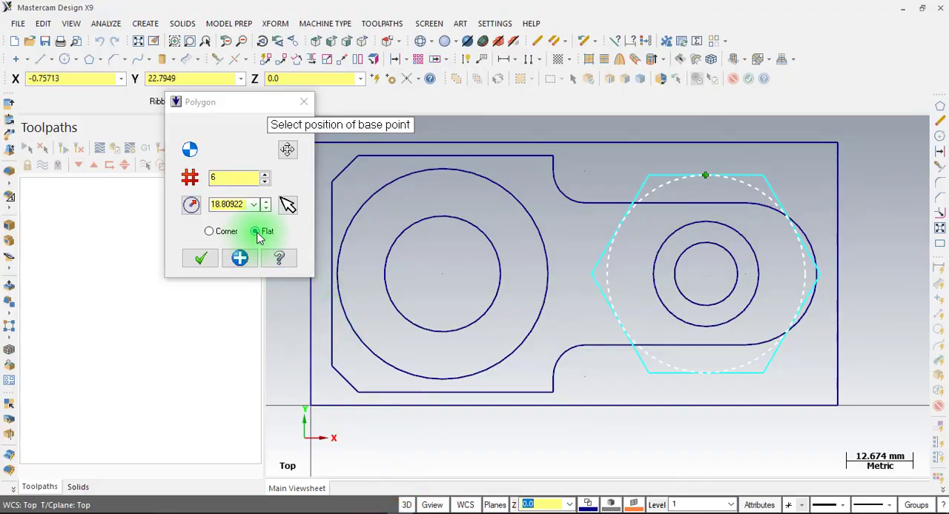
click(210, 232)
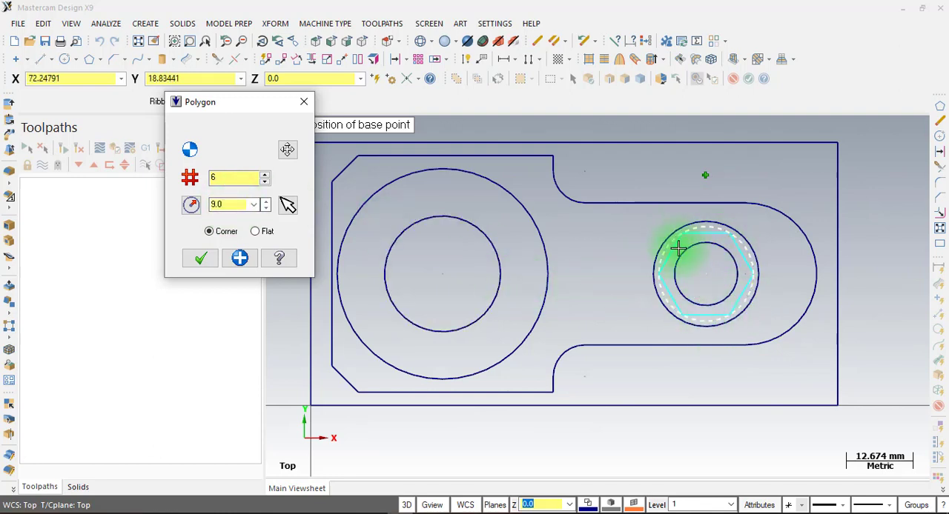
click(201, 258)
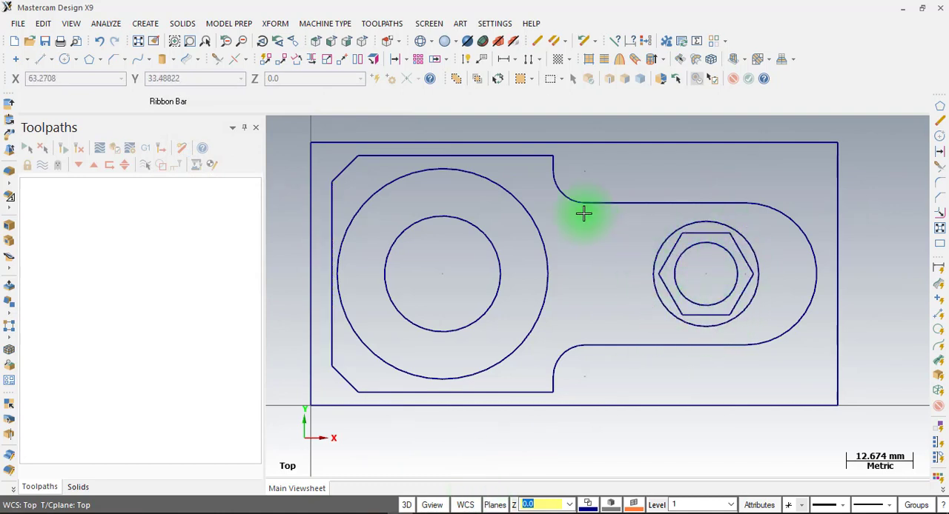
Rotate all six hexagon sides by 30 degrees about the centre of the 12 mm circle, moving the originals rather than copying them
click(275, 27)
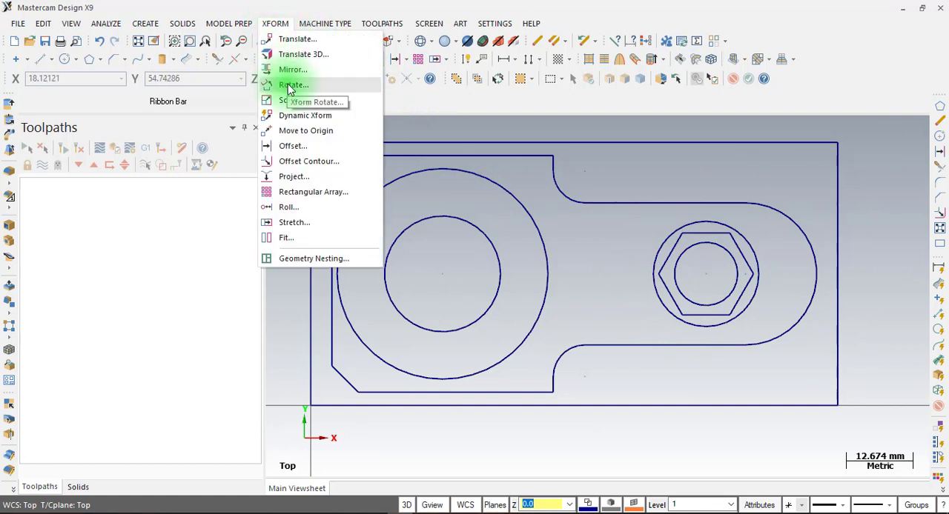
click(323, 9)
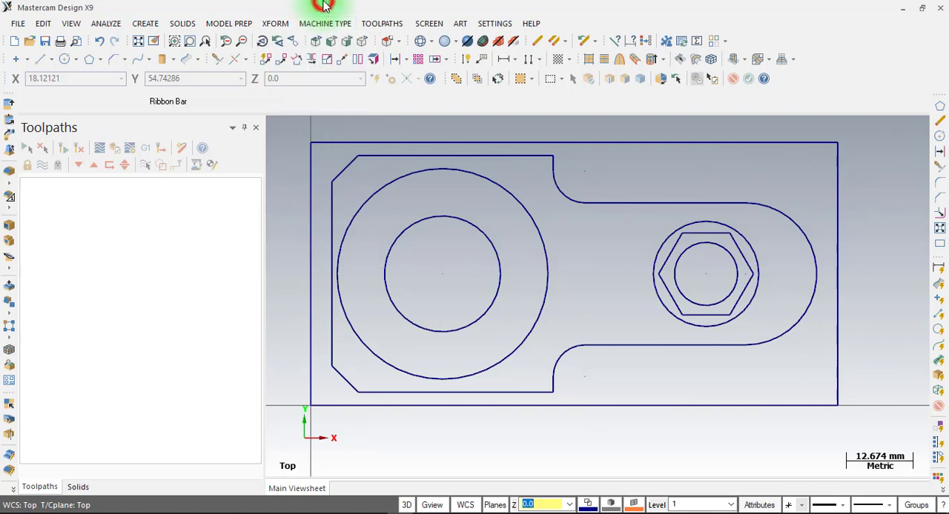
click(299, 59)
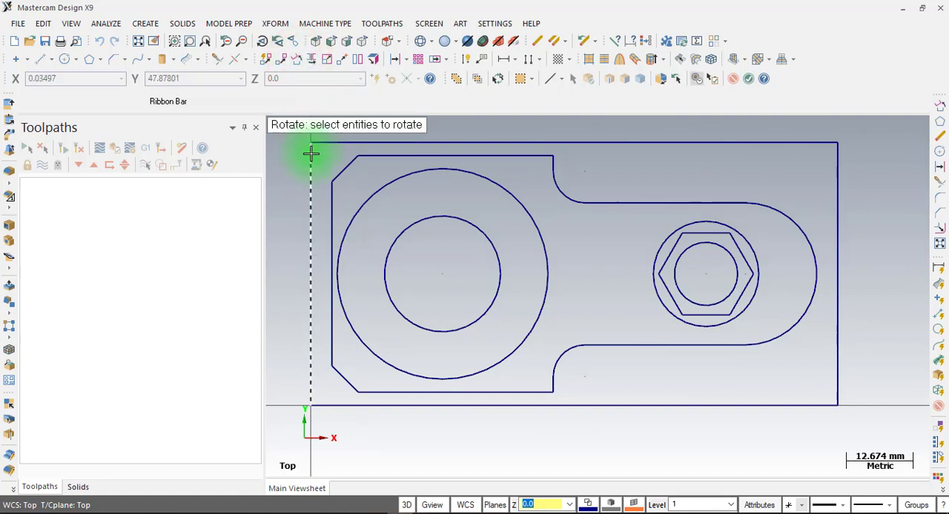
click(676, 252)
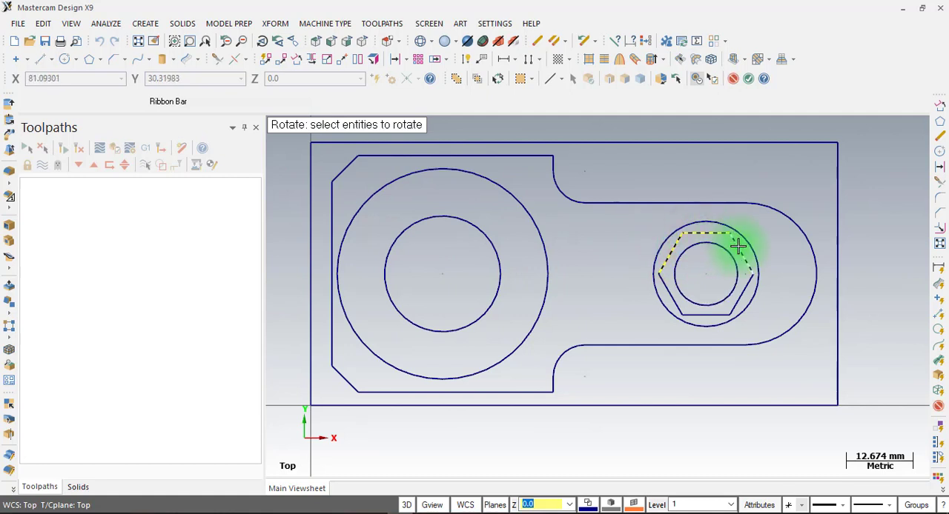
click(743, 290)
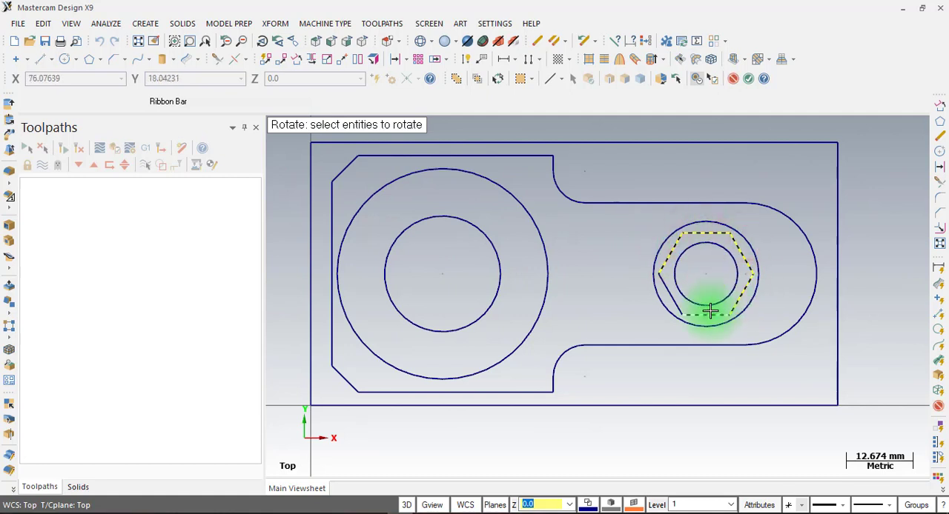
click(707, 314)
click(672, 296)
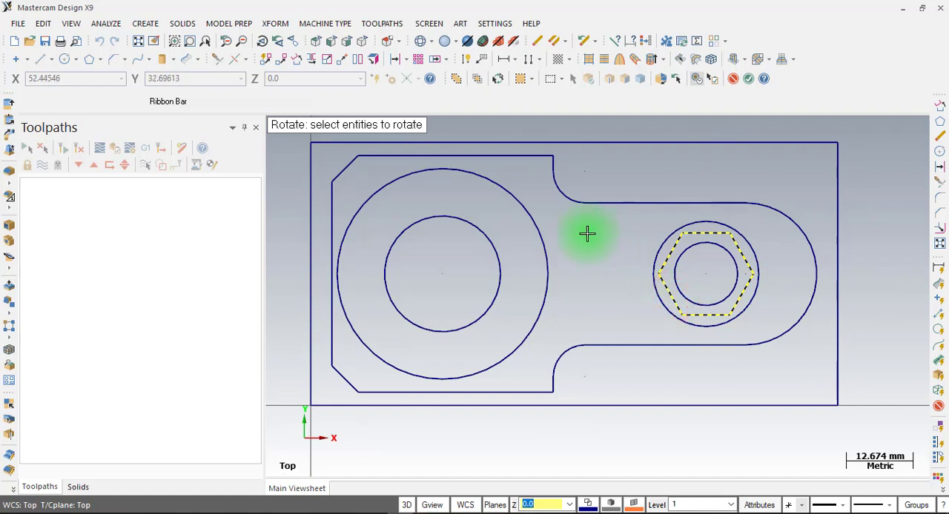
key(Return)
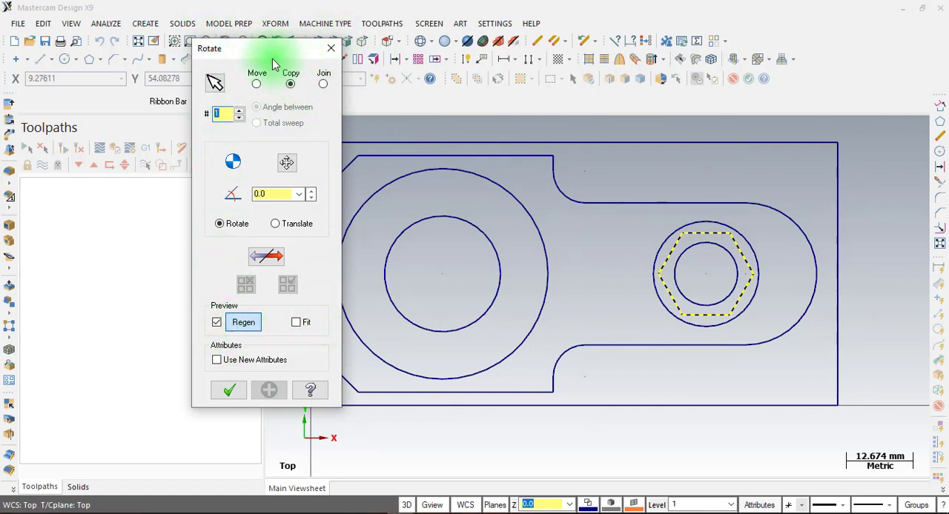
click(256, 84)
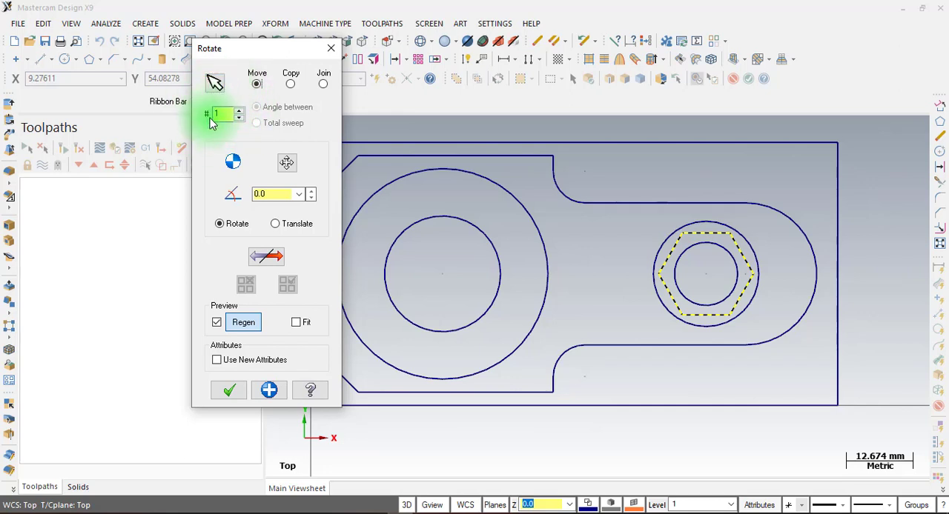
click(288, 164)
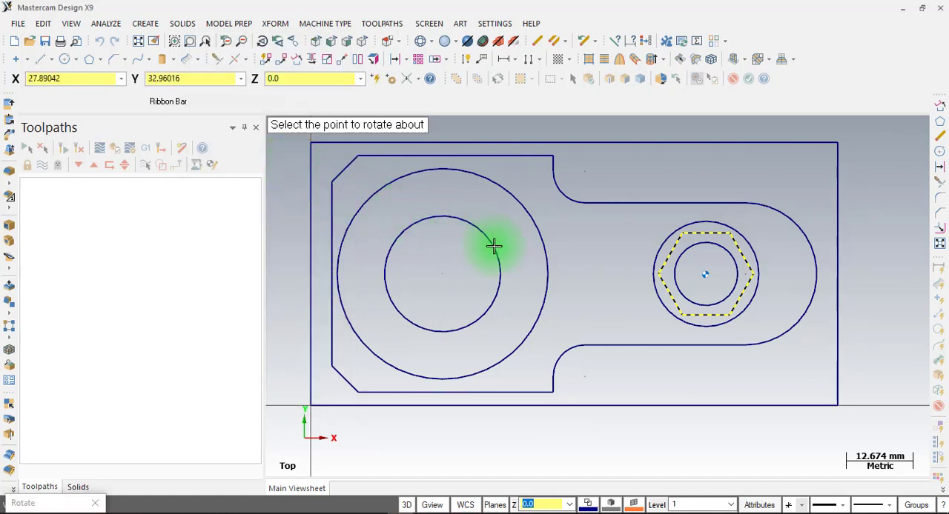
click(708, 279)
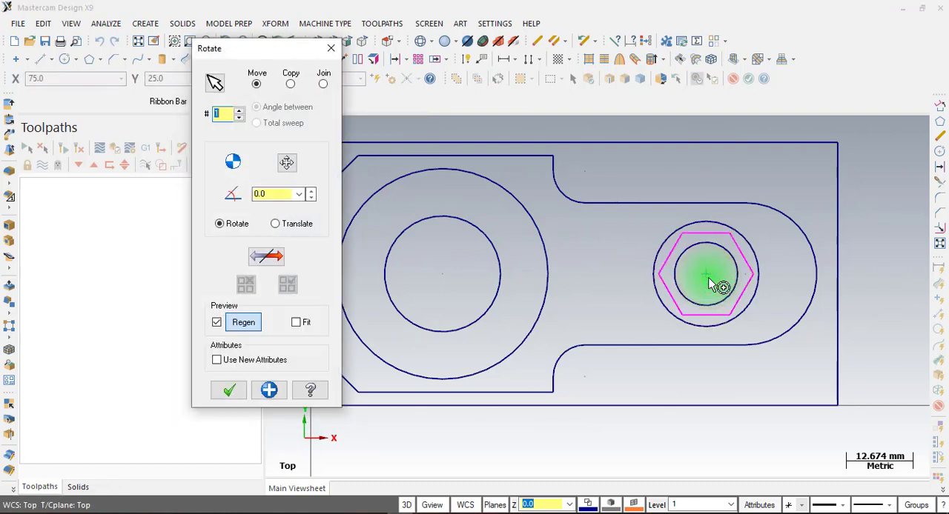
click(273, 192)
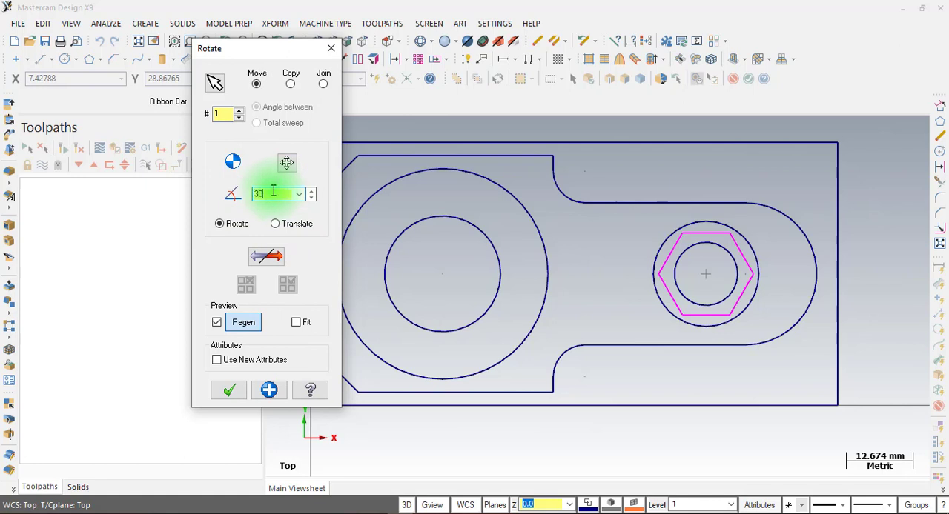
key(Return)
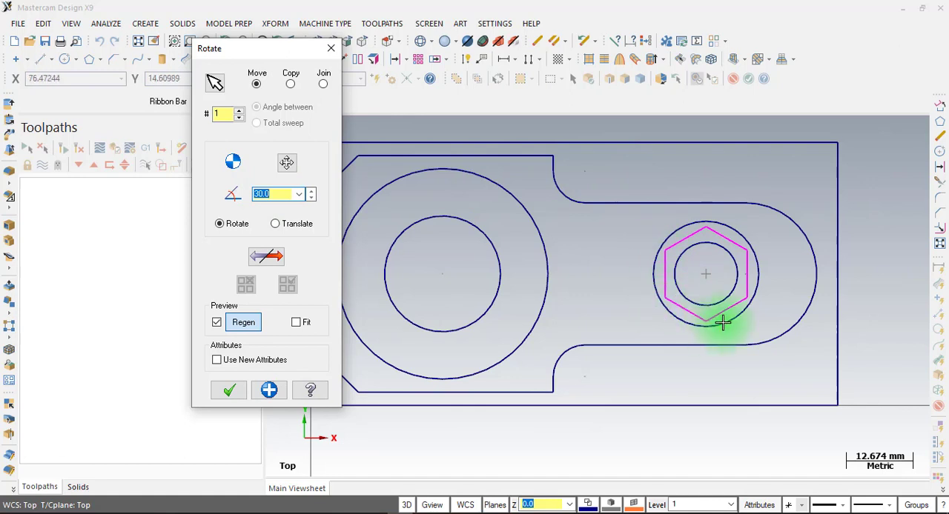
click(227, 390)
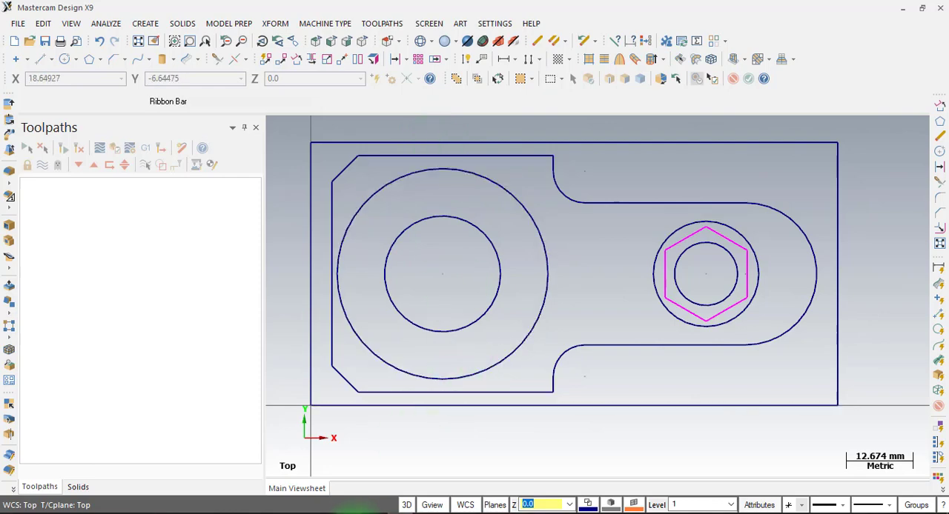
Switch to the LAT 7 PDF and check the curved slots' spacing, centreline radius and width in the plan and section views
click(367, 511)
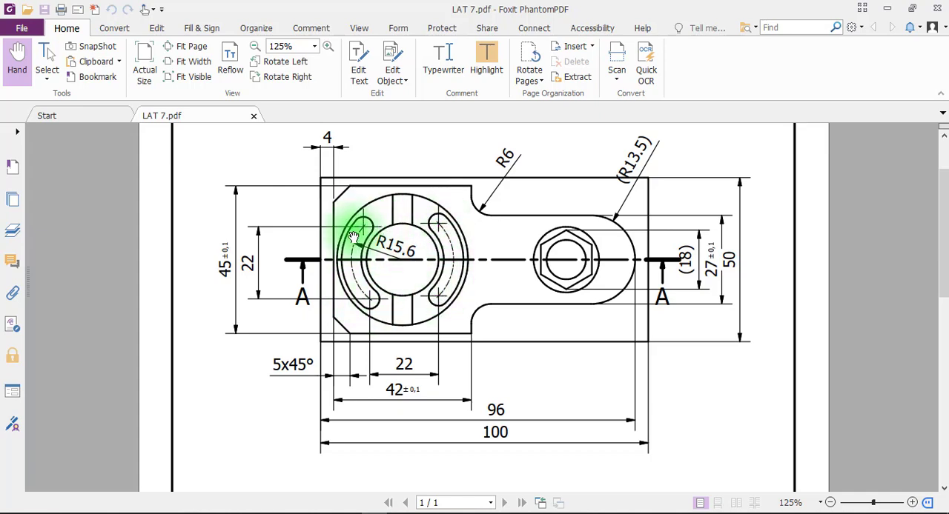
scroll(409, 254, down, 5)
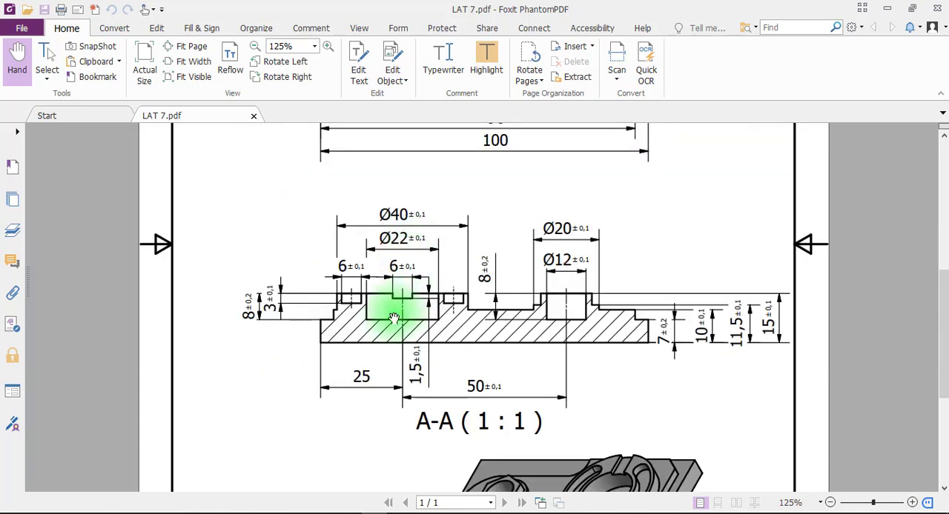
click(355, 272)
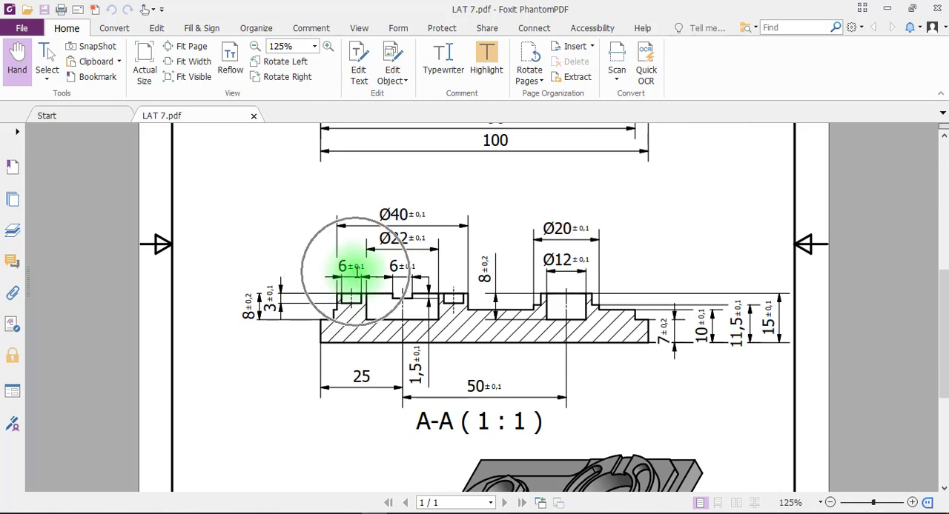
scroll(347, 259, up, 3)
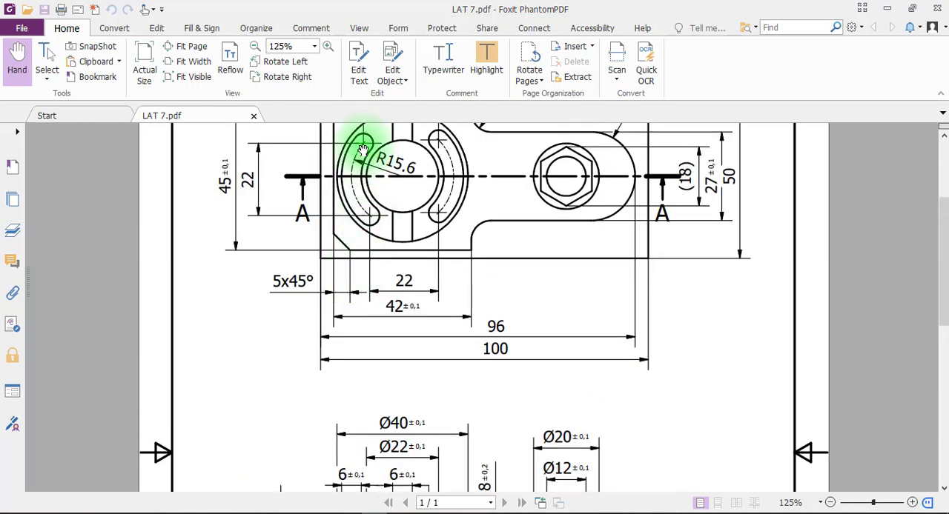
drag(362, 151, 361, 191)
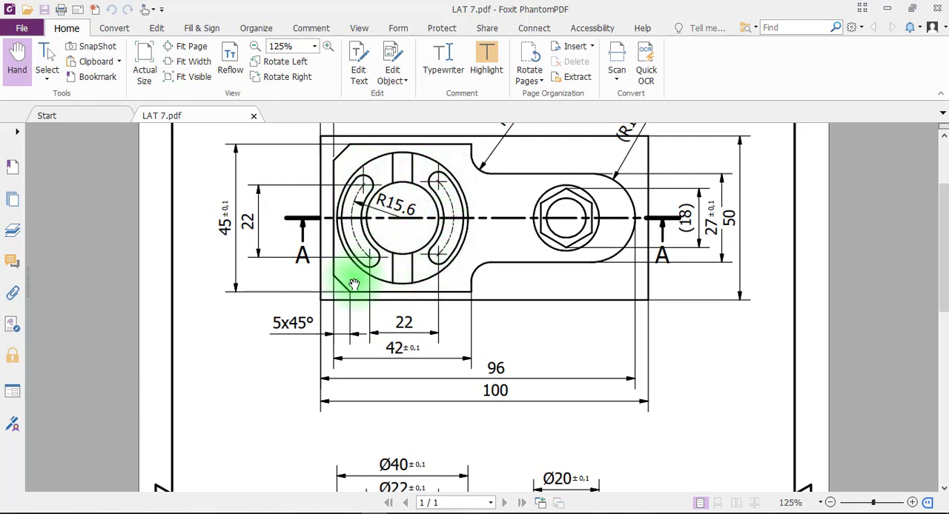
click(401, 513)
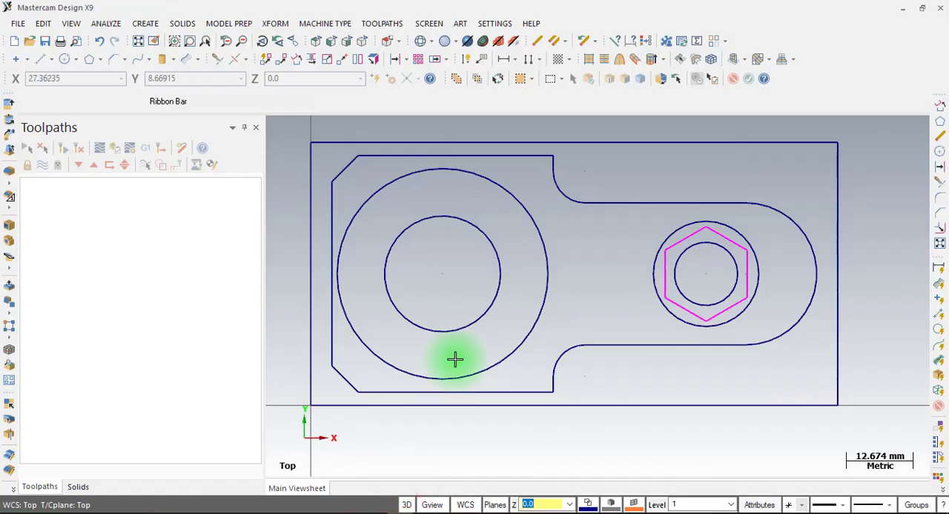
Create a 22 by 22 mm rectangle anchored by its center on the center of the 22 mm circle
click(99, 59)
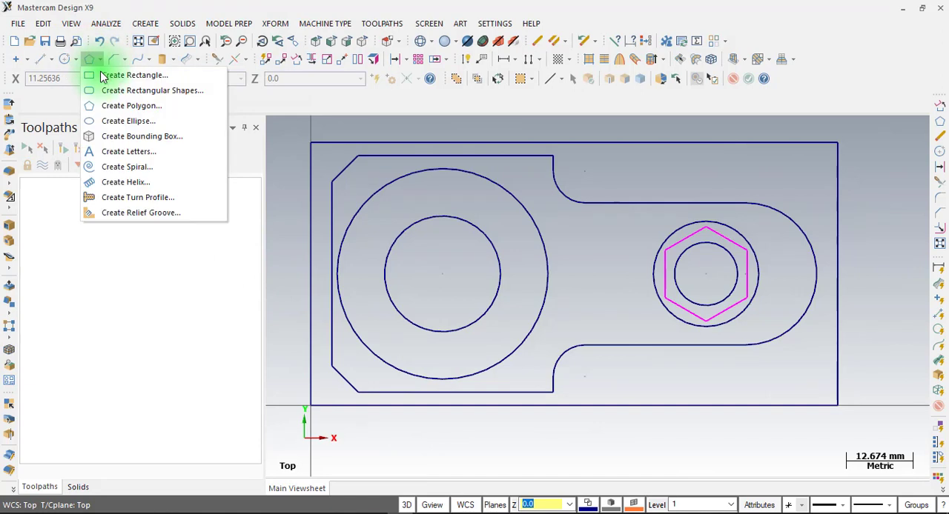
click(118, 77)
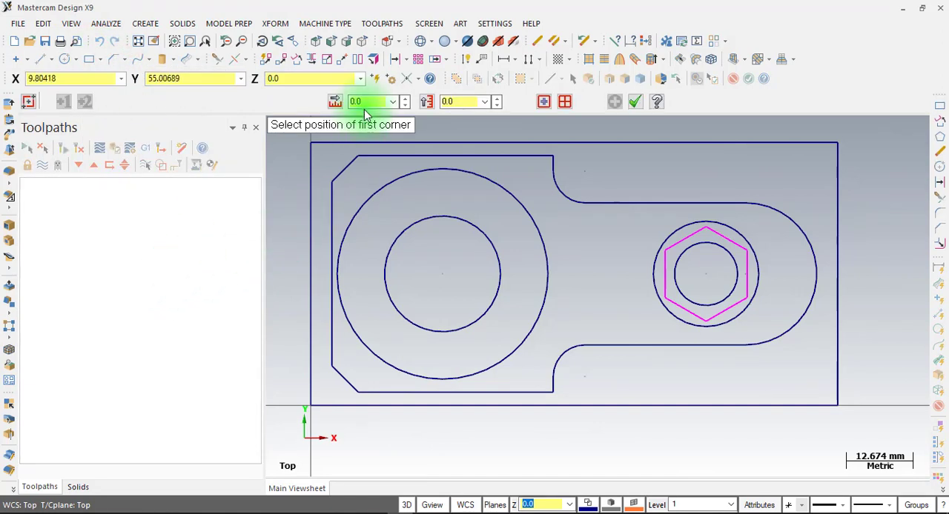
click(366, 102)
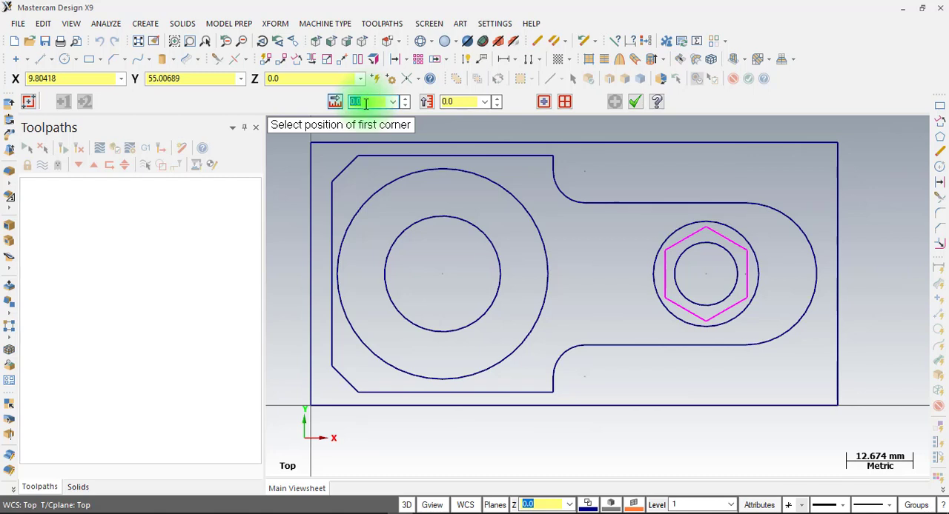
click(474, 101)
text(22)
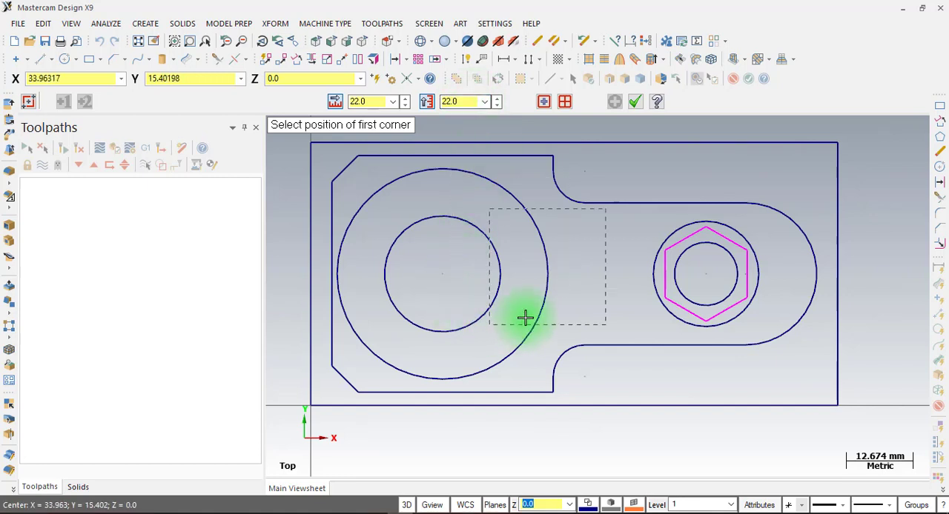
click(376, 326)
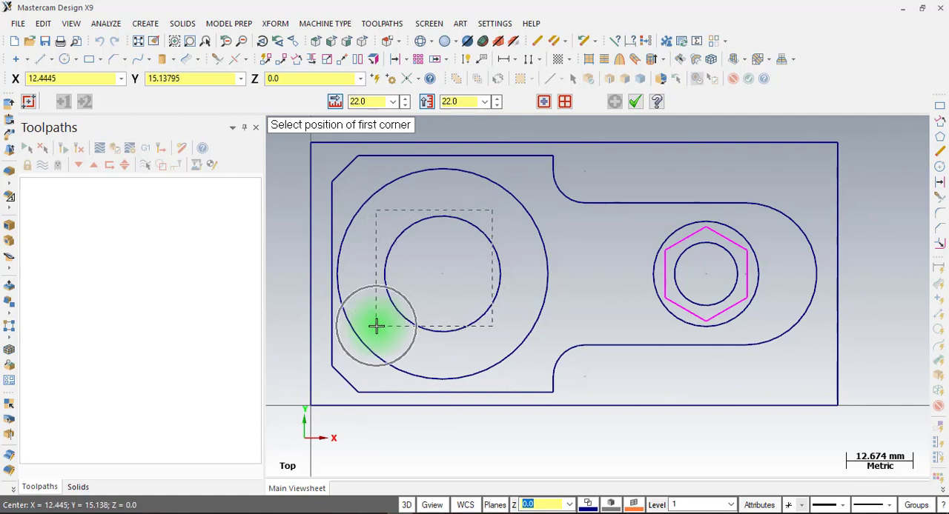
click(376, 327)
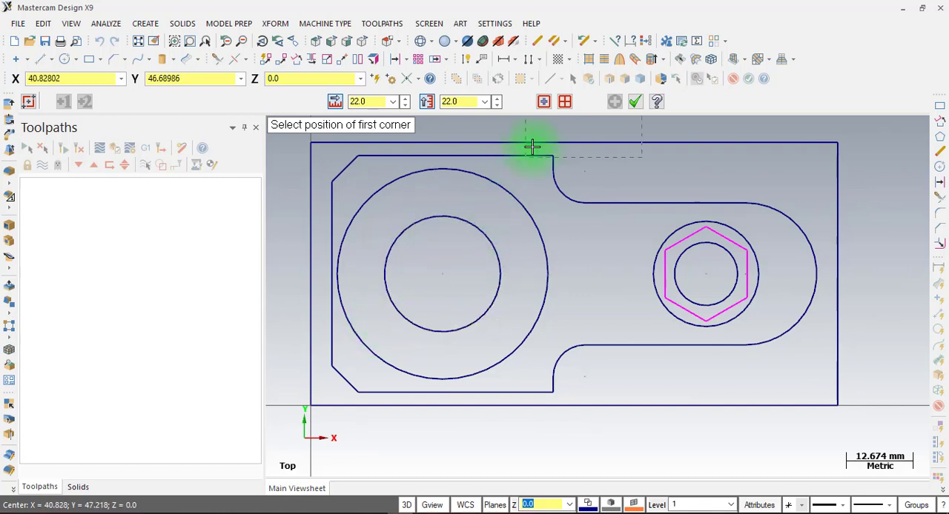
click(544, 105)
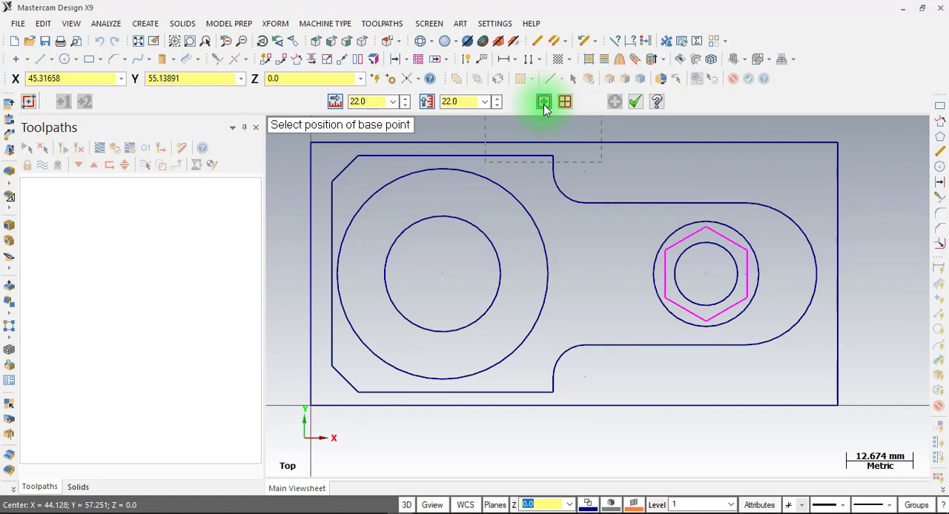
click(443, 275)
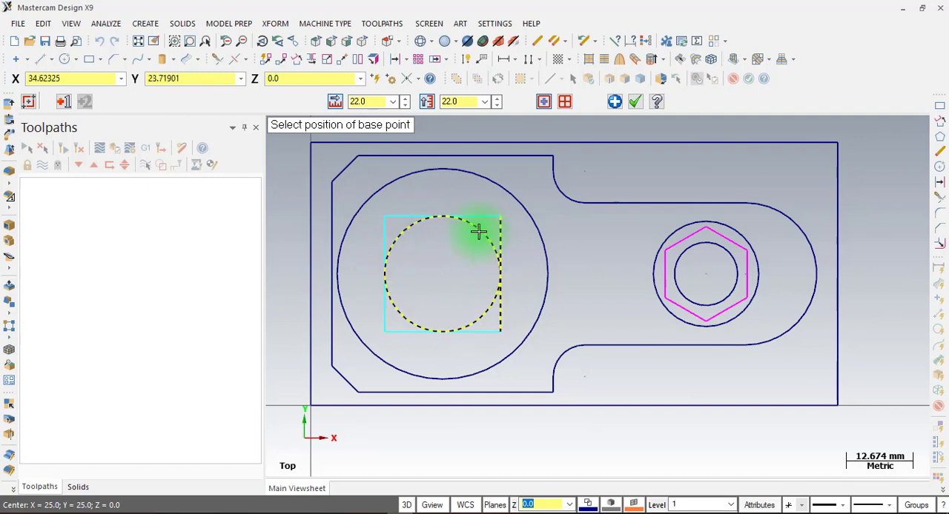
click(636, 104)
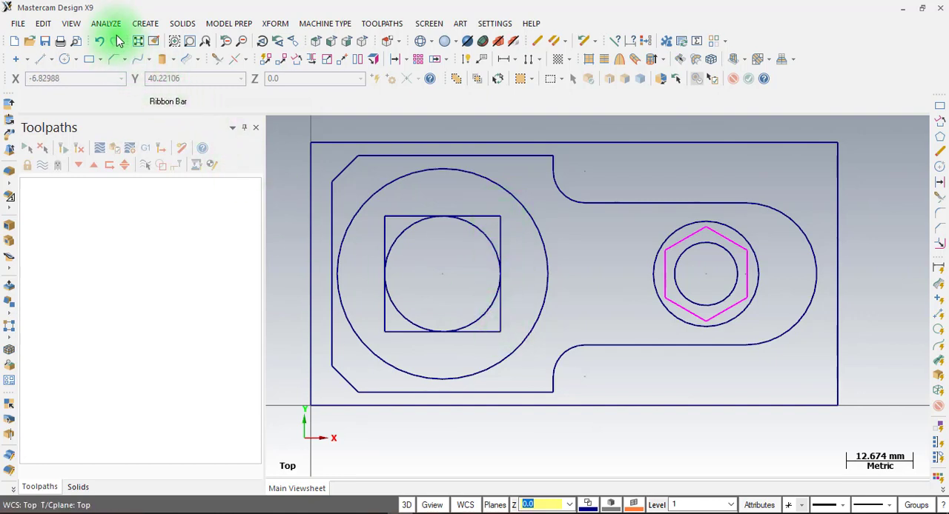
Draw an endpoint arc between the square's two left corners, bulging outward with a radius of about 15.3 mm
click(146, 23)
mouse_move(166, 70)
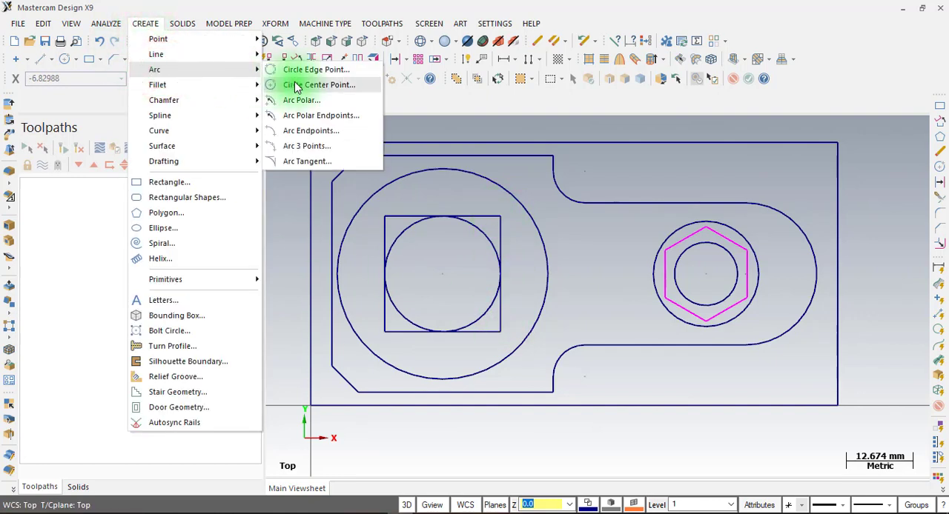
click(314, 138)
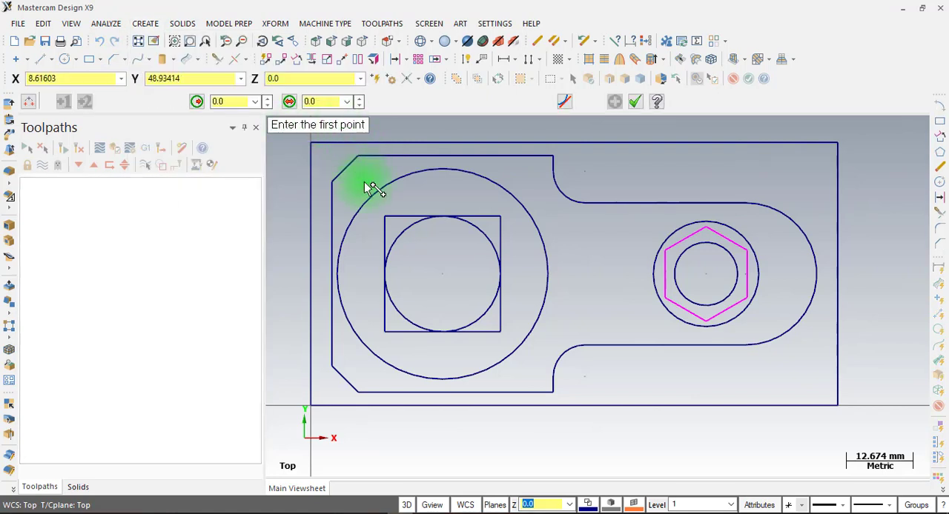
click(385, 216)
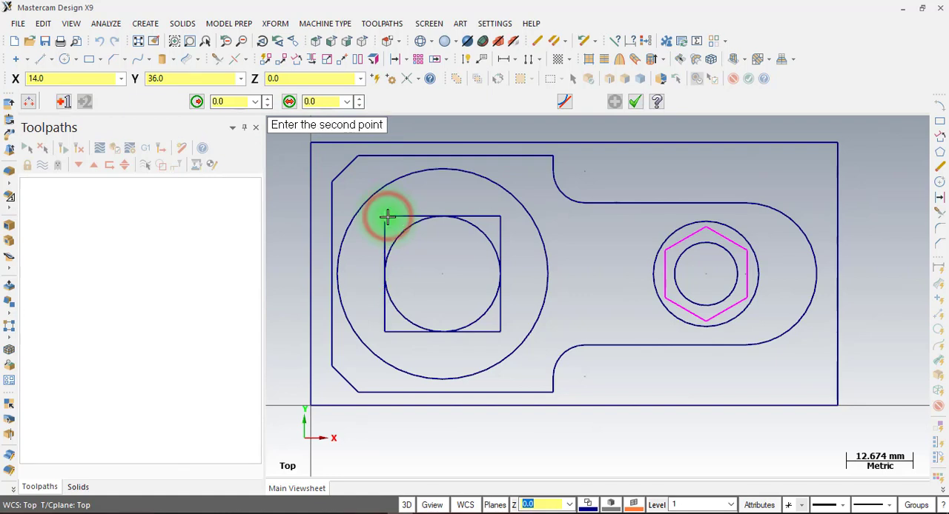
click(383, 331)
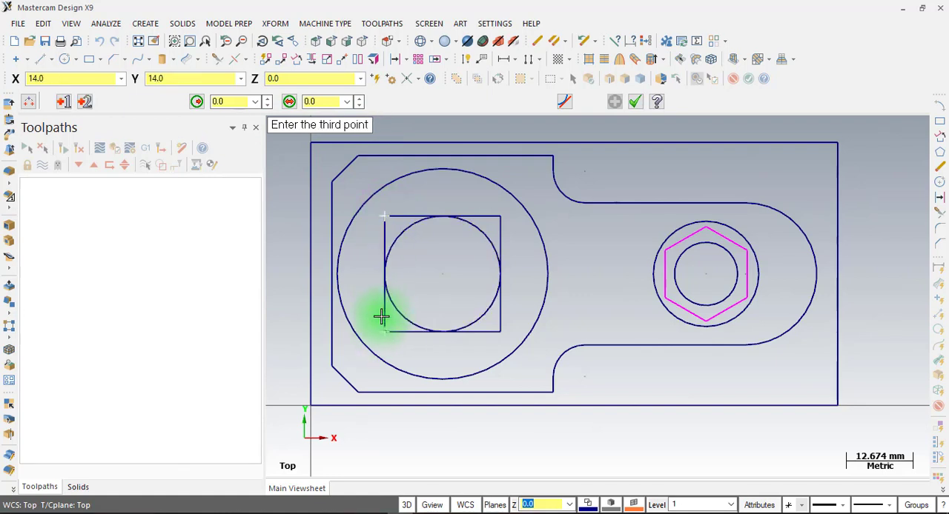
click(360, 268)
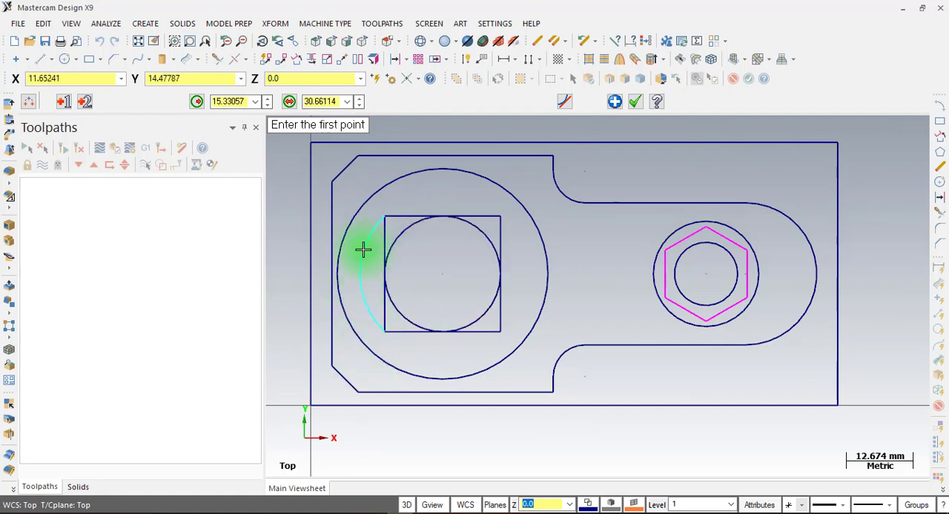
Check the slot centreline radius in the PDF drawing and set the left arc's radius to 15.6 mm
click(379, 513)
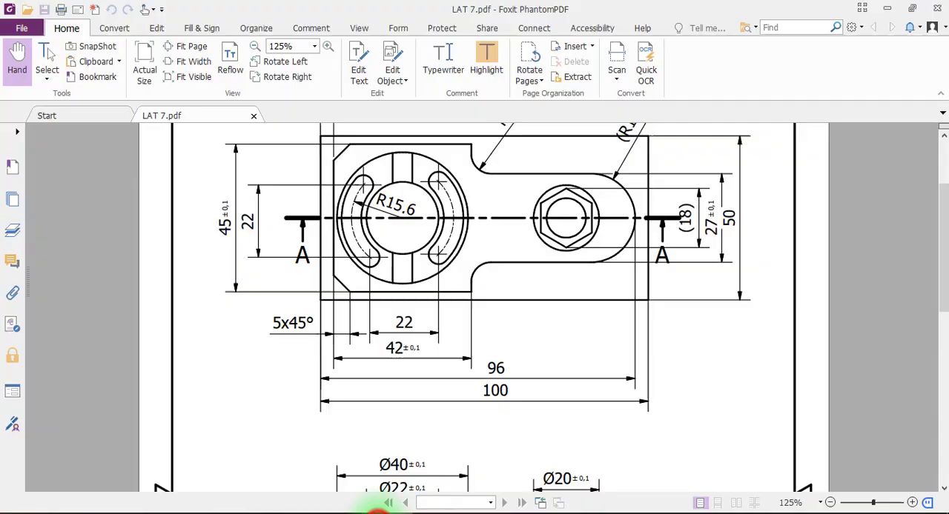
click(400, 508)
click(238, 103)
double_click(239, 104)
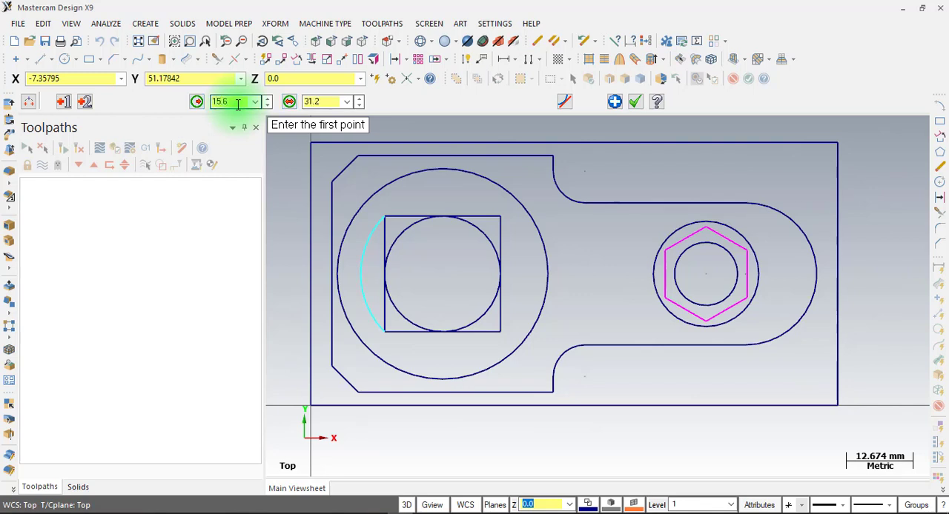
Draw an outward-bulging endpoint arc between the square's two right corners and set its radius to 15.6 mm
click(501, 218)
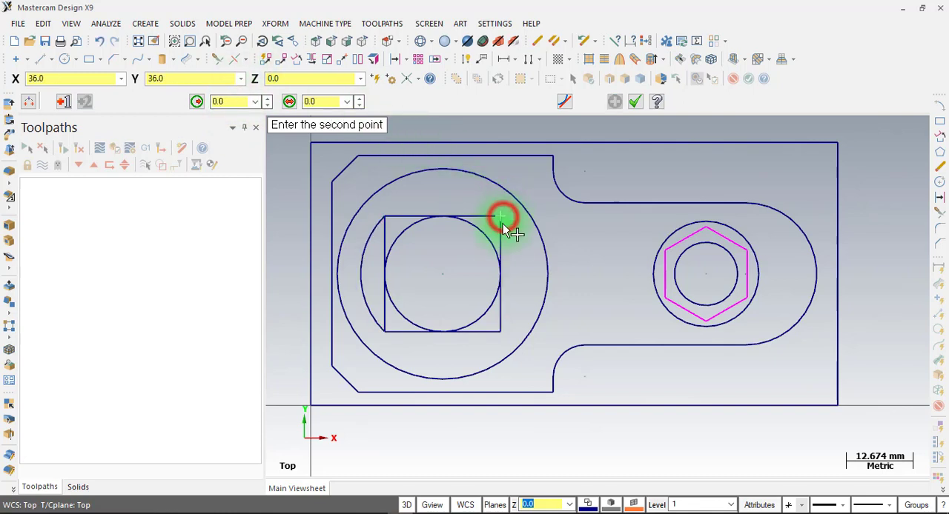
click(501, 331)
click(527, 275)
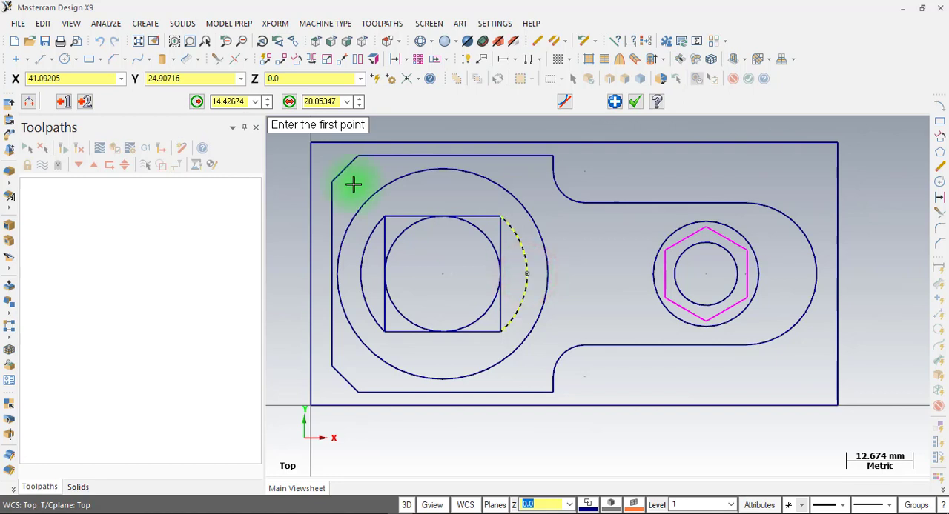
click(237, 101)
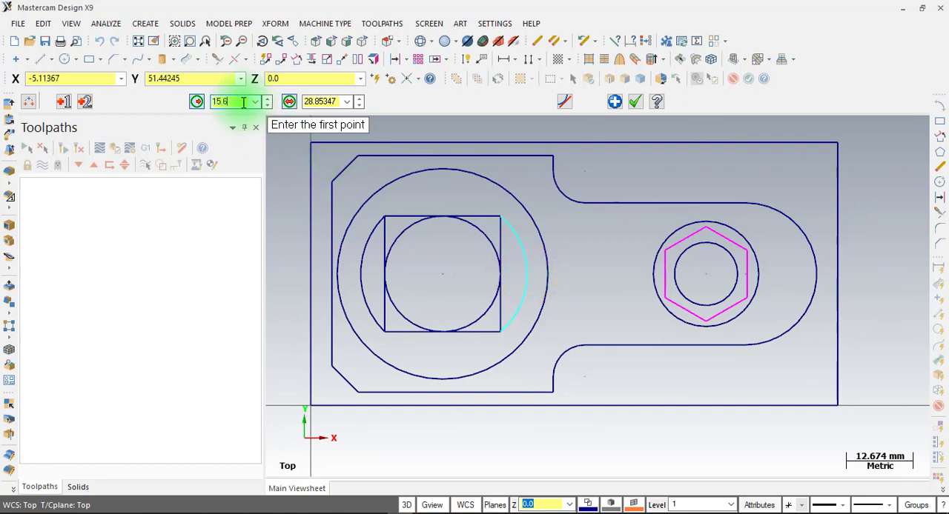
click(636, 102)
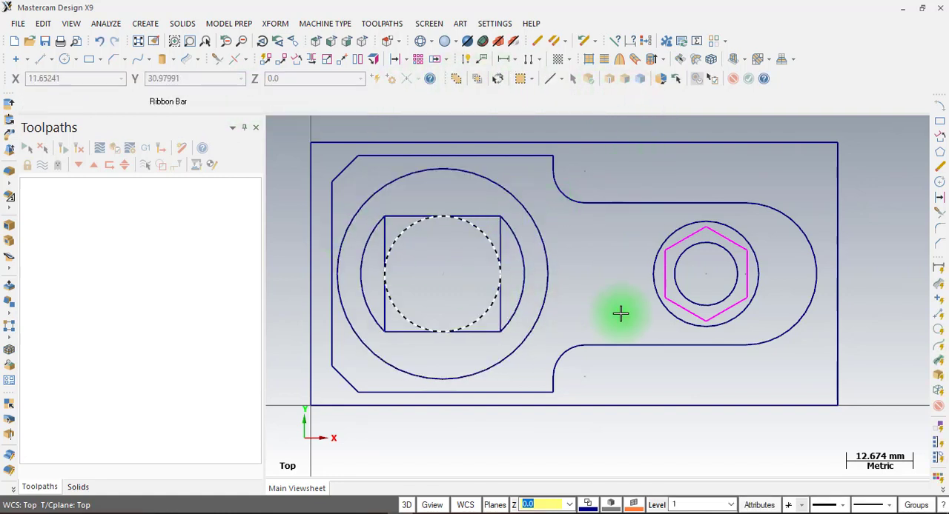
Delete the four sides of the 22 mm construction square, keeping the two arcs
click(411, 210)
click(383, 233)
click(403, 332)
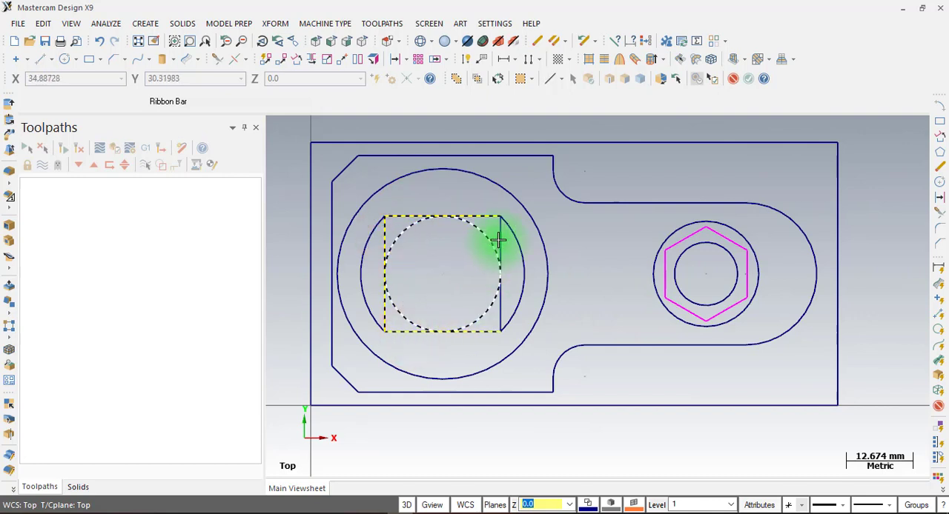
click(537, 41)
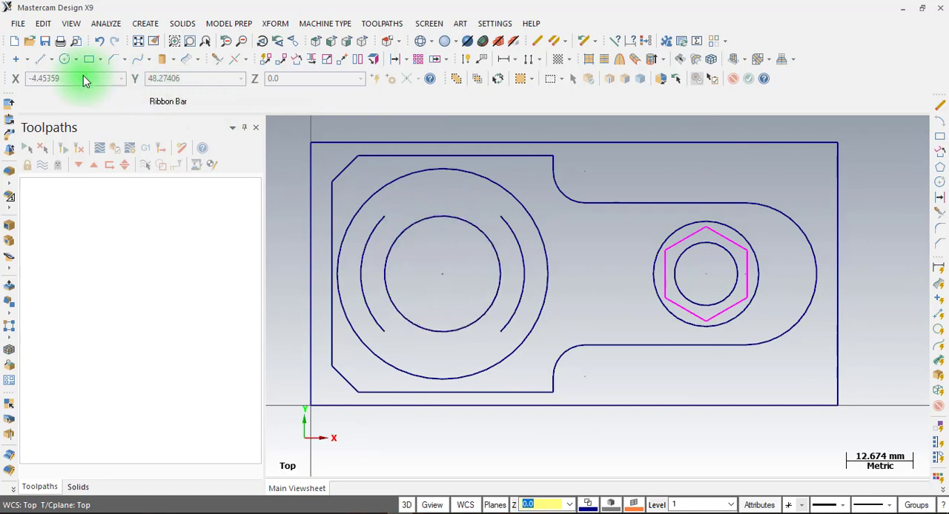
Draw a vertical line from the top to the bottom quadrant of the 40 mm circle and check the central groove's width in the PDF
click(38, 60)
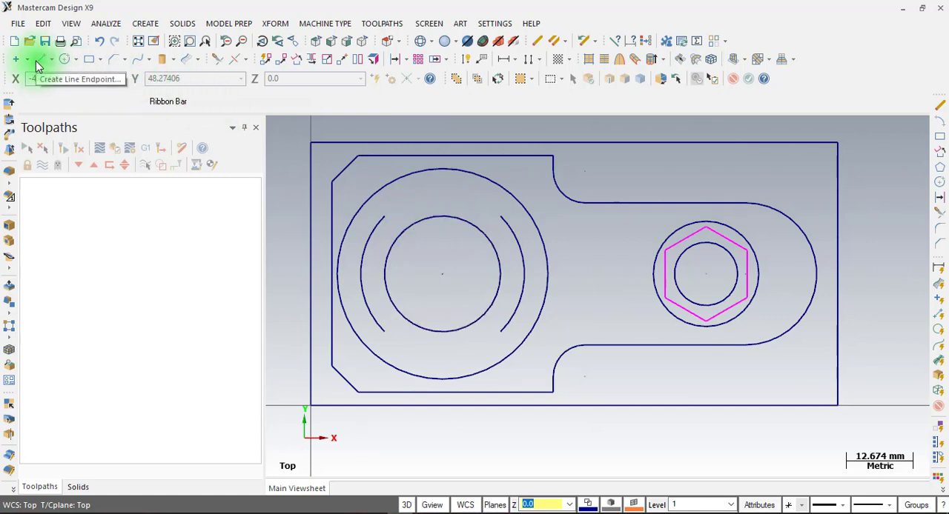
click(445, 170)
click(442, 378)
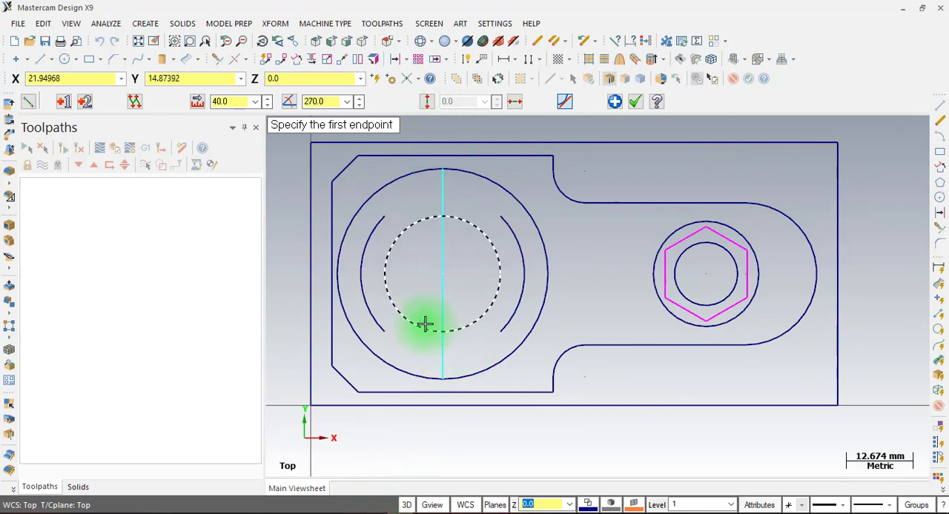
click(378, 513)
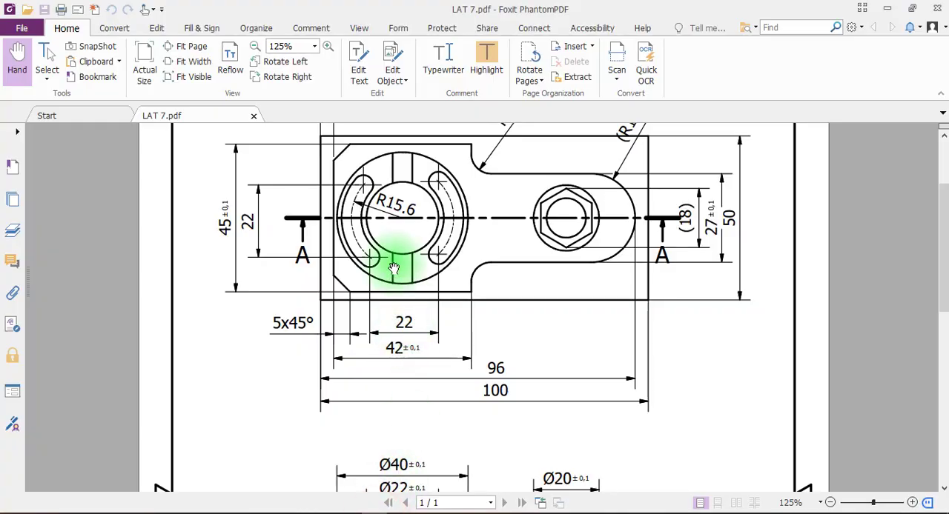
scroll(414, 245, down, 5)
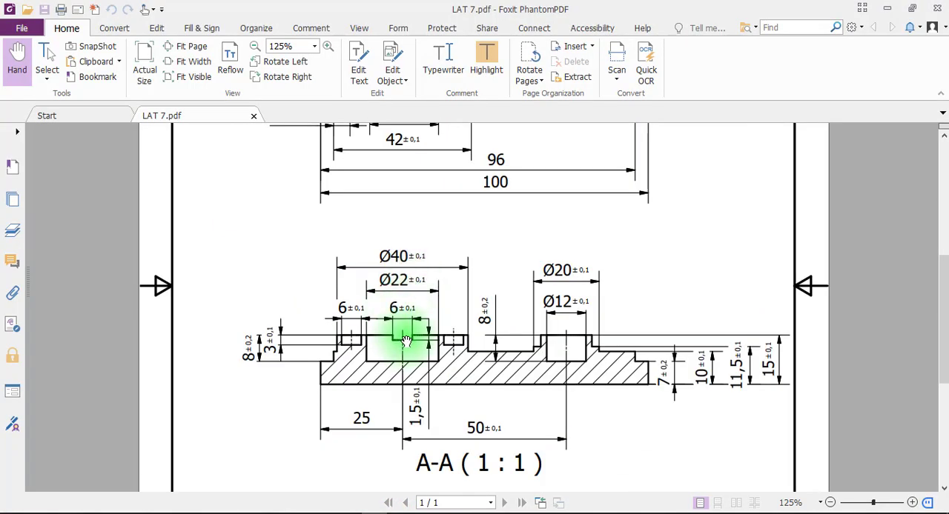
click(403, 513)
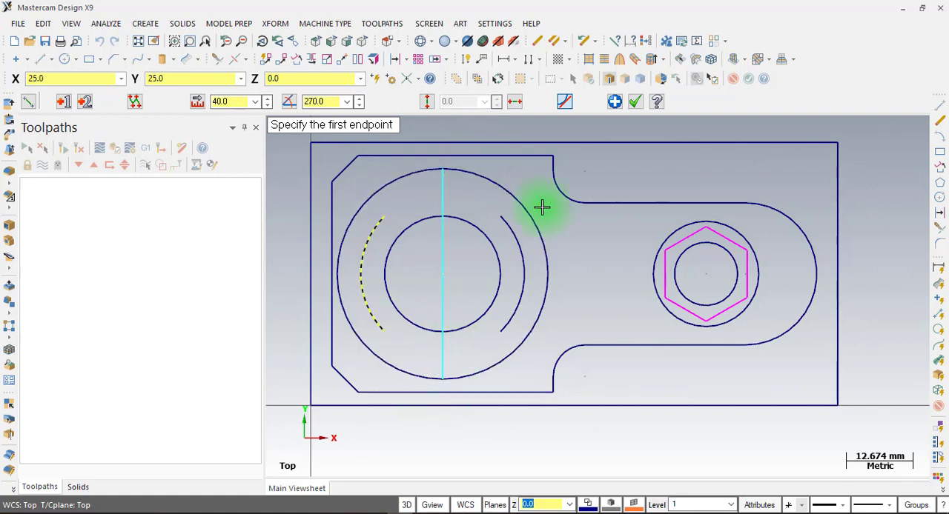
click(634, 102)
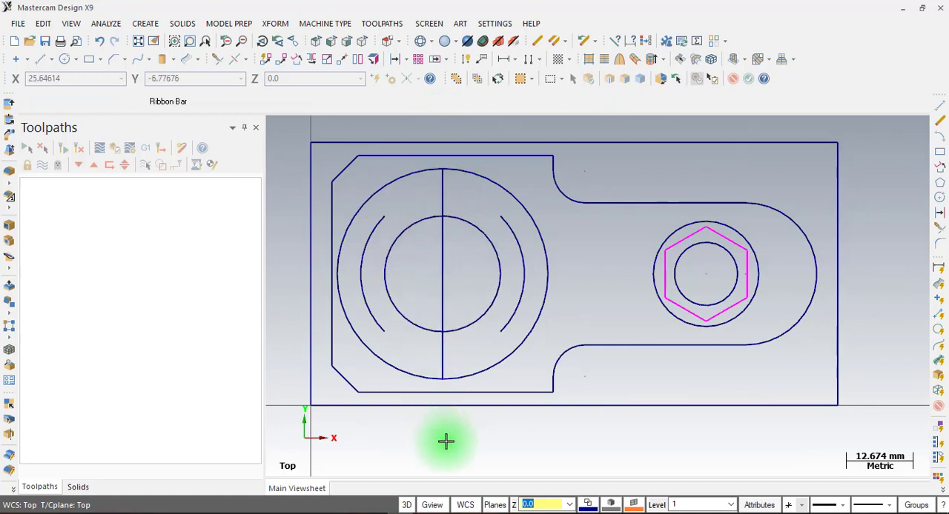
Extend both ends of the vertical line through the 40 mm circle beyond the rectangular outline, using trim/extend to a point
click(214, 59)
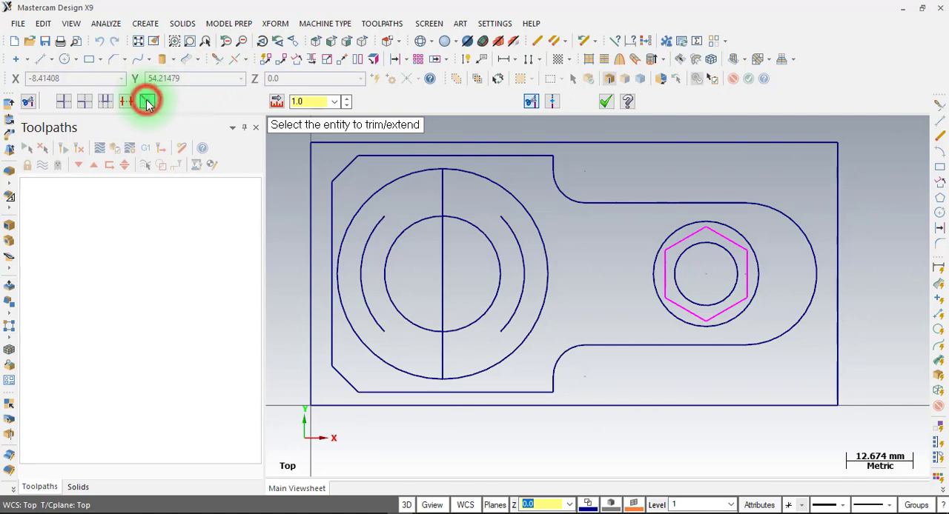
click(153, 105)
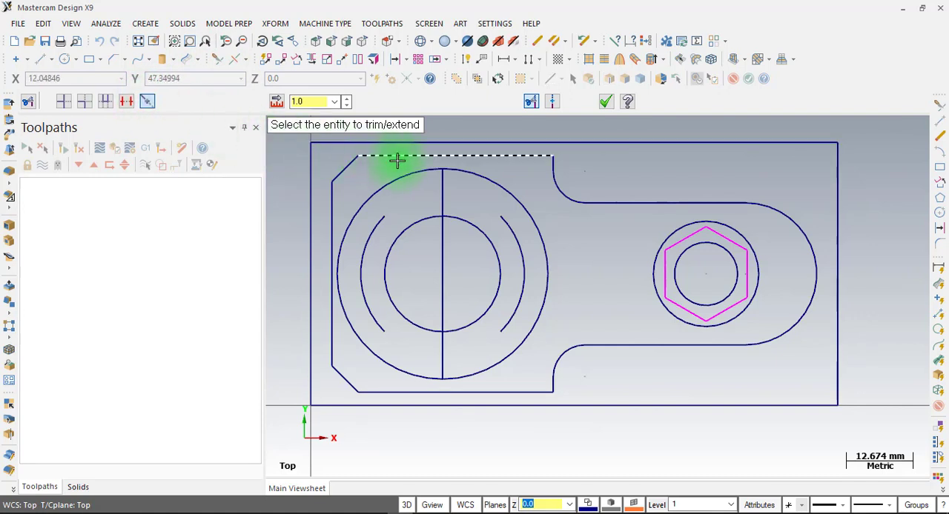
click(444, 182)
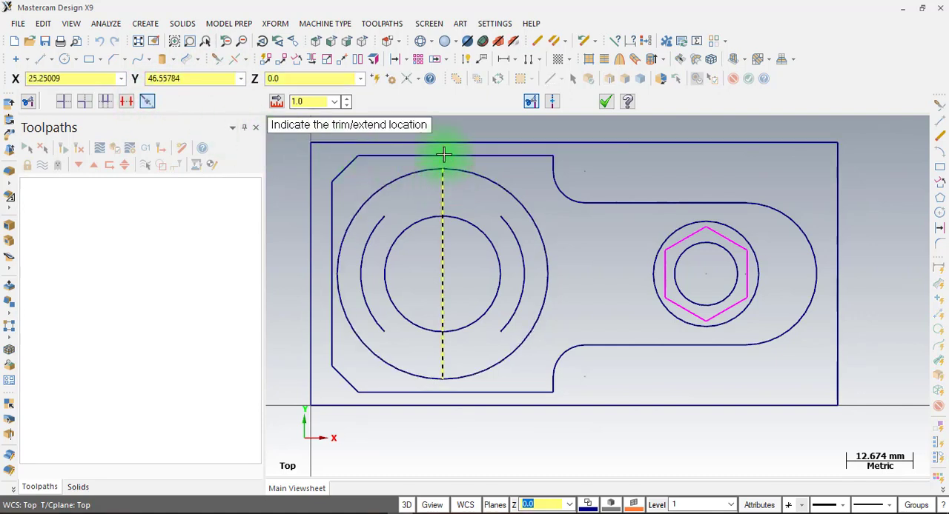
scroll(442, 306, down, 2)
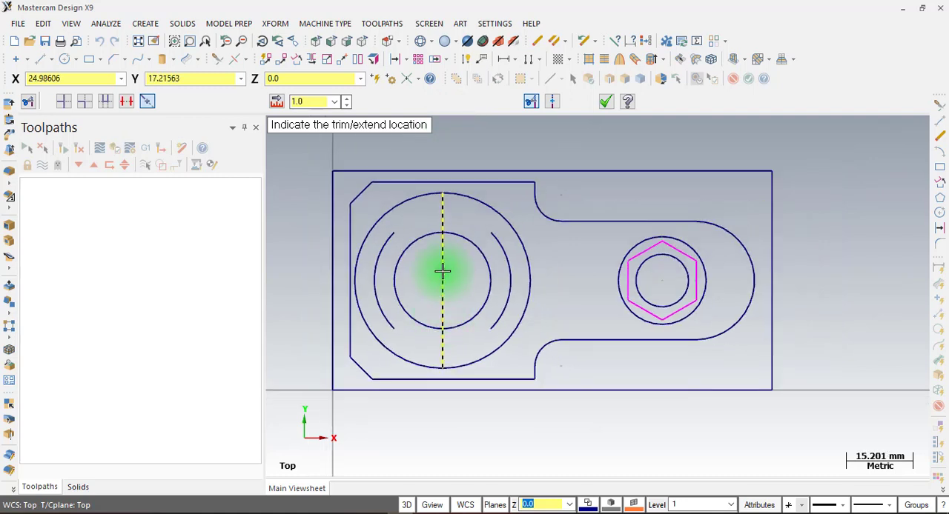
click(452, 142)
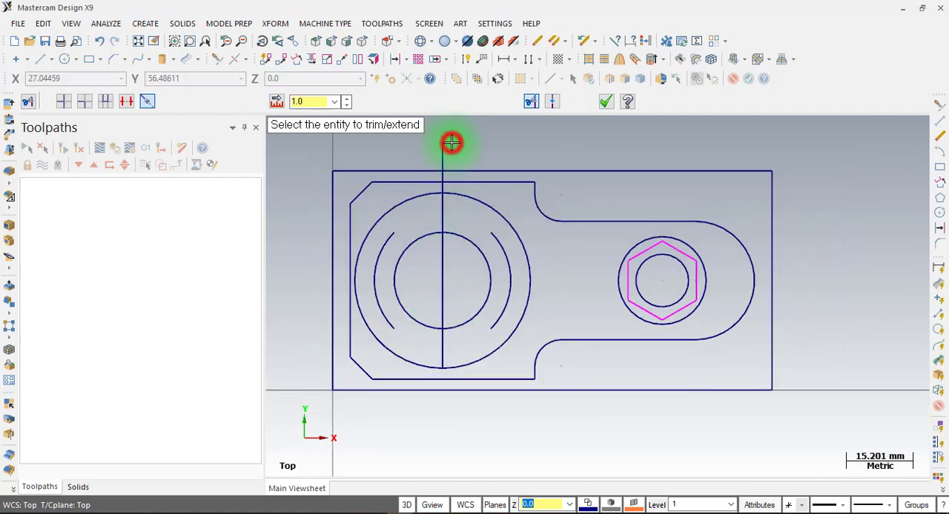
click(449, 348)
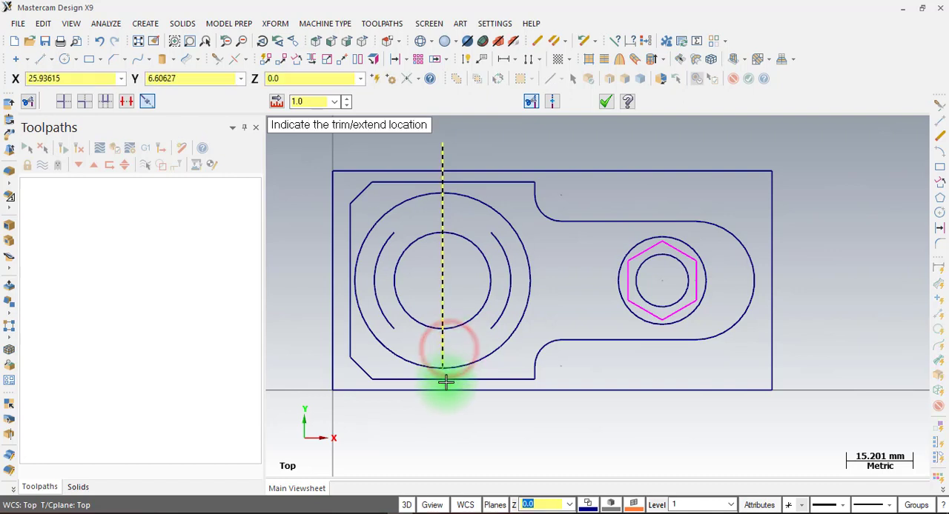
click(446, 425)
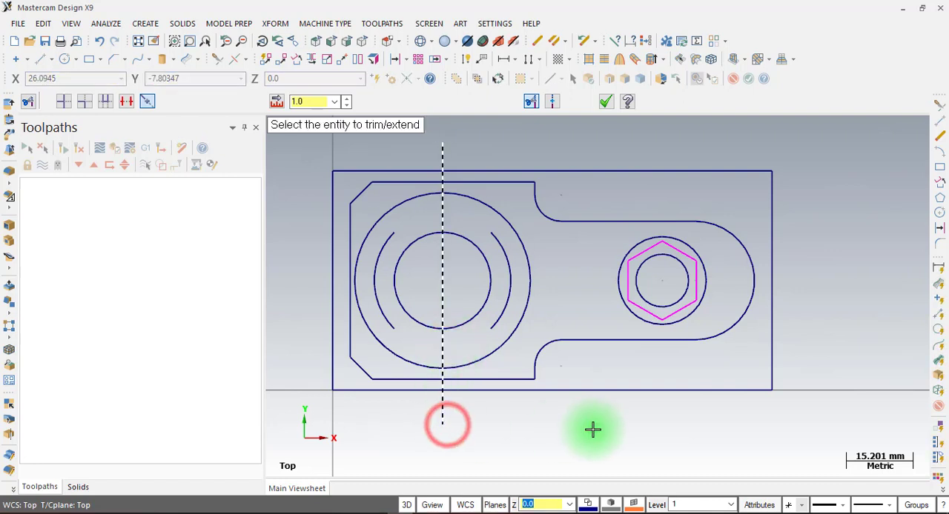
click(607, 102)
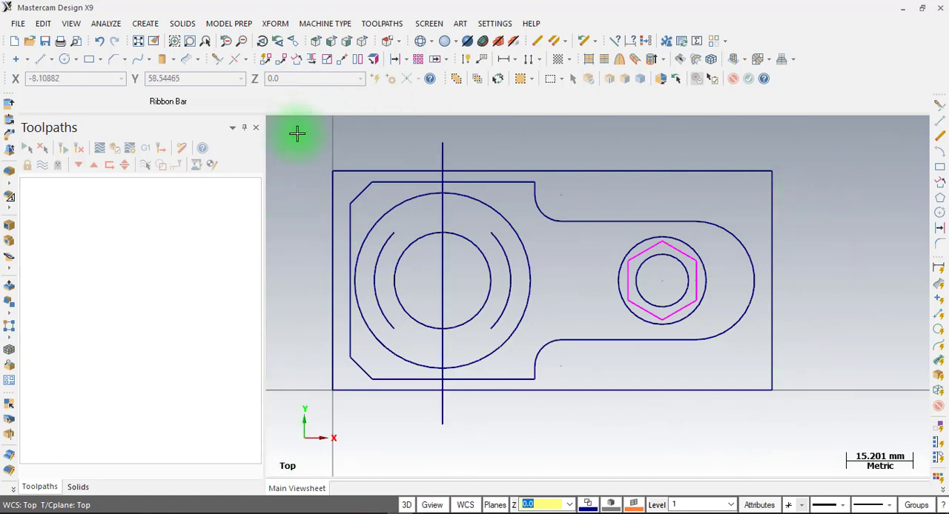
Set the machine type to the default mill
click(318, 24)
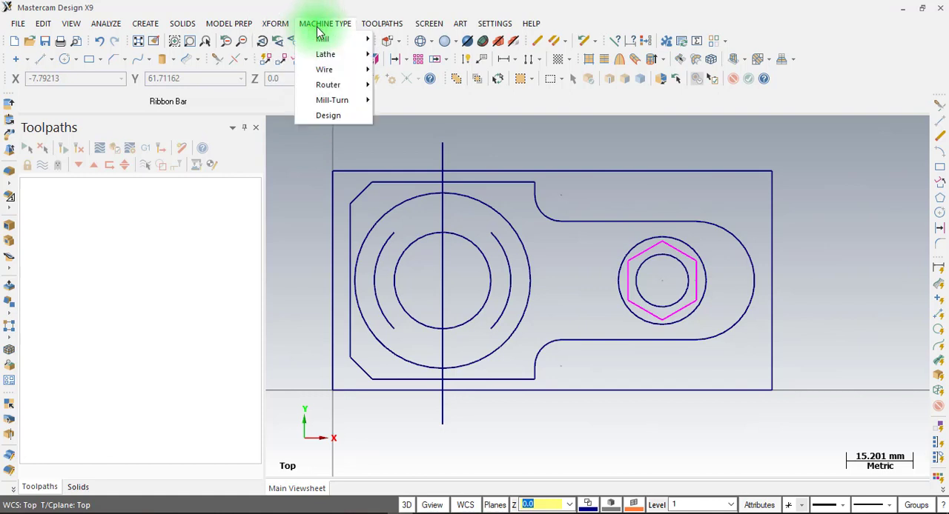
mouse_move(326, 40)
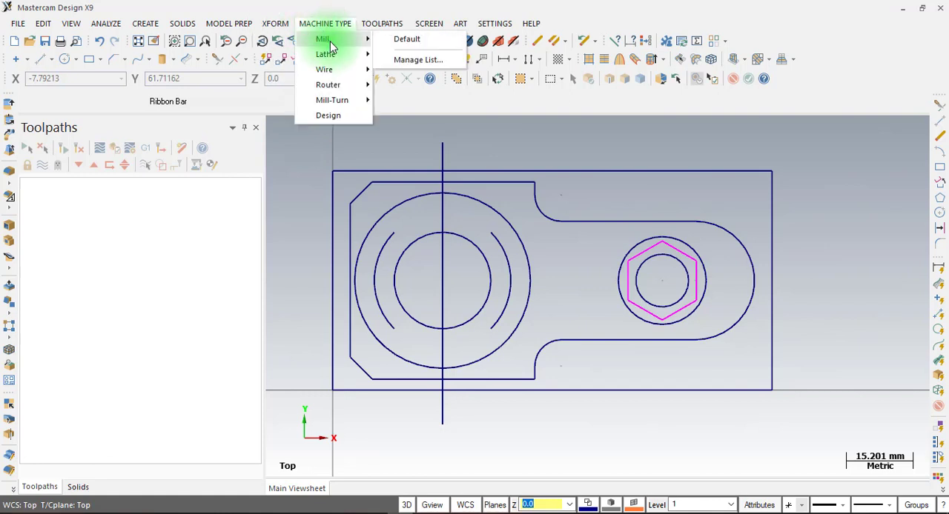
click(417, 42)
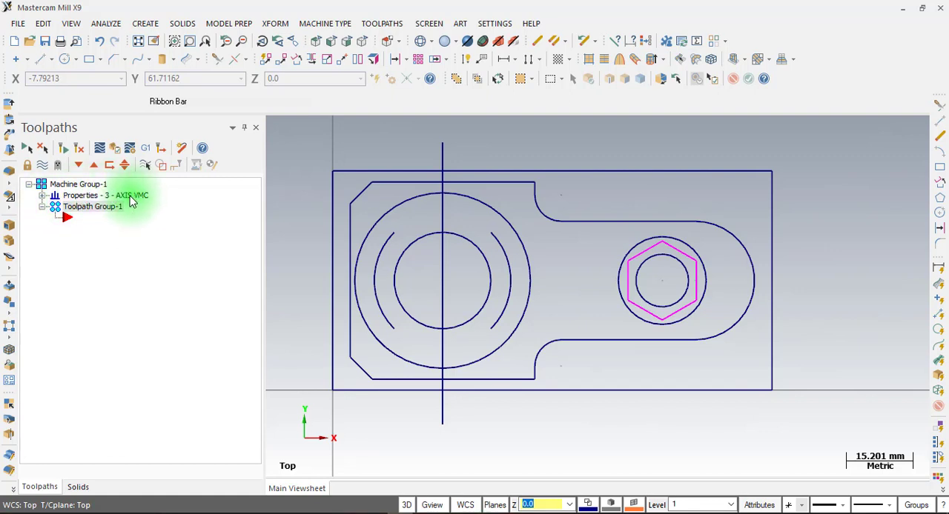
click(313, 27)
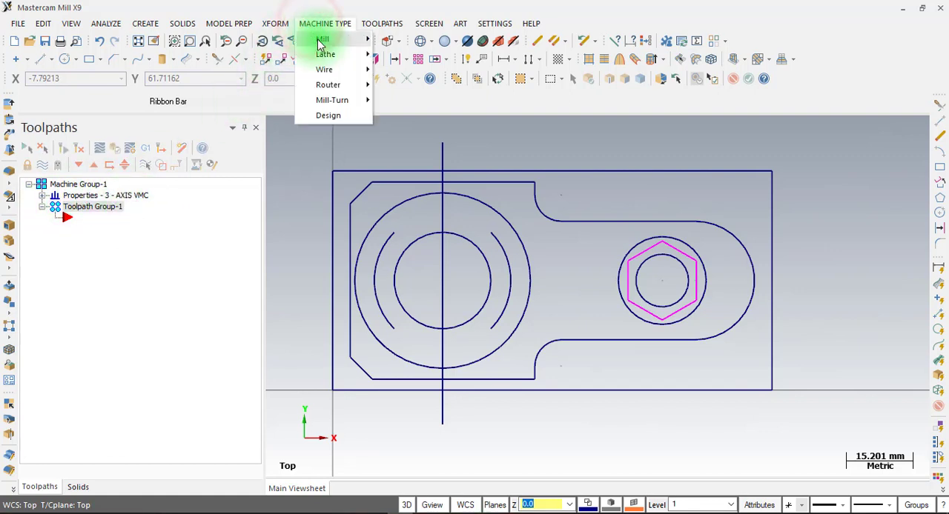
mouse_move(322, 41)
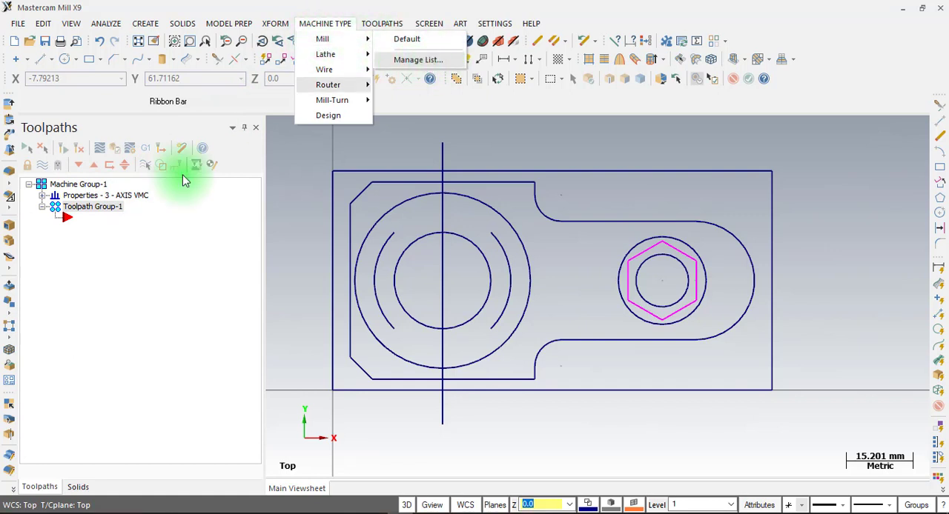
click(120, 275)
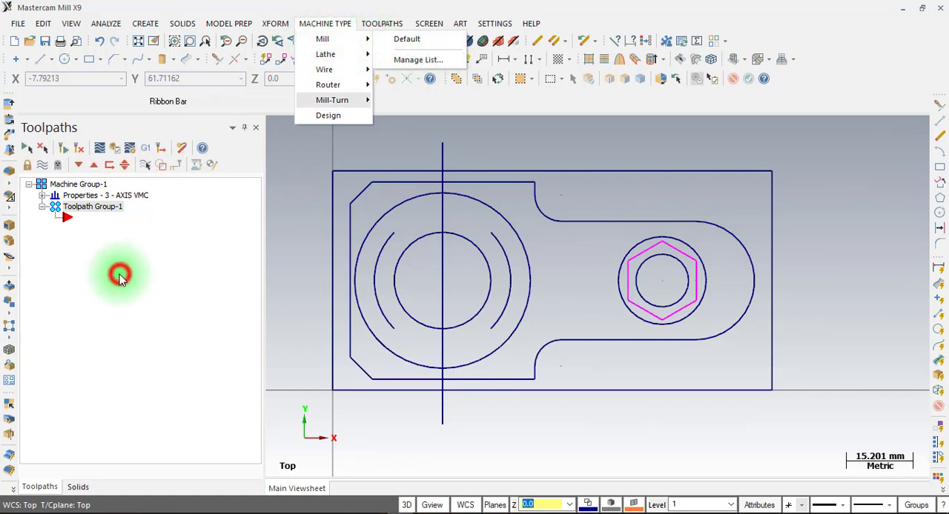
Expand the machine group's properties and open its file settings
click(43, 197)
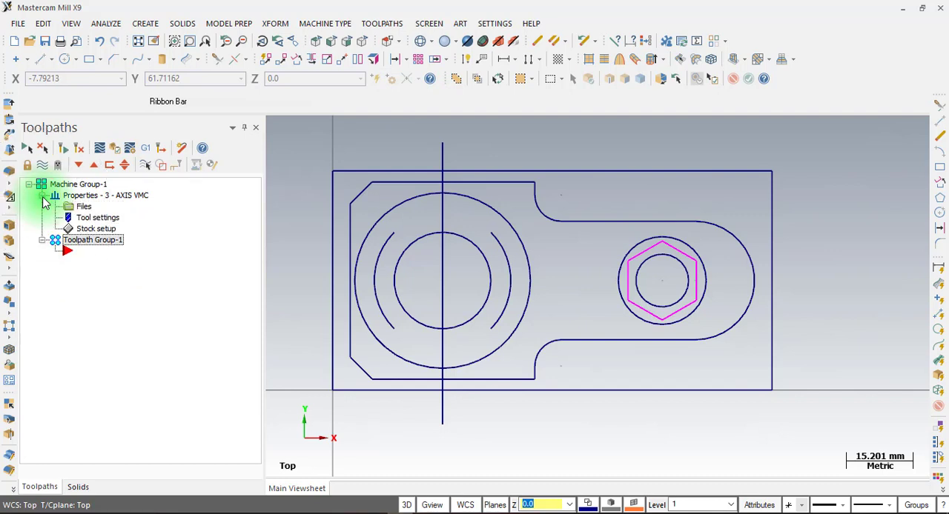
click(86, 208)
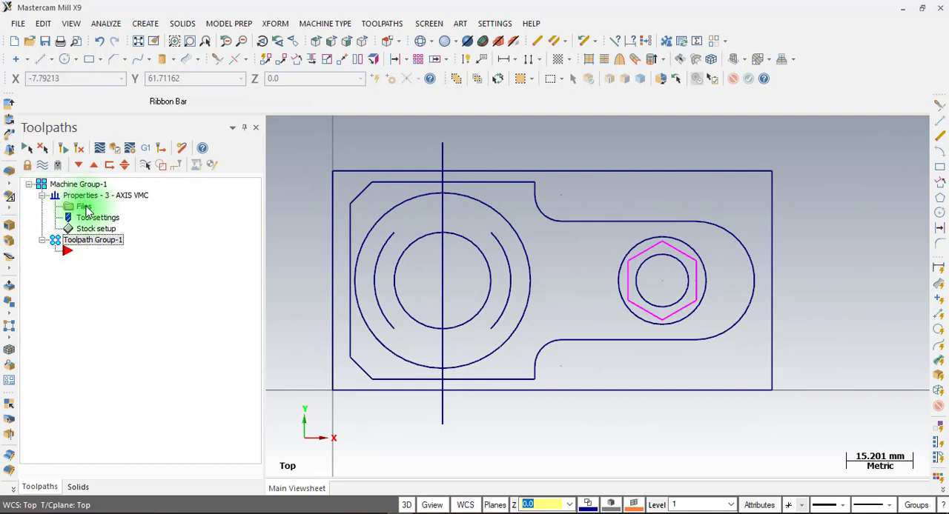
click(85, 207)
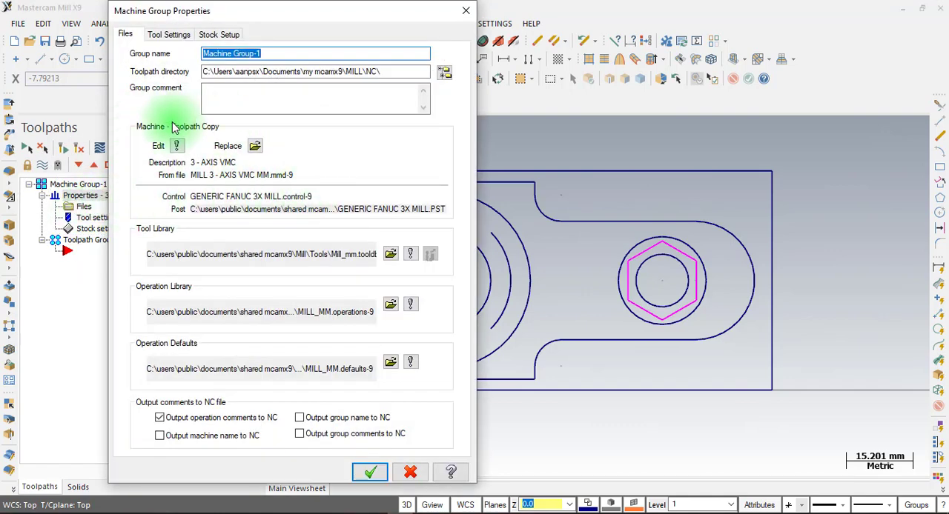
Browse the replacement machine definition files in the CNC_MACHINES folder without choosing one
click(254, 146)
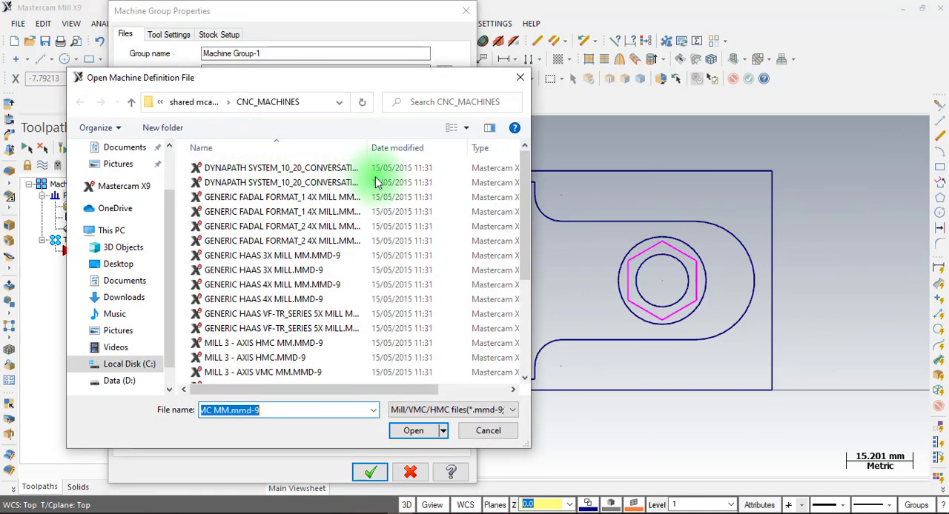
scroll(524, 223, down, 4)
scroll(521, 181, up, 4)
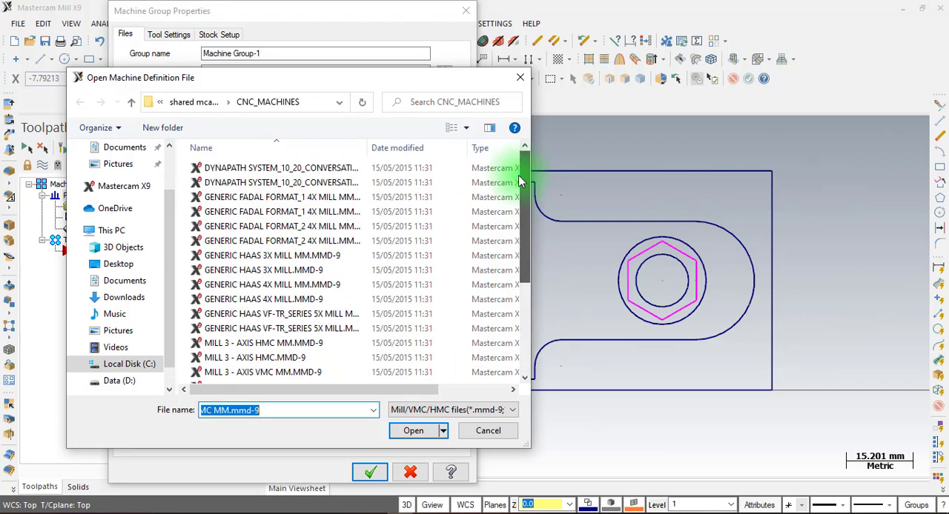
scroll(517, 186, down, 3)
scroll(512, 189, up, 3)
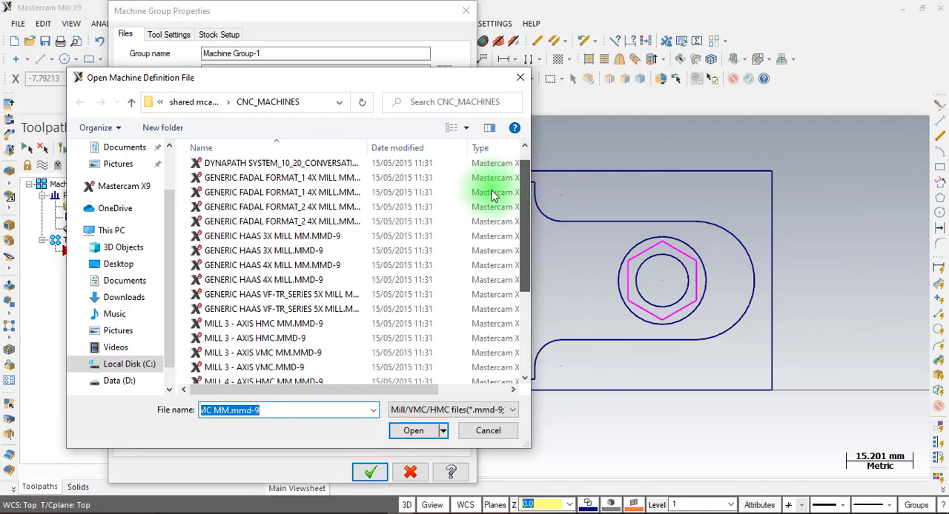
click(484, 428)
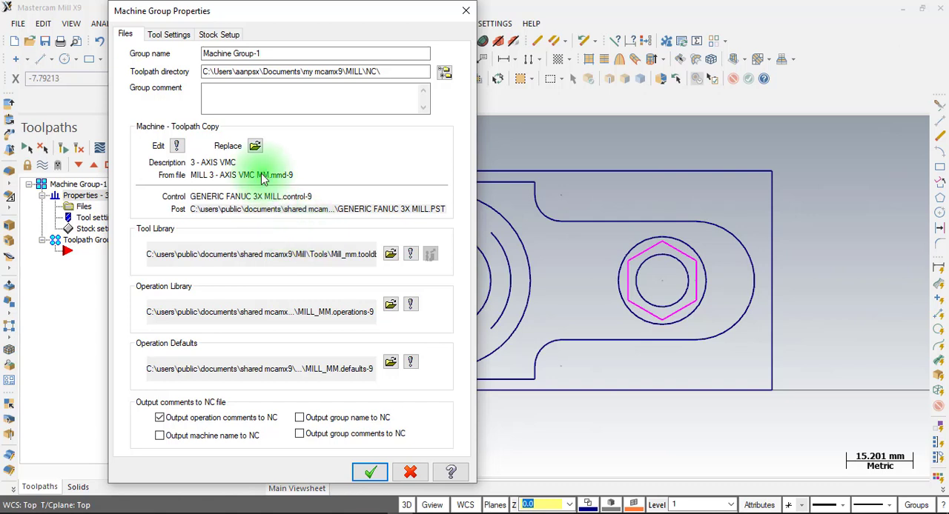
Define the rectangular stock as 100 mm in X and 50 mm in Y by selecting the outline's lower-left and upper-right corners
click(219, 35)
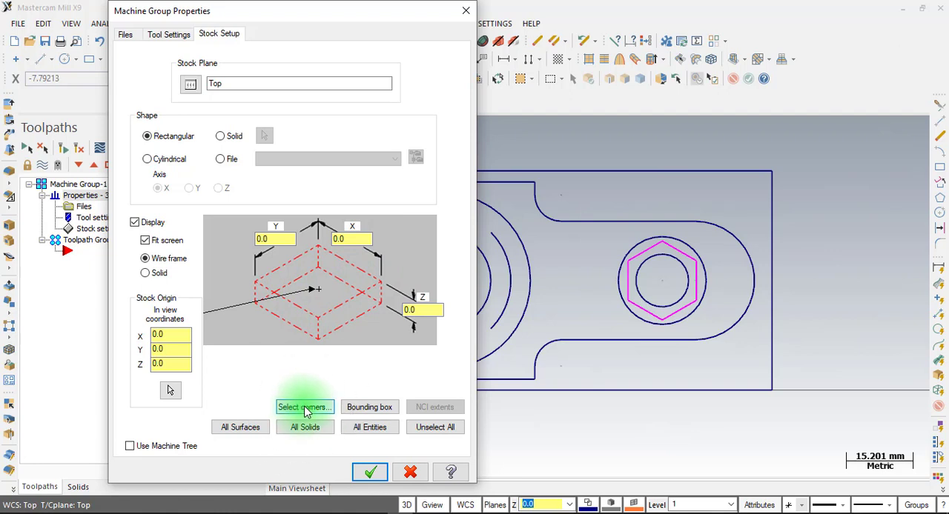
click(370, 409)
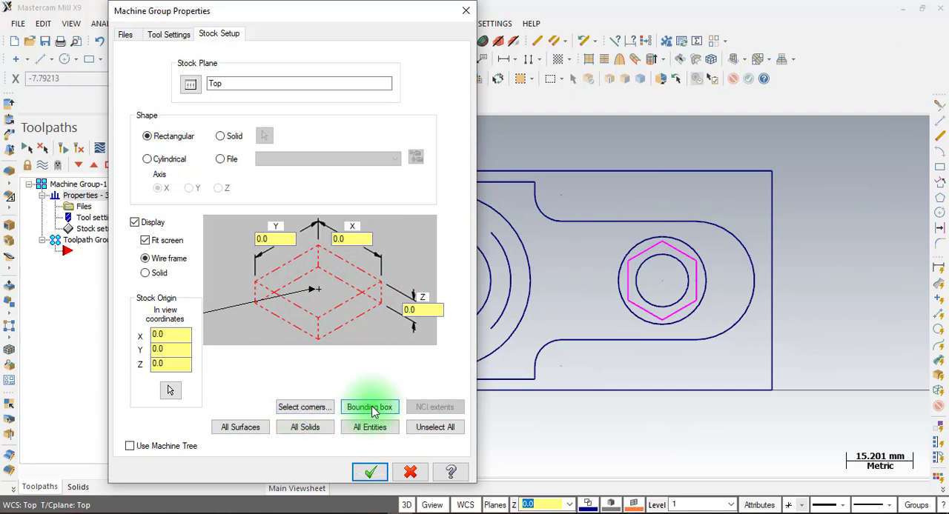
click(308, 409)
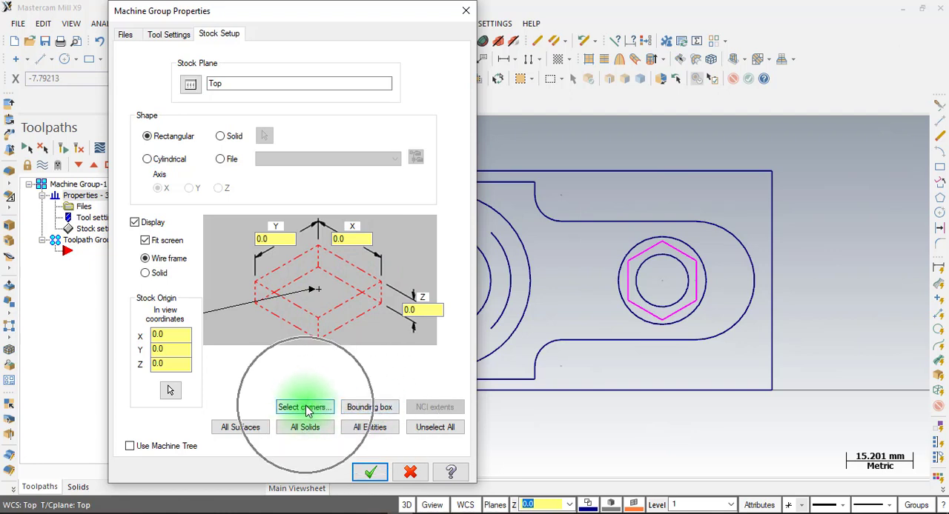
click(307, 410)
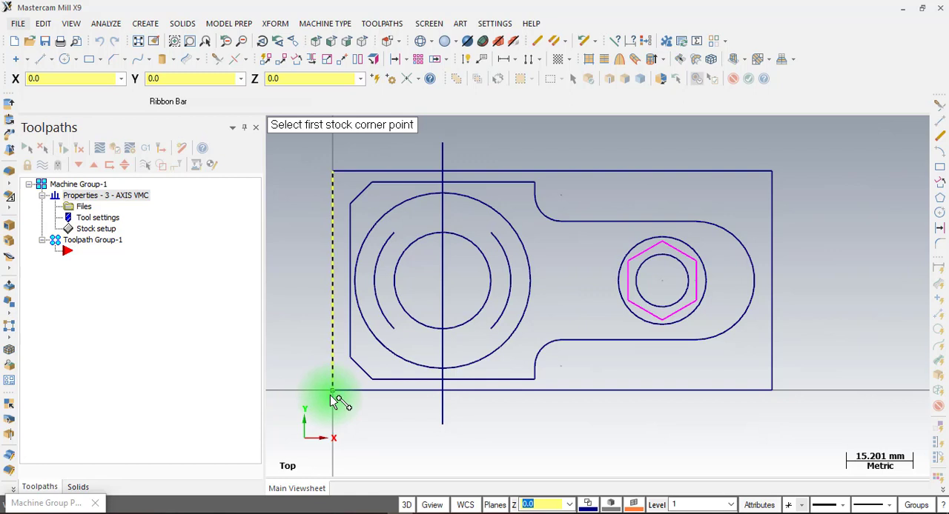
key(ctrl)
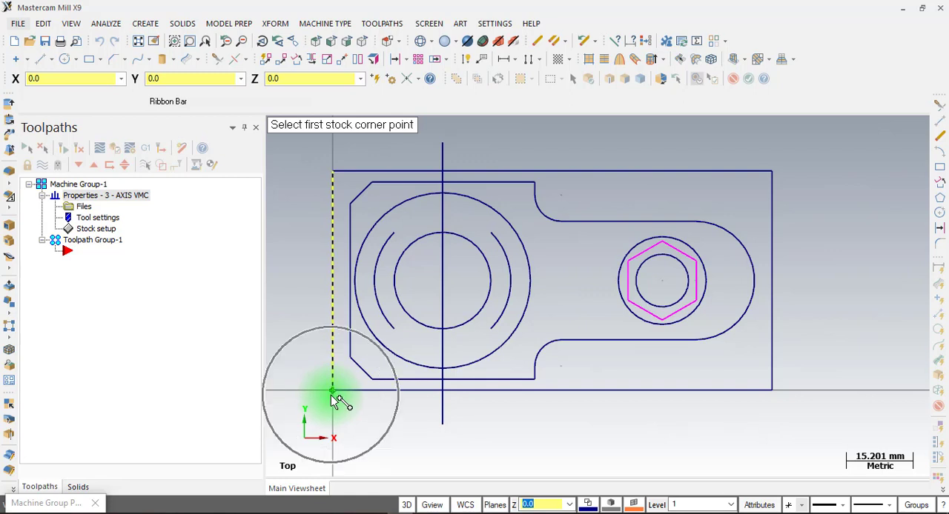
click(332, 396)
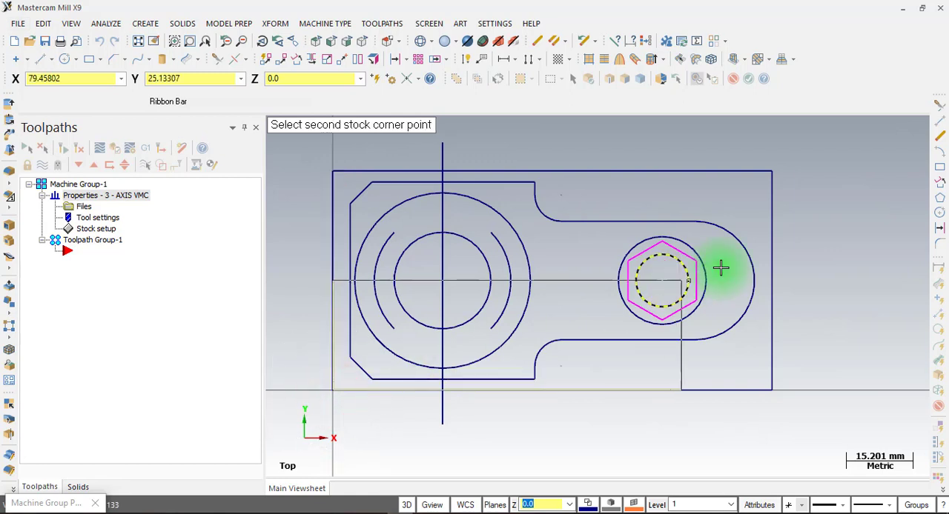
click(773, 175)
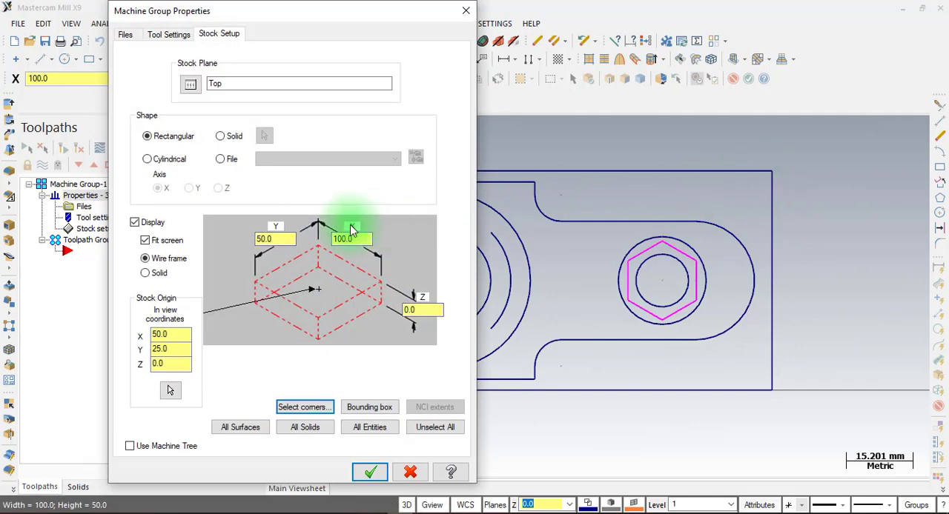
Check the overall part height in section A-A of LAT 7.pdf in Foxit PhantomPDF, and set the Mastercam stock's Z size to 16 mm
click(267, 243)
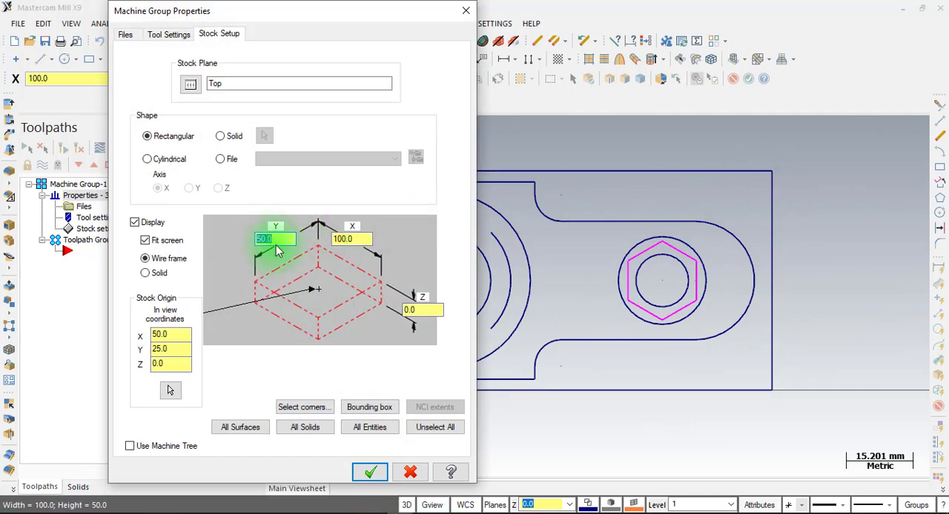
click(354, 237)
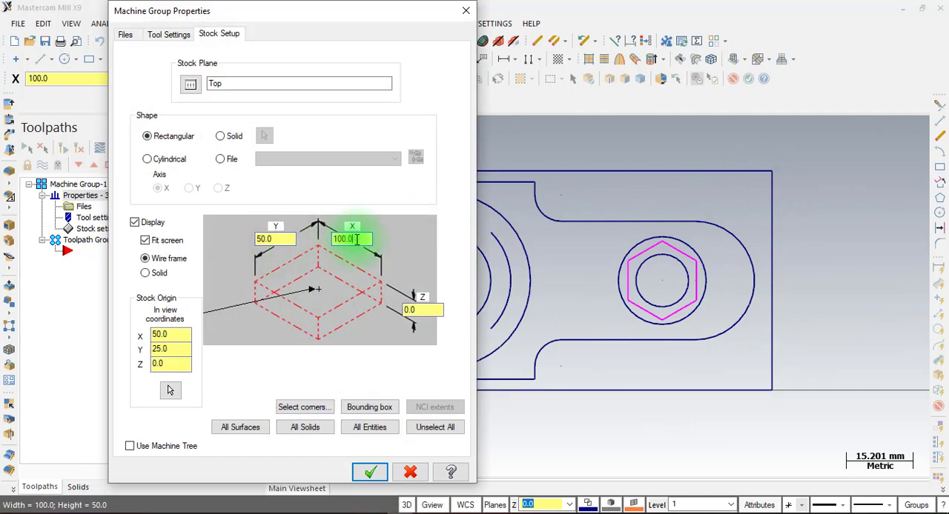
double_click(353, 237)
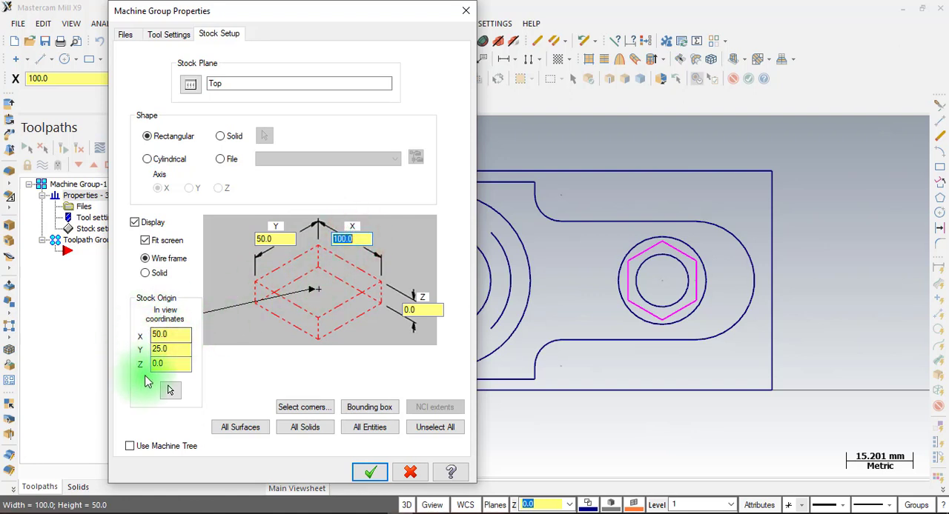
click(413, 309)
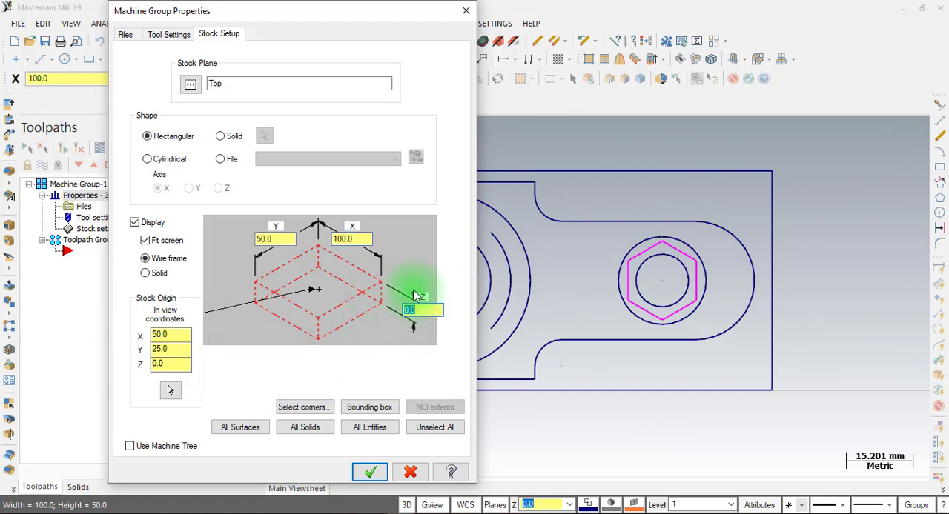
click(376, 512)
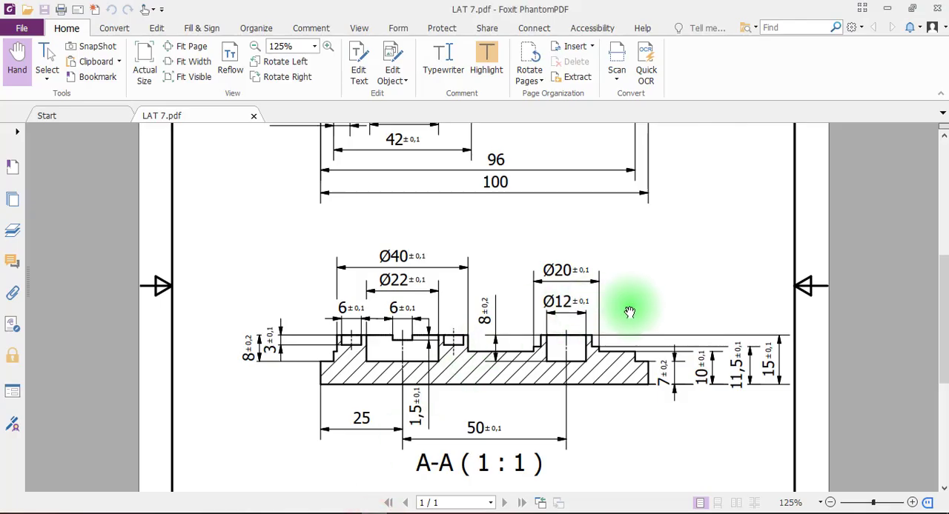
scroll(630, 311, up, 3)
scroll(630, 310, down, 3)
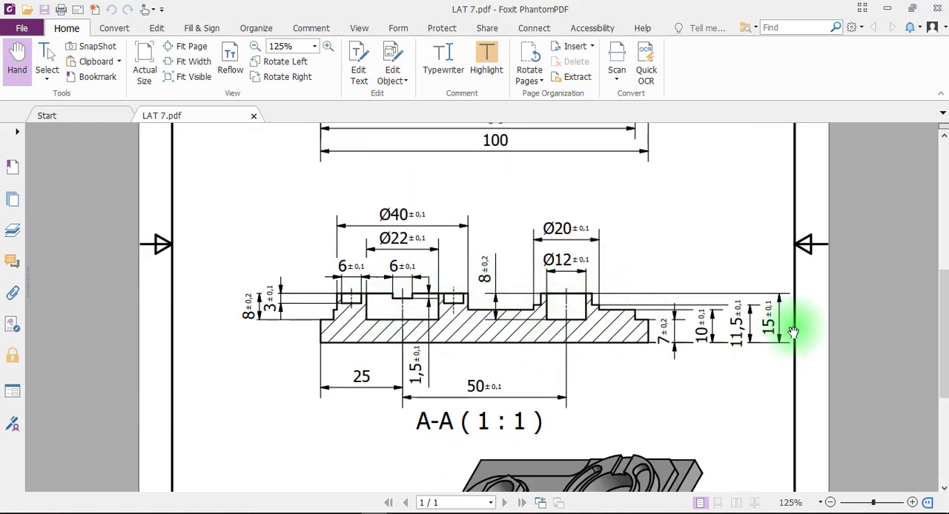
key(ctrl)
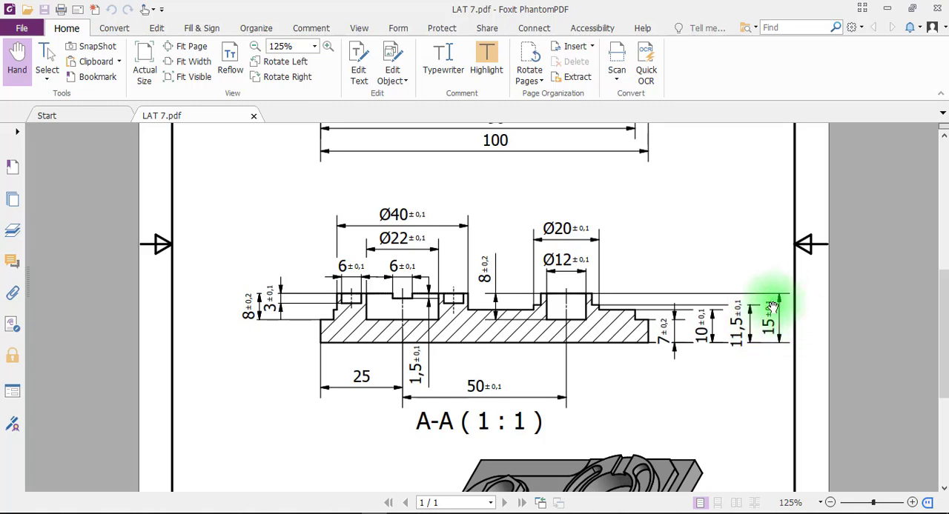
click(412, 513)
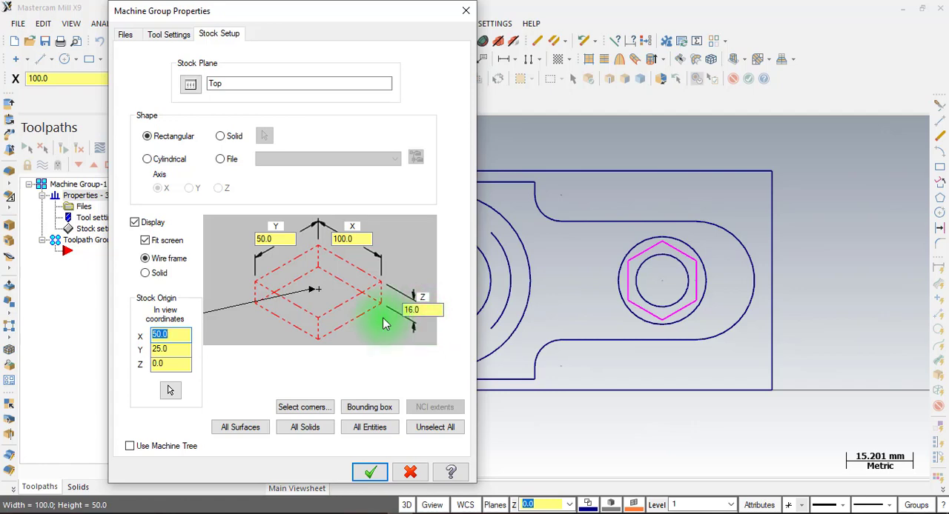
click(368, 478)
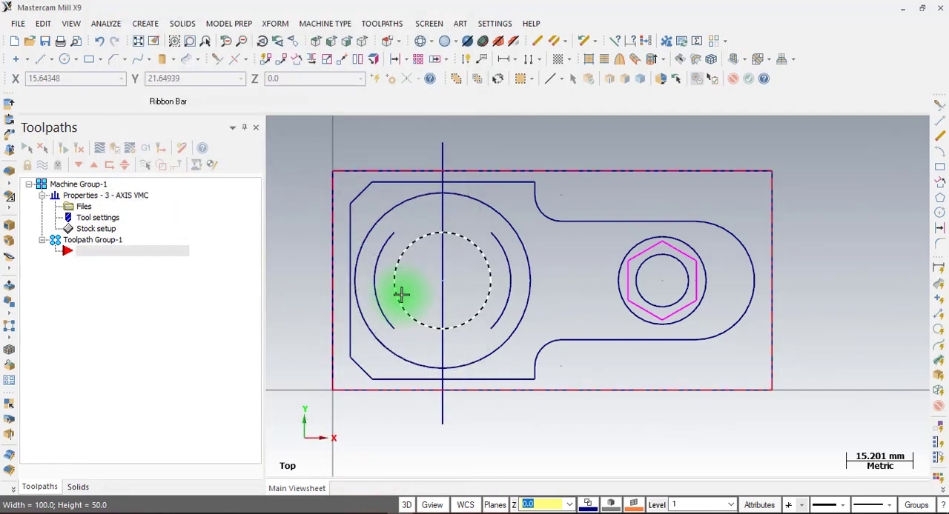
Set the stock origin's Z coordinate to 1.0 mm, rechecking the part height in LAT 7.pdf, and return to the top view
middle_drag(398, 313, 410, 233)
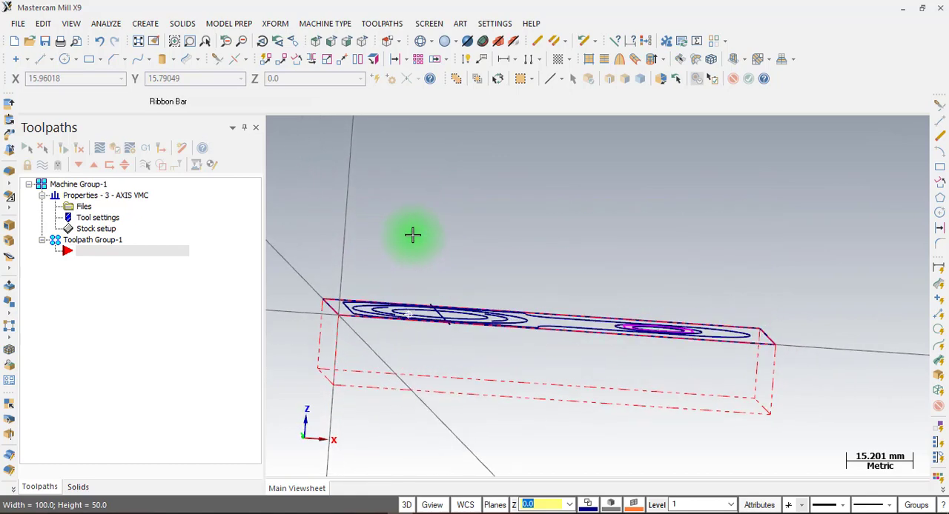
scroll(364, 323, up, 2)
scroll(365, 323, up, 4)
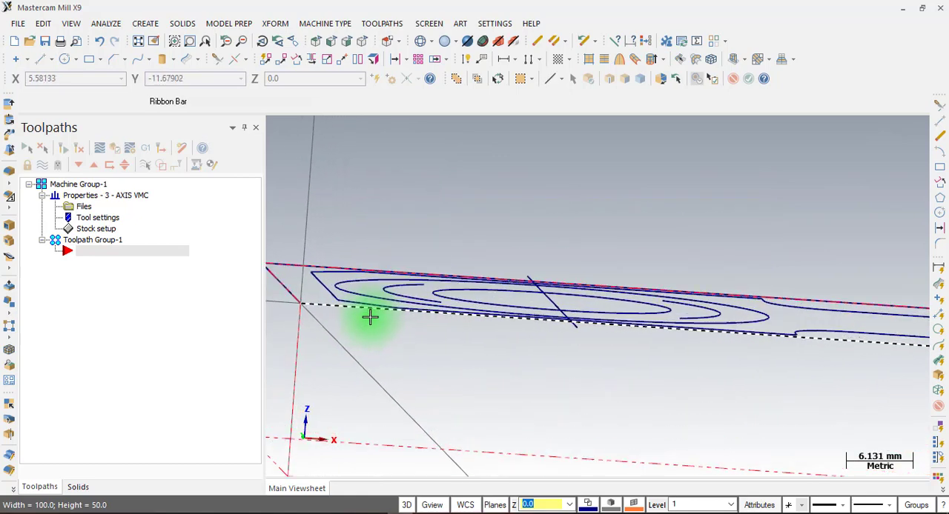
scroll(349, 275, down, 1)
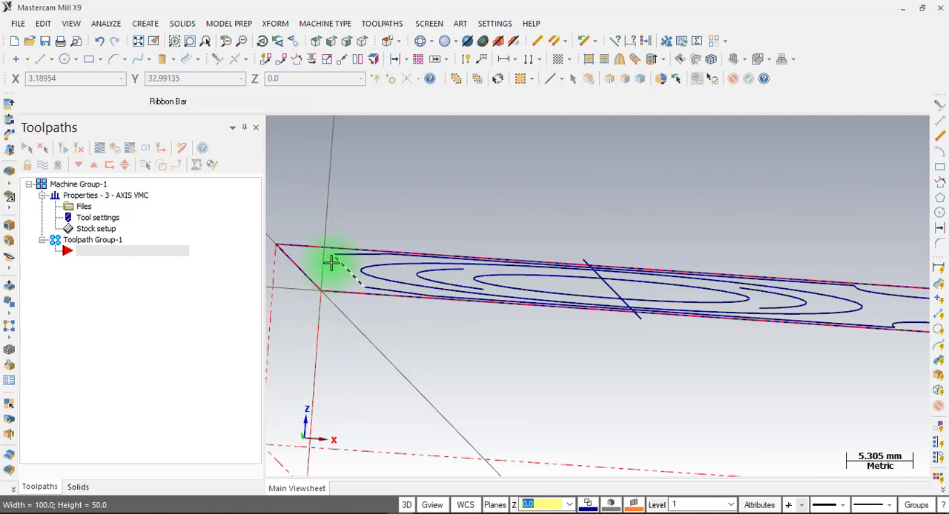
double_click(88, 230)
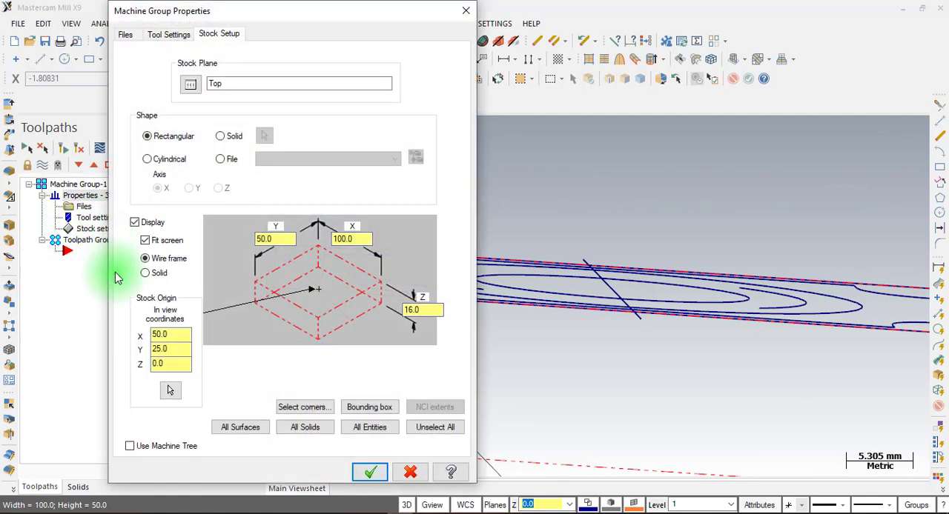
double_click(169, 364)
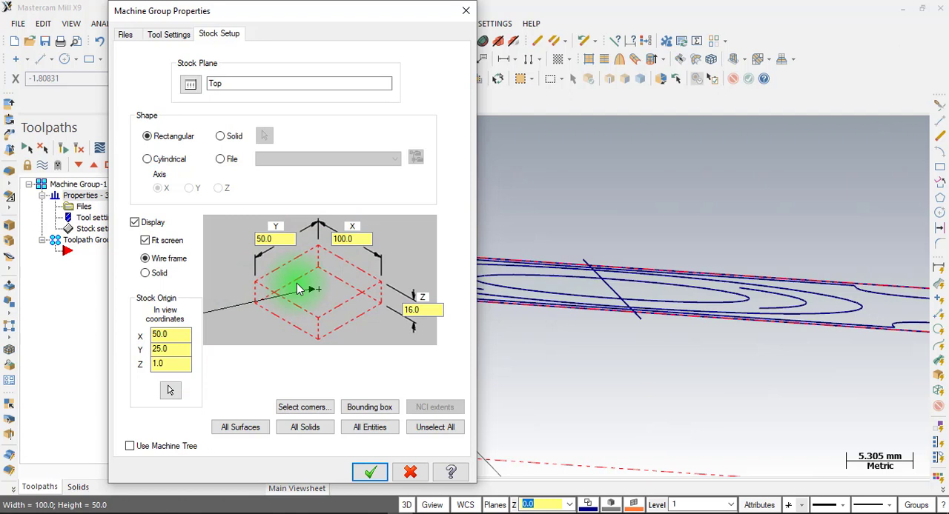
click(421, 310)
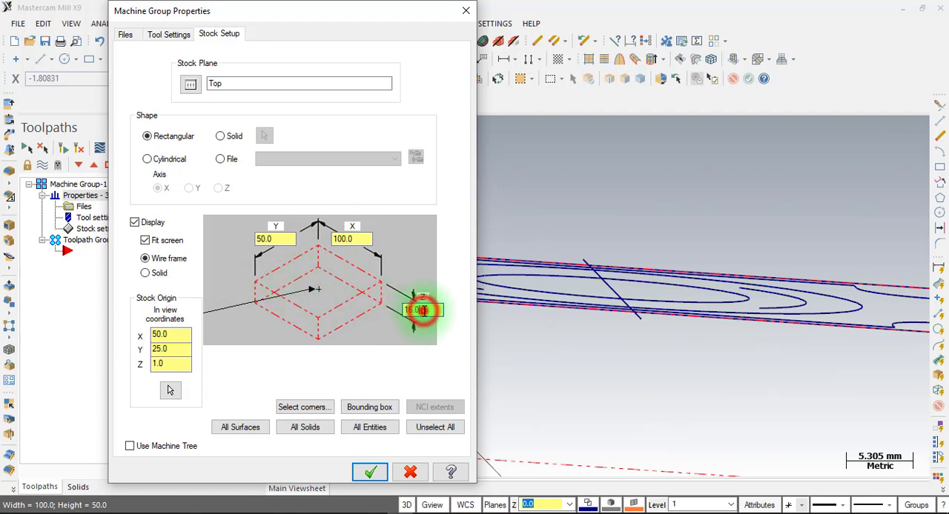
click(175, 363)
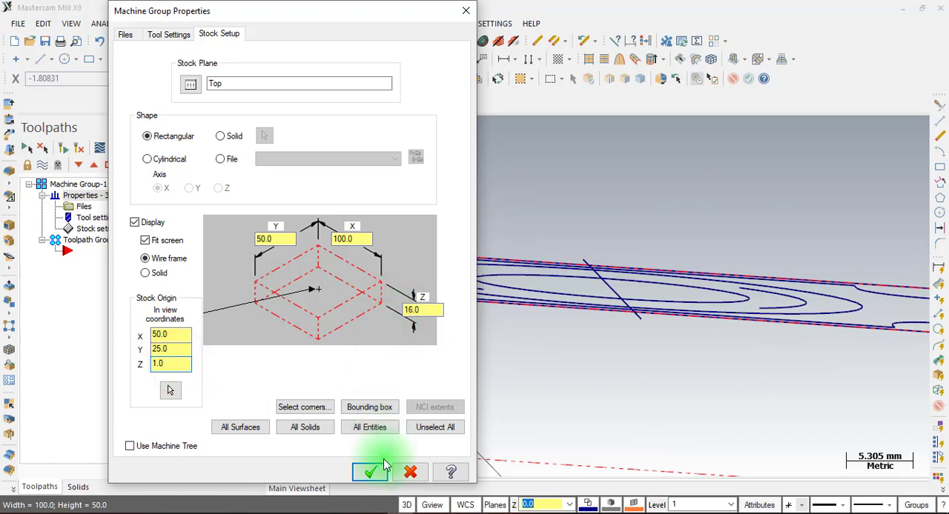
click(374, 513)
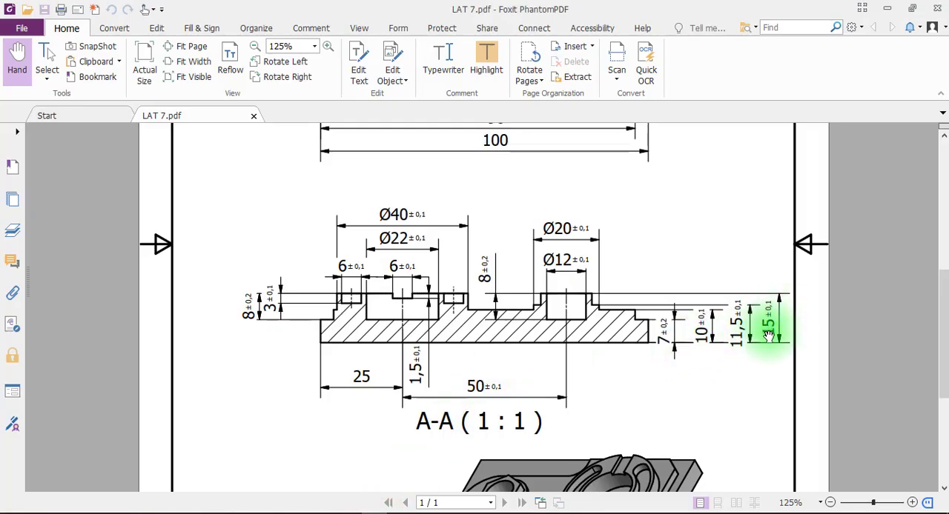
click(392, 511)
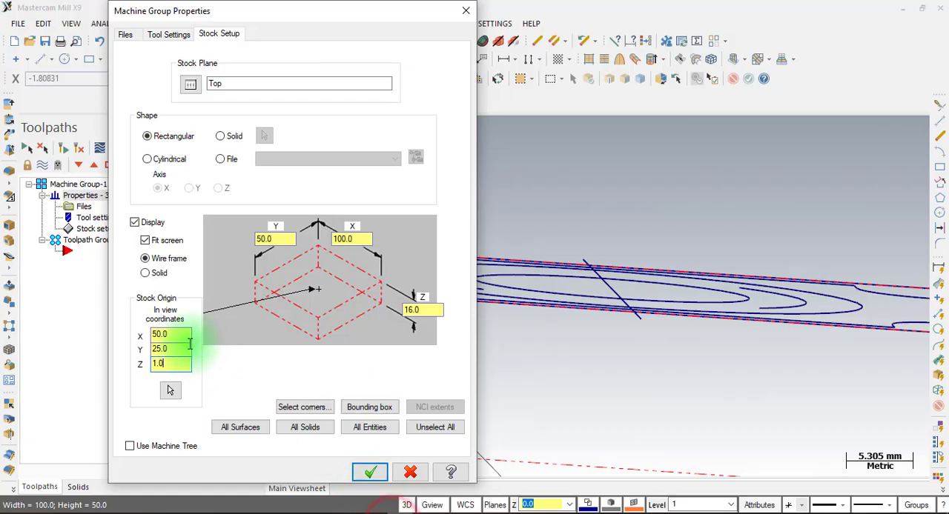
click(369, 472)
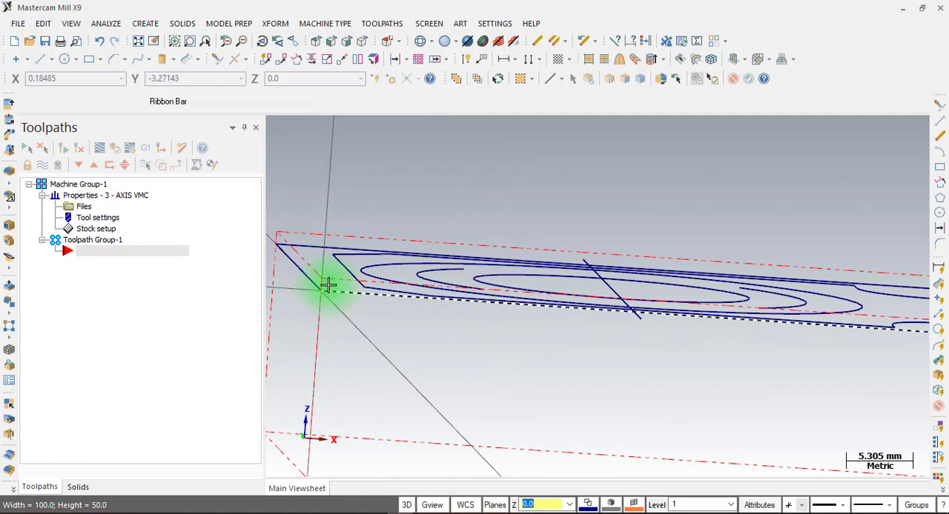
click(317, 47)
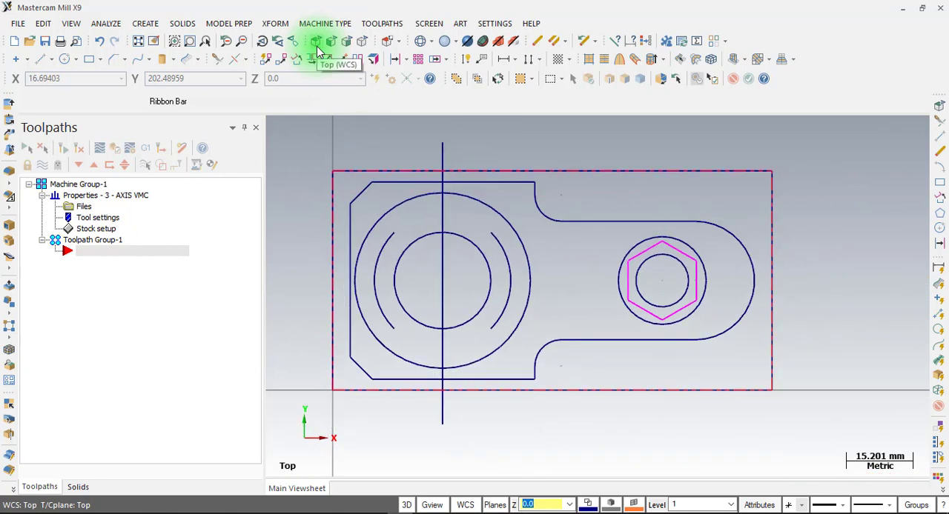
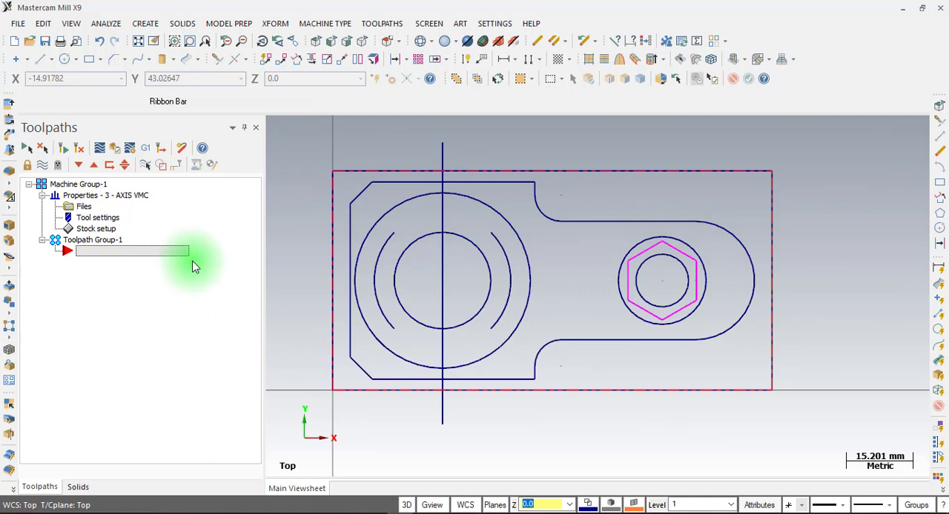
Create a facing toolpath under the NC name T, chaining the rectangular stock outline as its boundary
click(379, 24)
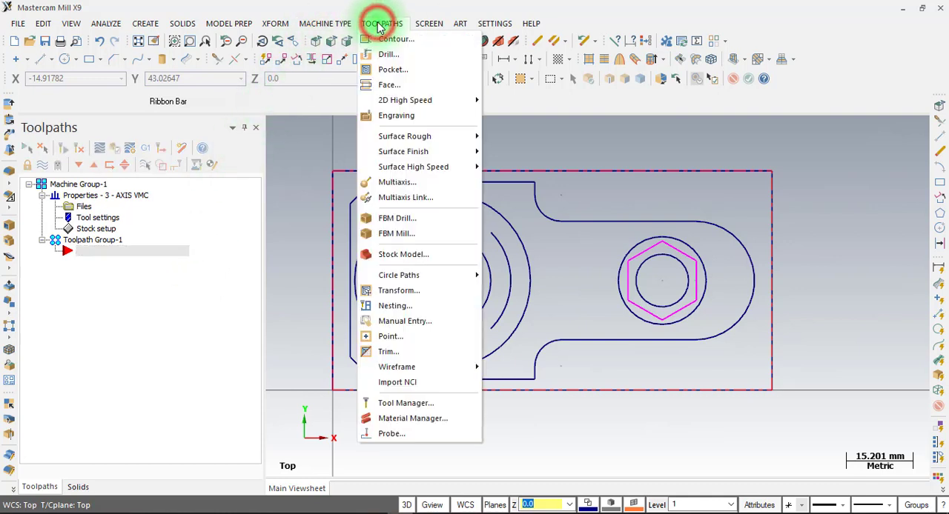
click(392, 85)
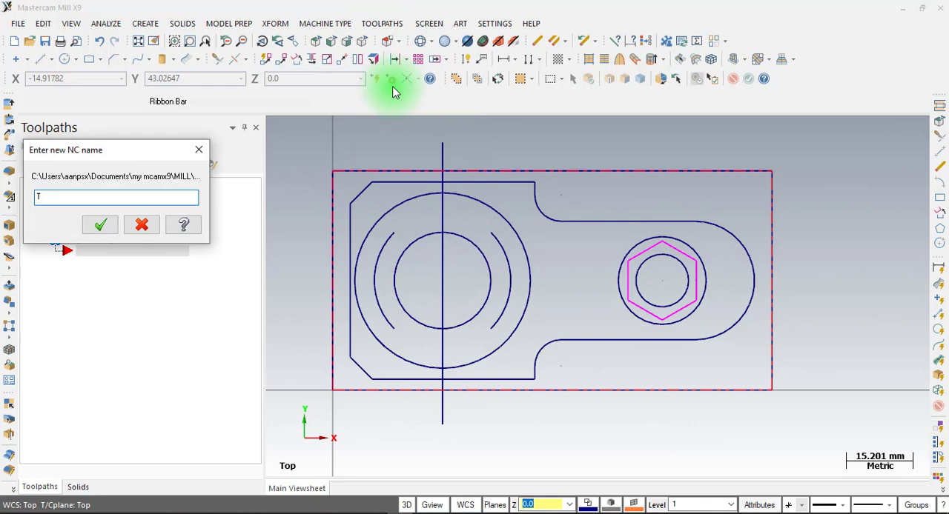
click(100, 225)
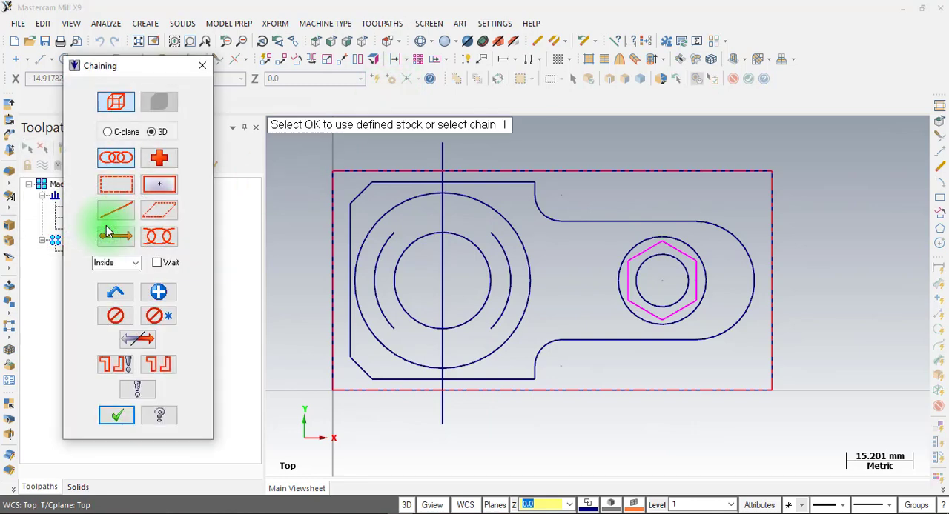
click(330, 338)
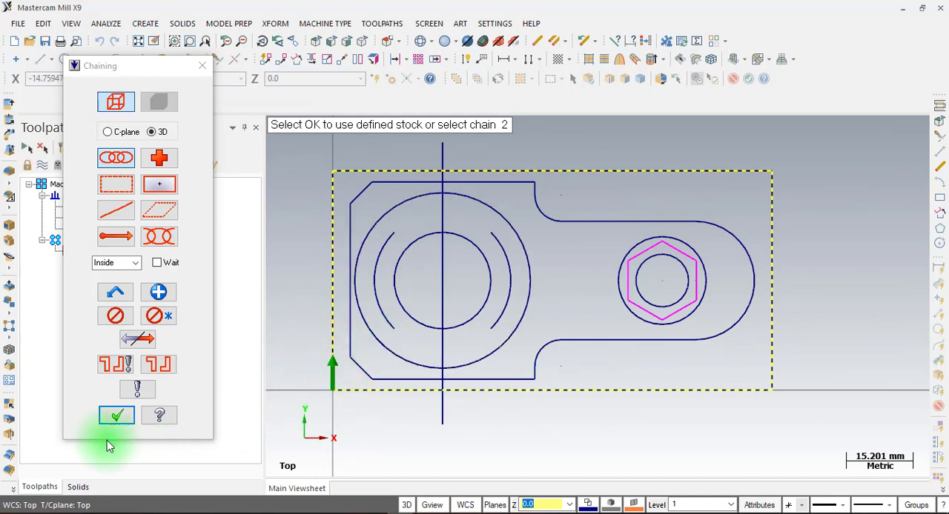
click(116, 416)
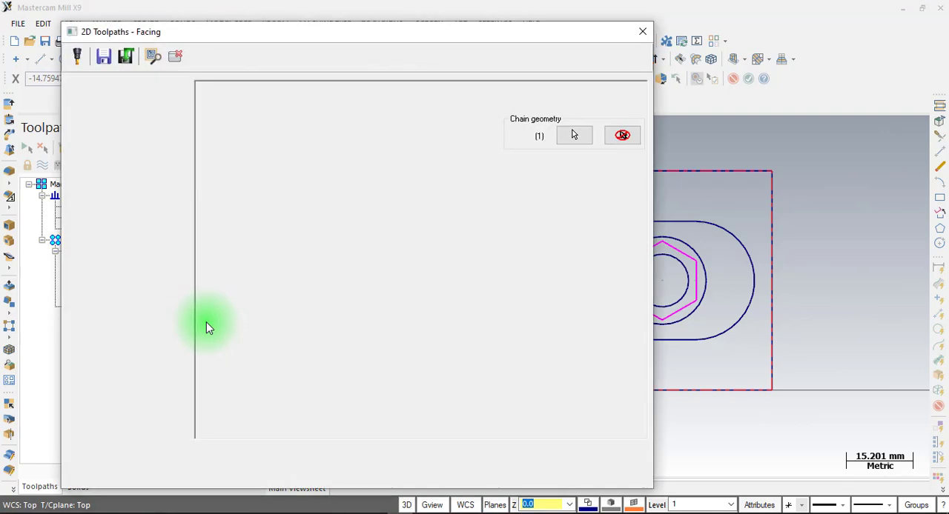
Choose the 10 mm flat endmill from the Mill_mm tool library for the facing toolpath
click(105, 98)
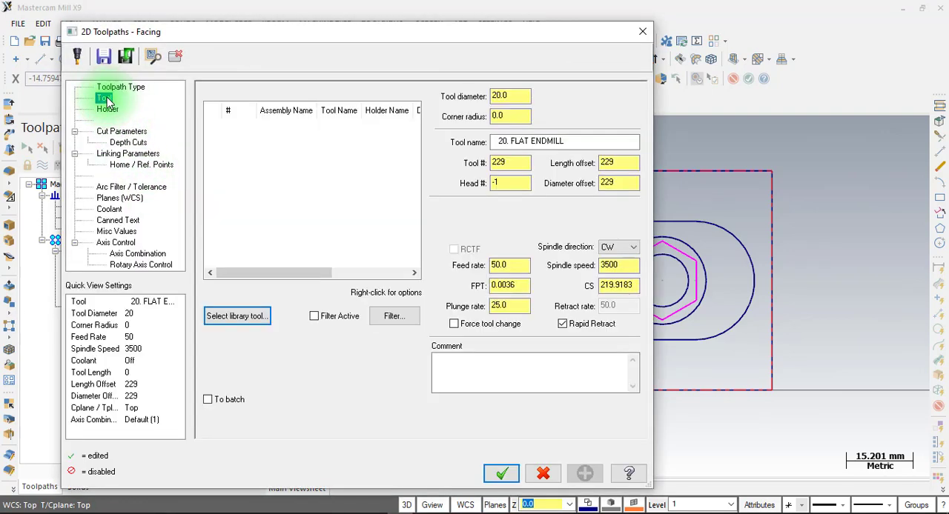
click(239, 316)
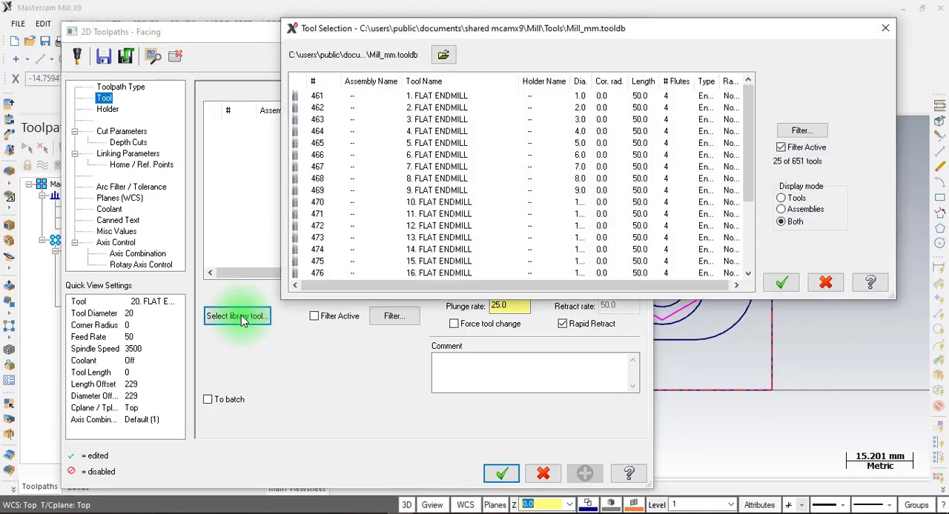
click(437, 206)
click(782, 282)
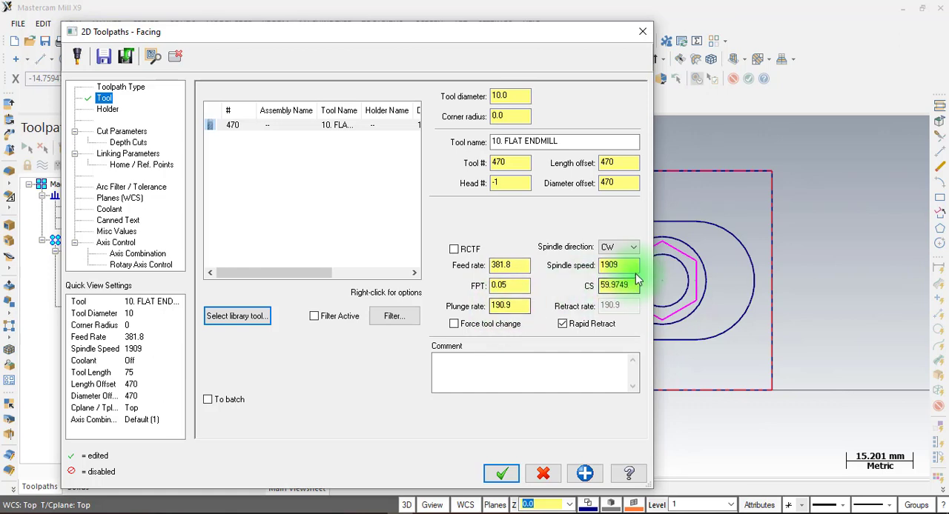
Examine the endmill's tool number, head number, length offset and diameter offset in the facing tool parameters
click(512, 165)
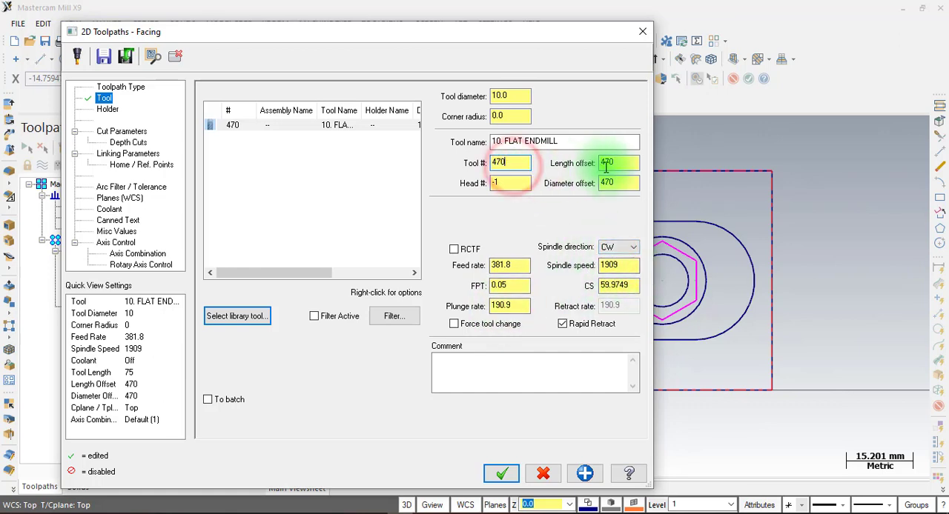
click(613, 163)
click(614, 181)
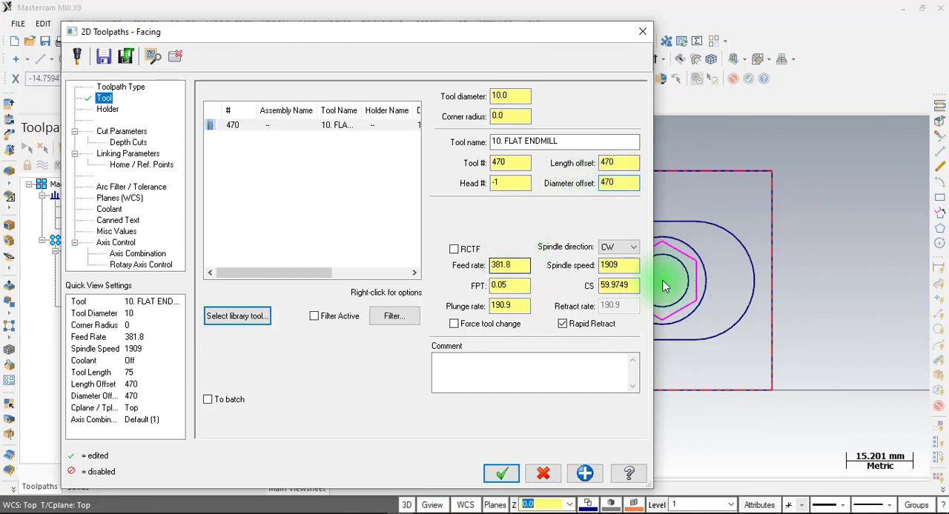
double_click(504, 163)
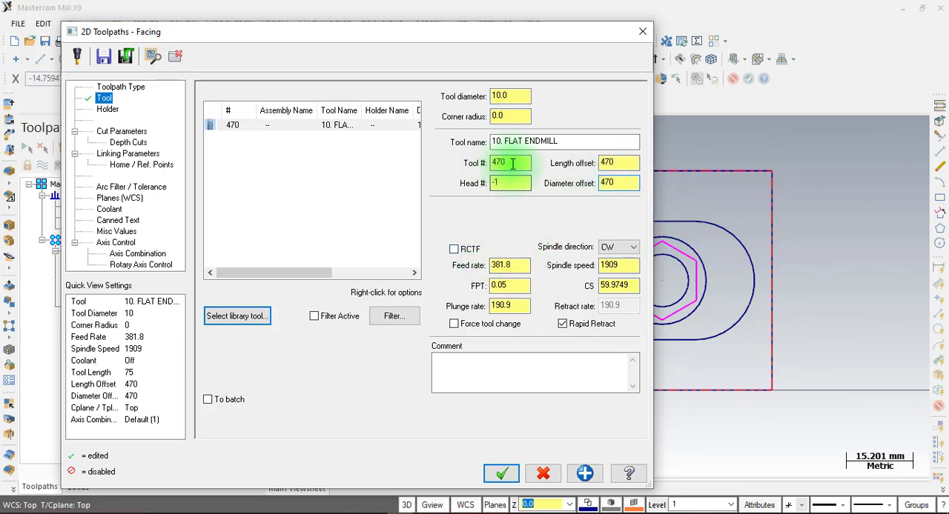
double_click(630, 164)
double_click(623, 183)
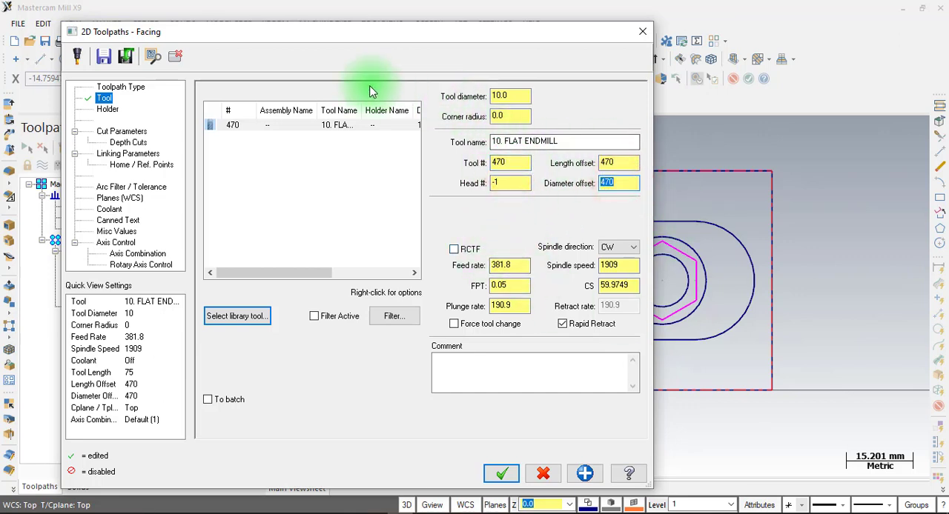
double_click(502, 163)
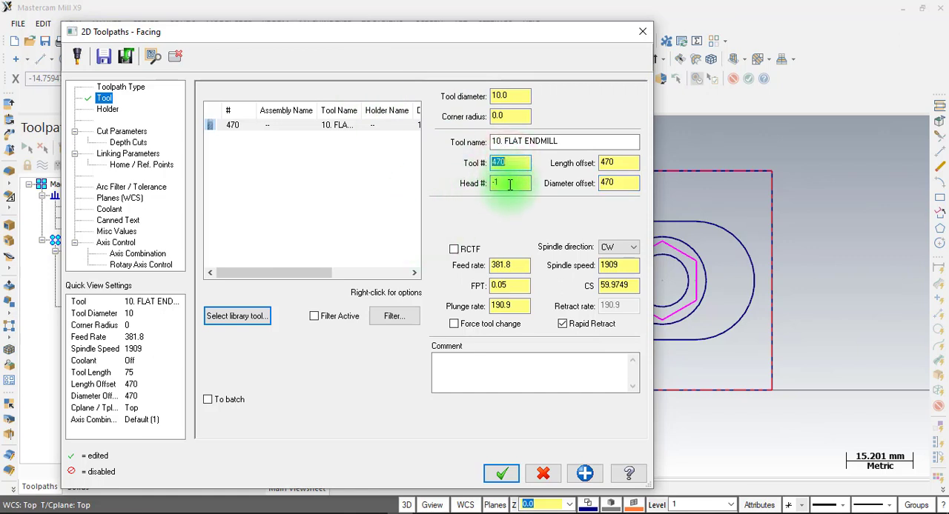
double_click(510, 184)
double_click(508, 162)
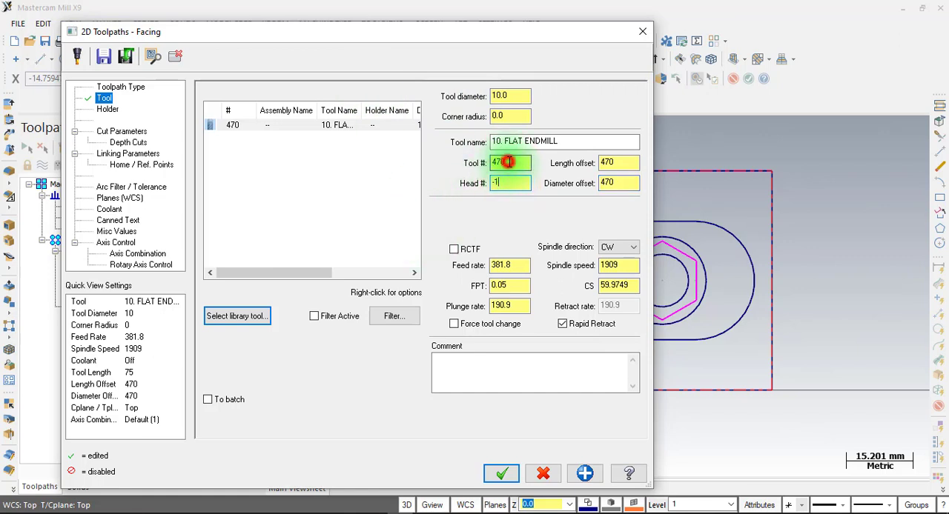
double_click(615, 165)
double_click(618, 182)
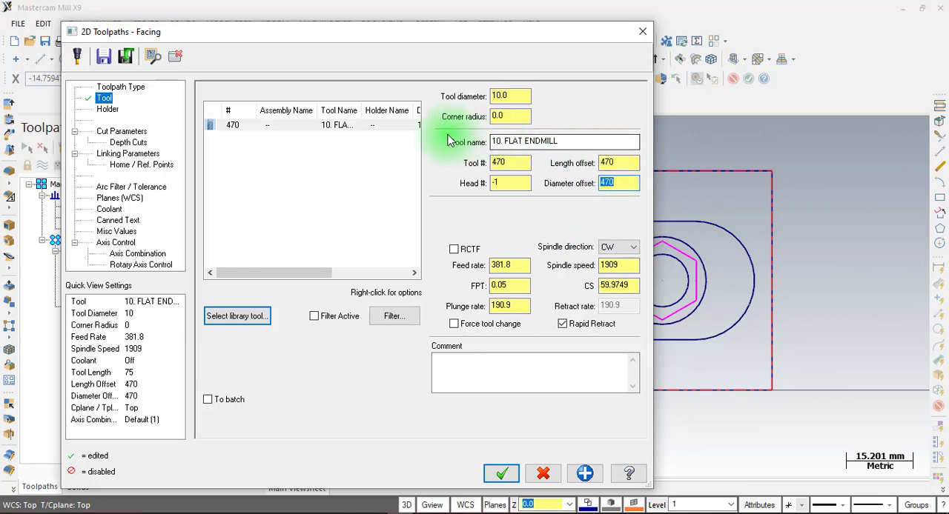
Edit the 10 mm flat endmill, setting its tool number, length offset and diameter offset to 1 and spindle speed to 3000
click(255, 126)
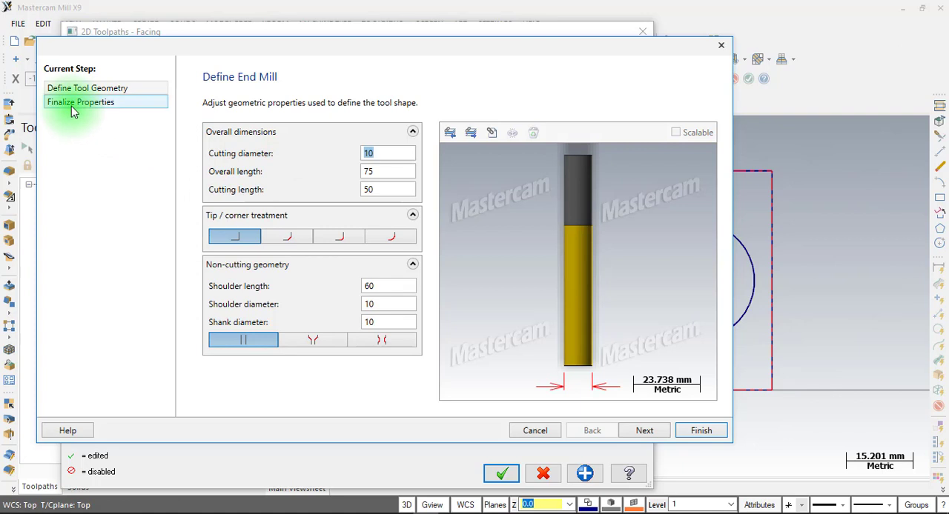
click(71, 106)
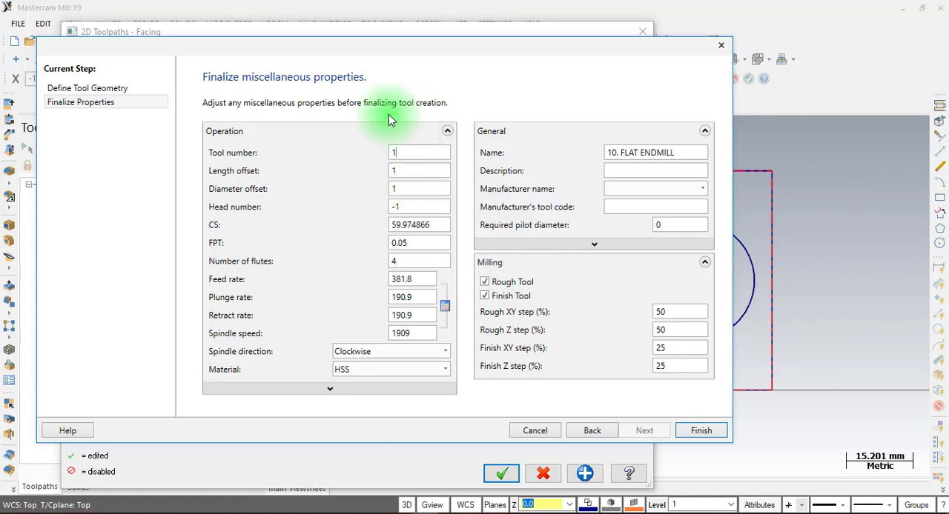
click(412, 244)
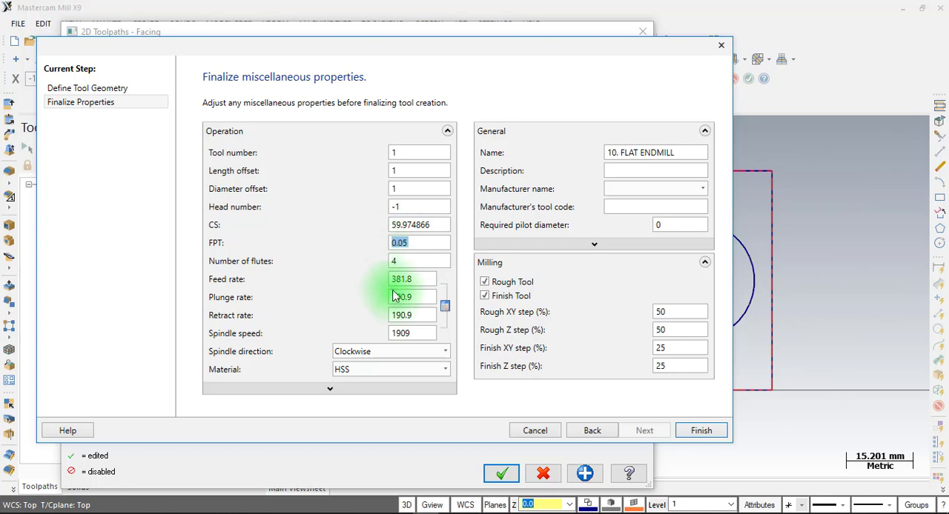
click(407, 334)
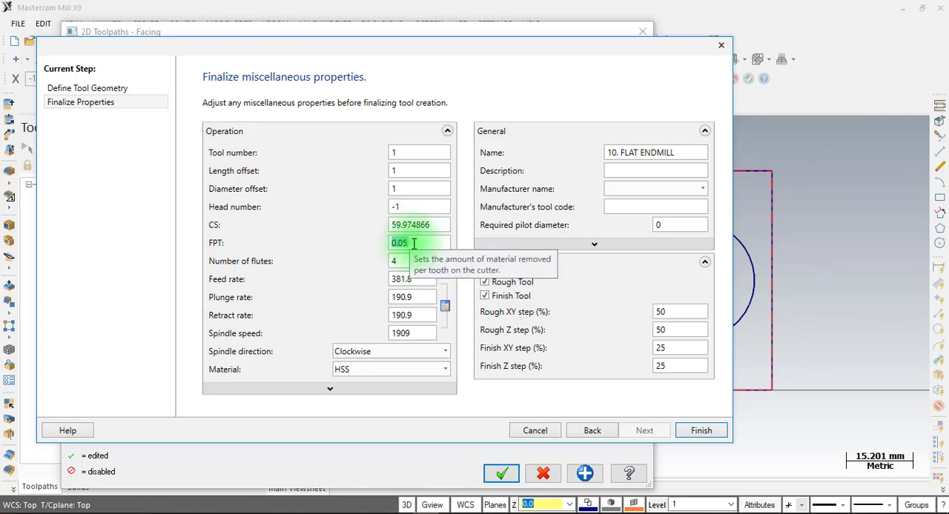
click(415, 334)
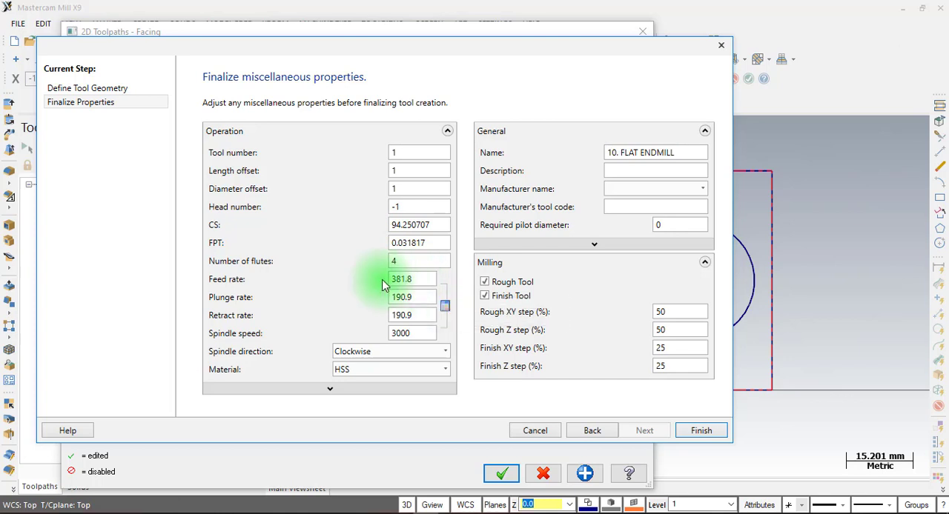
Set the endmill's feed per tooth (FPT) to 0.05 and check the feed rate
double_click(415, 243)
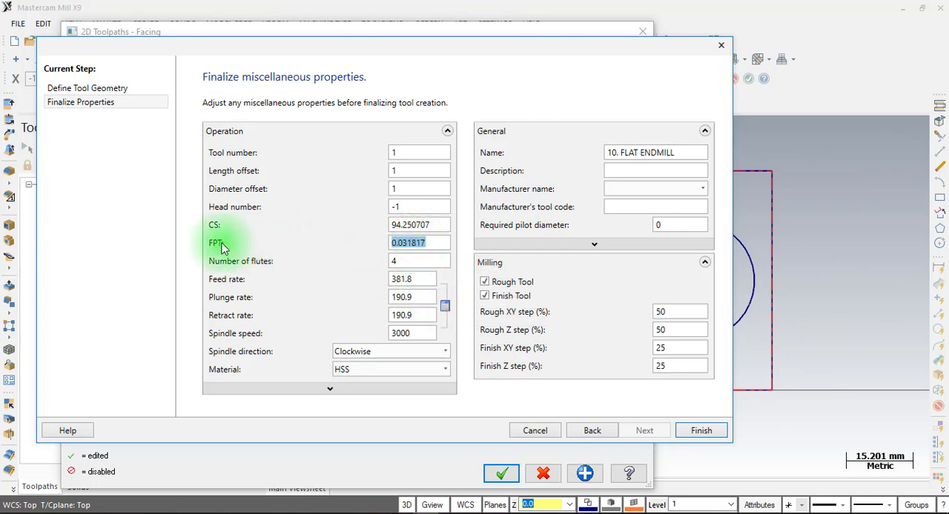
double_click(414, 282)
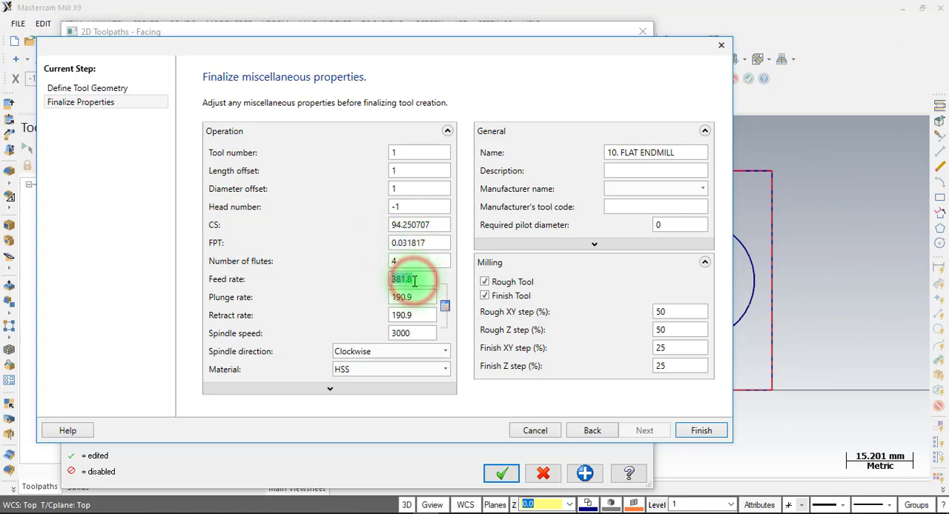
click(423, 245)
click(425, 280)
click(425, 244)
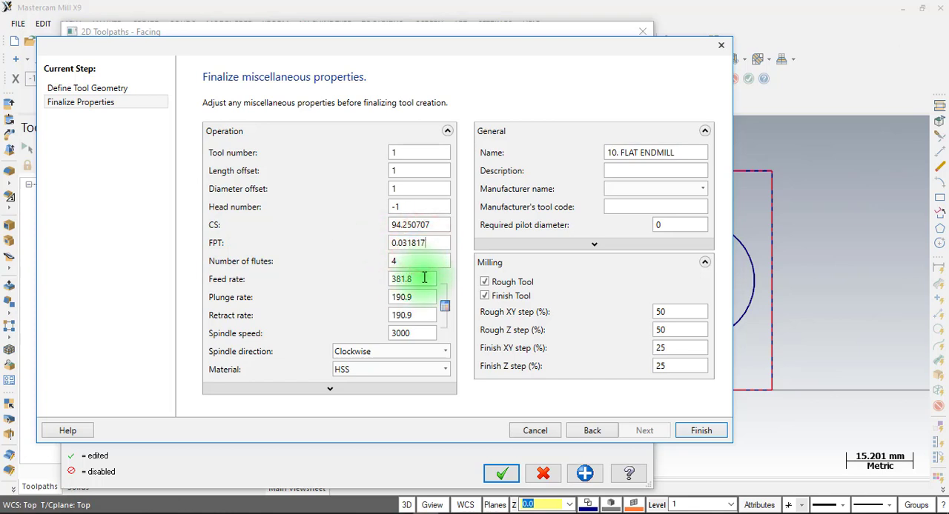
click(424, 279)
click(422, 243)
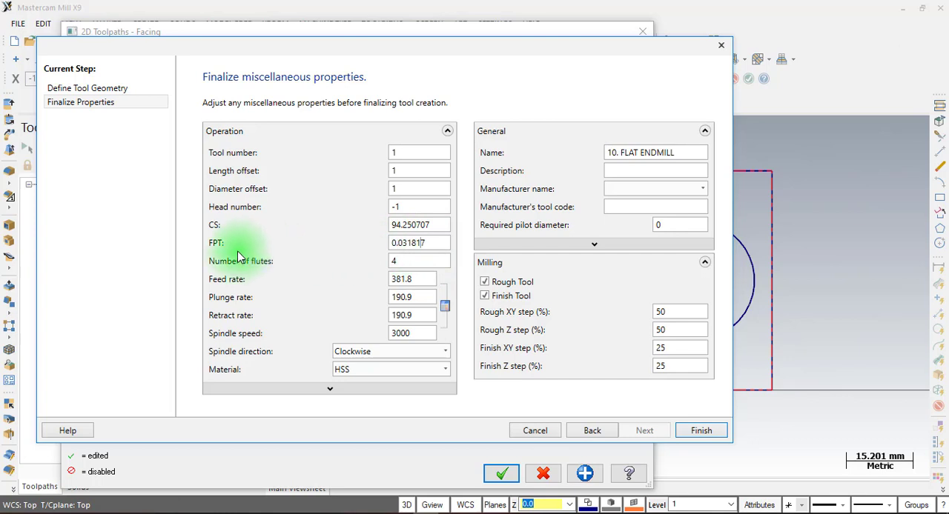
click(438, 244)
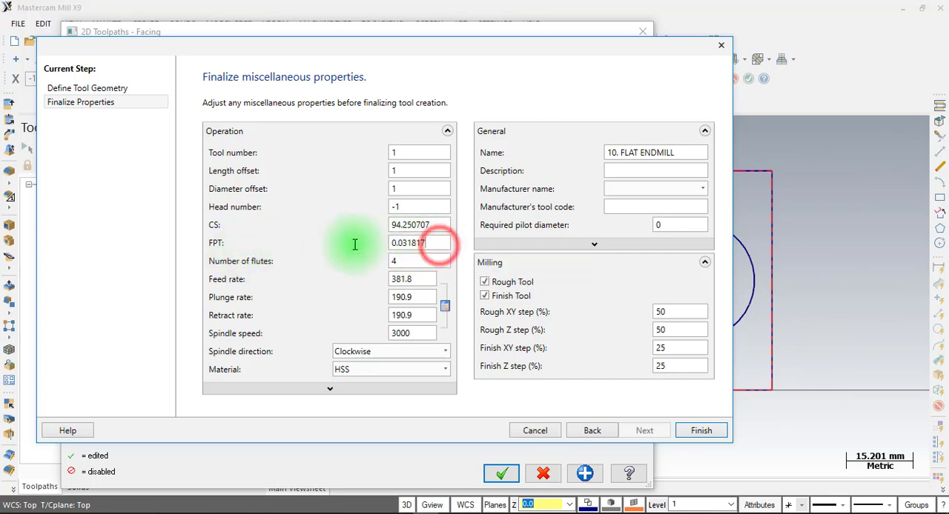
text(0)
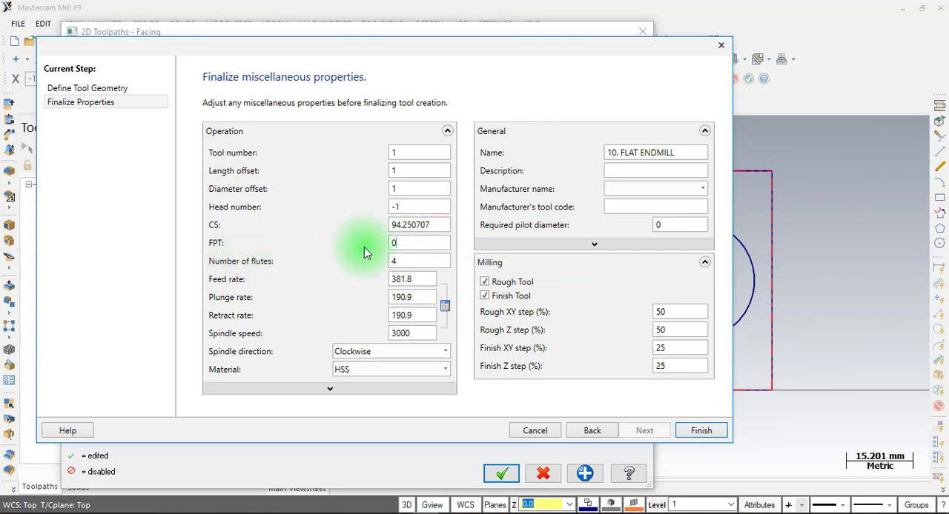
text(.05)
double_click(410, 280)
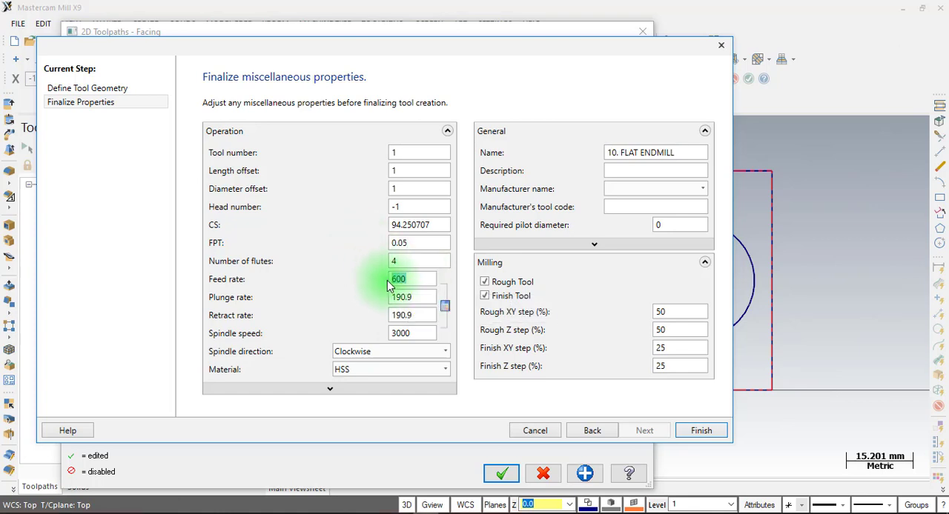
Set the endmill's plunge rate to 150 and retract rate to 600, and finish the tool definition
double_click(410, 299)
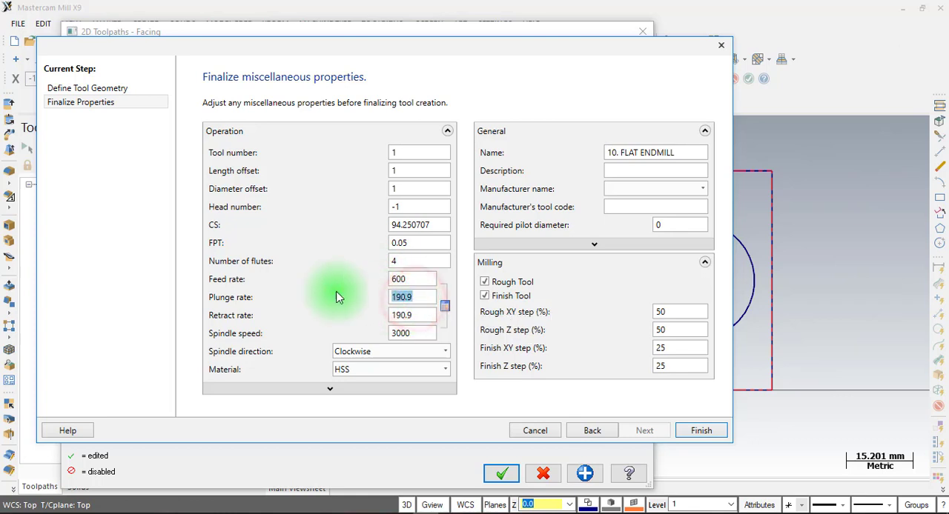
text(150)
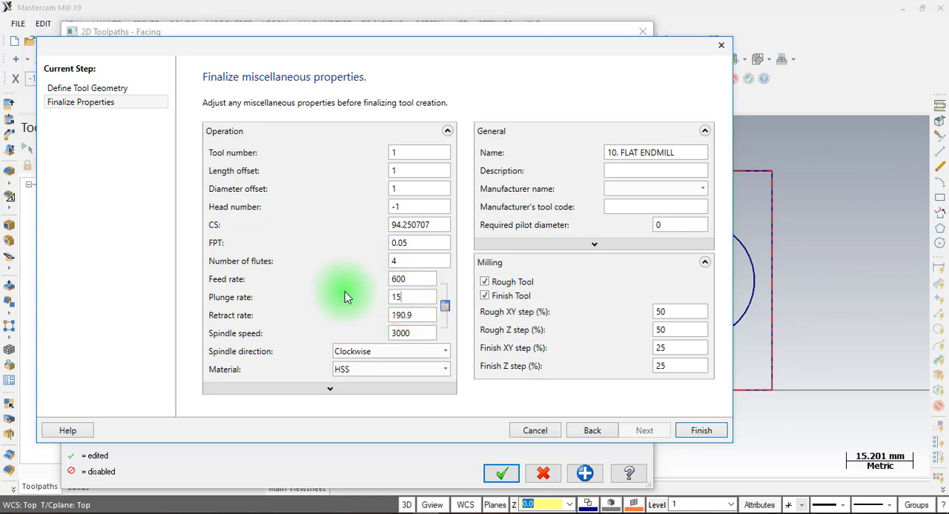
double_click(412, 315)
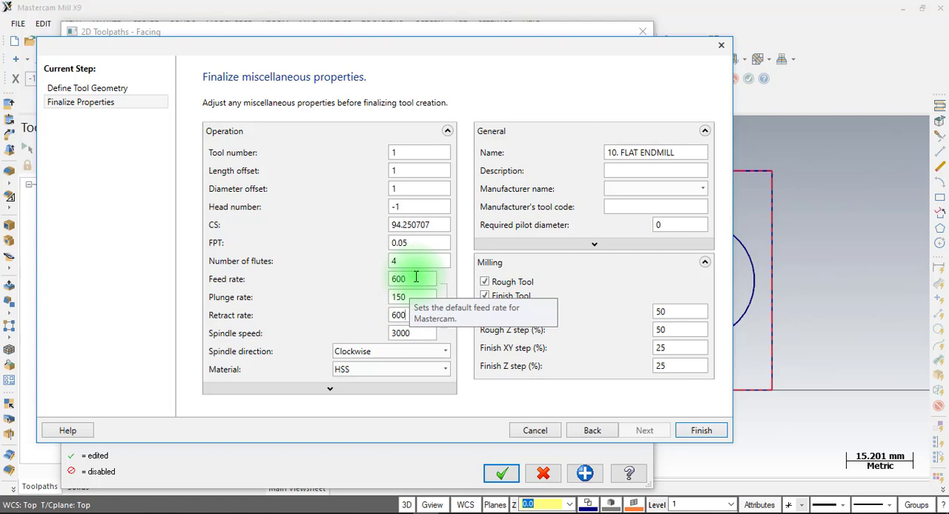
click(700, 433)
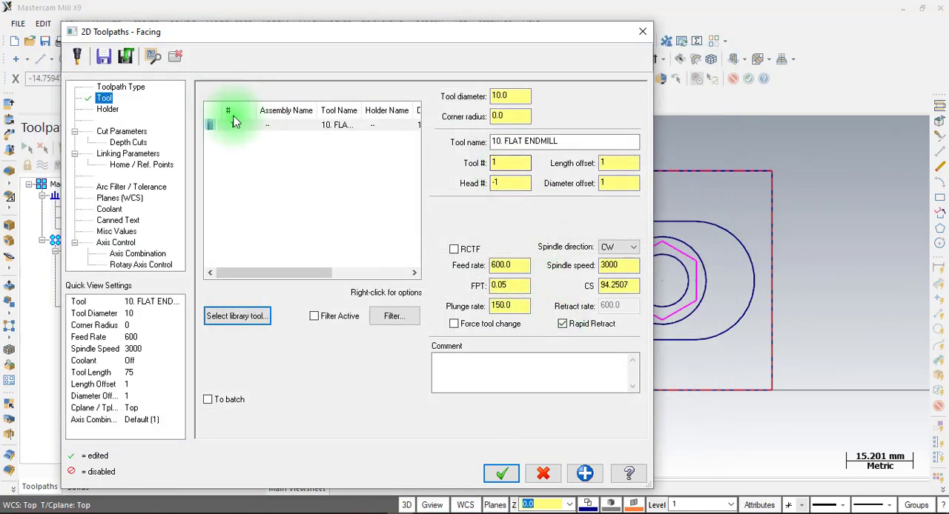
Select the 10 mm flat endmill for the facing operation and set the cutting style to Zigzag
click(239, 128)
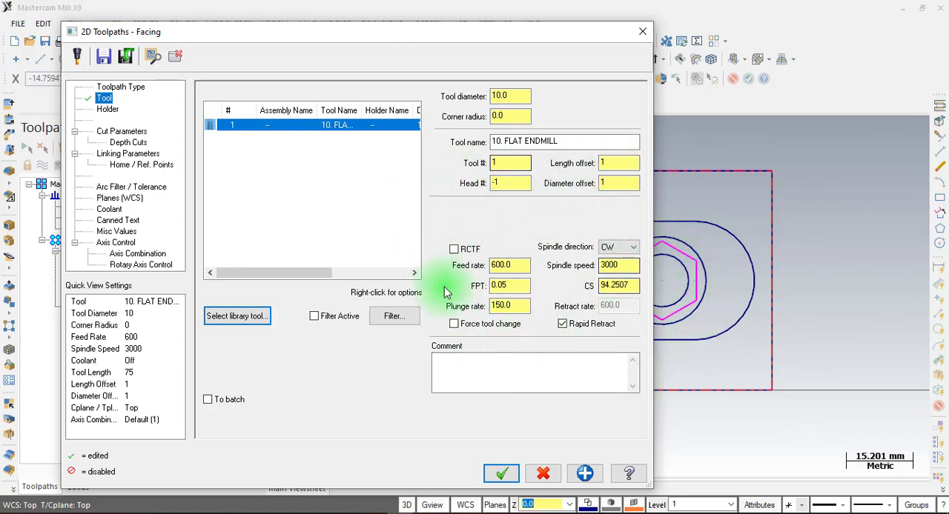
click(630, 254)
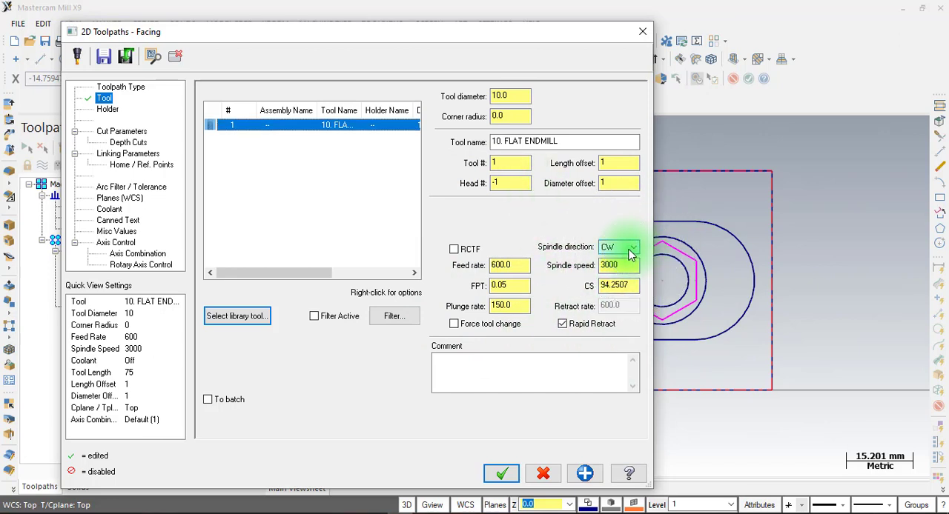
click(121, 132)
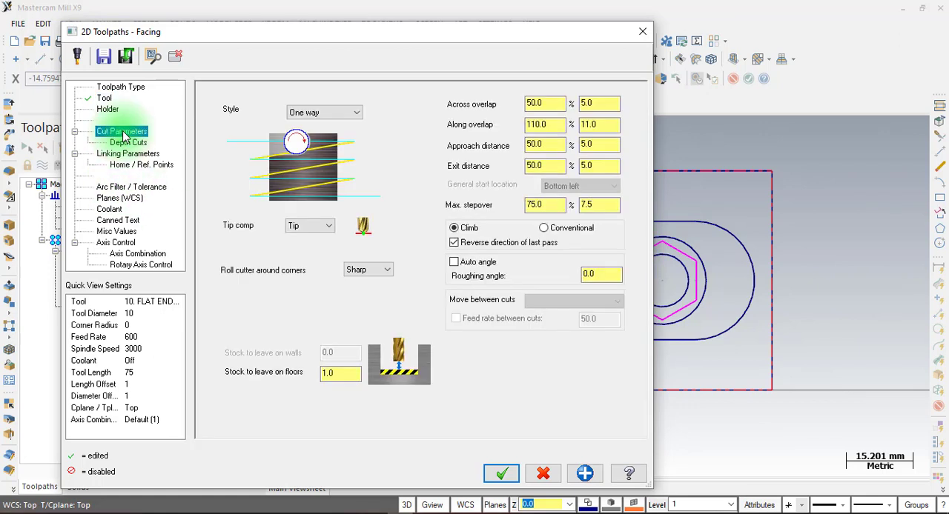
click(337, 116)
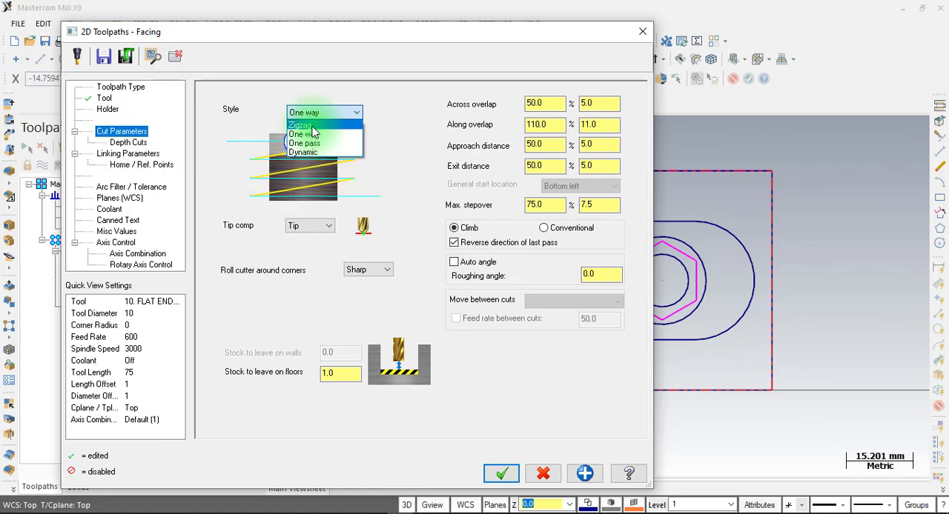
click(317, 124)
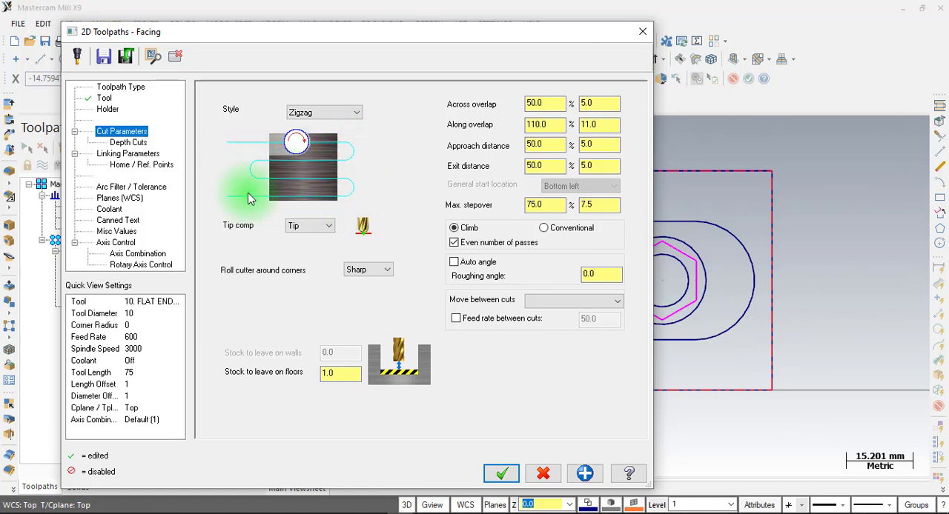
Compare the One way cutting style's preview and return the facing style to Zigzag
click(330, 112)
click(326, 134)
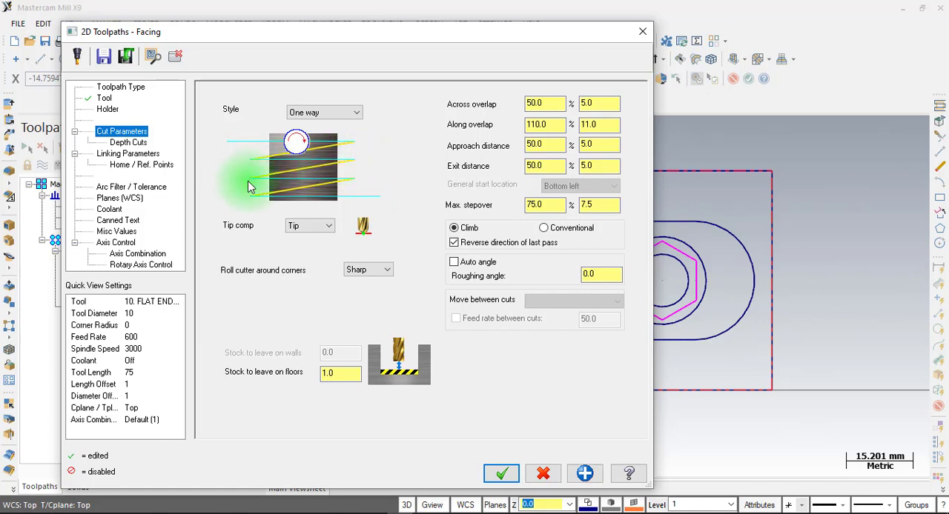
click(228, 141)
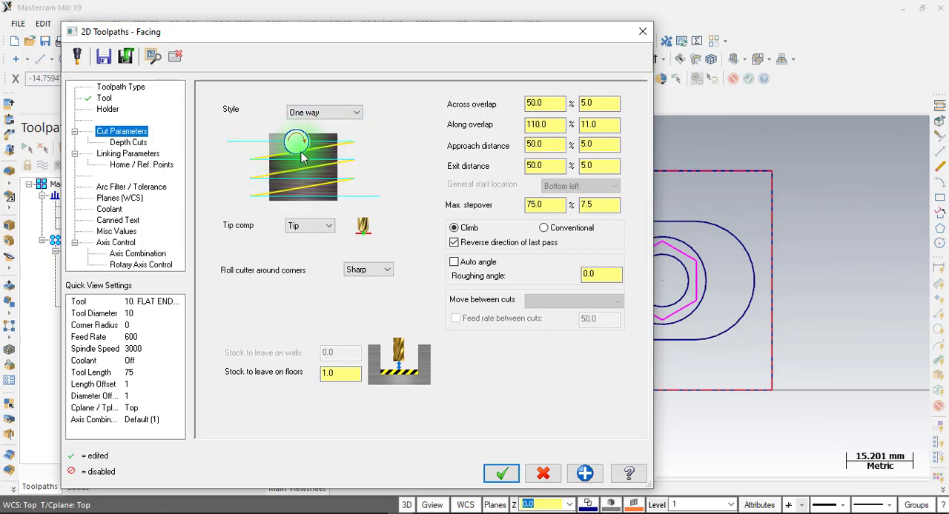
click(348, 112)
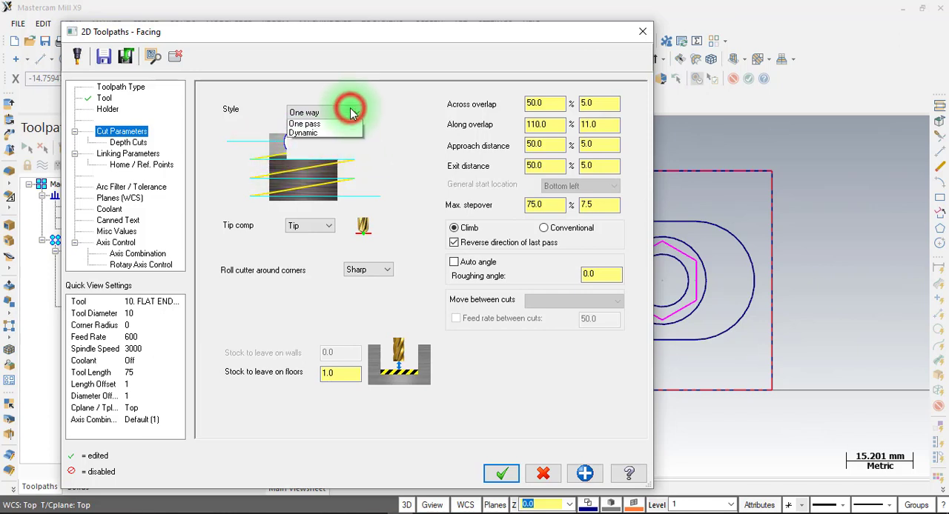
click(329, 126)
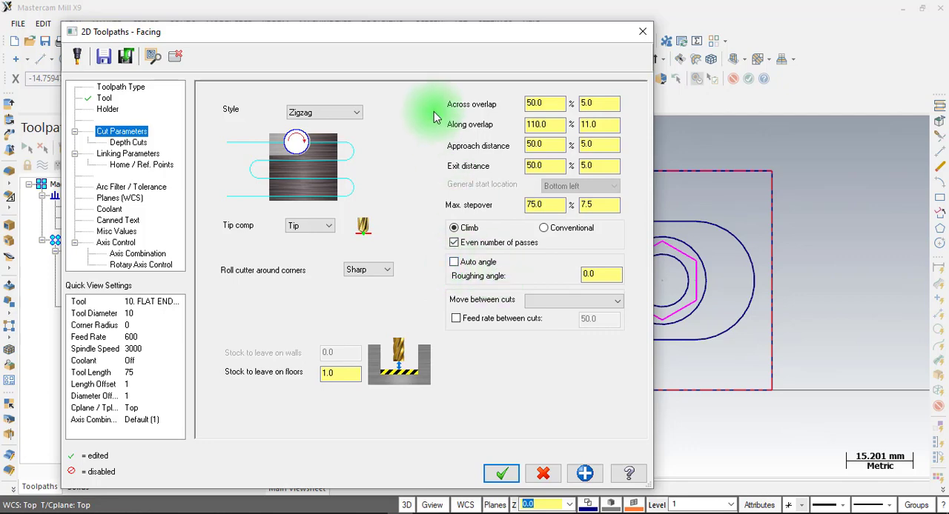
Enable the automatic roughing angle for the facing passes after checking the part's outline in the model view
drag(403, 34, 114, 229)
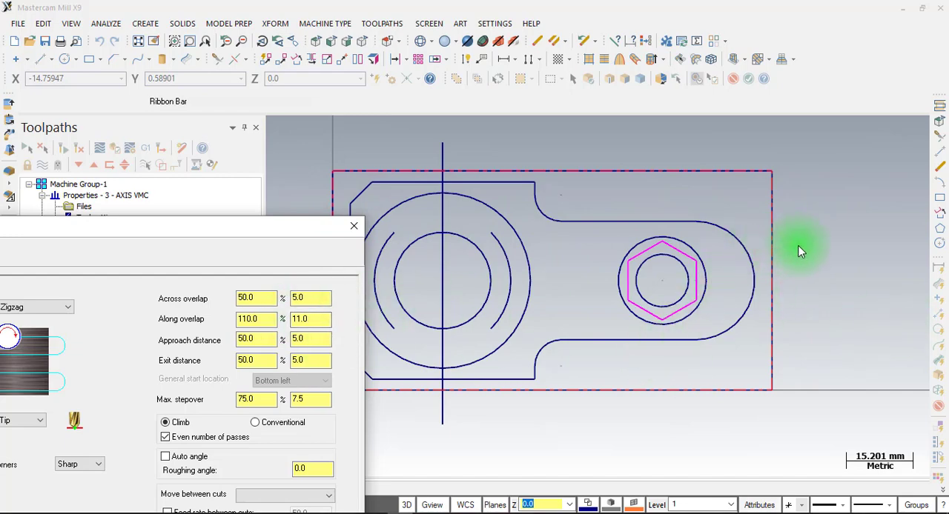
drag(217, 230, 437, 33)
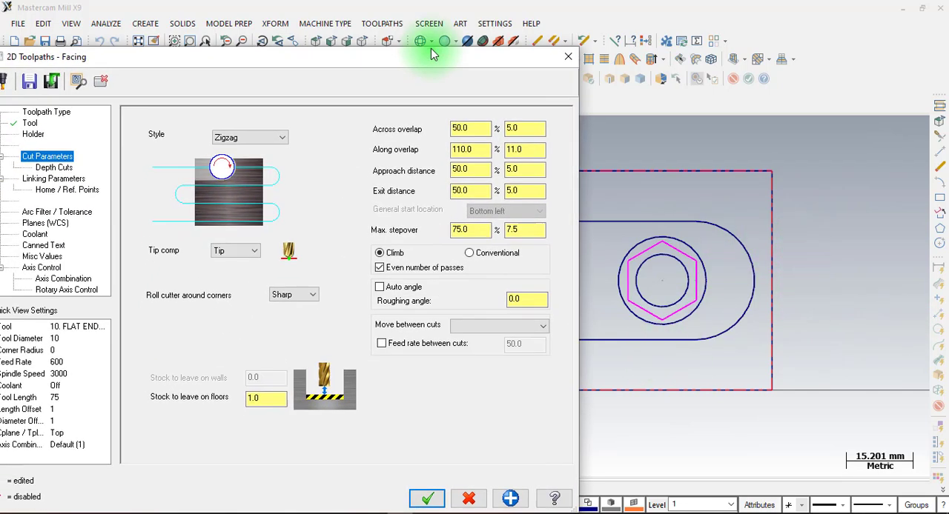
click(398, 267)
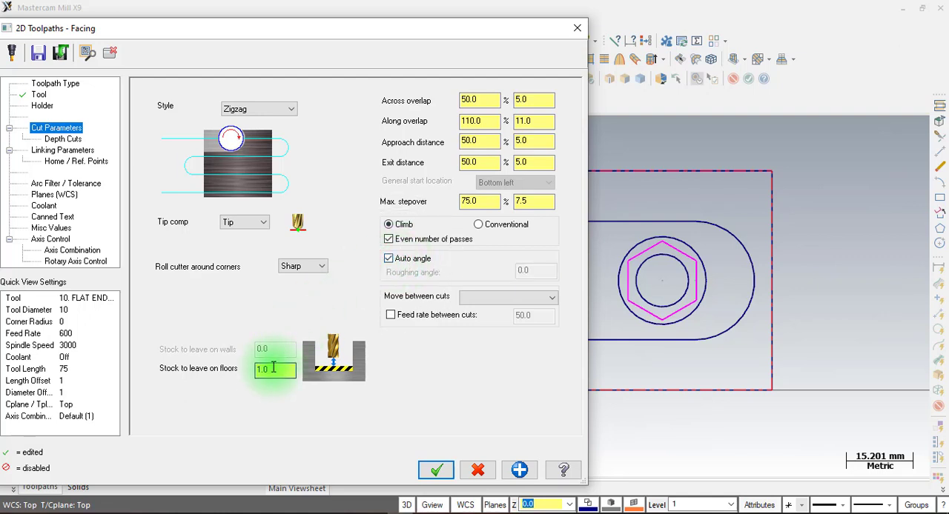
Set the facing operation's stock to leave on floors to 0
drag(272, 367, 260, 369)
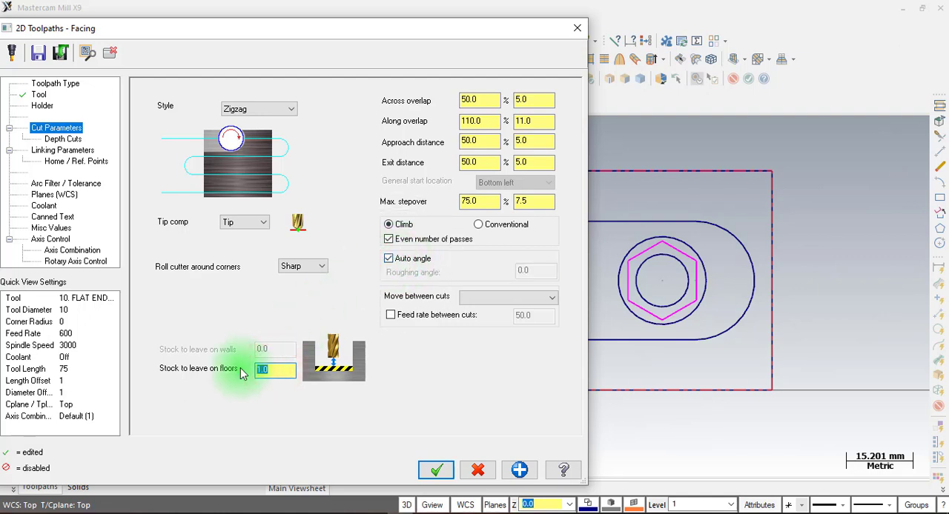
text(9)
double_click(282, 372)
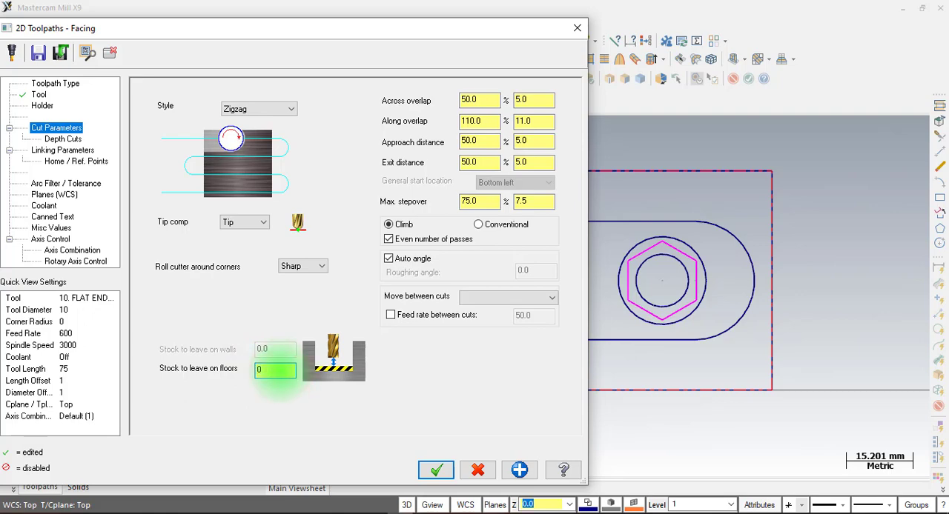
drag(264, 30, 350, 12)
click(361, 353)
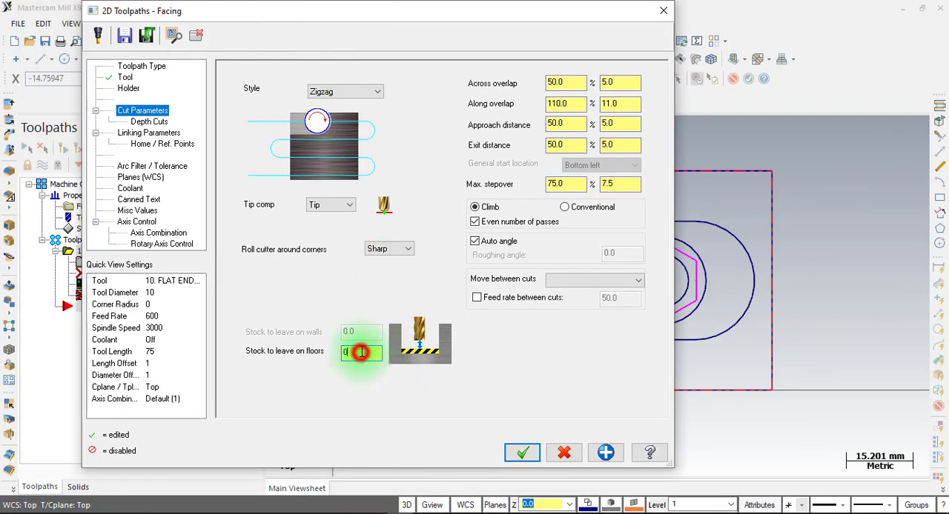
key(Return)
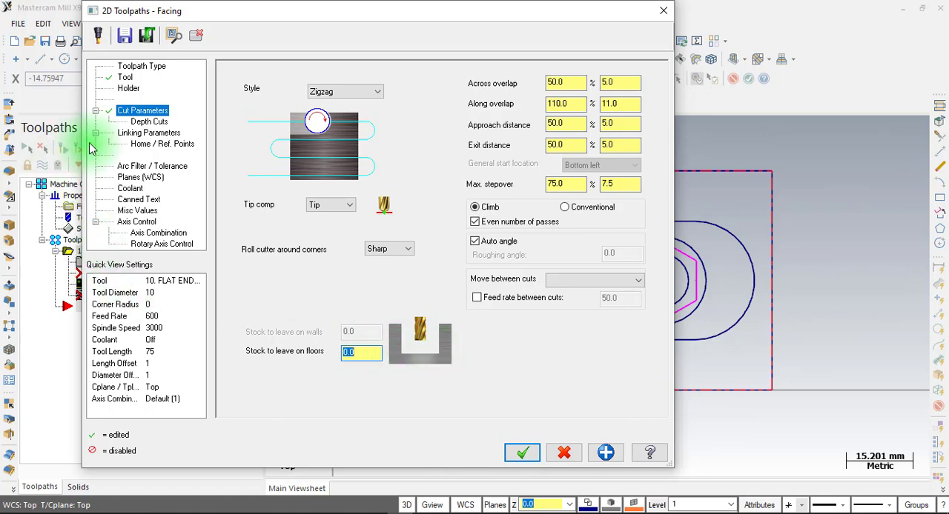
click(149, 122)
click(274, 110)
click(274, 109)
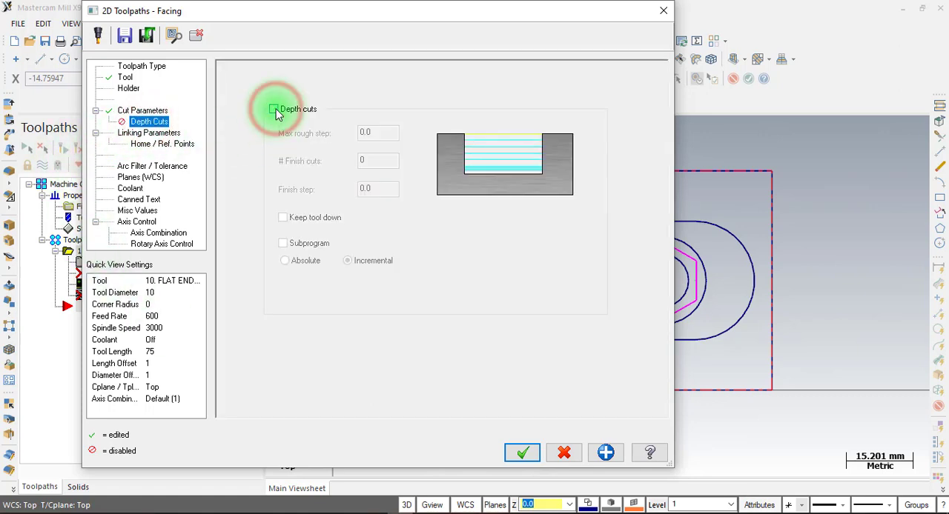
Set the facing's feed plane to 2 incremental, check the retract, top of stock and depth values, and generate the toolpath
click(155, 135)
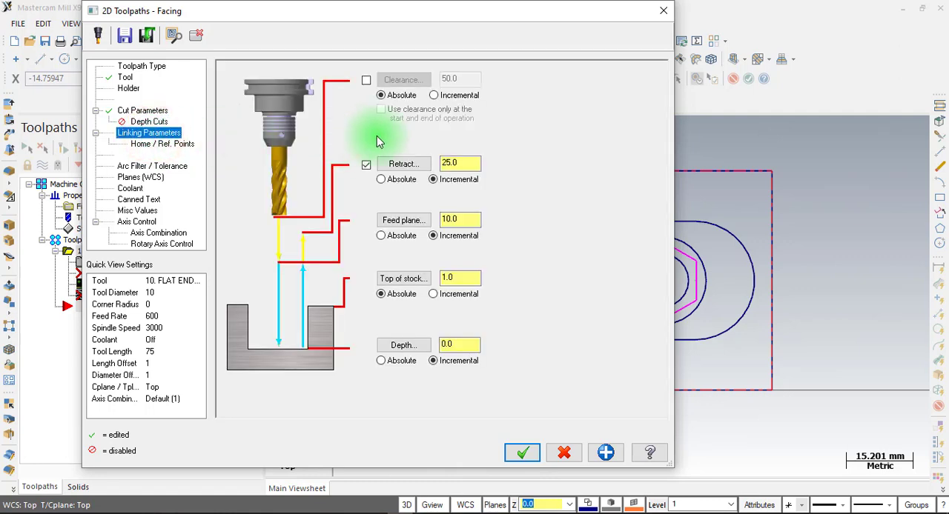
double_click(458, 163)
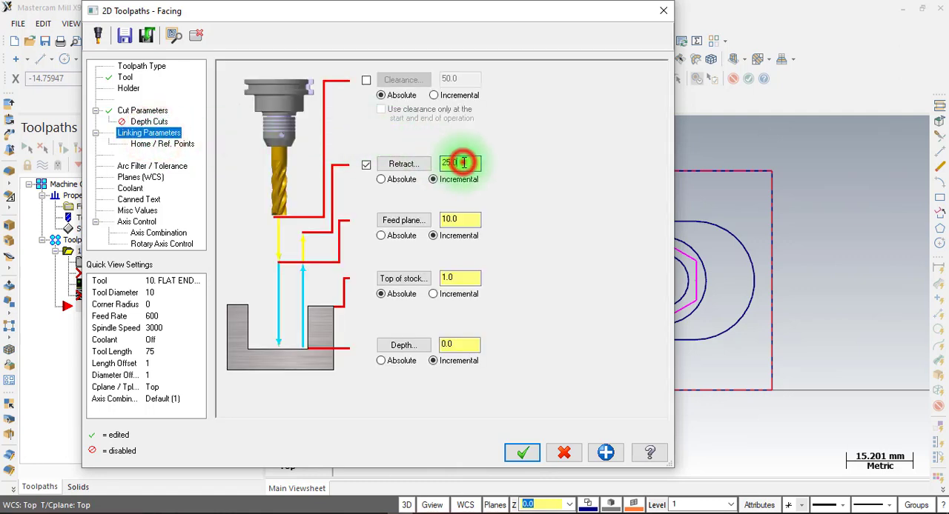
double_click(461, 218)
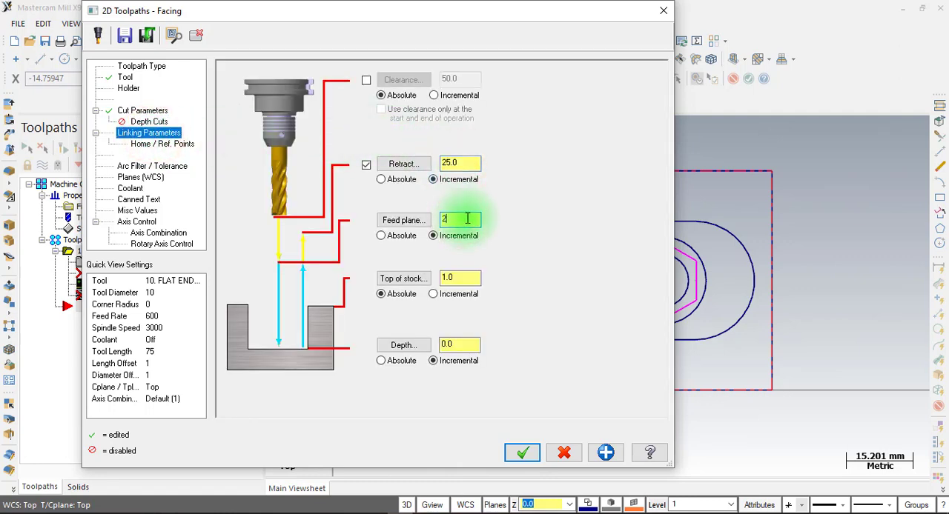
double_click(449, 278)
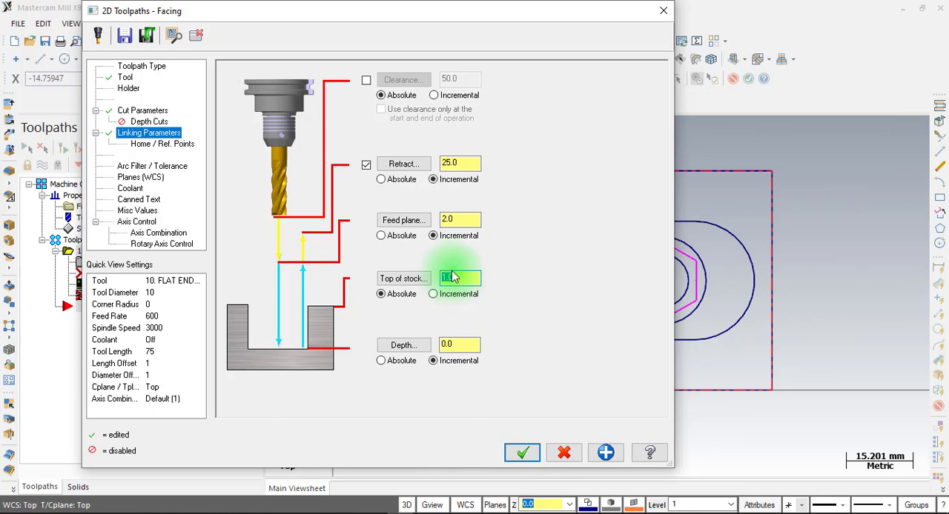
double_click(453, 344)
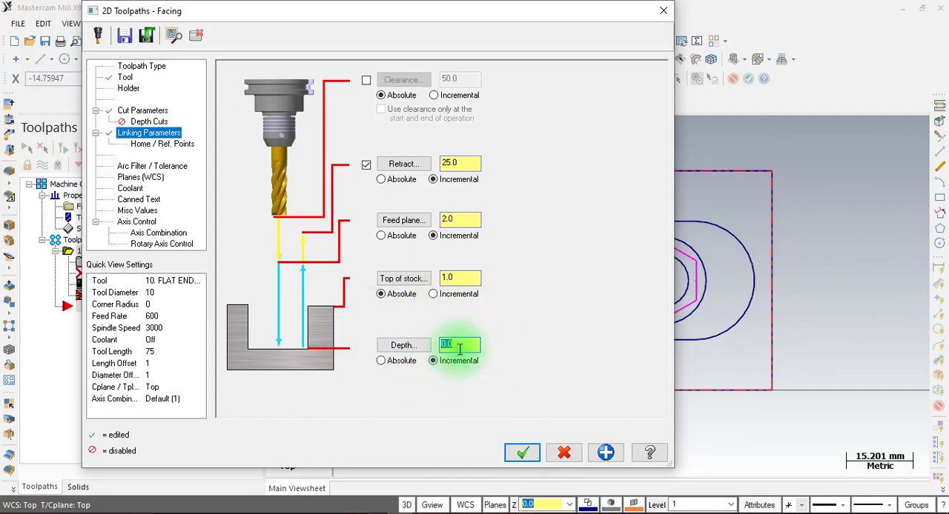
click(524, 453)
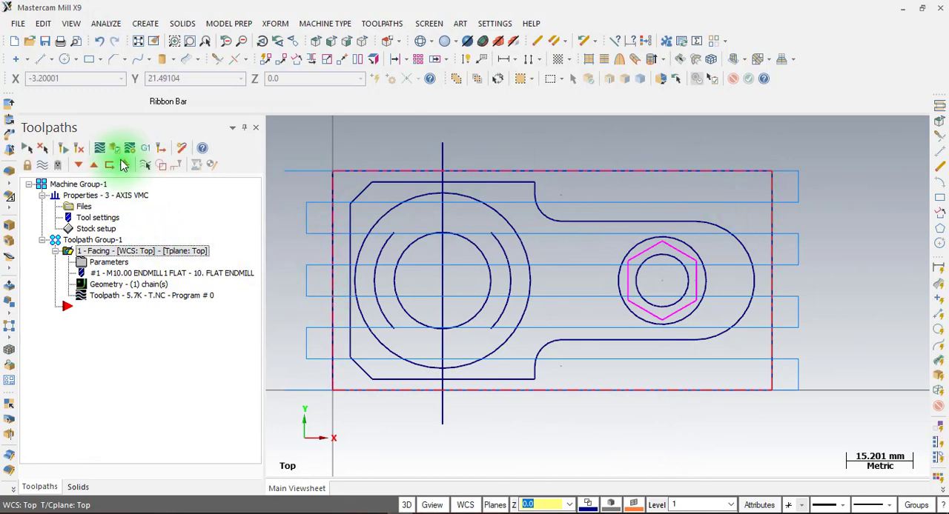
Verify the facing operation with a material-removal simulation on the stock and close the simulator
click(116, 149)
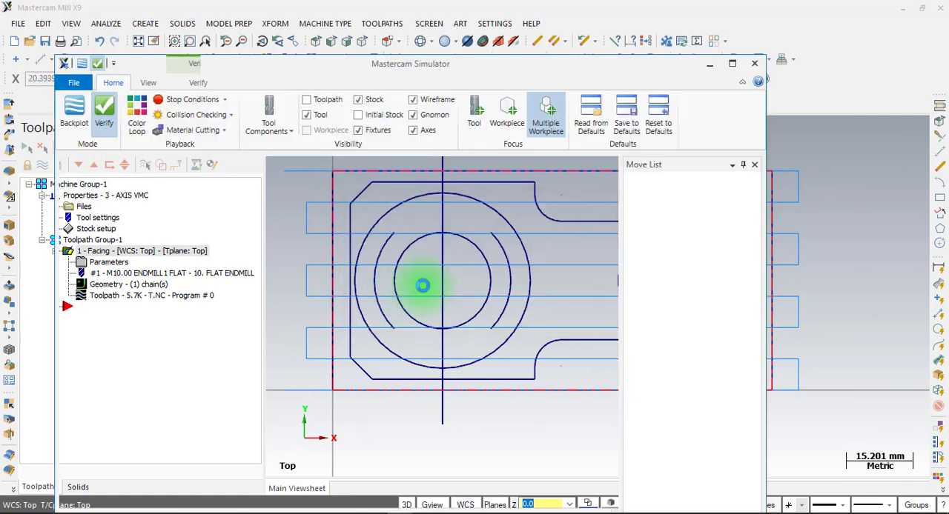
middle_drag(372, 301, 377, 261)
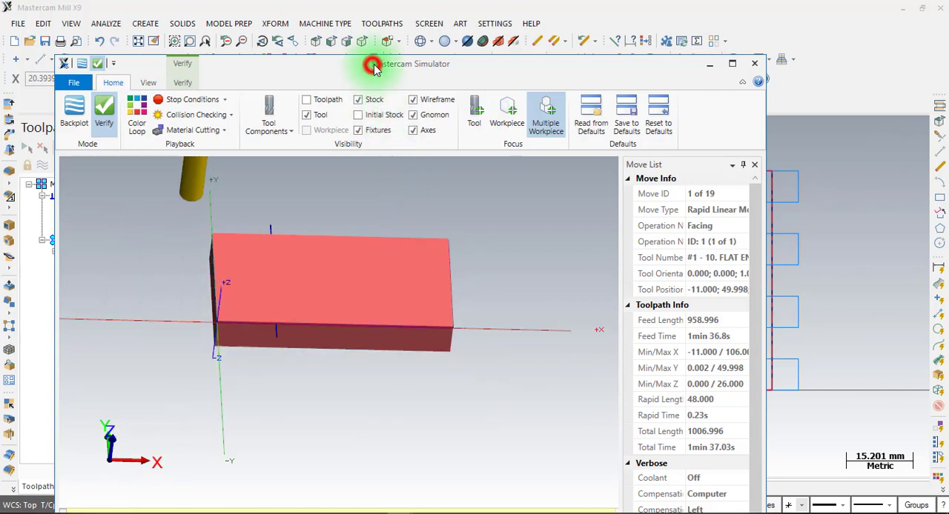
drag(363, 64, 383, 18)
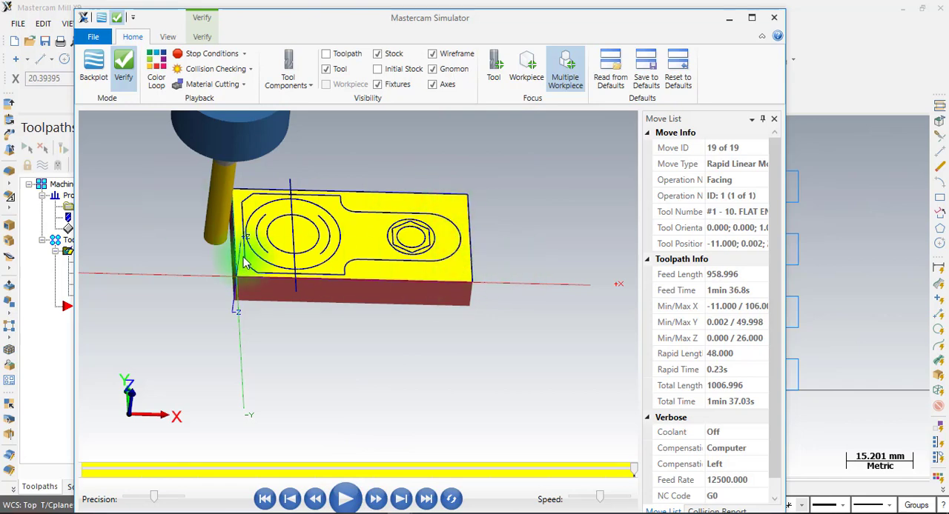
click(774, 17)
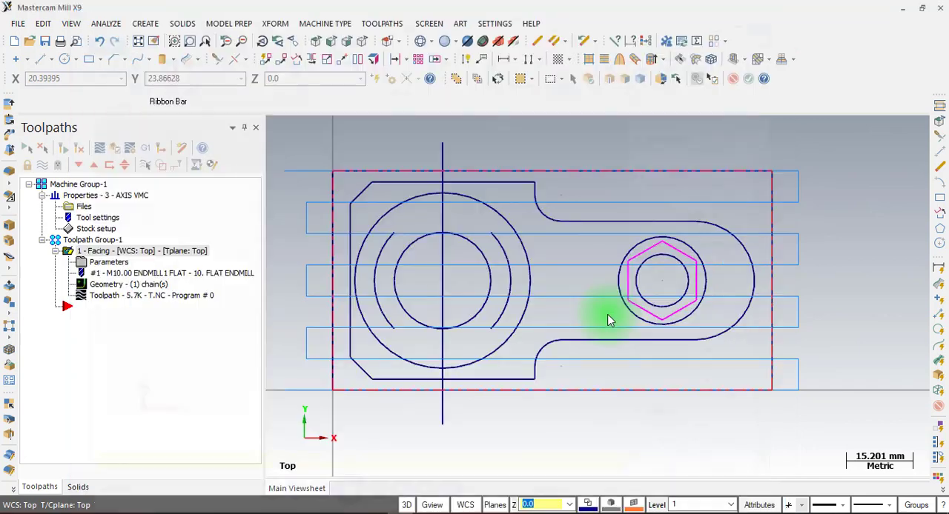
Hide the facing toolpath's display and collapse its operation in the toolpath tree
click(315, 39)
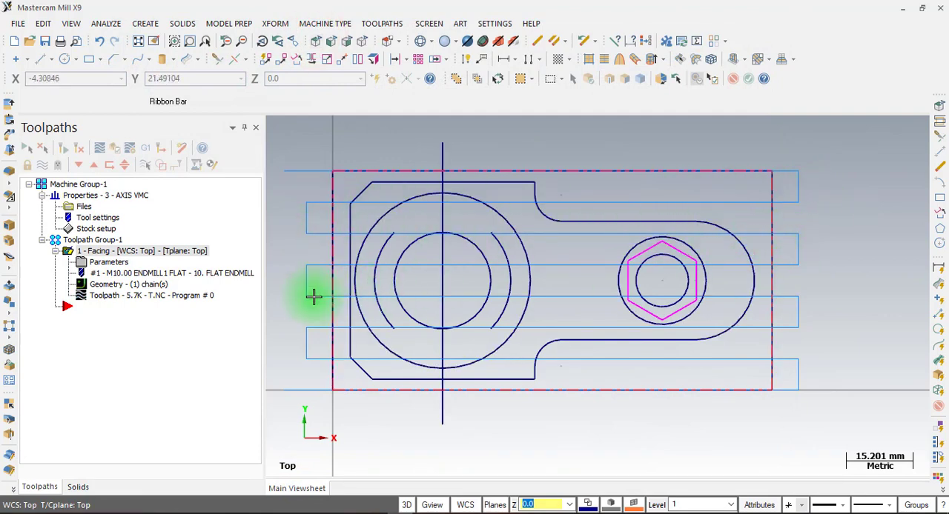
click(177, 251)
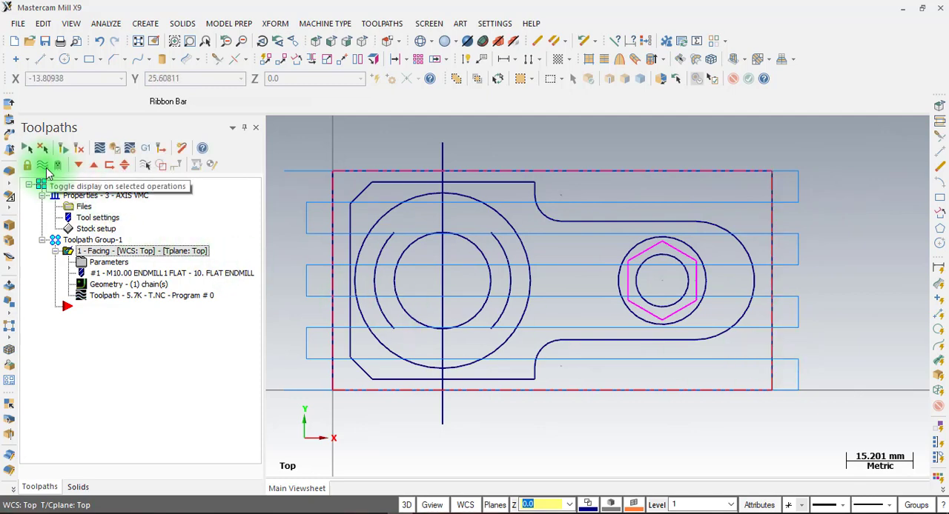
click(46, 169)
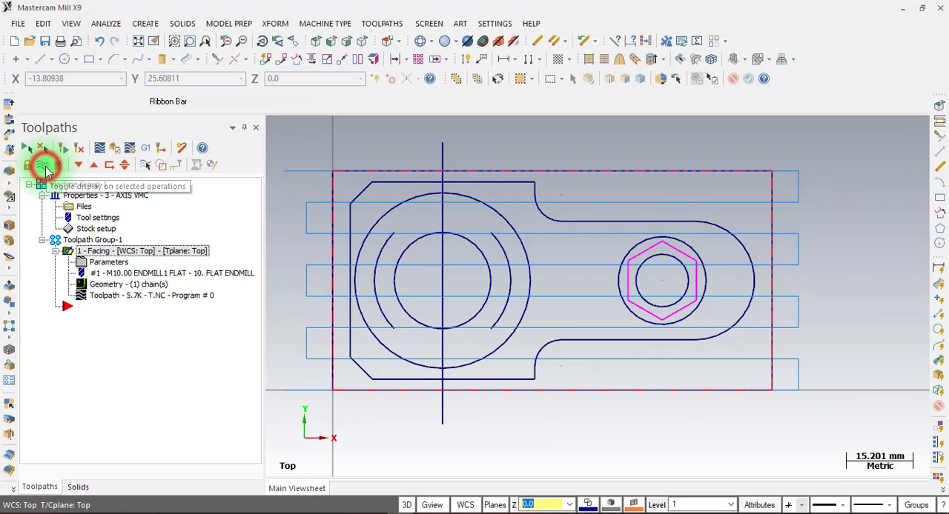
click(55, 252)
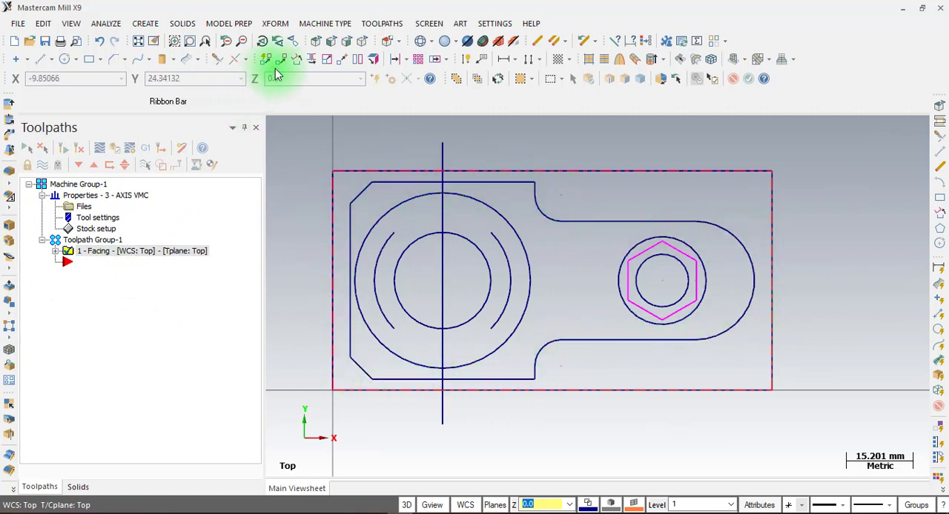
Start a contour toolpath and chain the part's outer profile clockwise from the lower end of its straight vertical edge
click(382, 23)
click(378, 36)
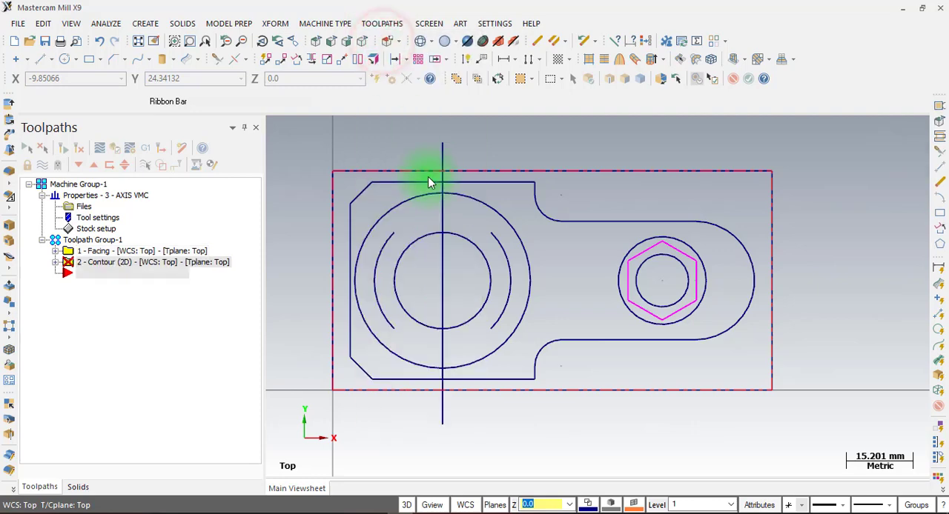
click(347, 342)
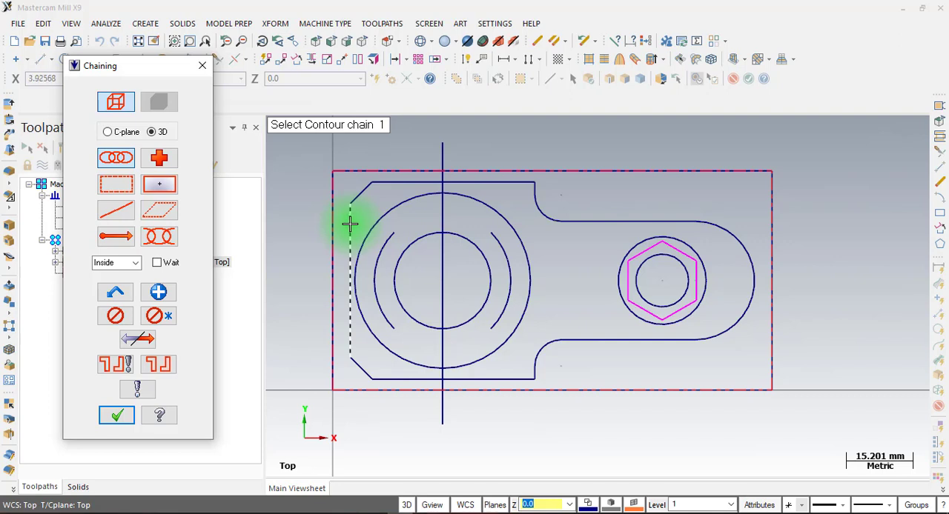
click(348, 336)
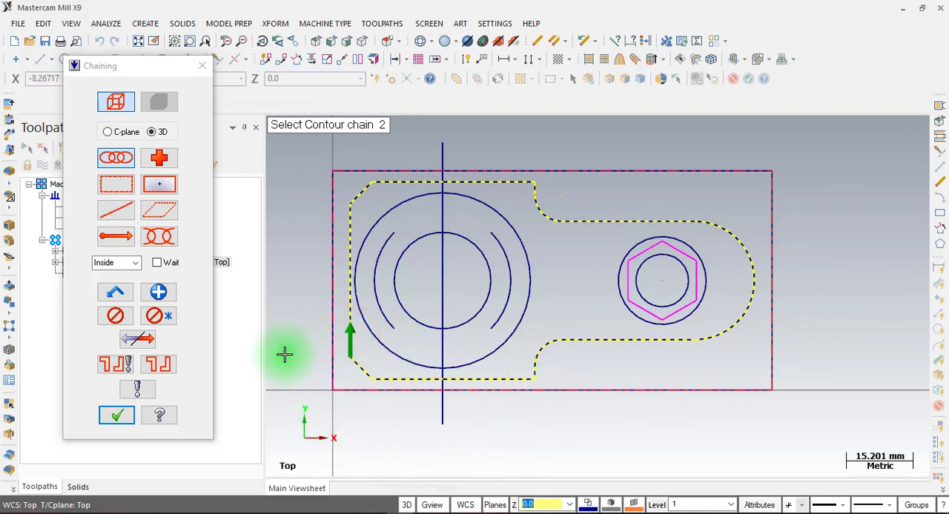
click(111, 420)
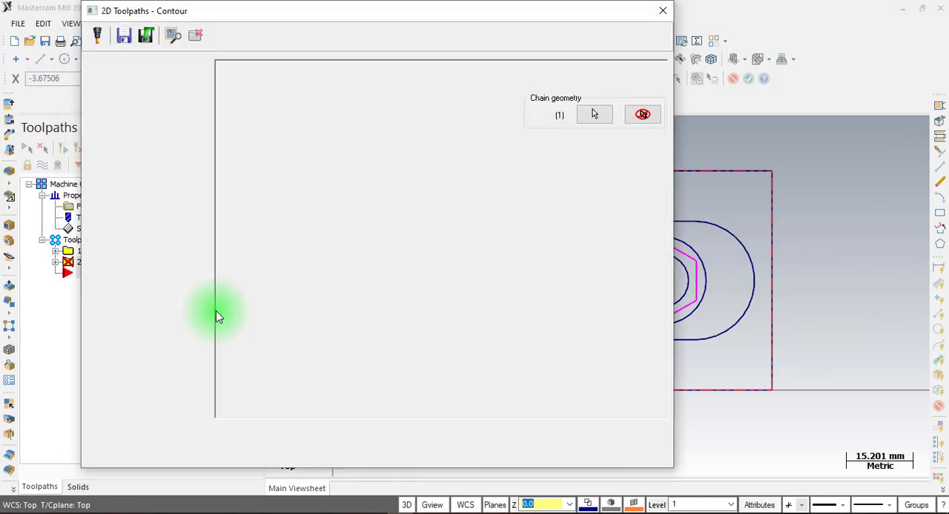
Choose the 10 mm flat endmill for the contour and enable depth cuts with a maximum rough step of 2.0
click(124, 77)
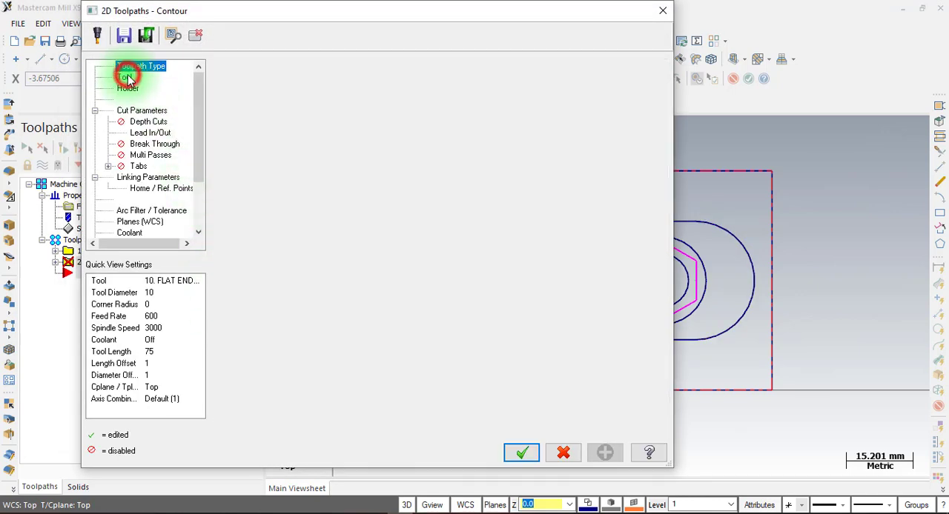
click(256, 104)
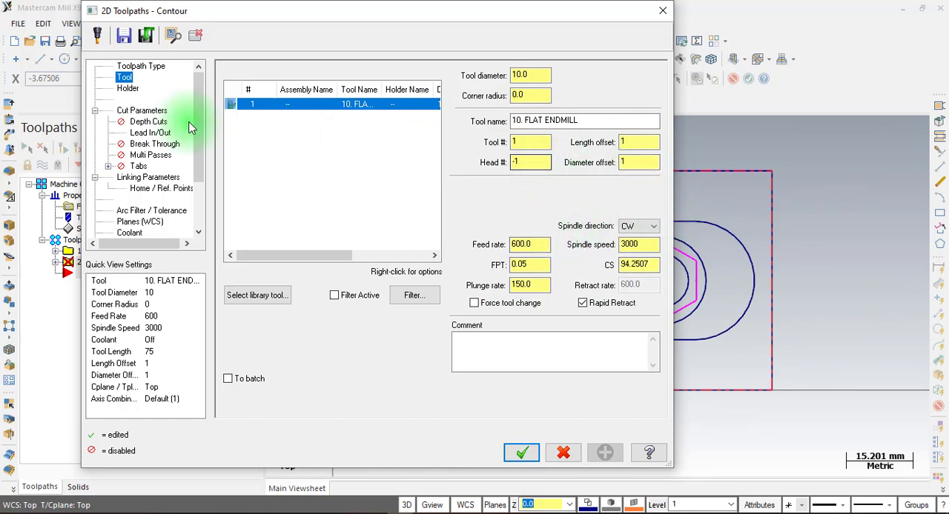
click(130, 112)
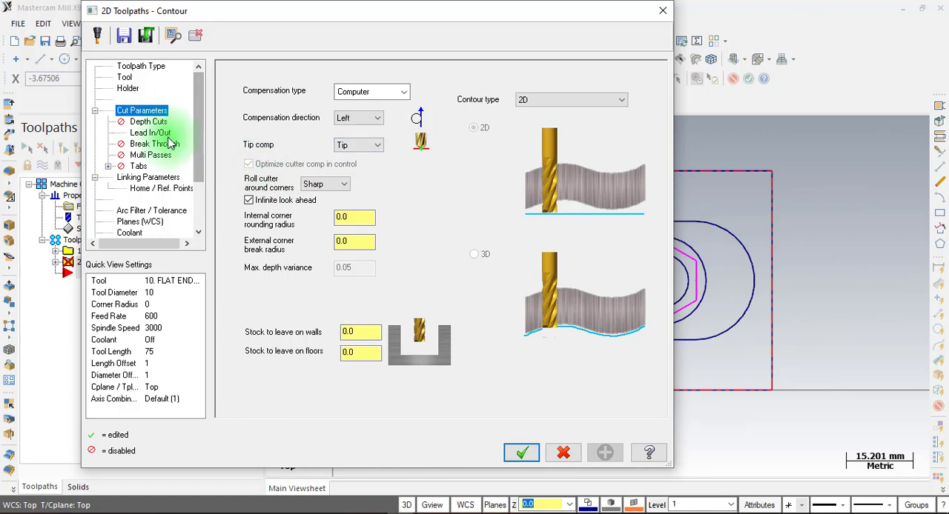
click(148, 121)
click(273, 109)
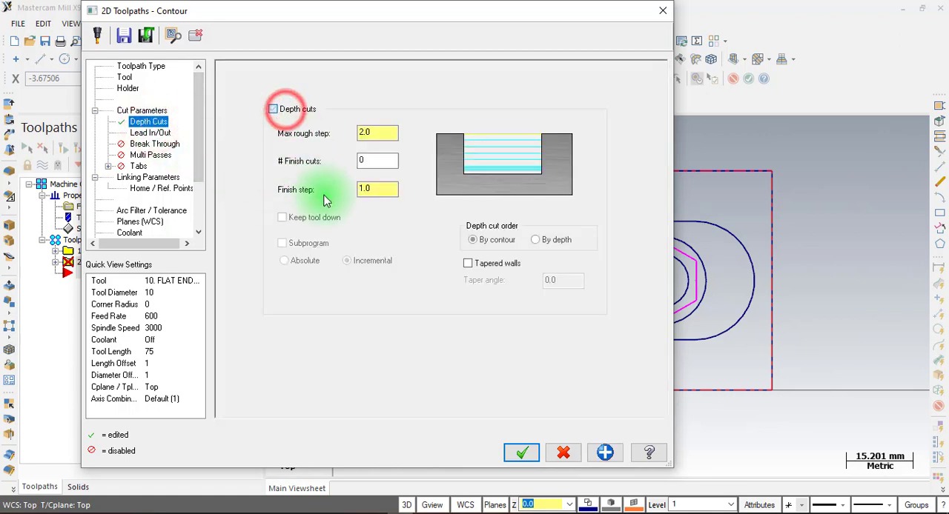
click(377, 132)
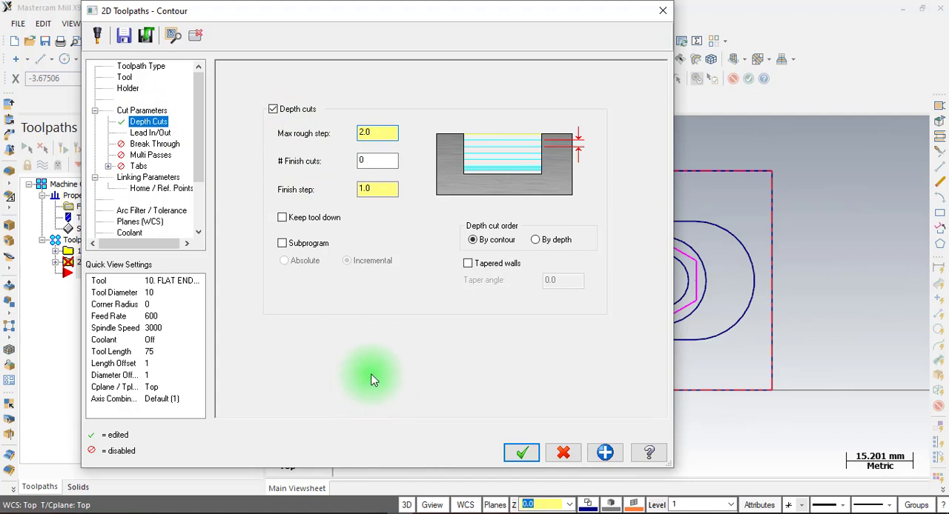
Turn off entering and exiting at the midpoint of closed contours and set the lead-in and lead-out line lengths to 0
click(151, 132)
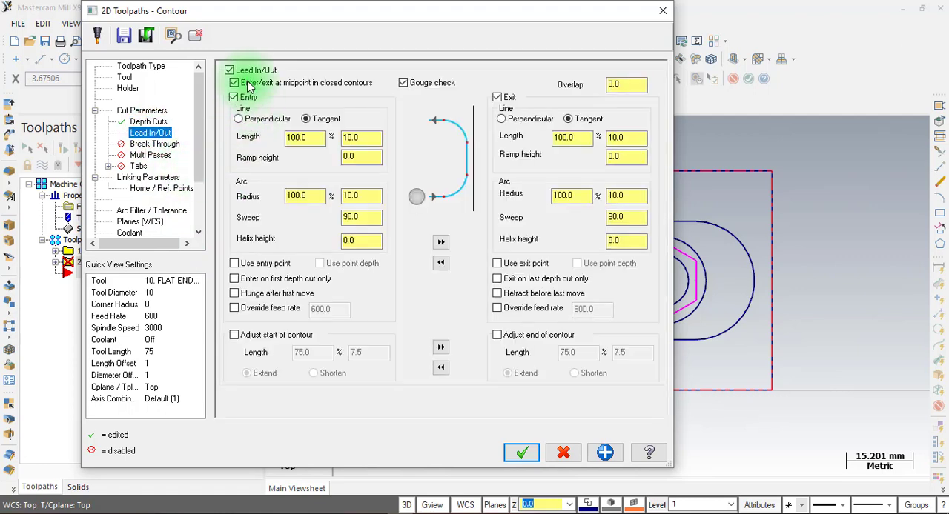
click(248, 86)
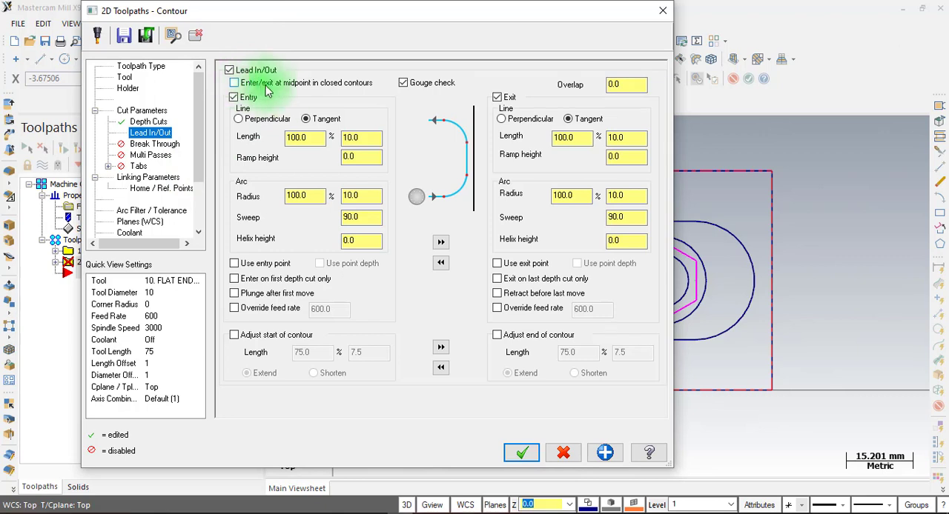
double_click(298, 137)
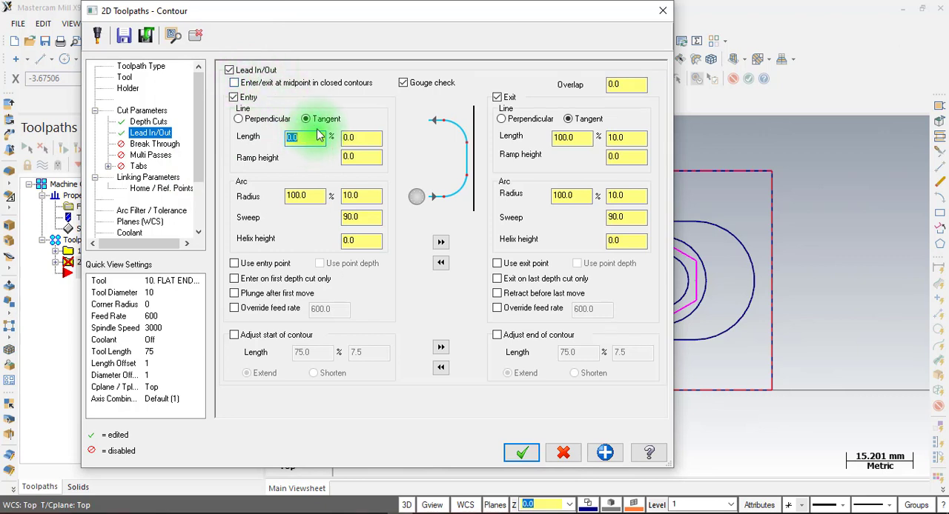
click(441, 244)
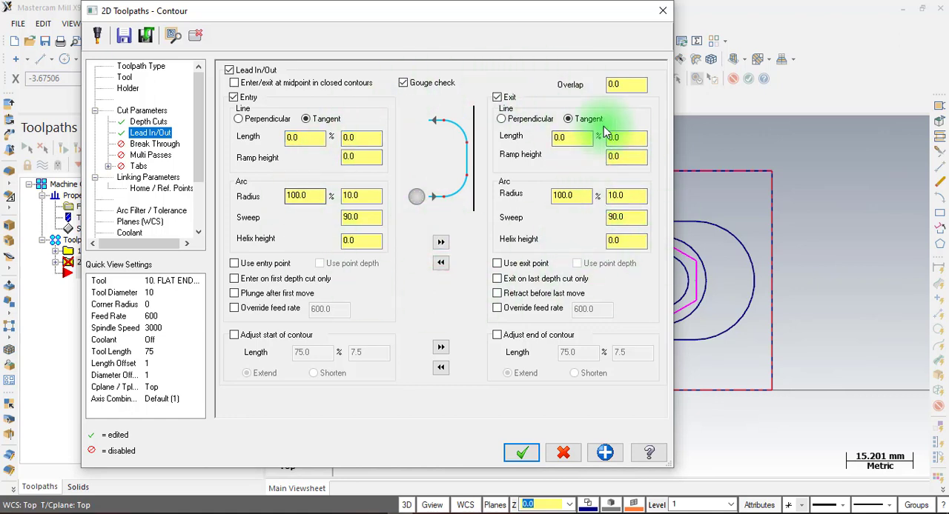
Set the contour's feed plane to 2 incremental and its top of stock to 0 absolute
click(148, 176)
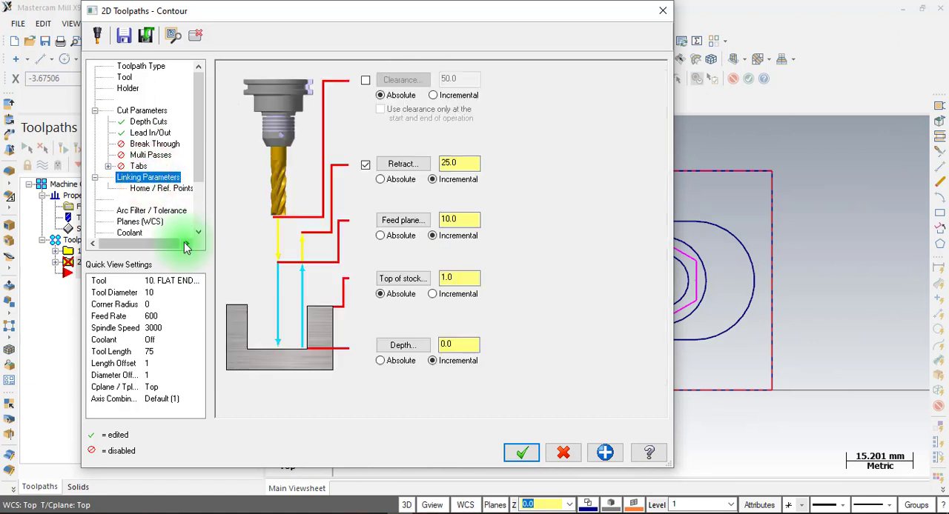
click(465, 216)
text(2)
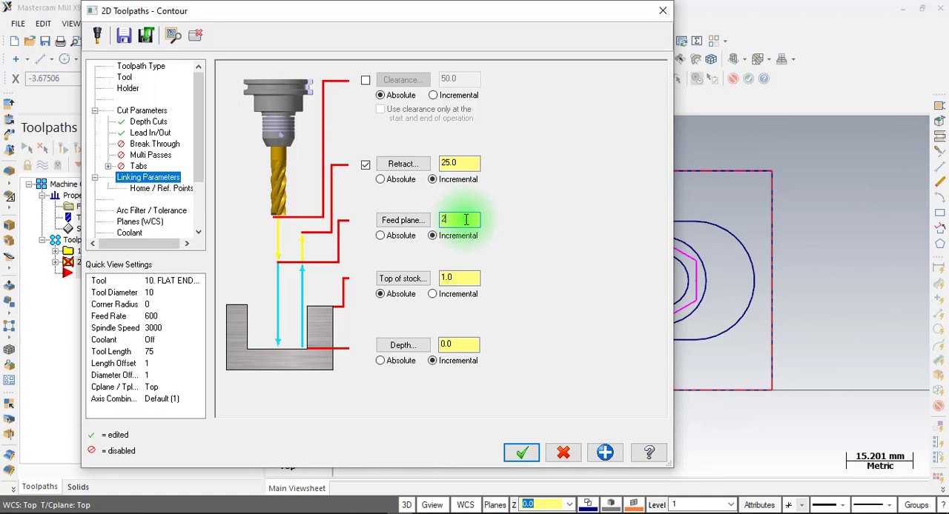
click(464, 277)
text(0)
Check the step depth in the LAT 7.pdf section view, then set the contour's incremental depth to -8 and generate the toolpath
click(461, 344)
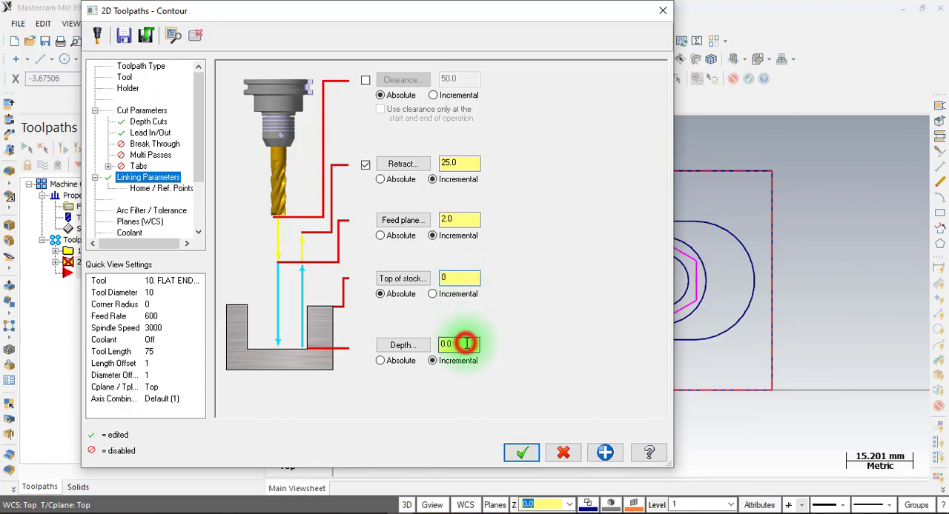
click(373, 512)
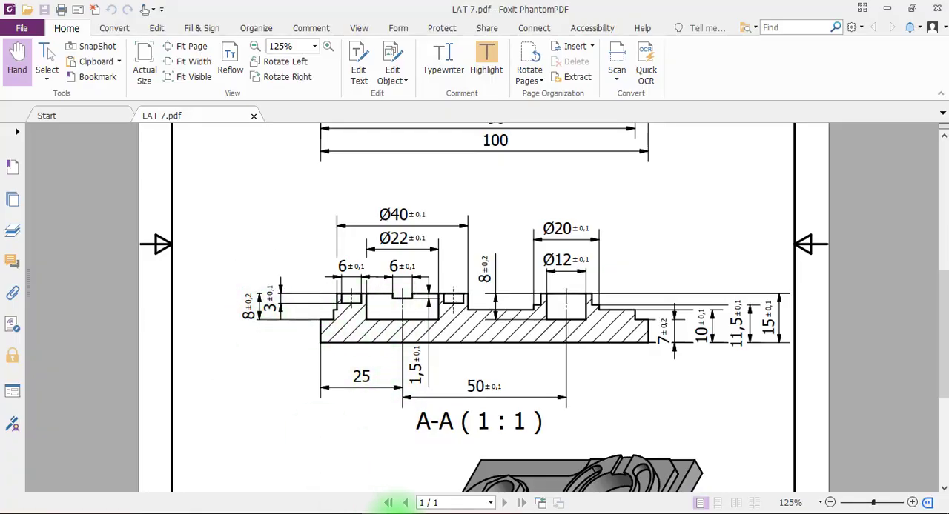
click(392, 510)
double_click(463, 344)
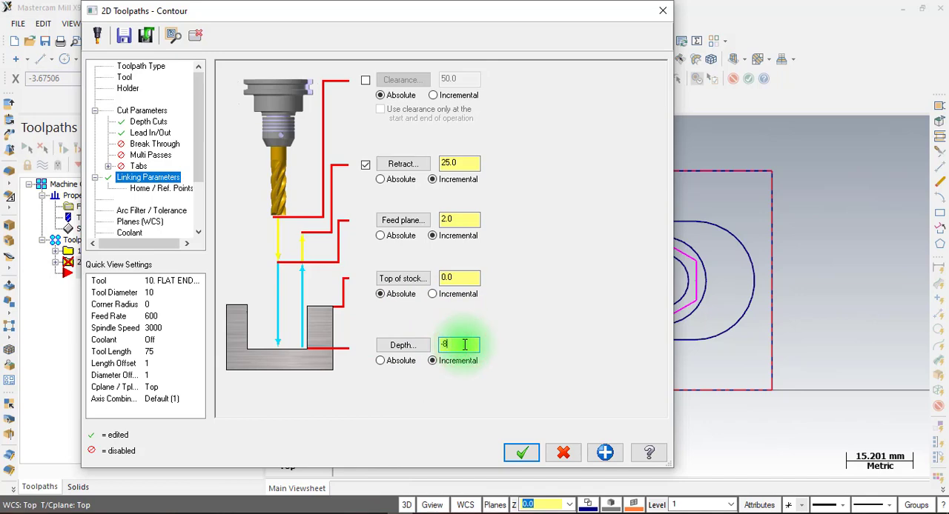
text(-8)
click(521, 452)
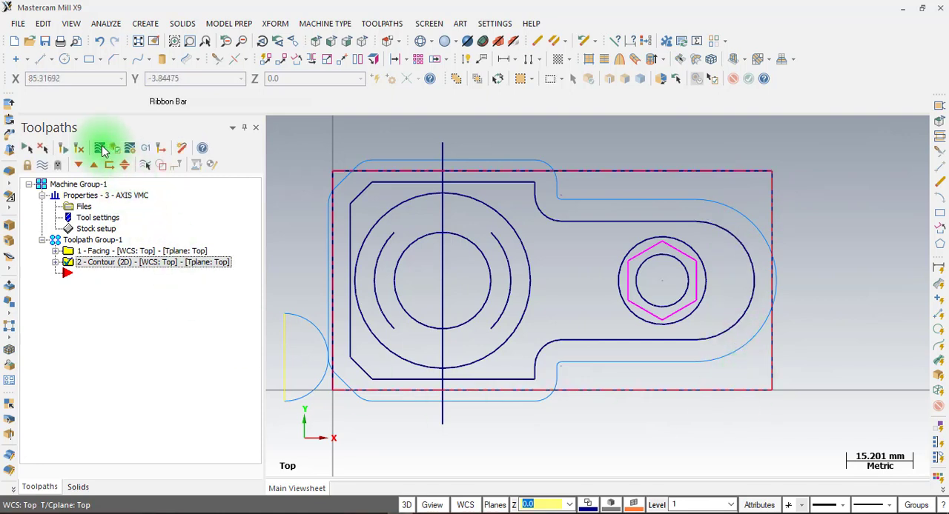
Backplot the contour toolpath with the tool's swept area shown to check its coverage, then close the backplot
click(100, 149)
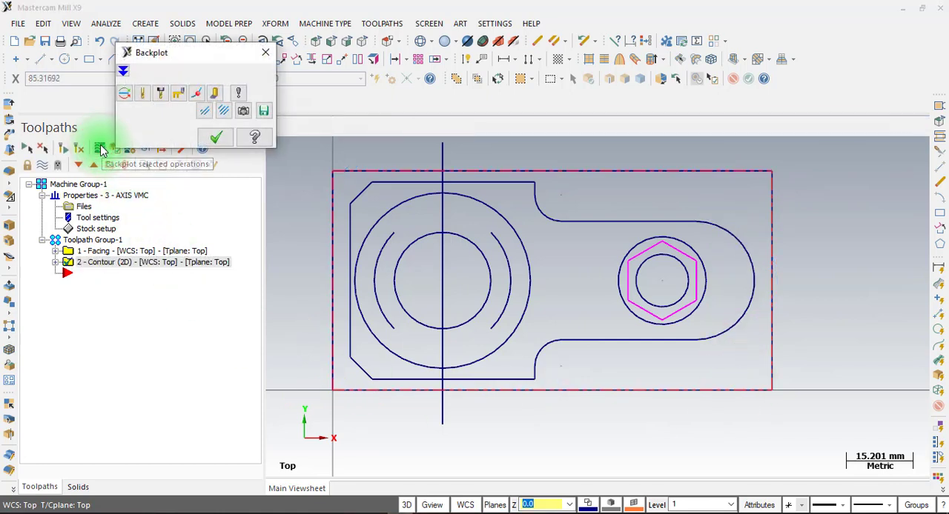
click(214, 94)
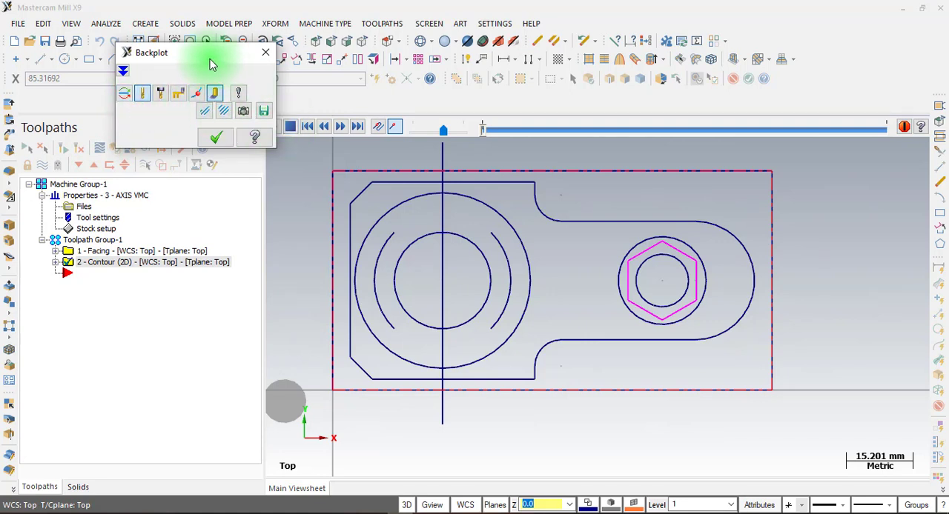
drag(208, 52, 114, 53)
click(273, 127)
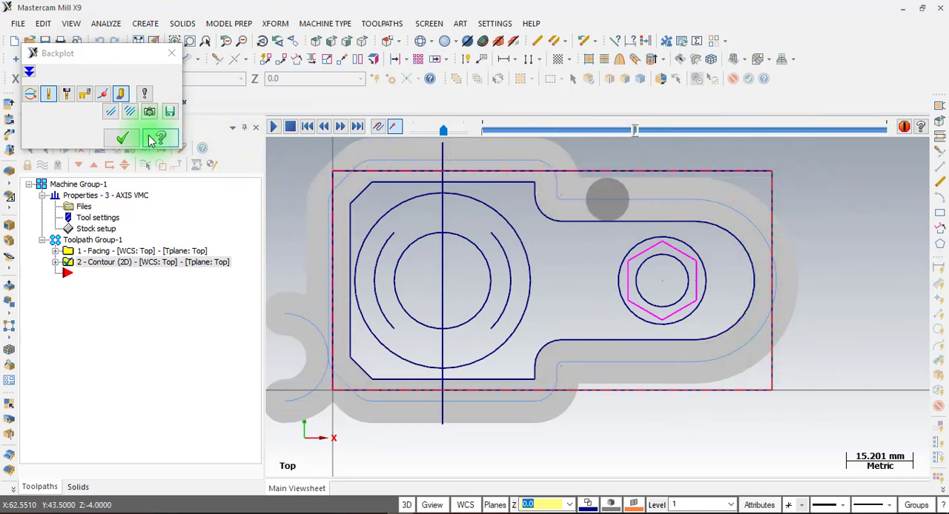
click(123, 138)
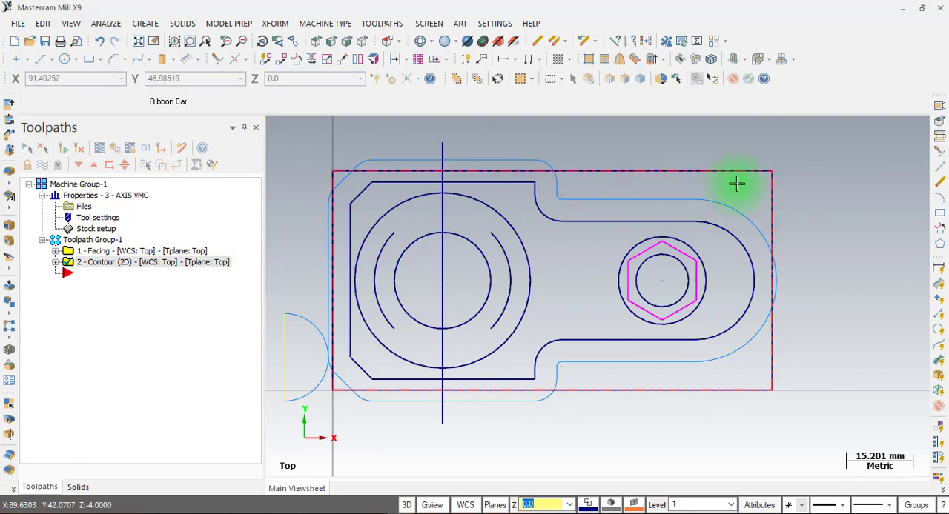
Enable multi passes on the contour operation with 2 rough passes at 7.0 spacing, and regenerate the toolpath
click(55, 263)
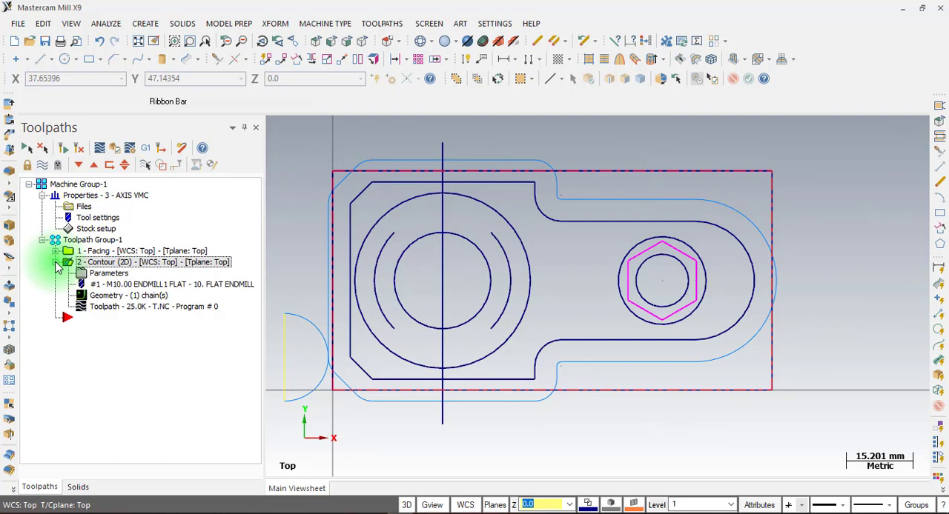
click(109, 274)
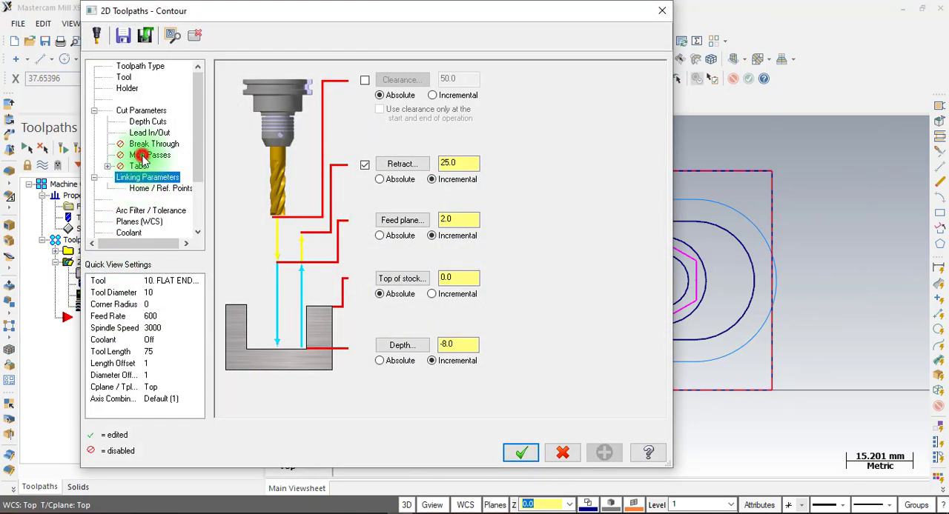
click(141, 156)
click(248, 86)
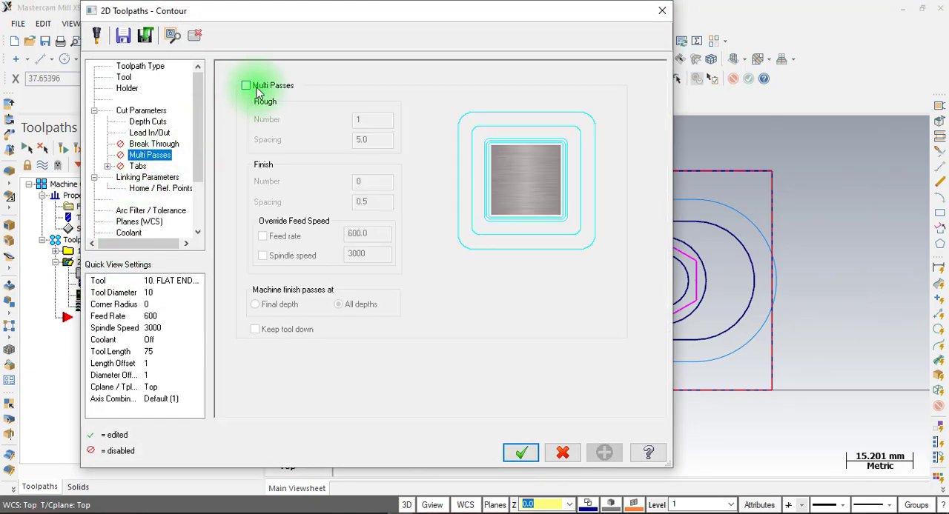
double_click(363, 118)
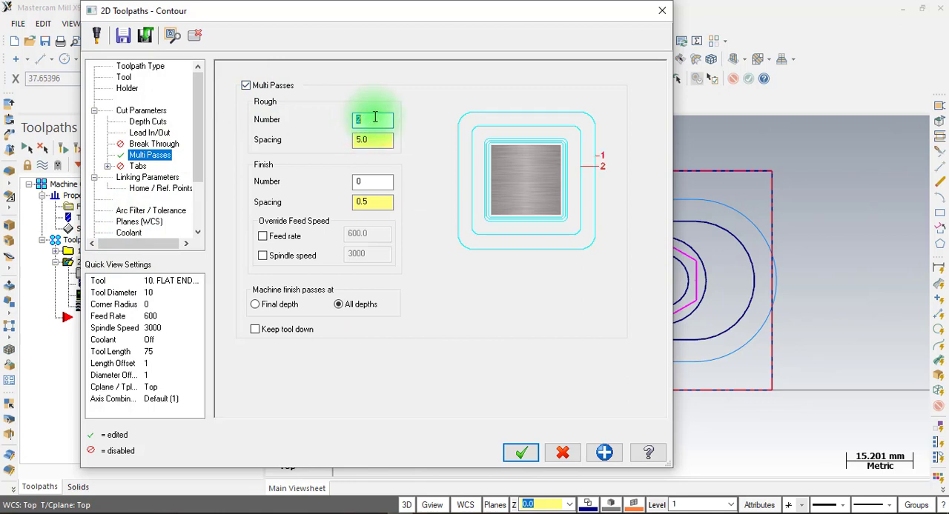
double_click(378, 138)
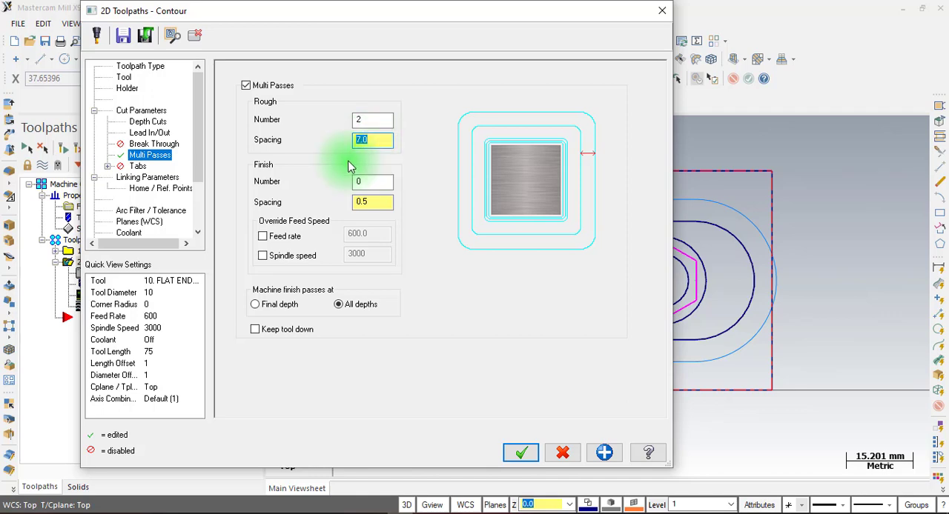
click(519, 454)
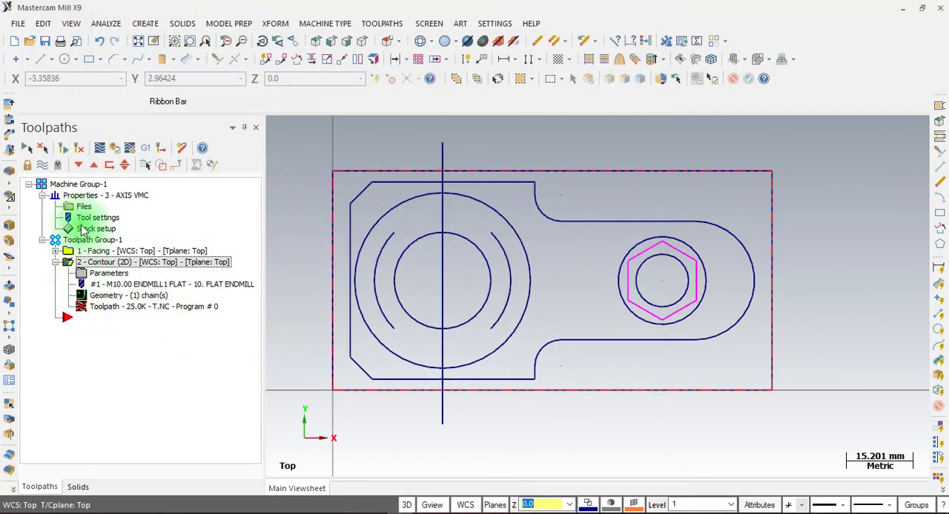
click(63, 149)
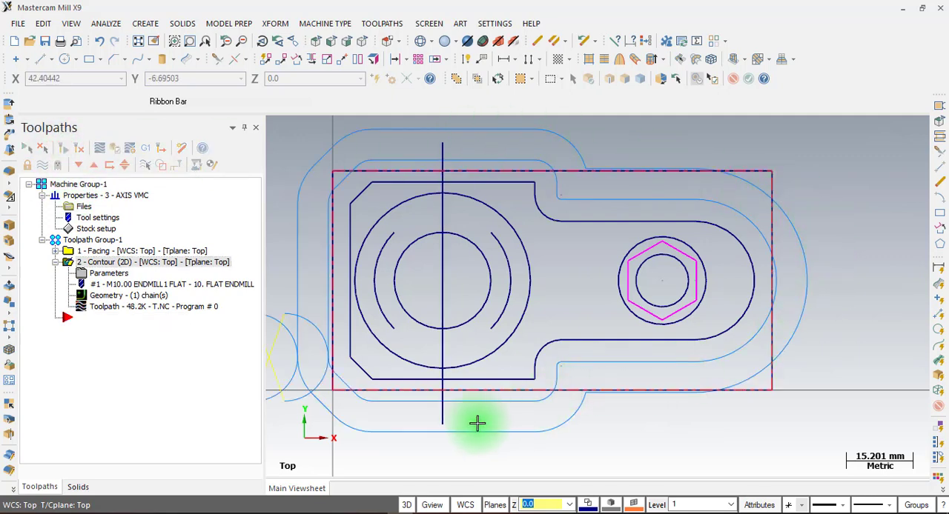
Verify the facing and contour operations together with a material-removal simulation, inspect the machined stock, and close the simulator
click(86, 241)
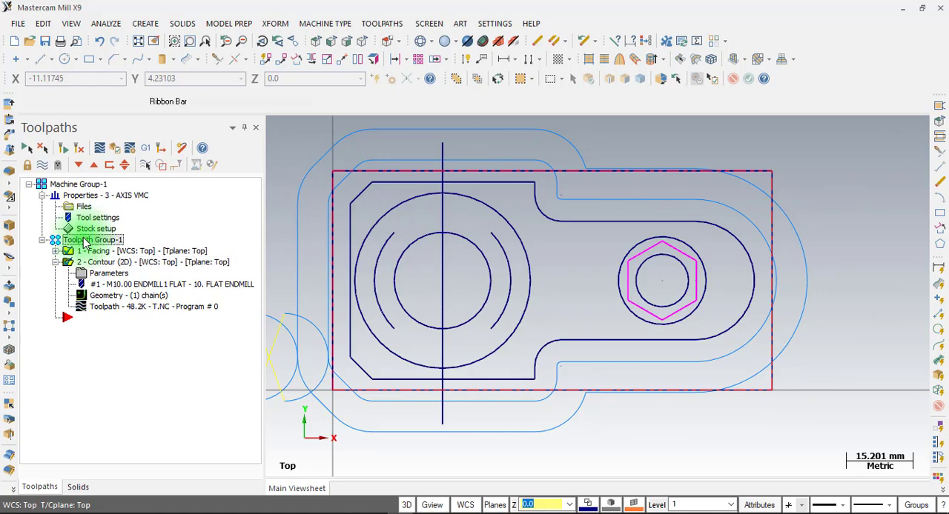
click(119, 152)
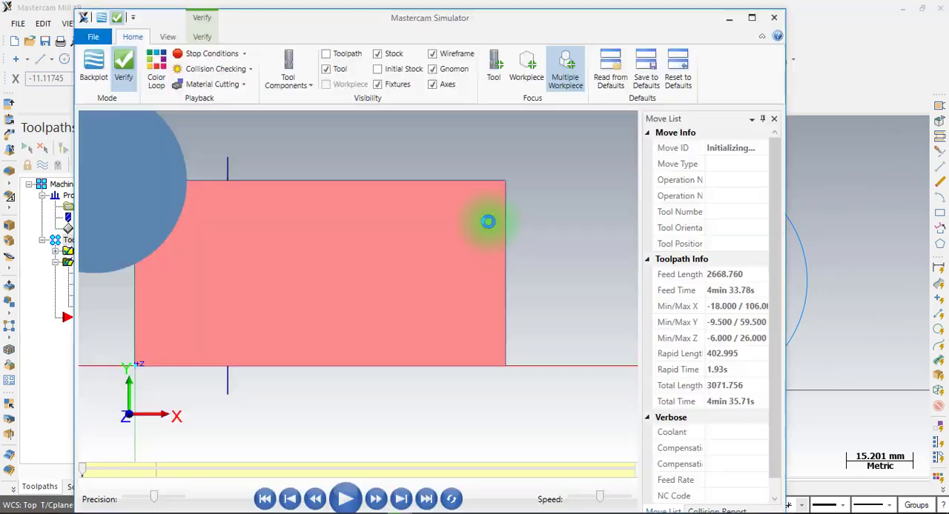
middle_drag(468, 290, 275, 260)
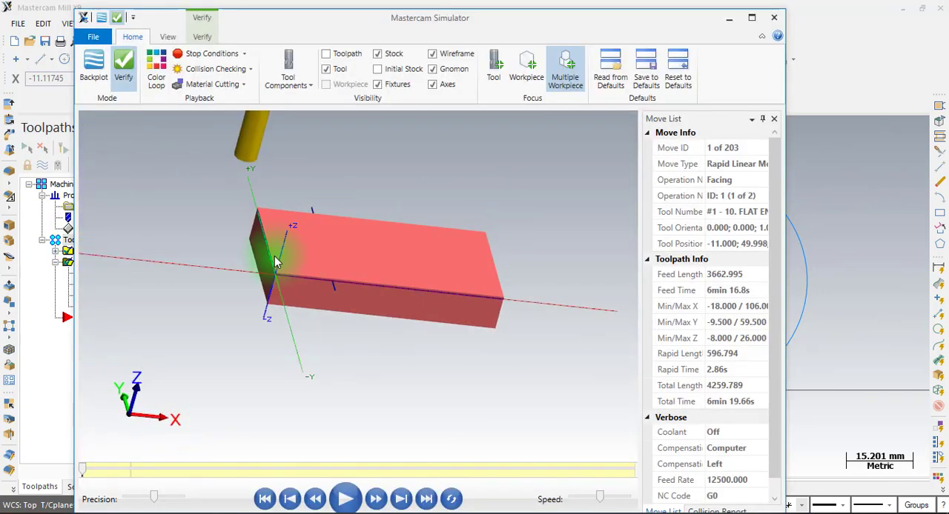
click(345, 499)
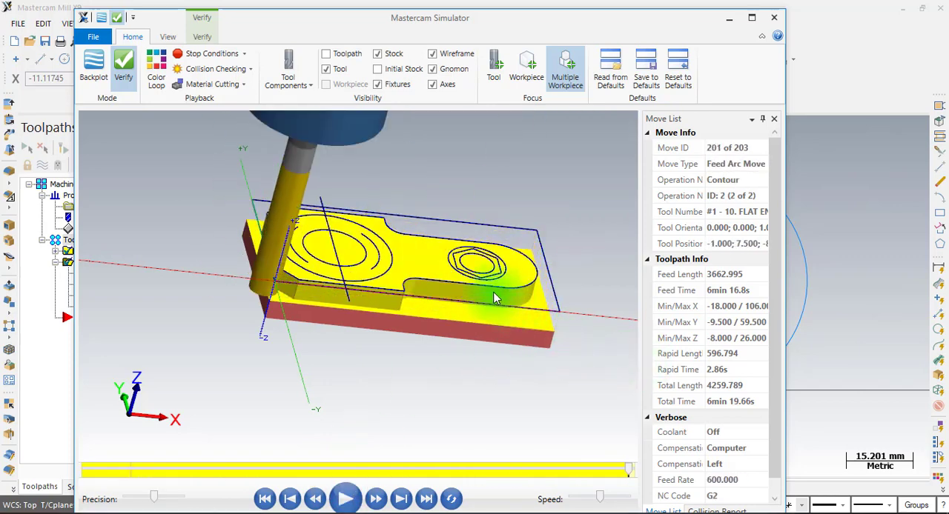
middle_drag(478, 283, 409, 306)
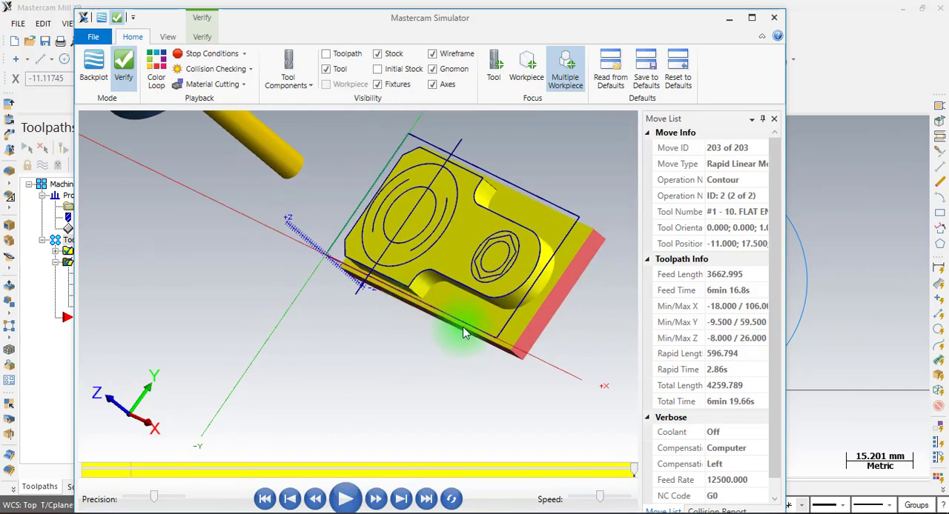
click(774, 17)
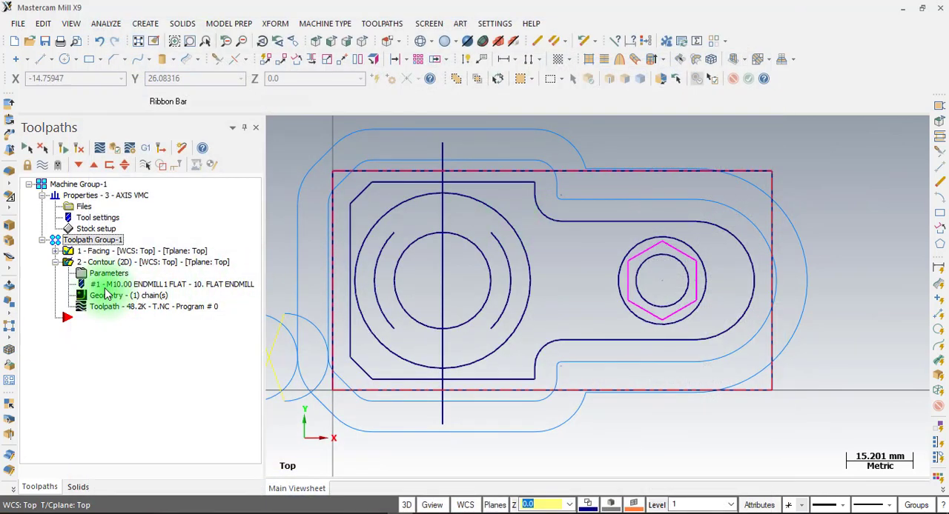
Hide the display of both toolpaths and collapse the contour operation in the toolpath tree
click(39, 166)
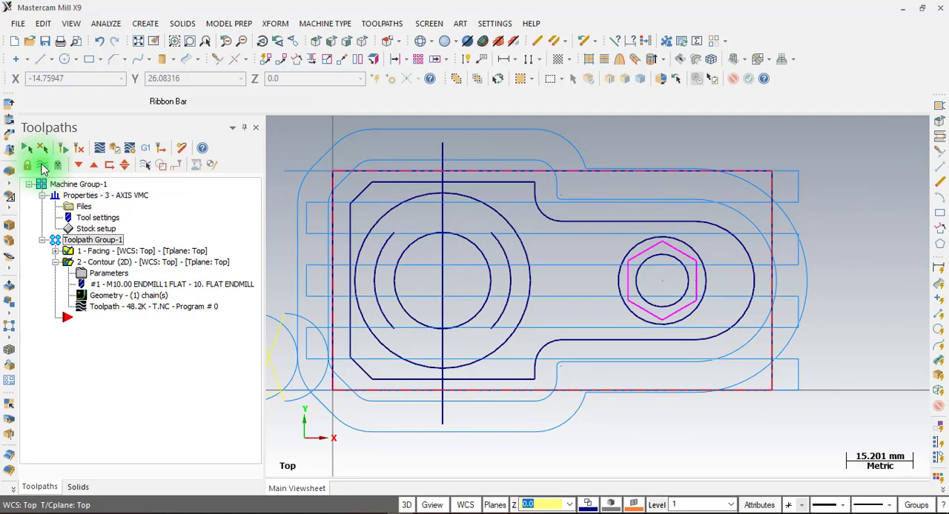
click(42, 169)
click(55, 262)
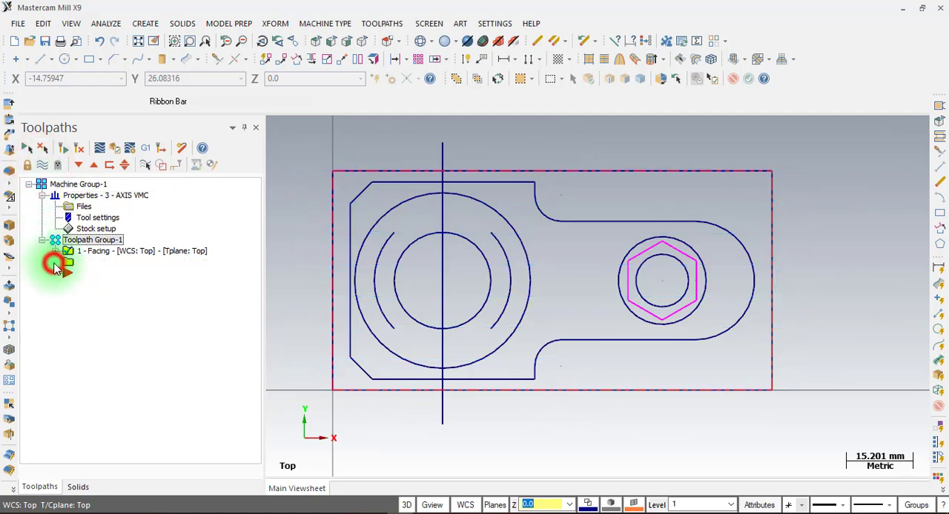
click(61, 321)
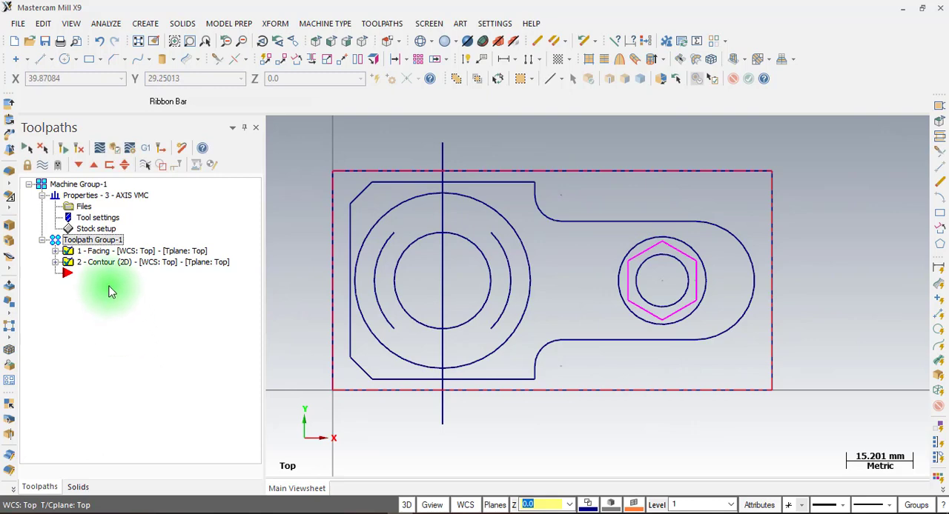
Start a new contour toolpath, chaining the Ø40 circle clockwise with its direction reversed and the outer Ø20 circle around the hexagon
click(384, 24)
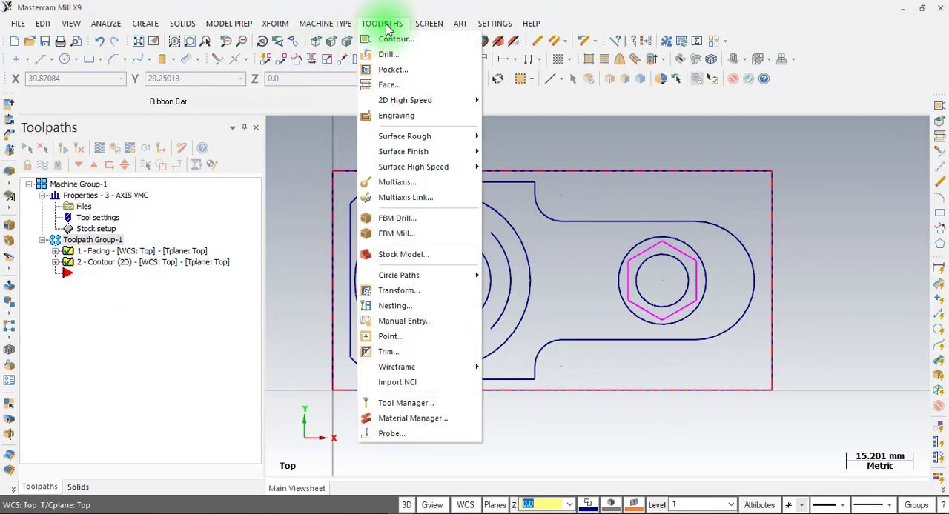
click(384, 26)
right_click(102, 302)
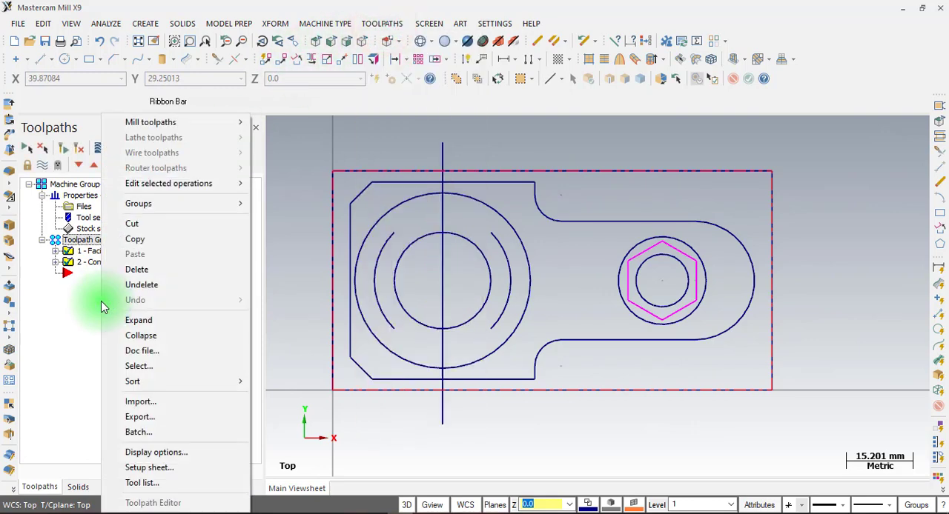
mouse_move(214, 122)
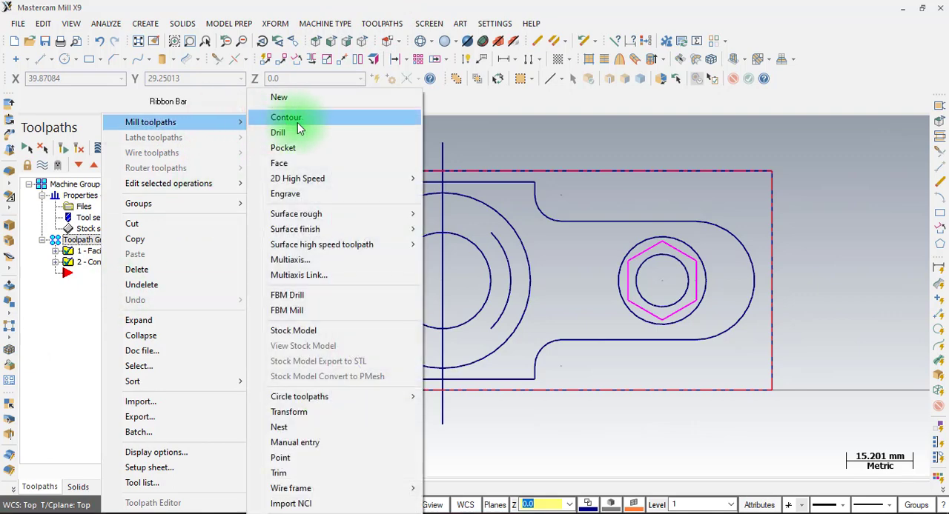
click(297, 119)
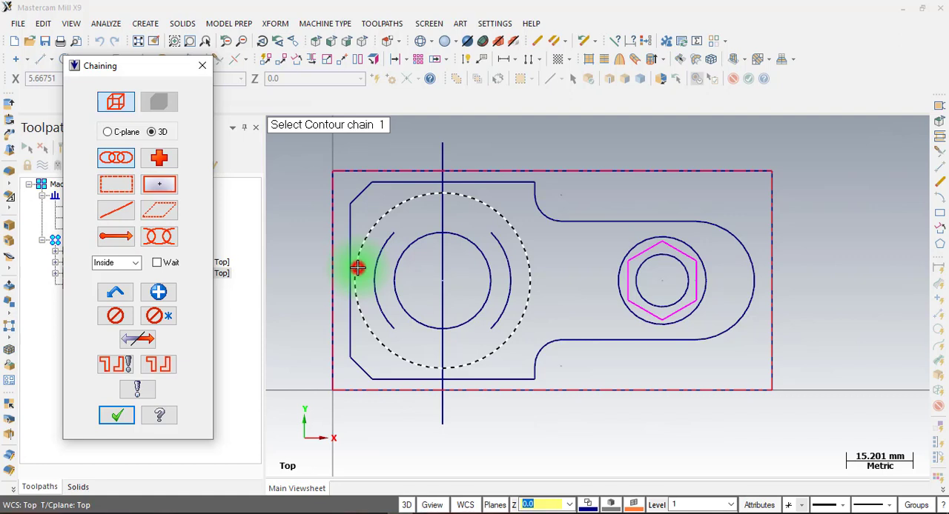
click(357, 268)
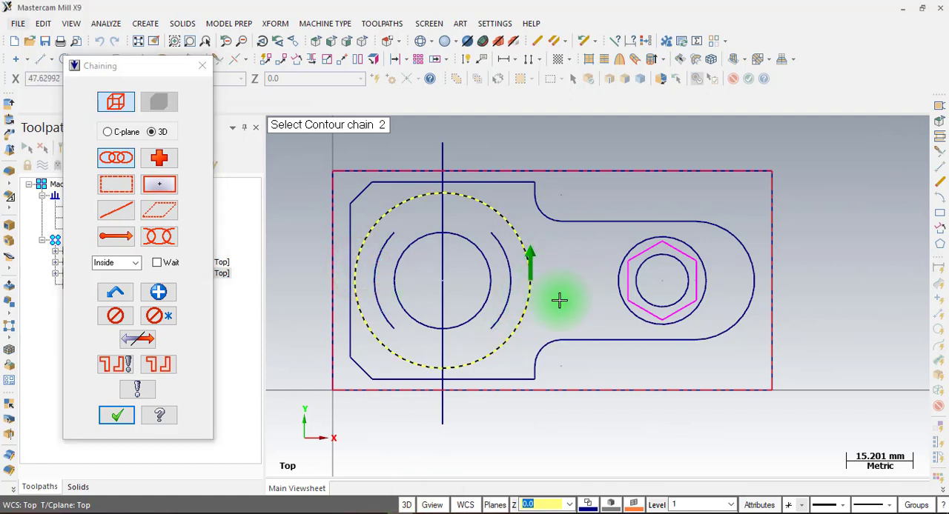
click(133, 341)
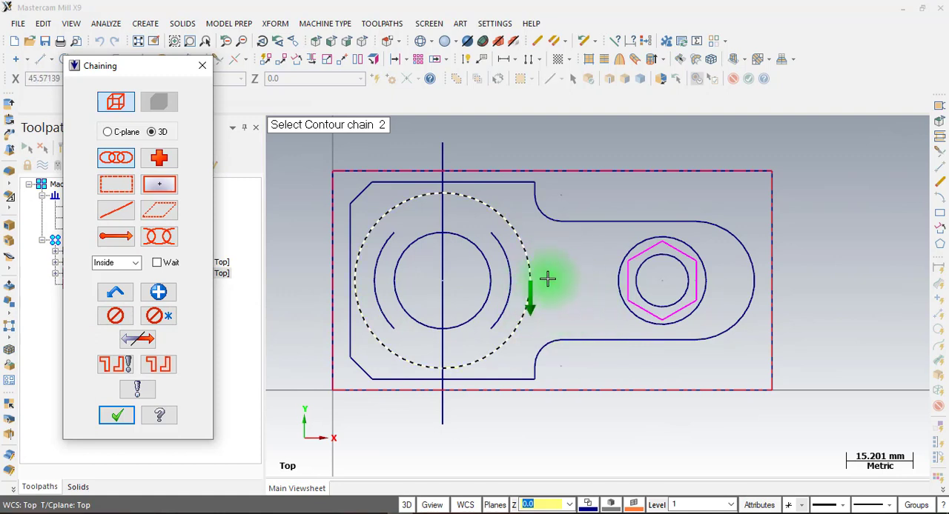
click(611, 284)
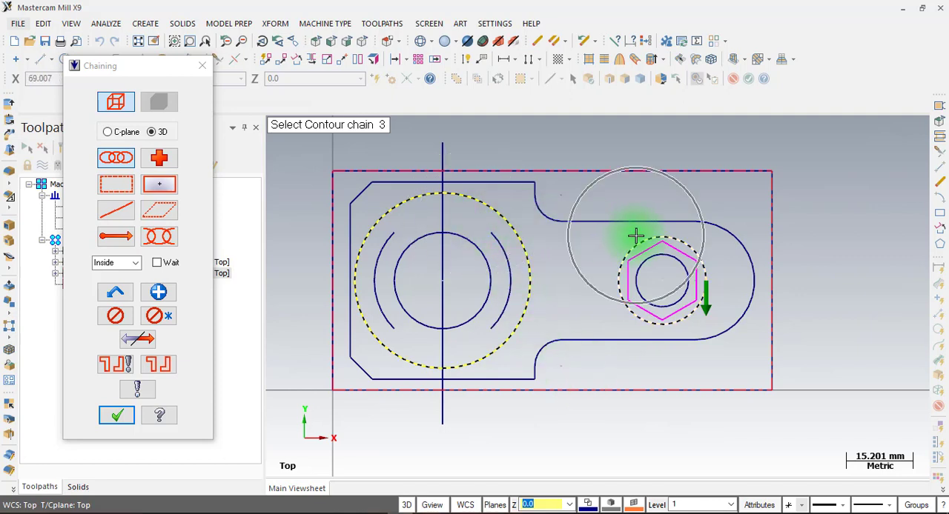
click(116, 415)
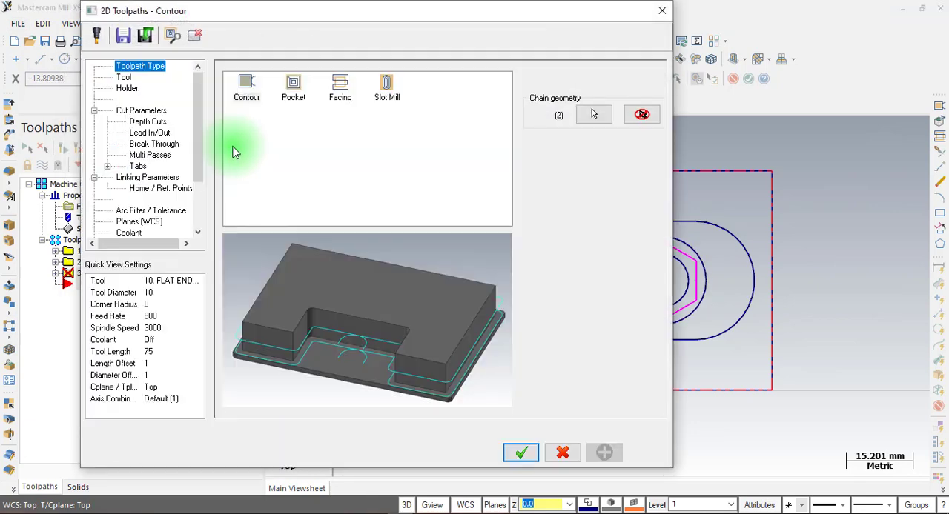
Select the 10 mm flat endmill for the new contour, review its cut settings, and turn off multi passes
click(124, 77)
click(296, 107)
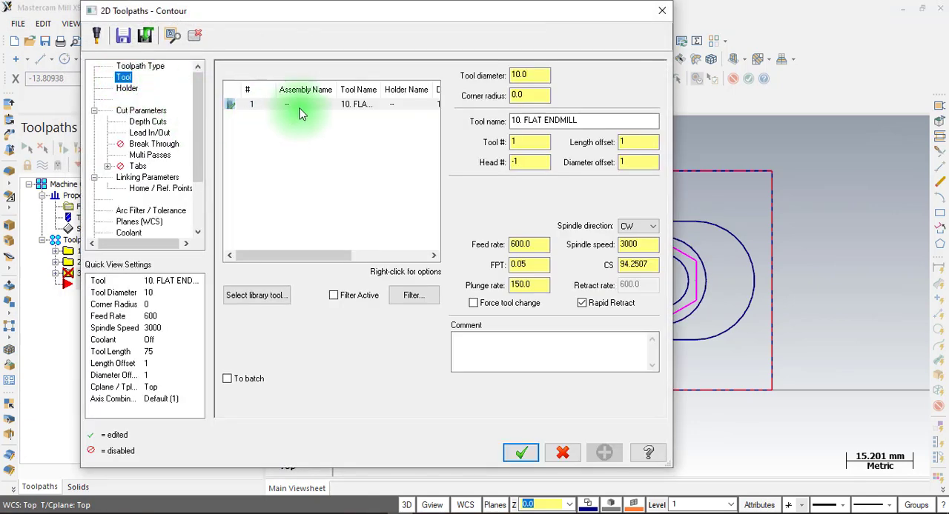
click(139, 110)
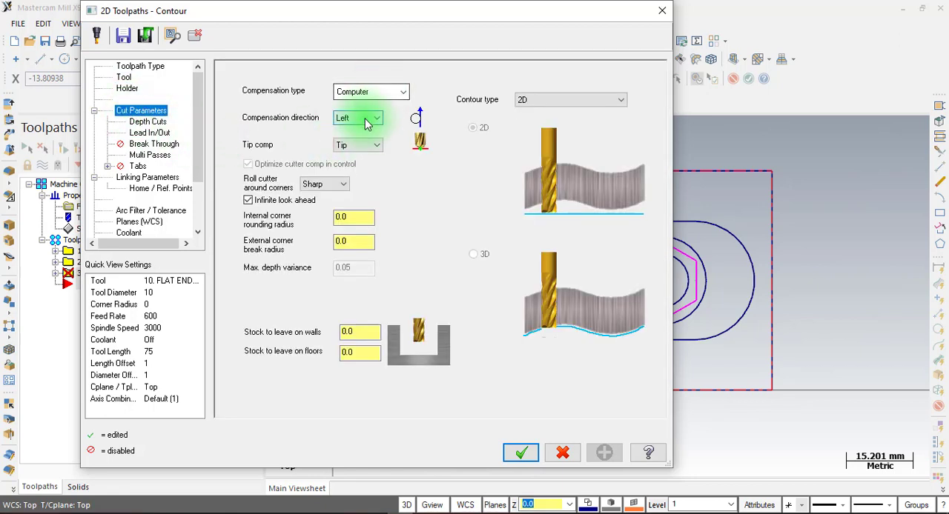
click(148, 123)
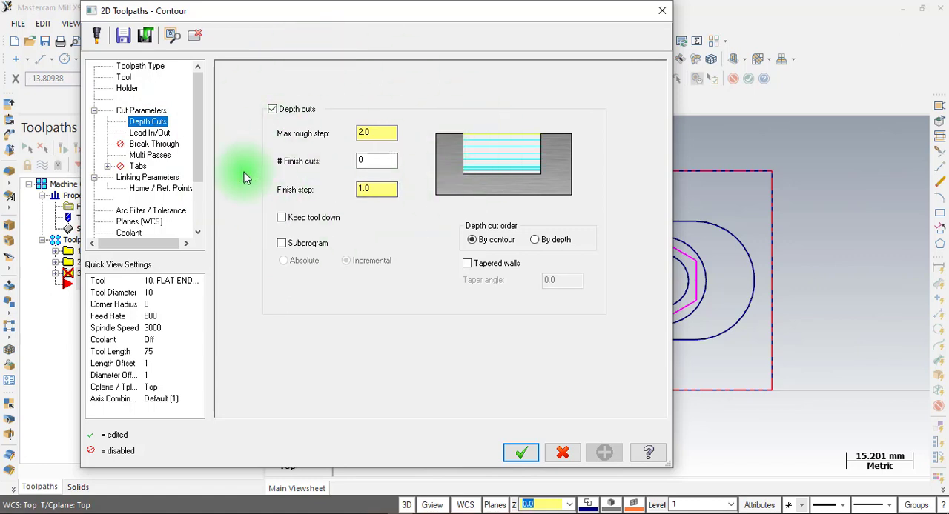
click(153, 135)
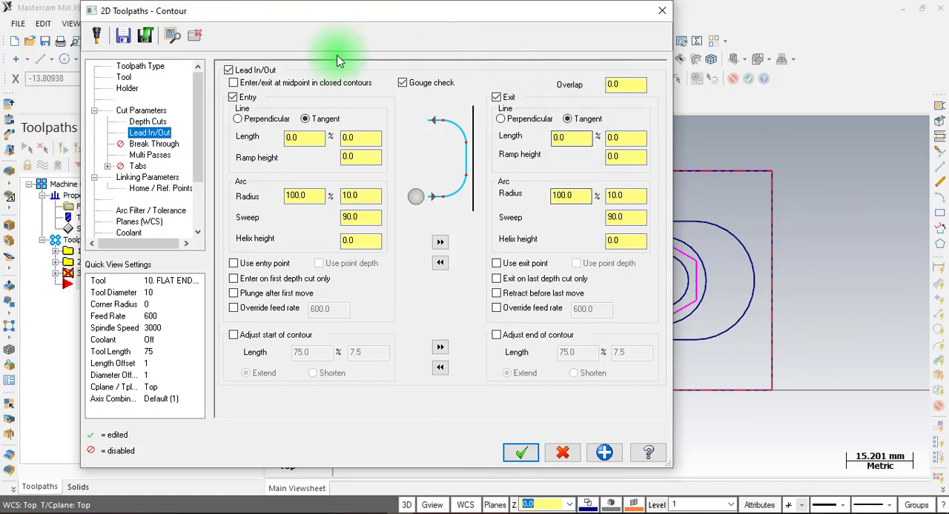
click(150, 155)
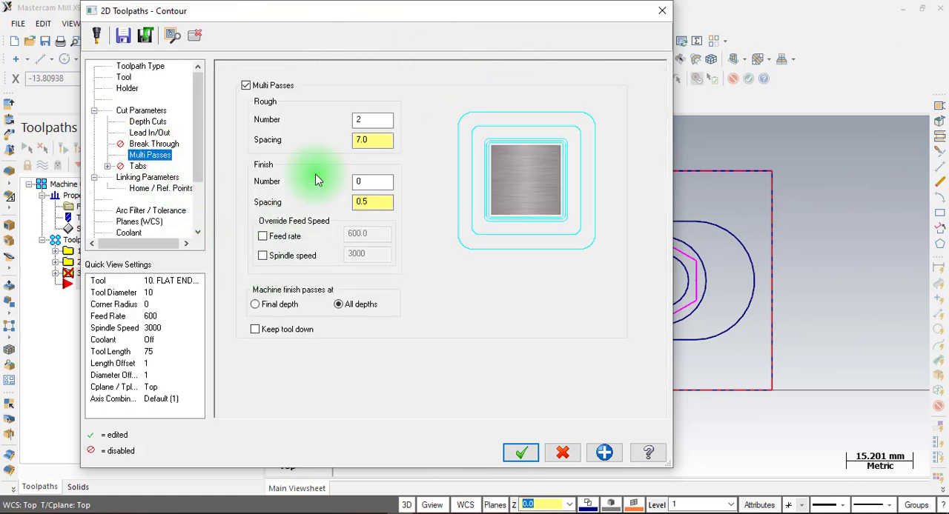
click(247, 86)
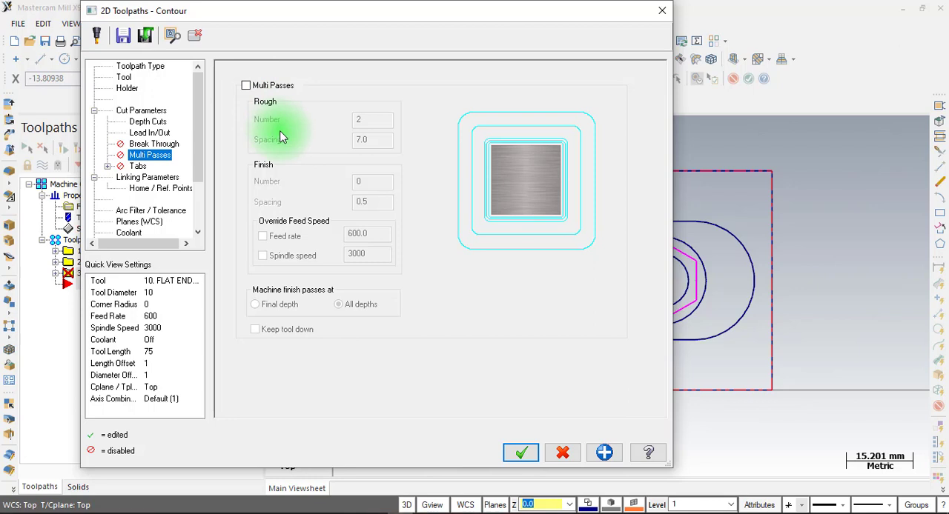
Set the new contour's absolute top of stock to 0.0 in the linking parameters
click(144, 178)
click(459, 180)
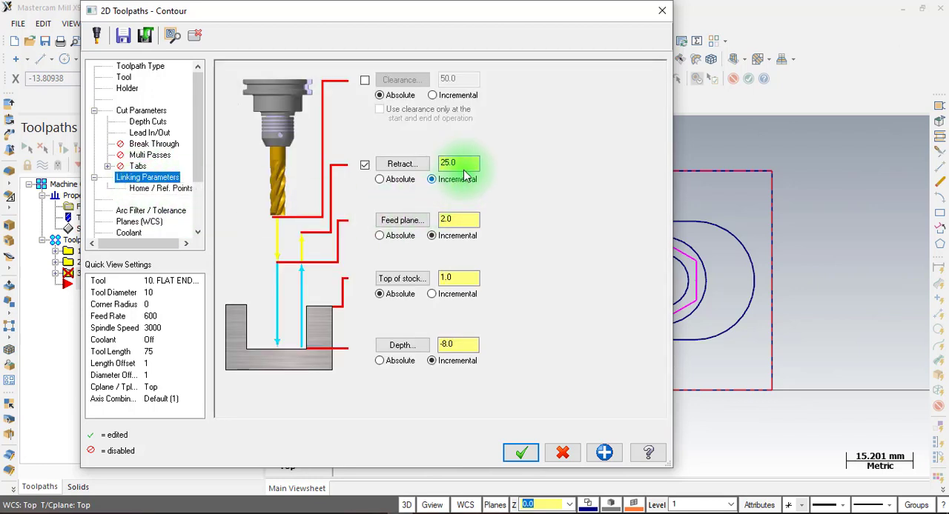
click(460, 219)
click(465, 278)
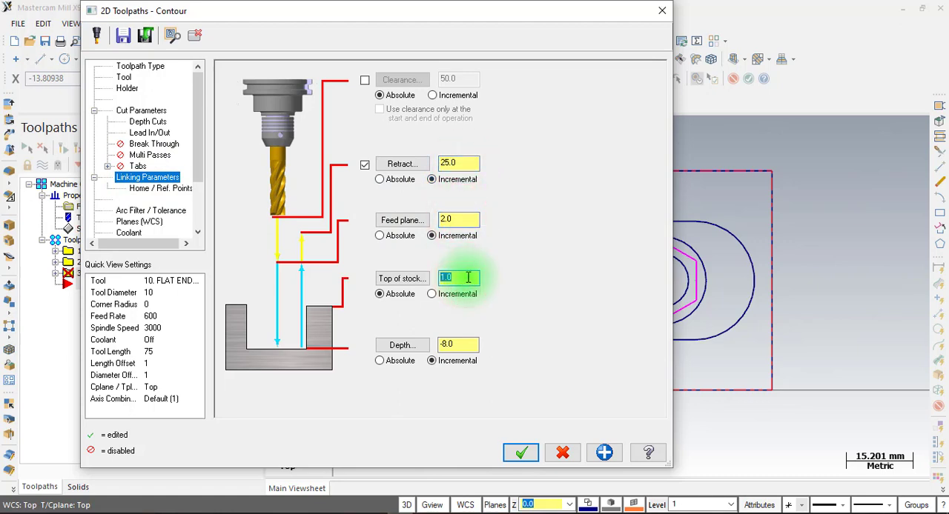
Check the section A-A heights in LAT 7.pdf in Foxit PhantomPDF, return to Mastercam, set the contour depth to -5.0, and generate the toolpath
key(alt+Tab)
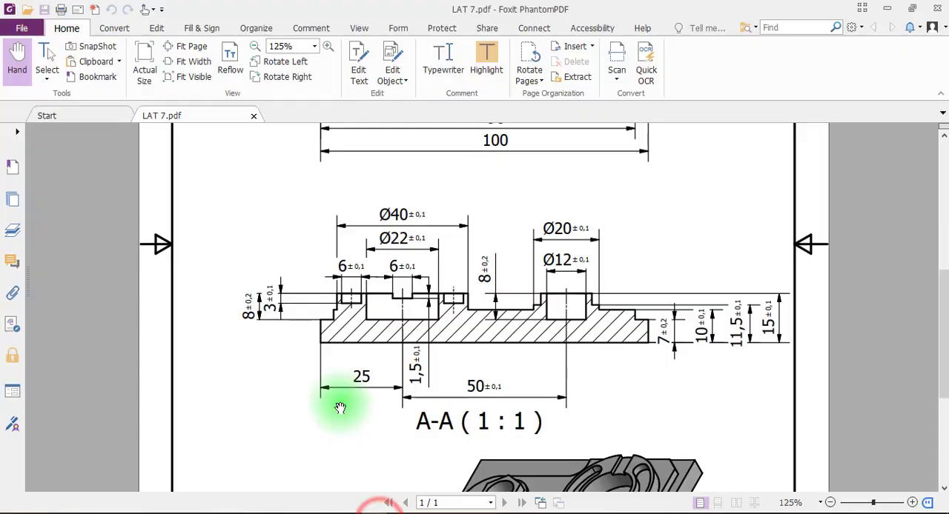
scroll(389, 335, down, 3)
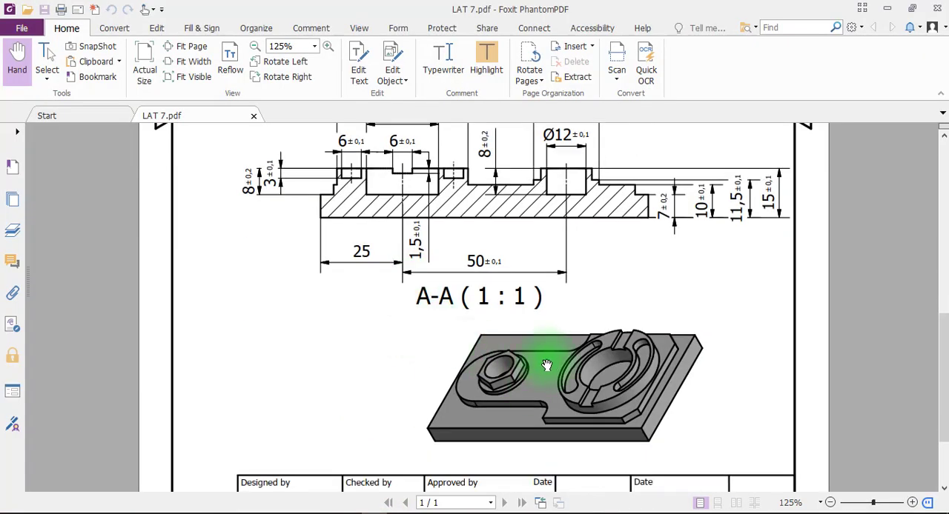
scroll(529, 390, up, 2)
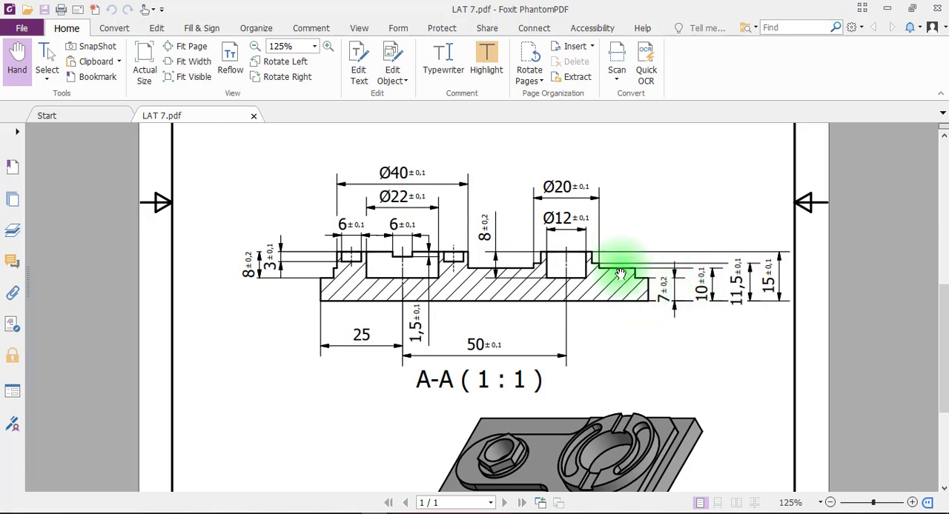
click(400, 511)
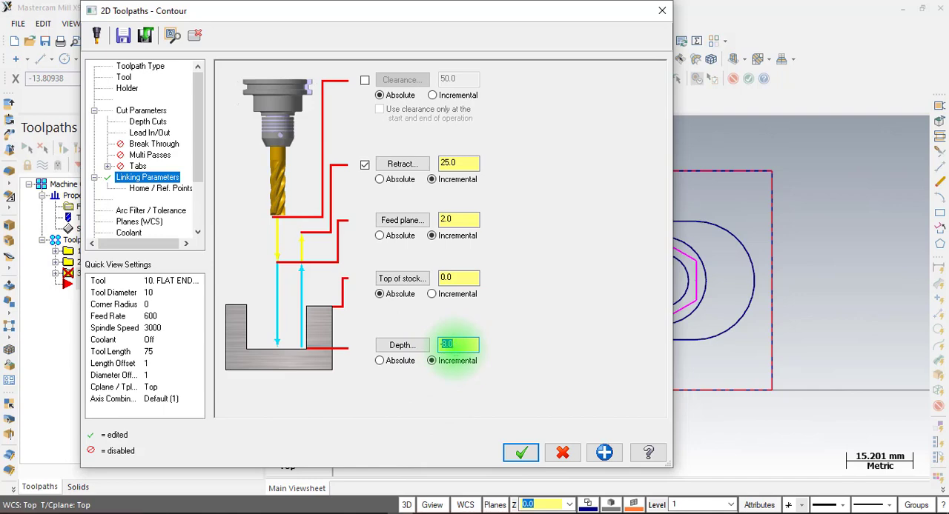
click(520, 453)
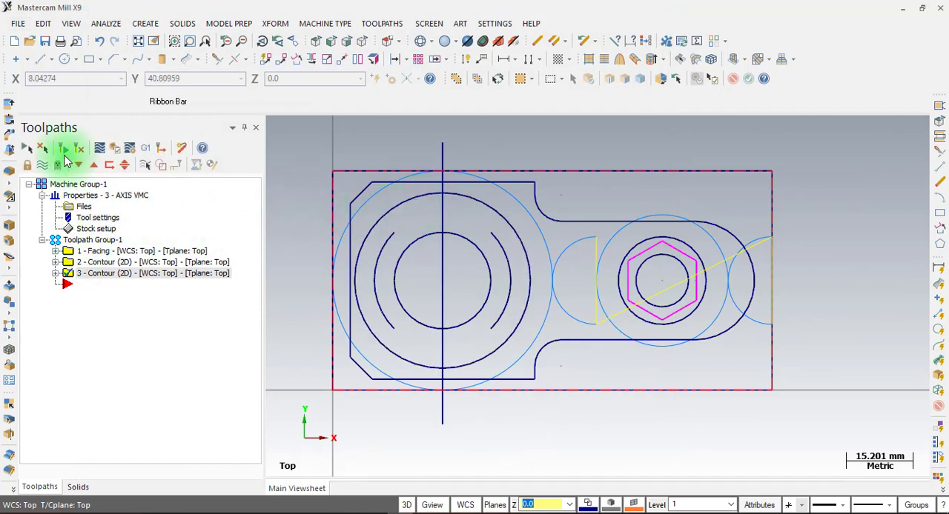
Backplot the two-circle contour with its toolpath display hidden and the tool's swept area shown, close the backplot, and redisplay the toolpath
click(43, 165)
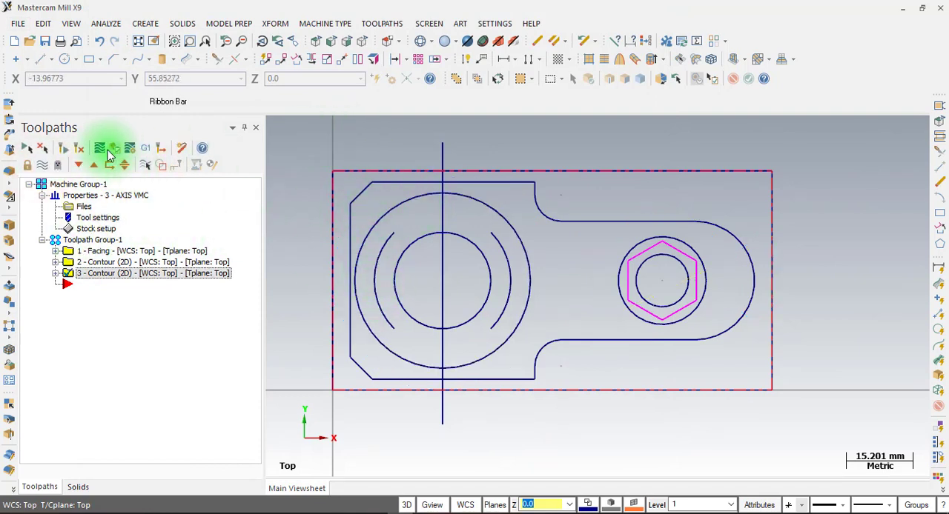
click(101, 152)
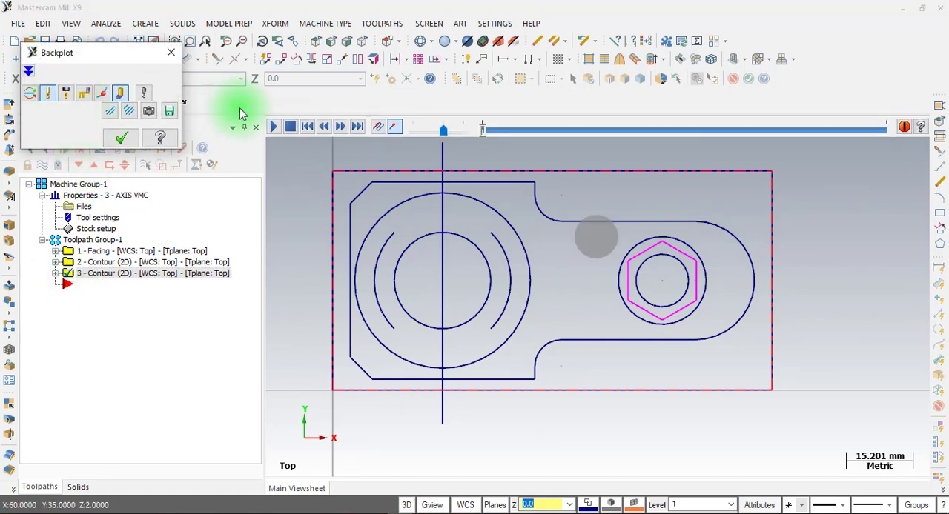
click(273, 128)
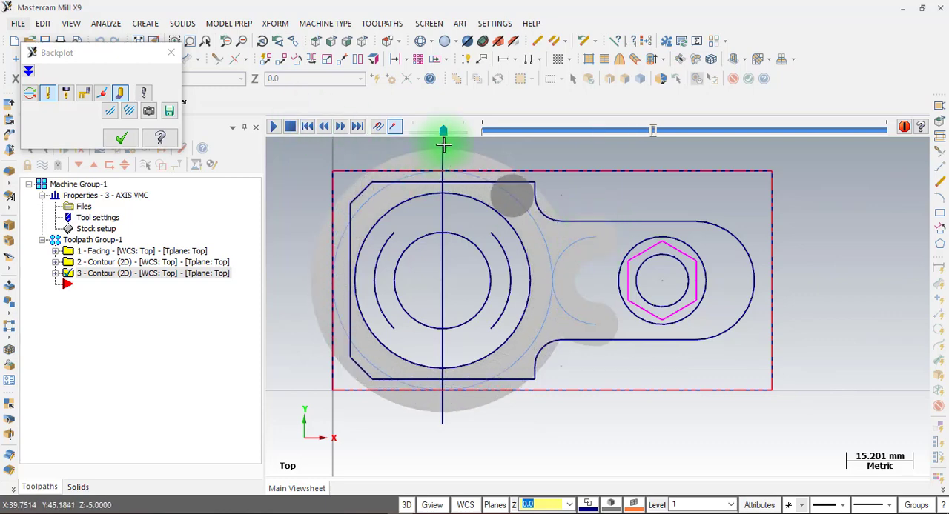
drag(444, 134, 459, 132)
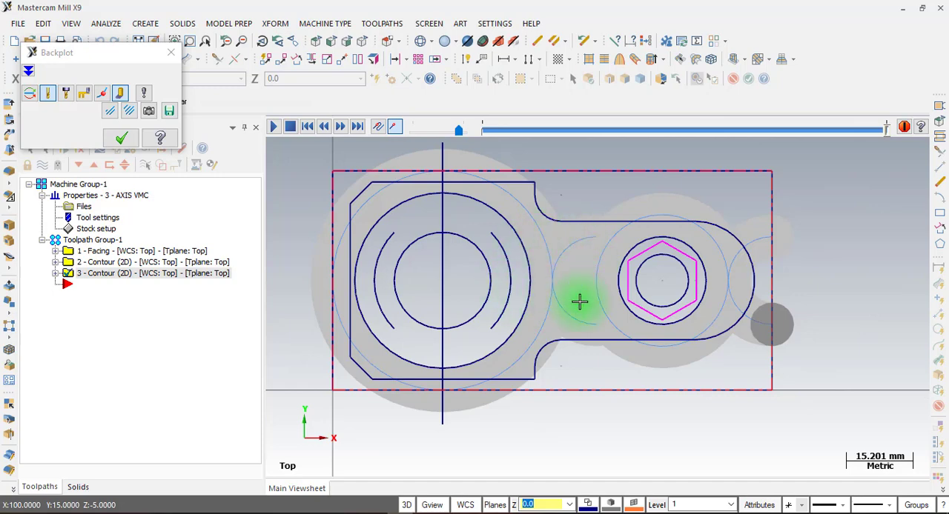
click(122, 142)
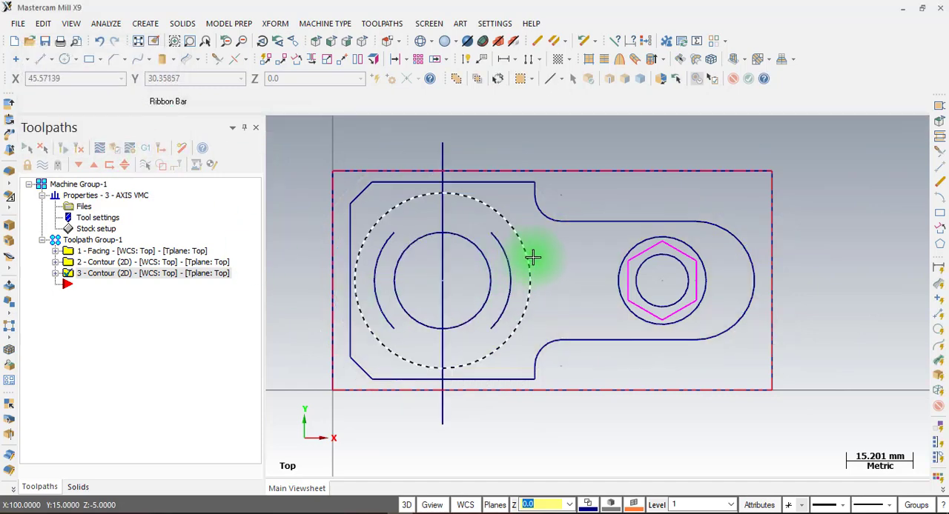
click(43, 166)
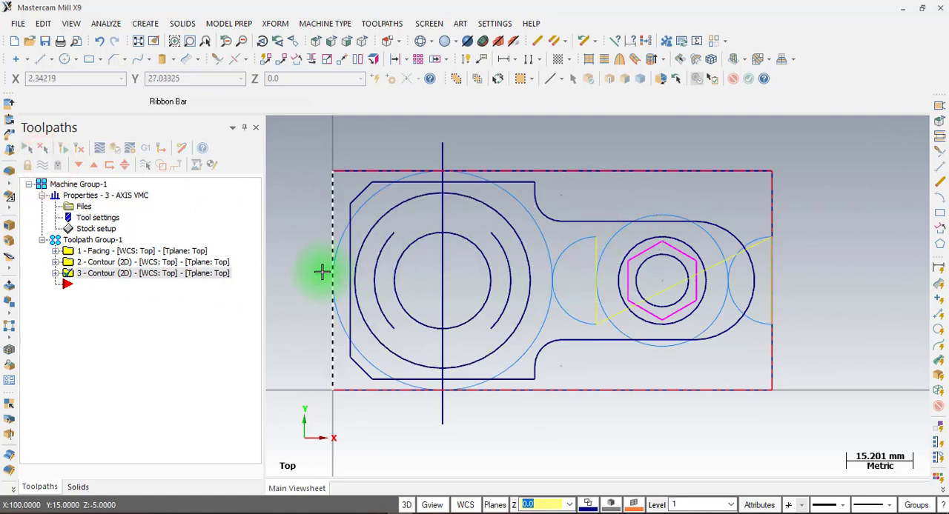
key(ctrl)
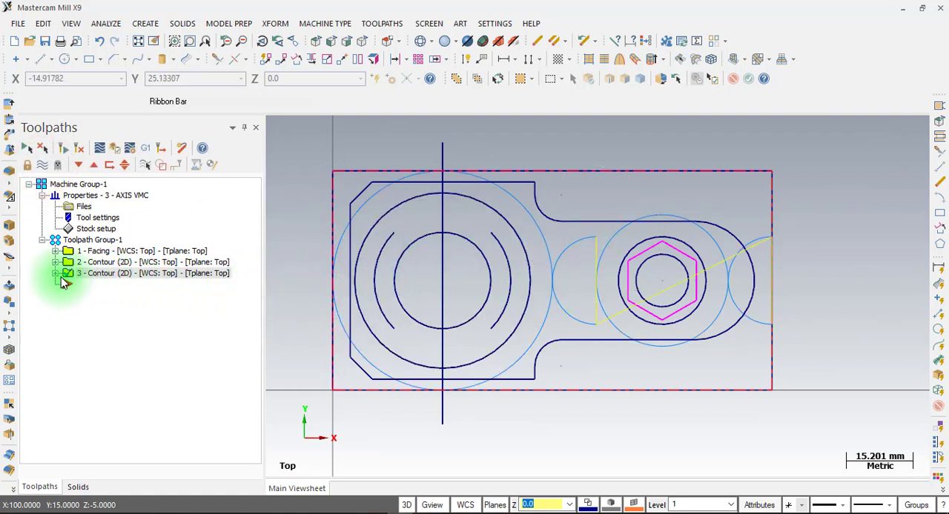
Move the start point of contour operation 3's large-circle chain dynamically to the circle's left quadrant at X5, Y25
click(56, 274)
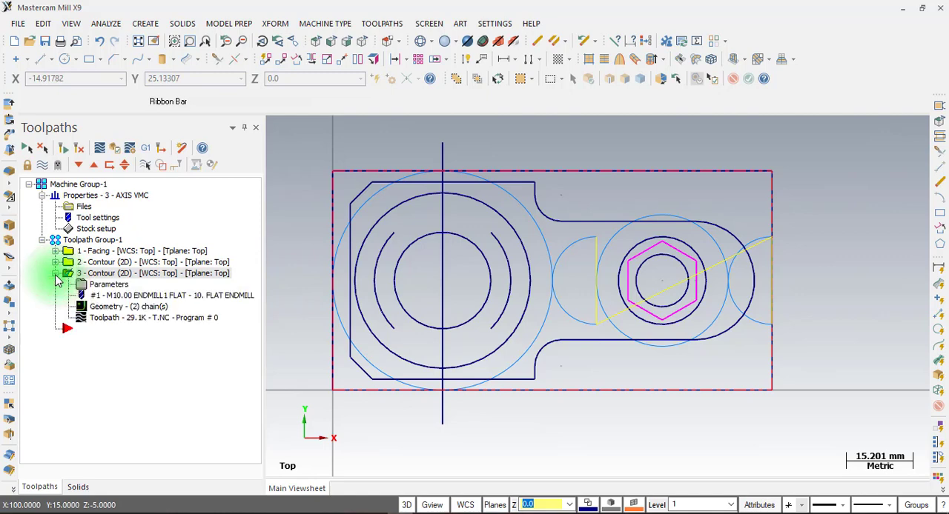
click(112, 312)
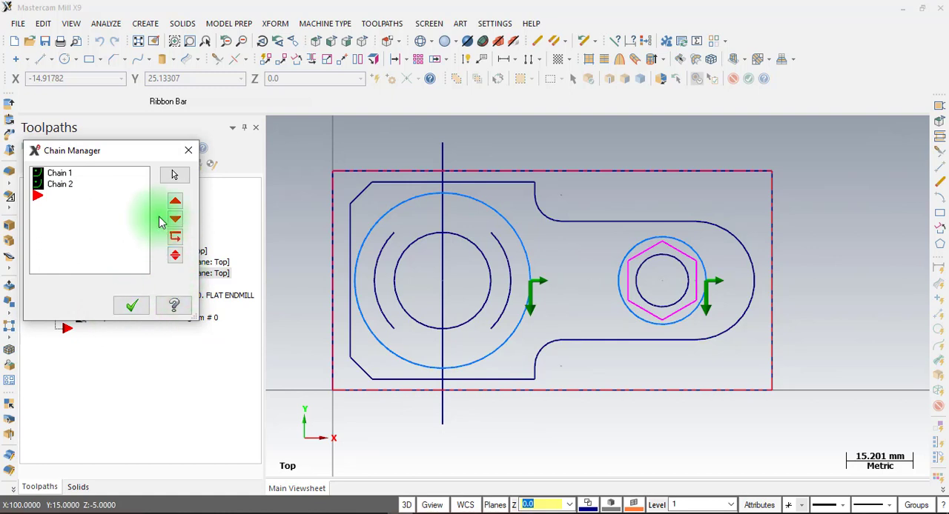
click(60, 174)
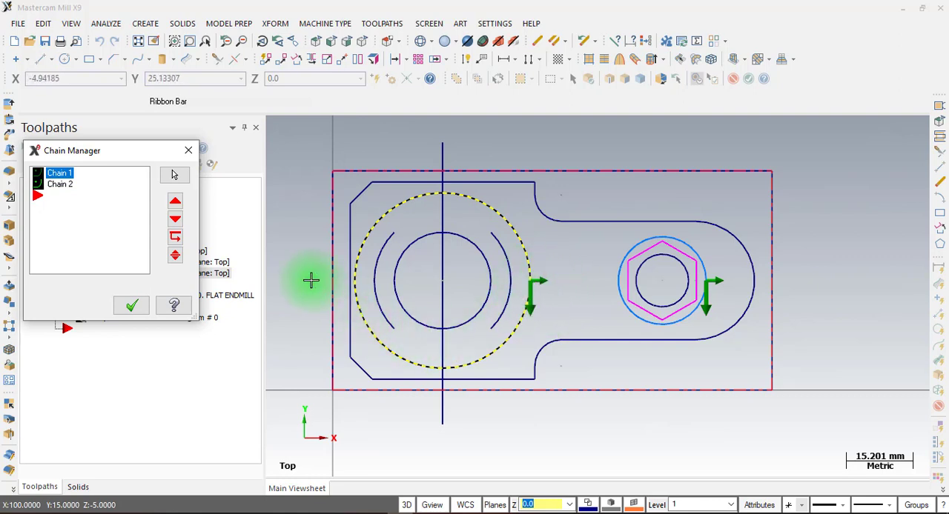
right_click(62, 180)
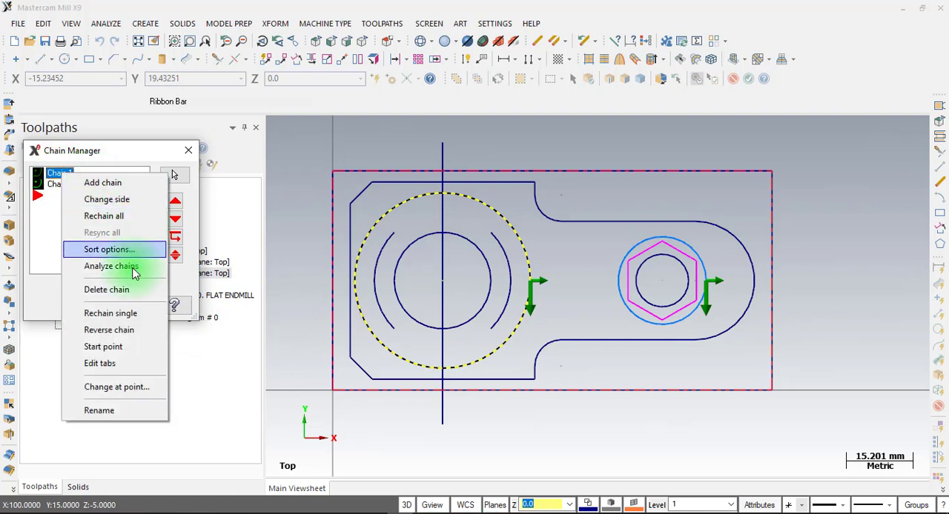
click(119, 348)
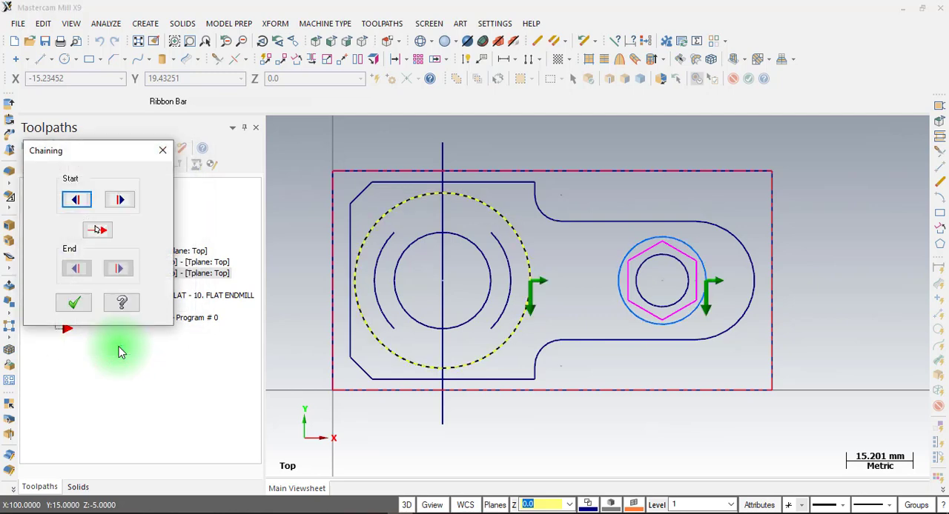
click(78, 203)
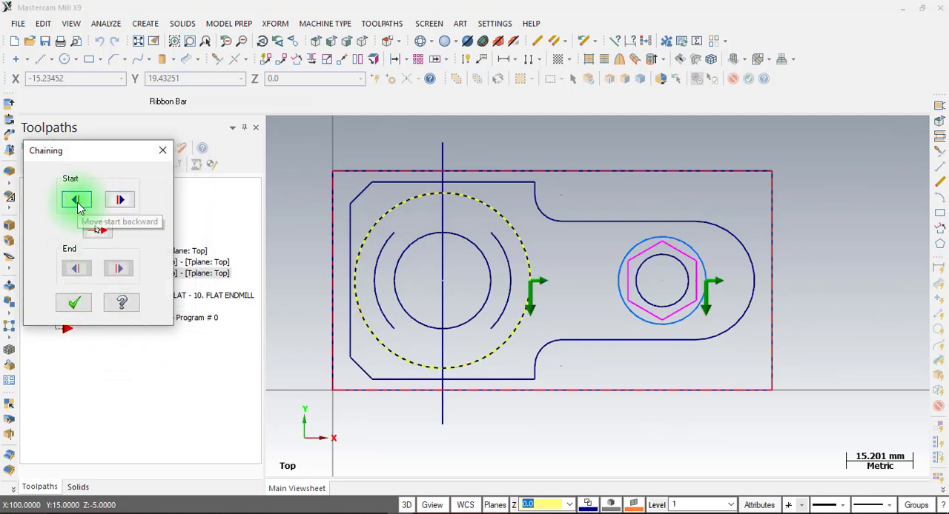
click(115, 201)
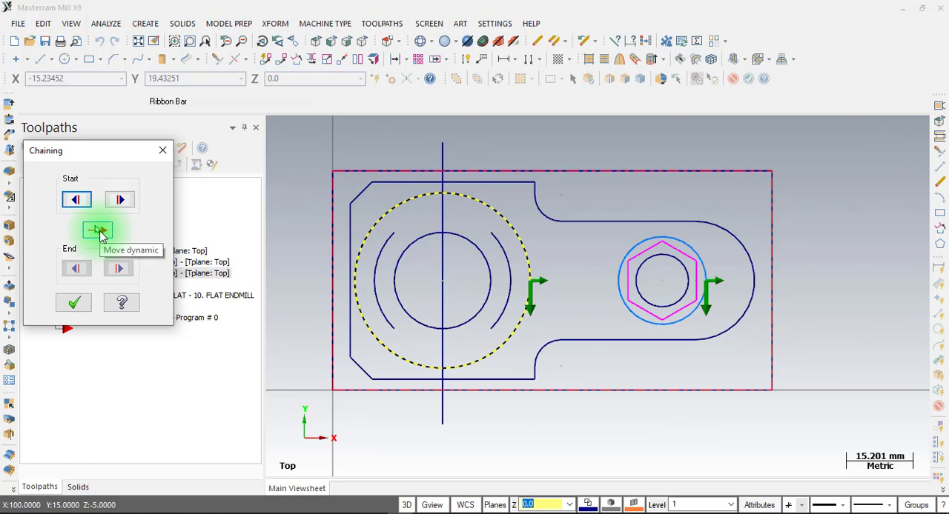
click(99, 230)
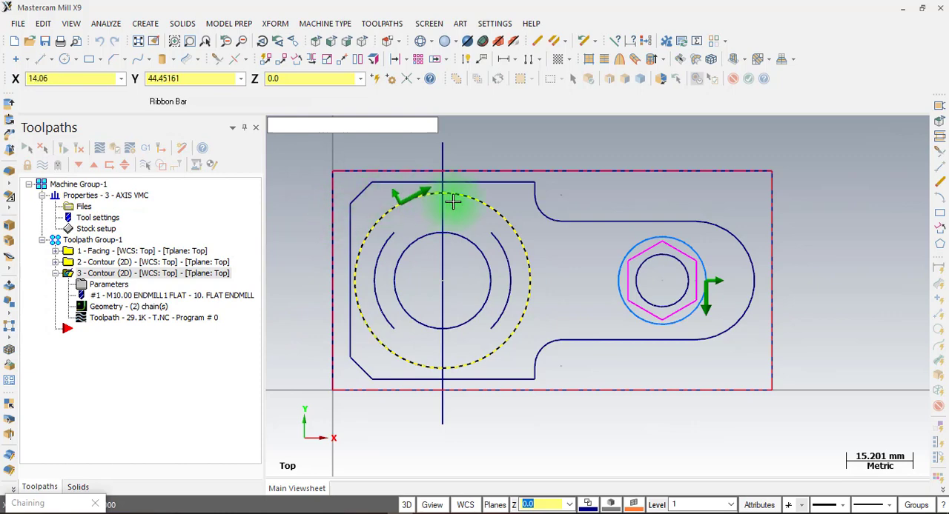
click(354, 285)
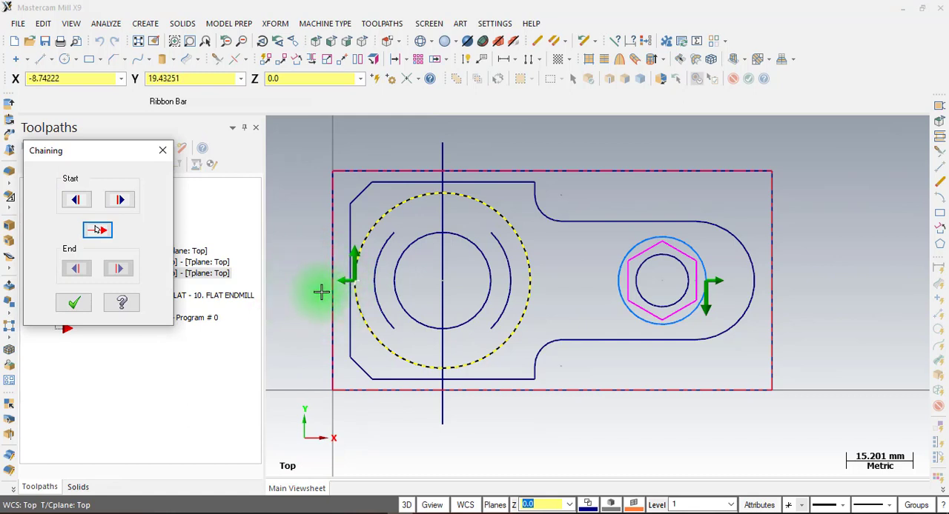
click(73, 301)
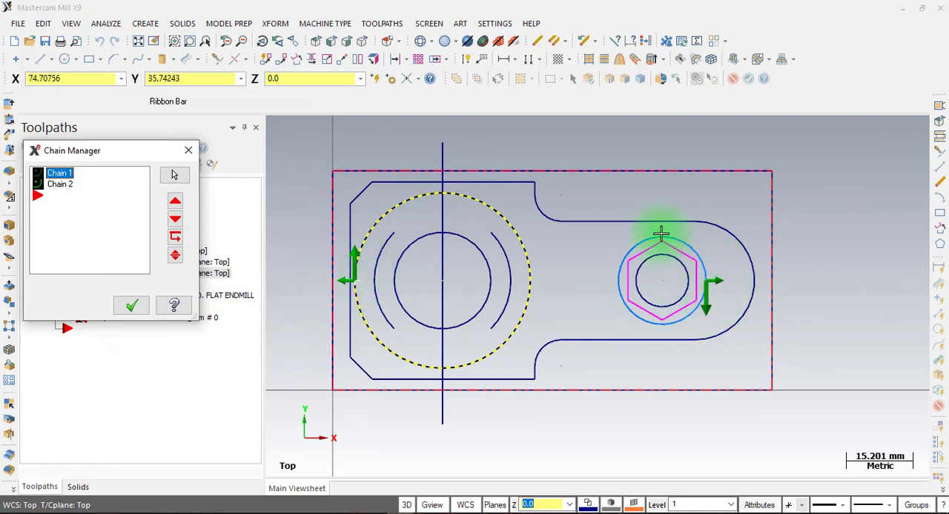
Move the small-circle chain's start point to its upper quadrant at X75, Y35, accept the chains, and regenerate the contour toolpath
click(59, 190)
right_click(60, 192)
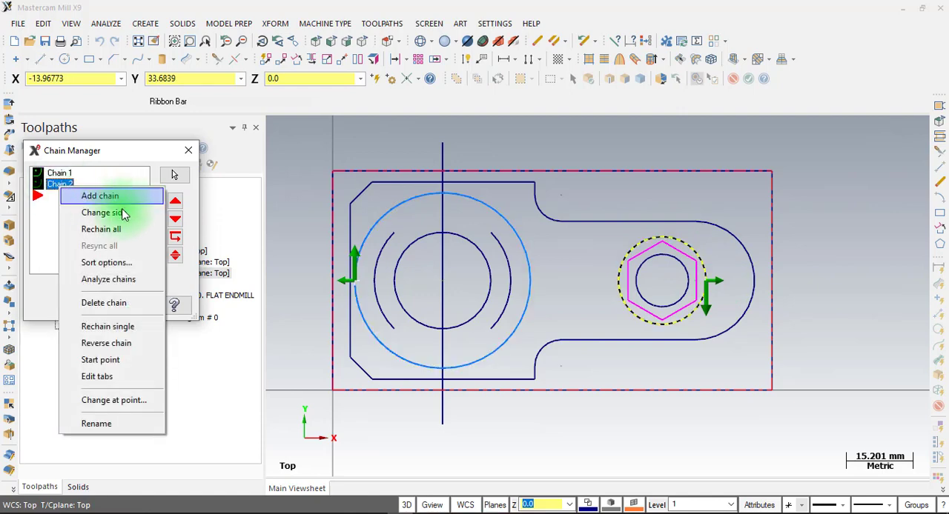
click(111, 360)
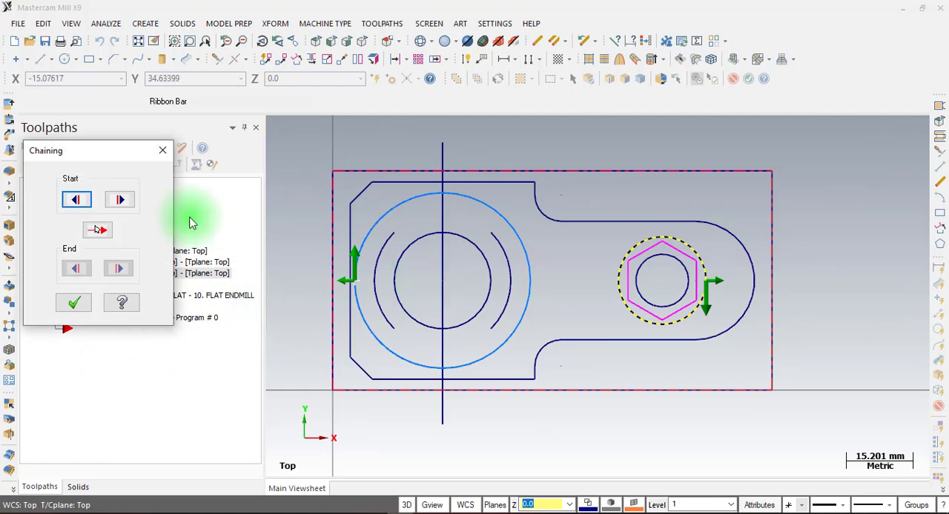
click(93, 237)
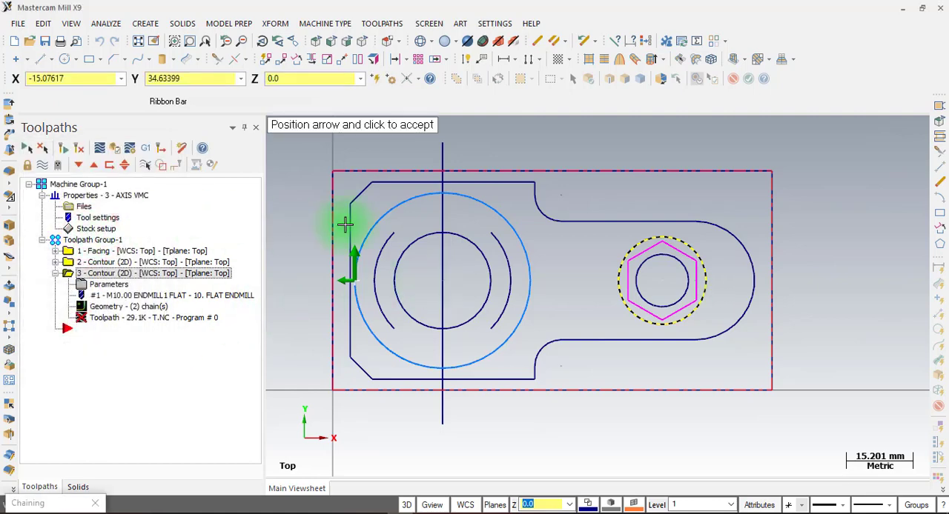
click(665, 237)
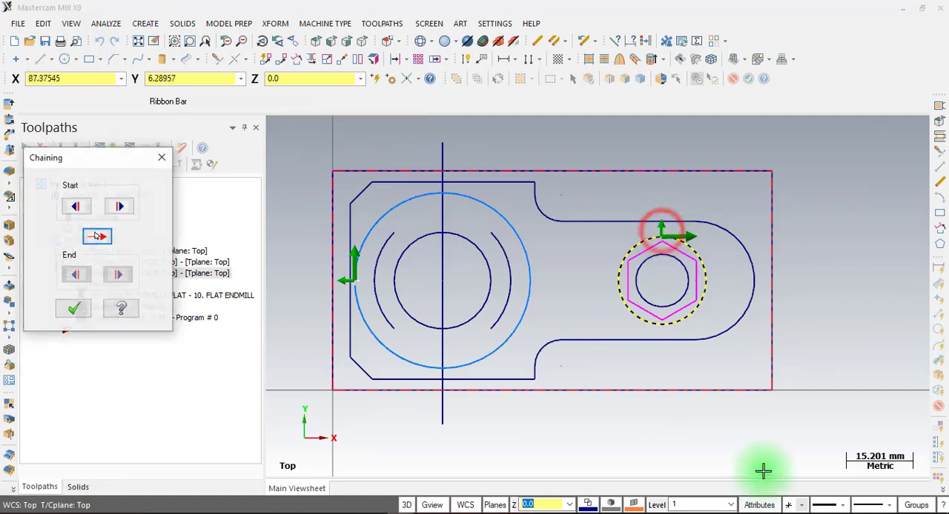
click(72, 304)
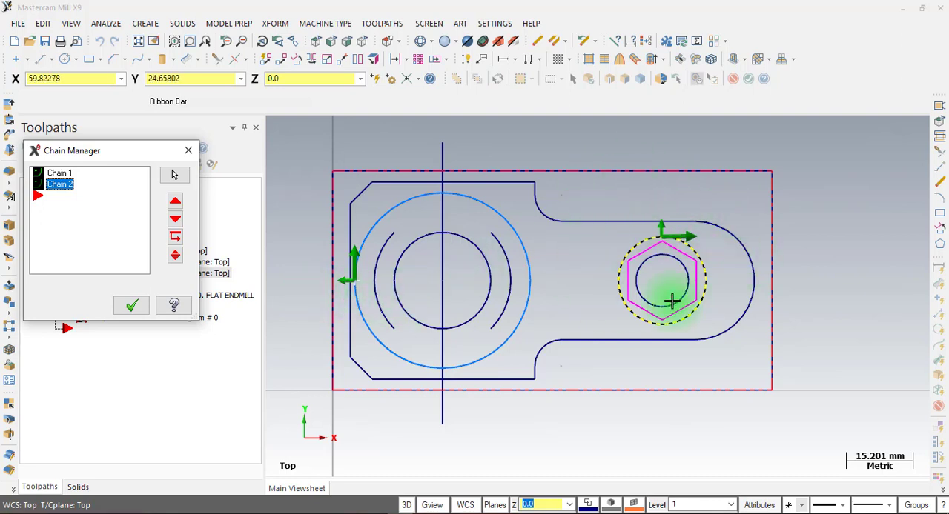
click(128, 307)
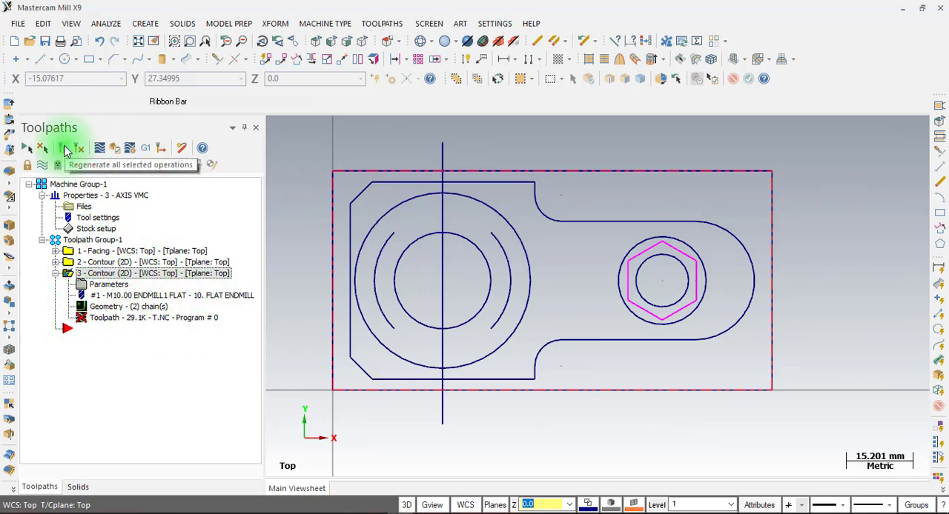
click(65, 150)
Verify all three operations of Toolpath Group-1, examine the material between the two circular bosses up close, and close the simulator
scroll(533, 387, down, 1)
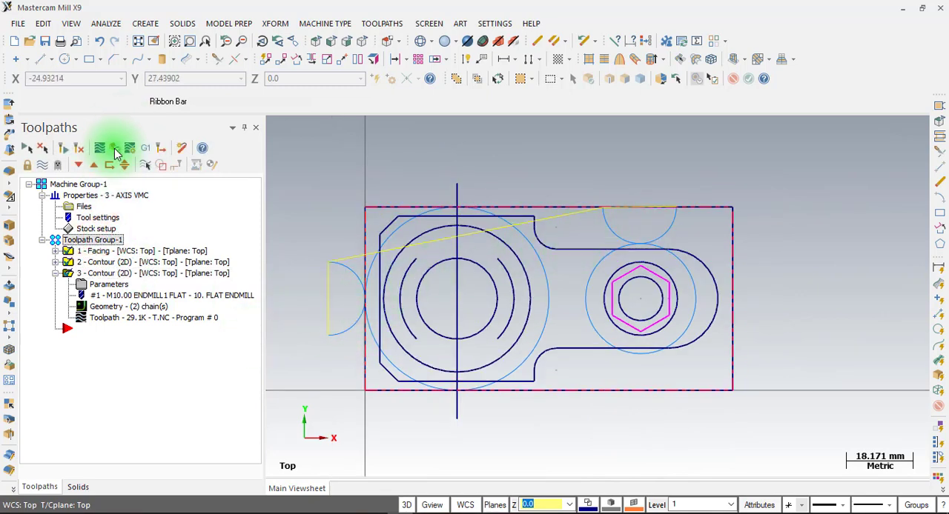
click(114, 148)
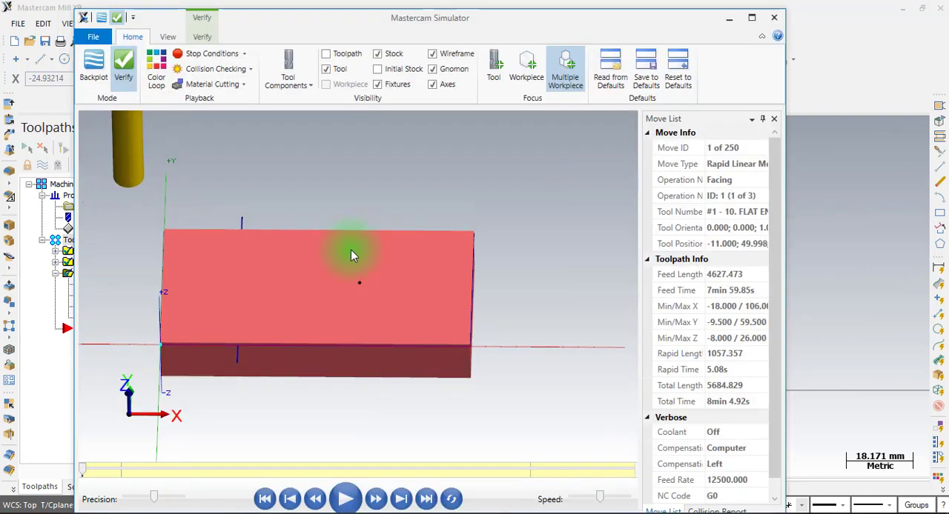
click(345, 499)
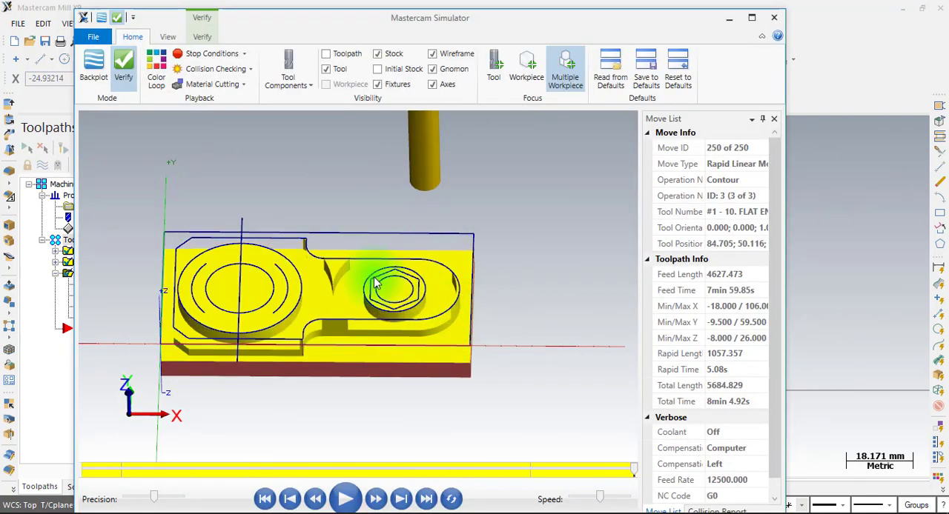
scroll(339, 279, up, 3)
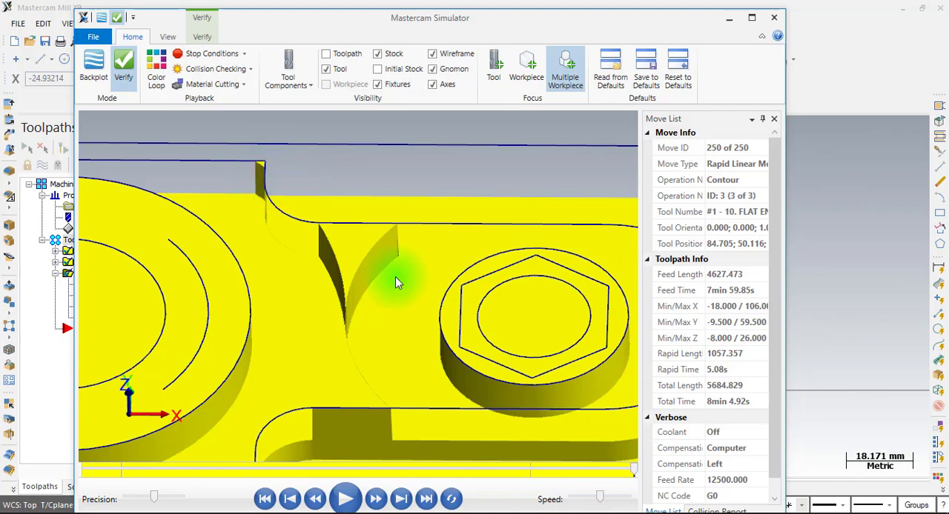
click(774, 17)
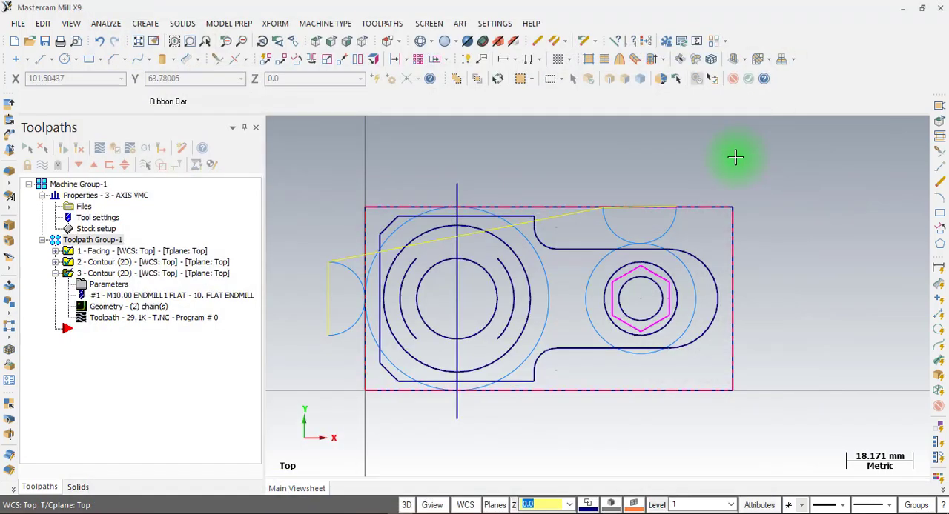
Turn on multi passes for the two-circle contour with 2 rough passes at 5.0 spacing, and regenerate the toolpath
click(112, 284)
click(142, 157)
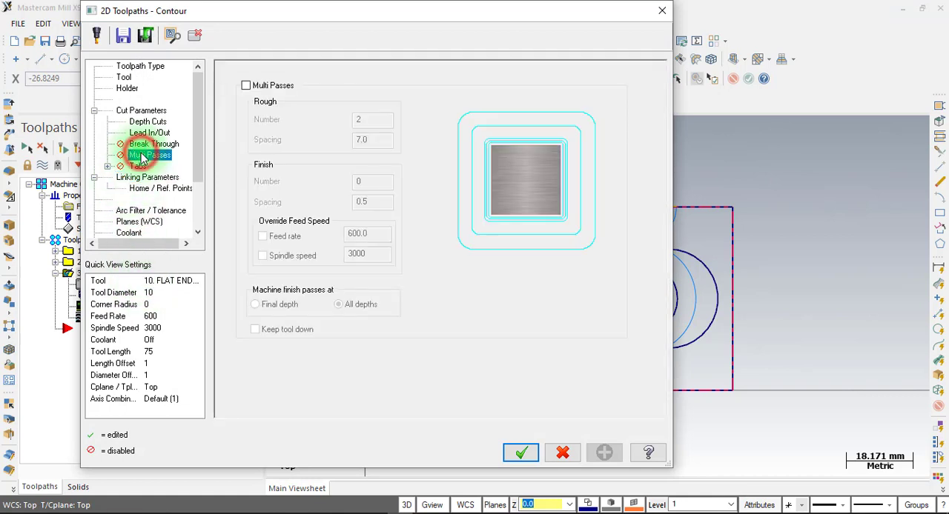
click(246, 86)
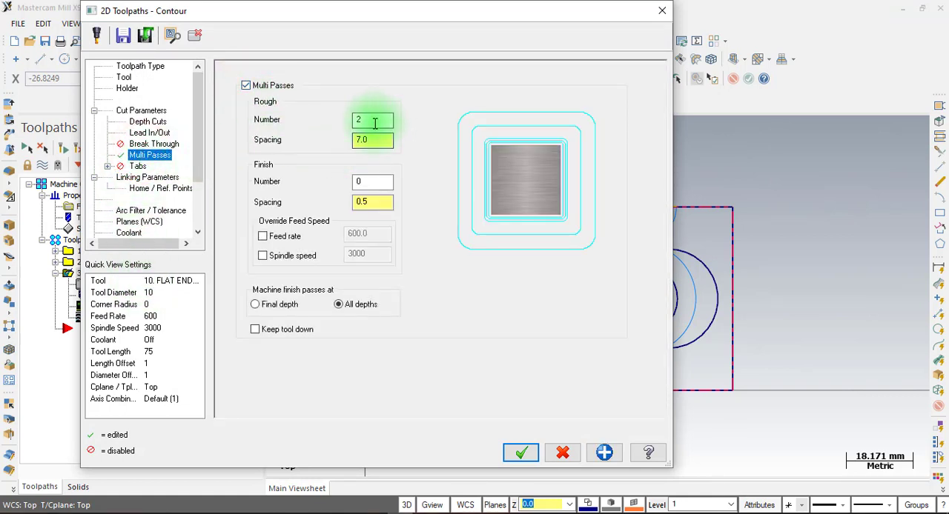
double_click(372, 137)
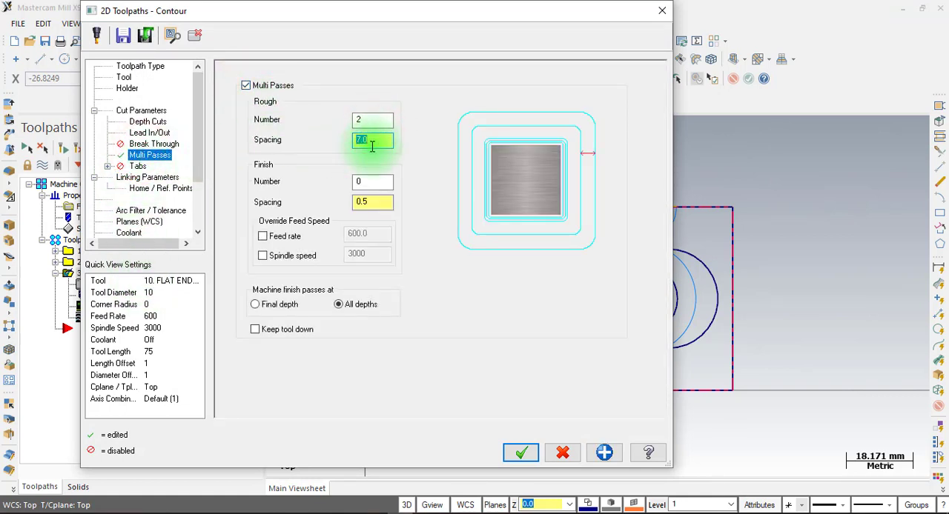
text(5)
click(518, 452)
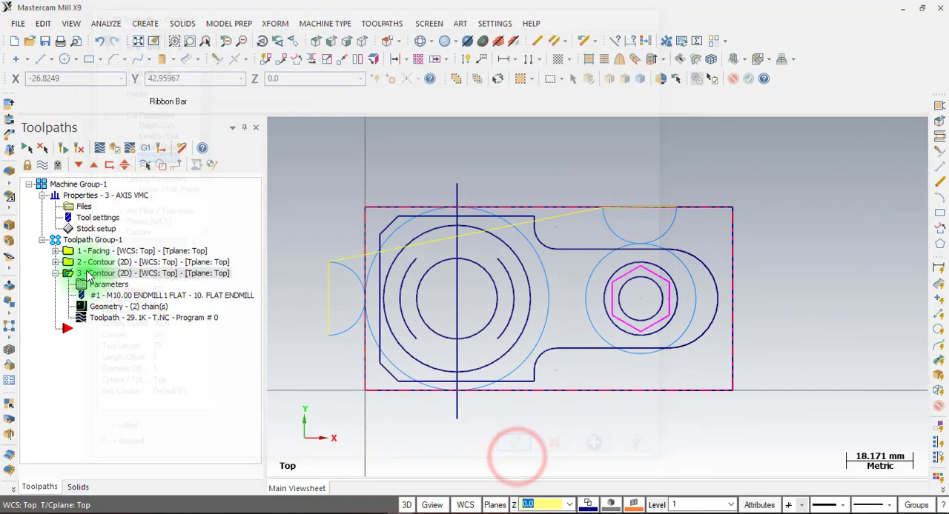
click(61, 152)
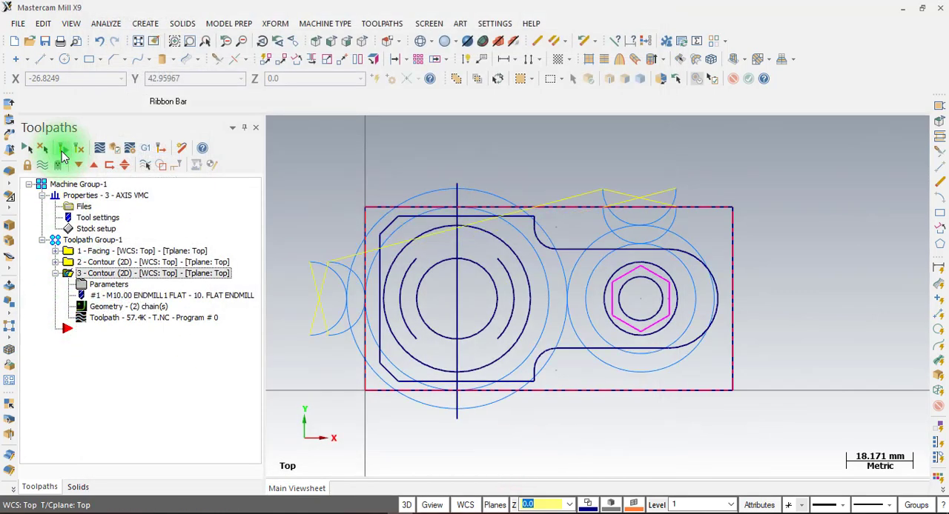
Verify the two-circle contour on its own, inspect the uncut stock around the small boss, and close the simulator
click(100, 150)
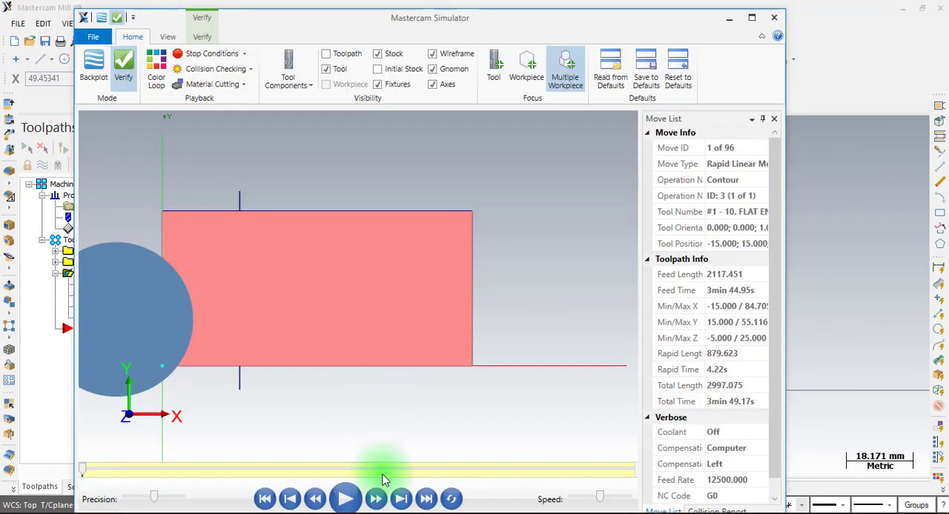
click(346, 498)
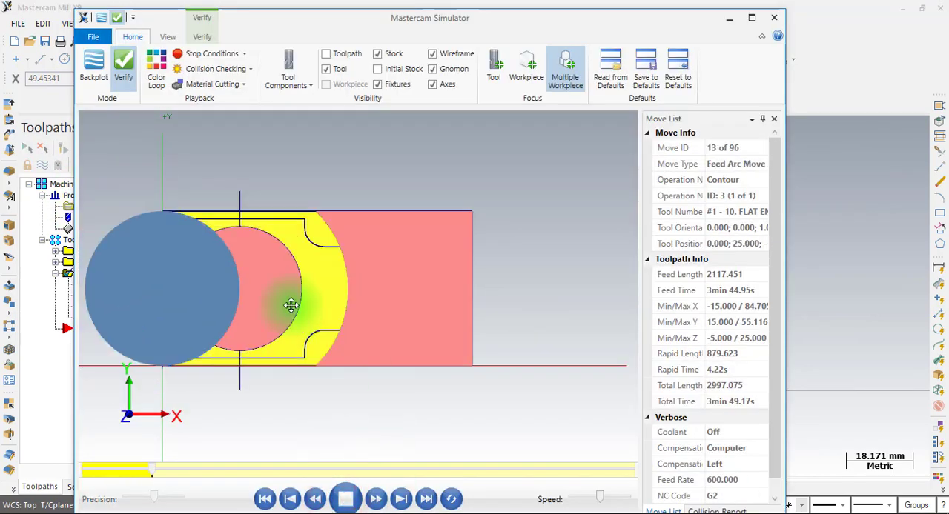
drag(284, 317, 291, 277)
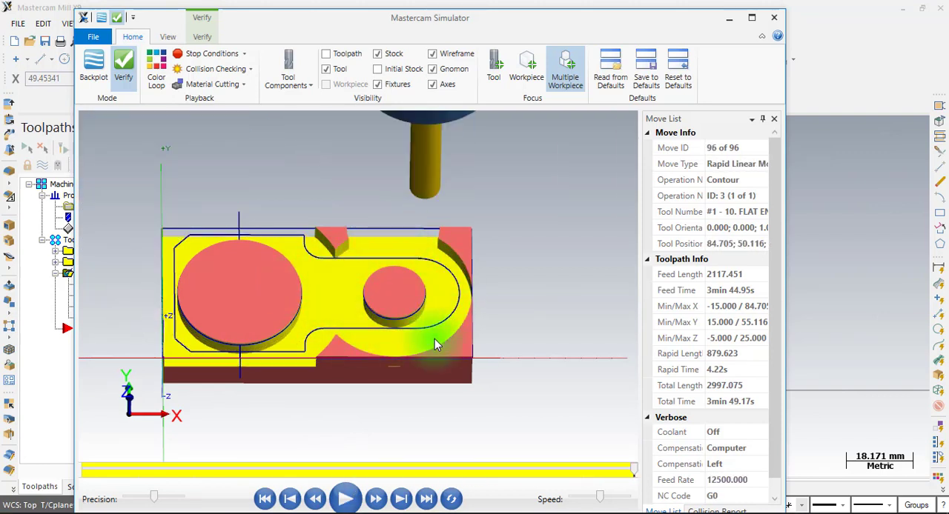
scroll(329, 263, up, 2)
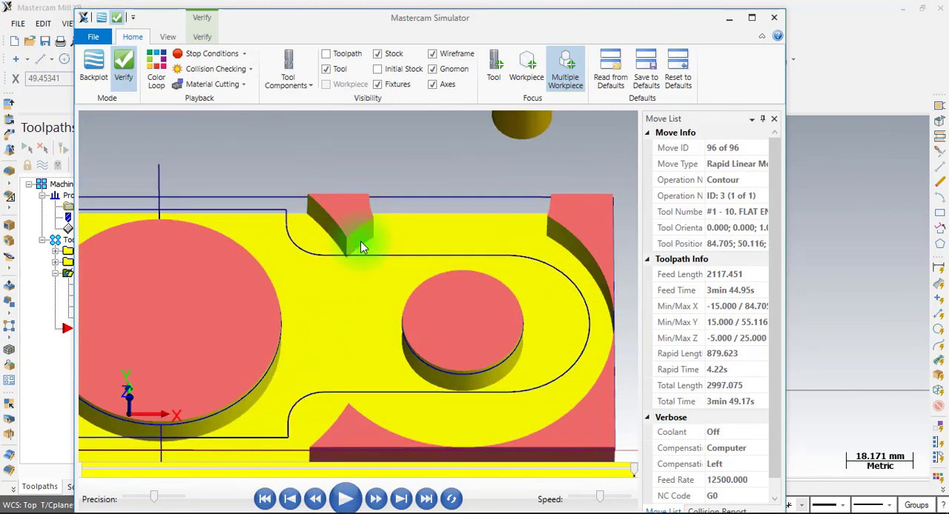
click(774, 17)
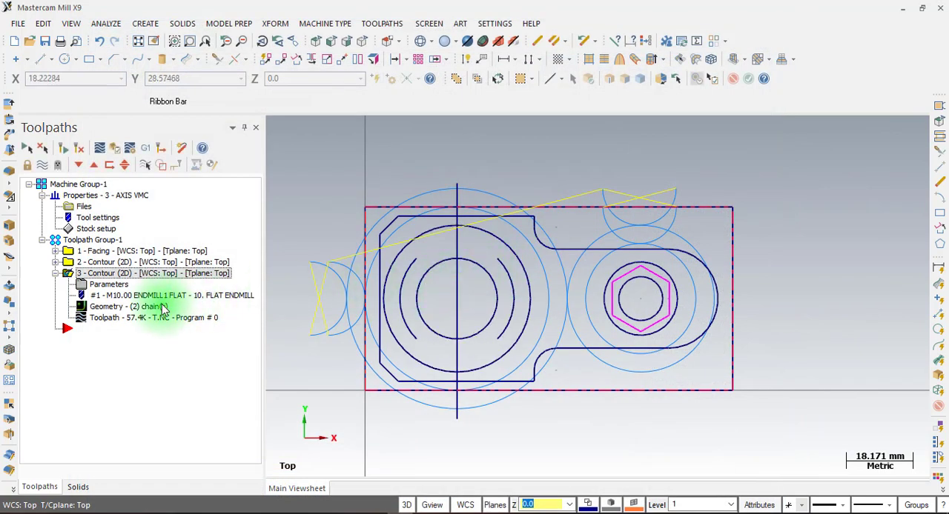
Set the rough multi-pass spacing of the two-circle contour to 6, keep 2 rough passes, and accept the parameters
click(115, 279)
click(207, 285)
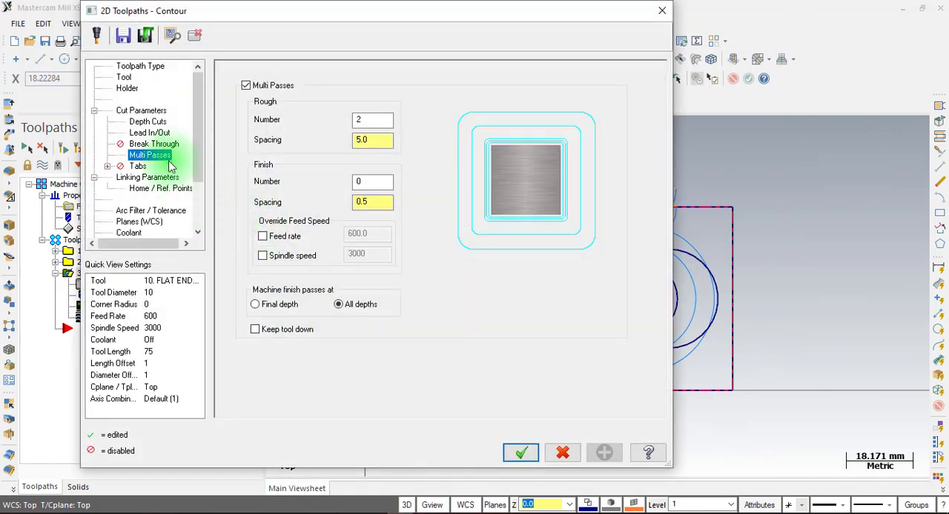
click(377, 143)
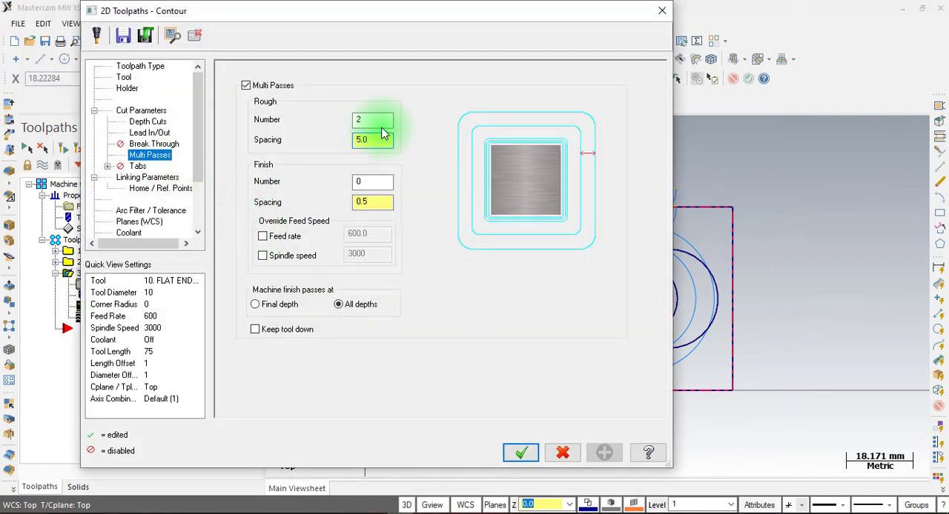
text(6)
click(354, 138)
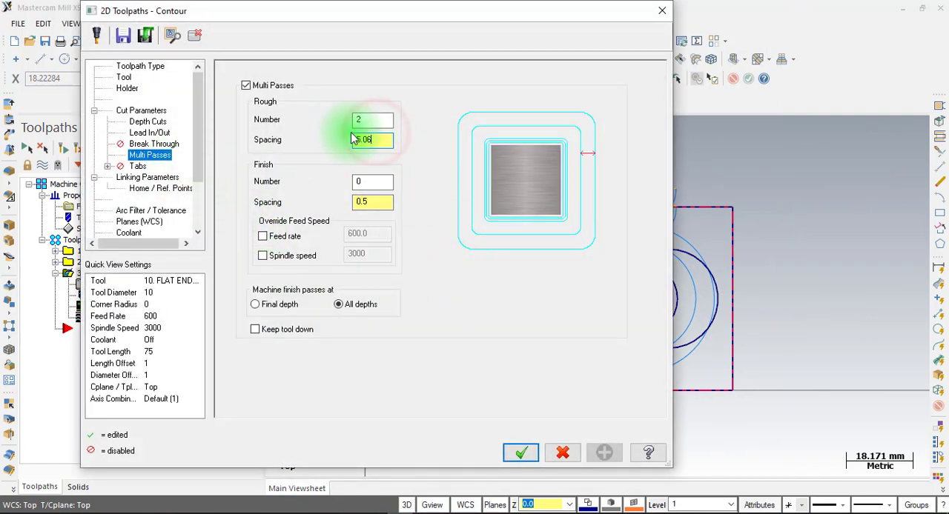
click(377, 136)
double_click(355, 139)
text(6)
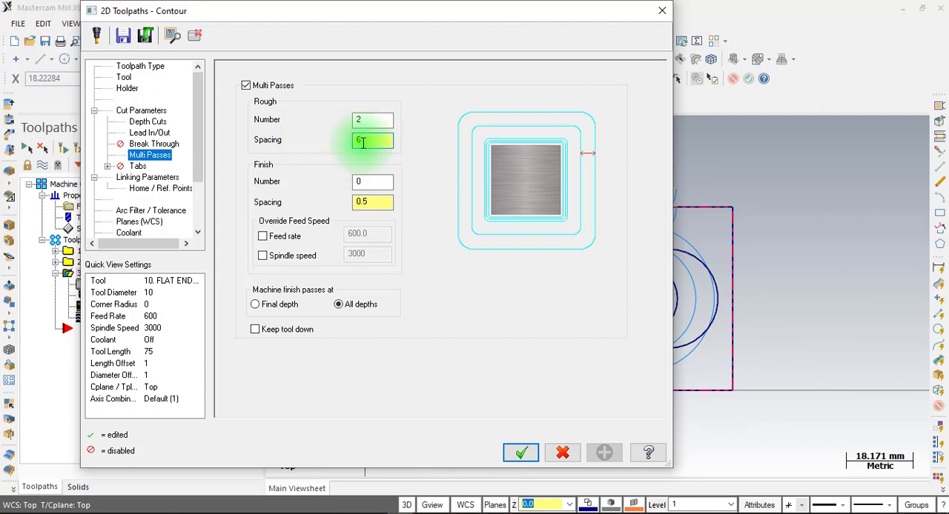
double_click(358, 142)
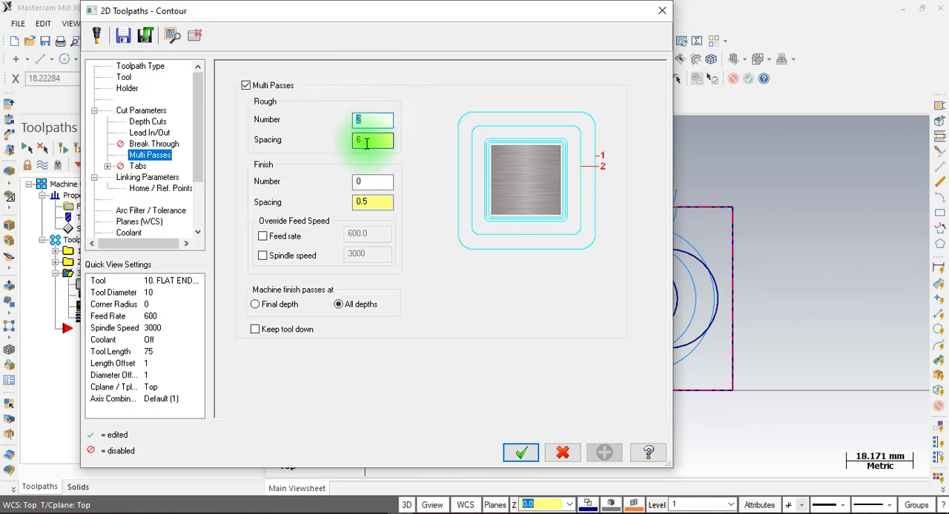
click(368, 139)
click(363, 121)
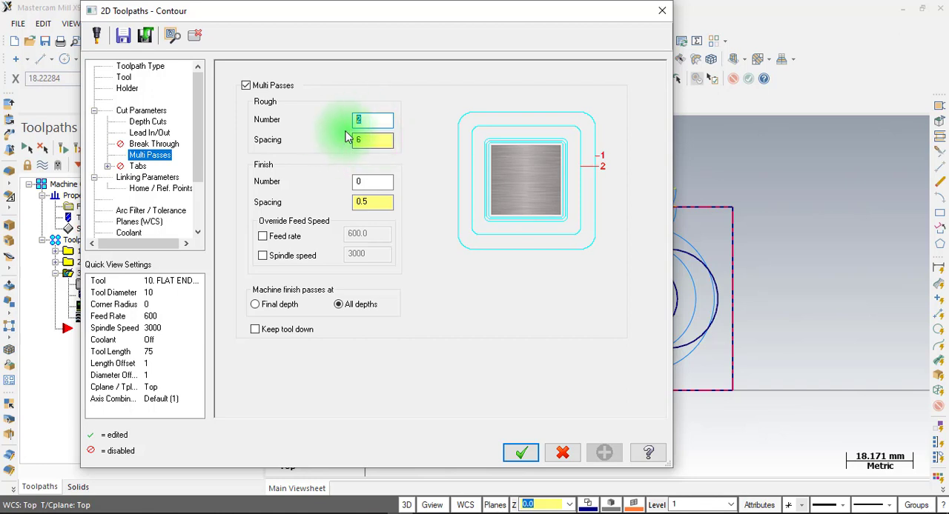
click(368, 140)
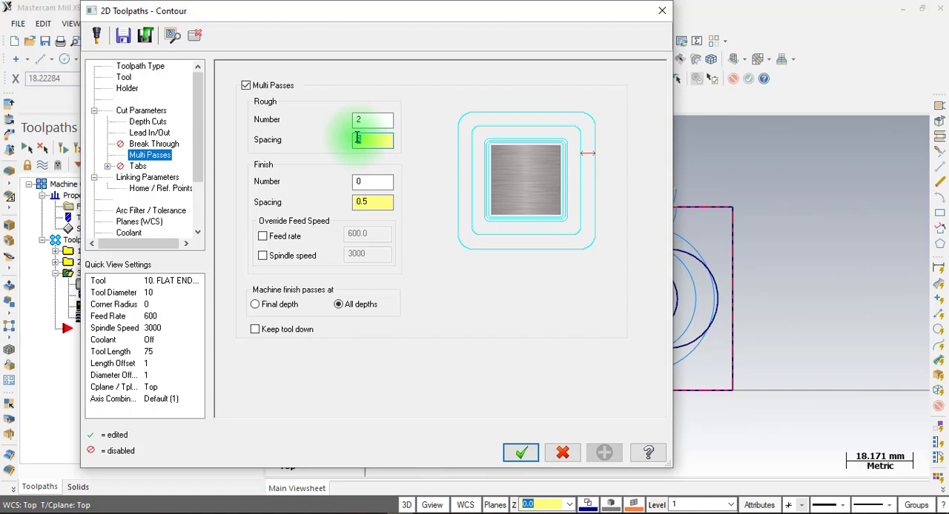
text(6)
click(369, 120)
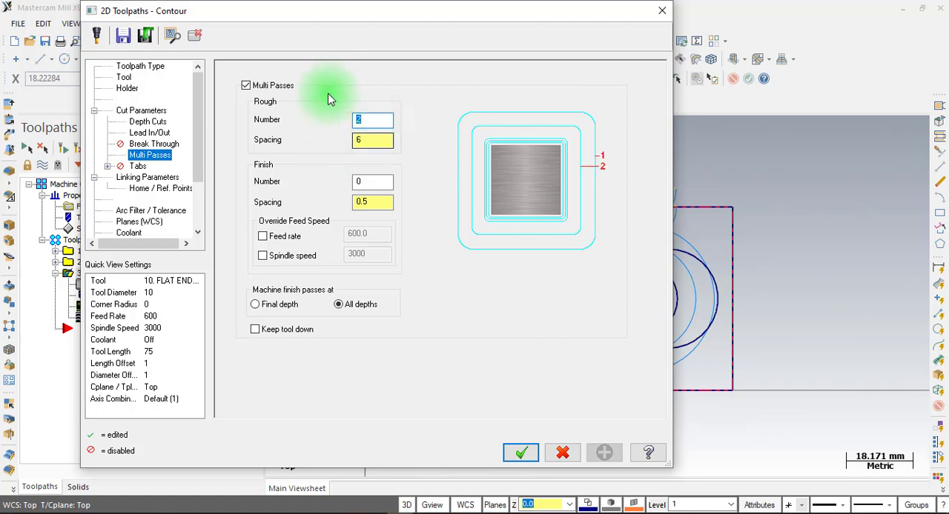
click(522, 452)
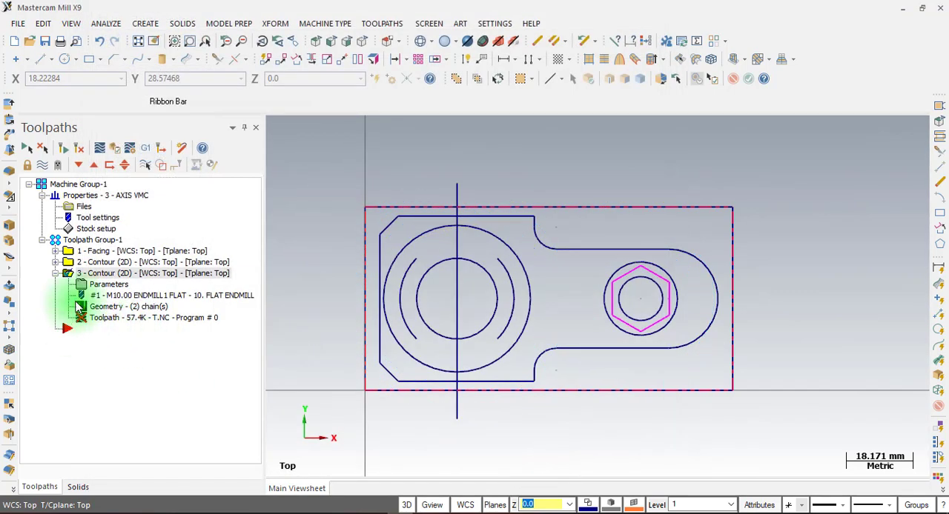
Regenerate the two-circle contour, hide its toolpath display, and collapse the operation in the tree
click(79, 148)
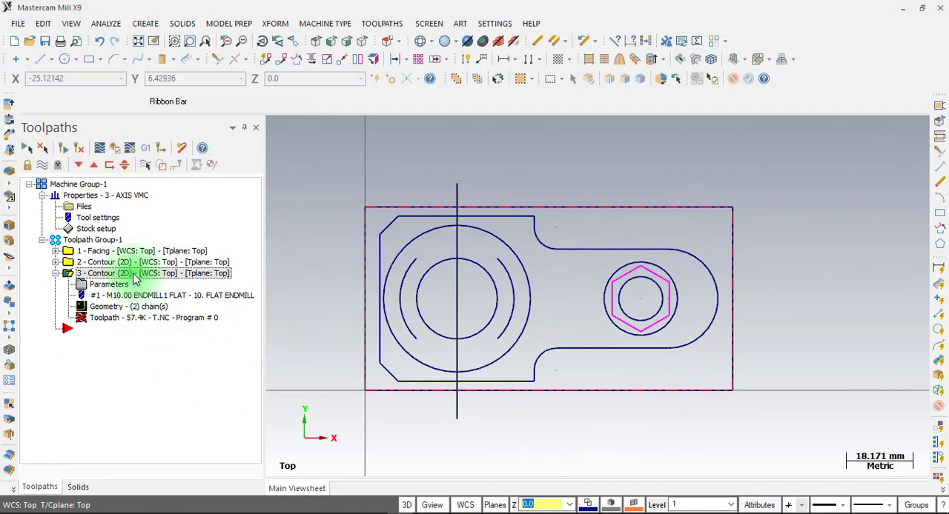
click(63, 149)
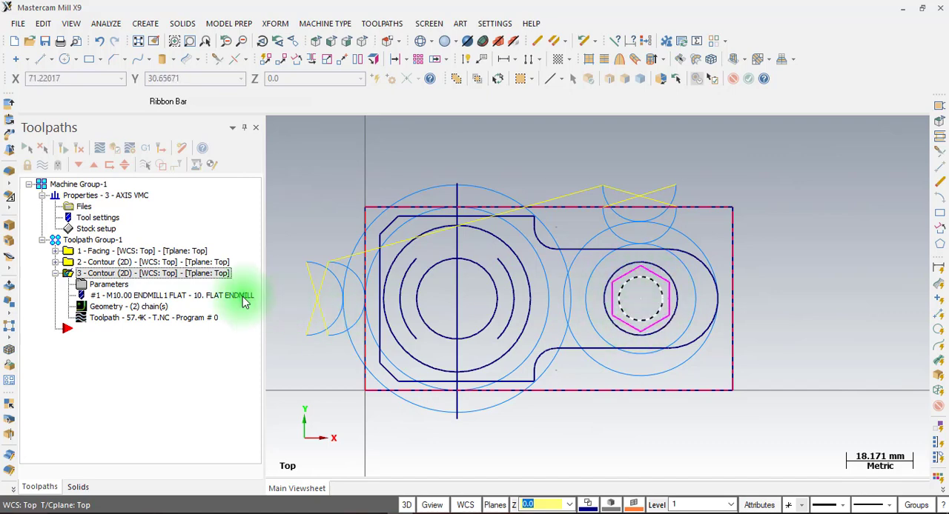
click(43, 165)
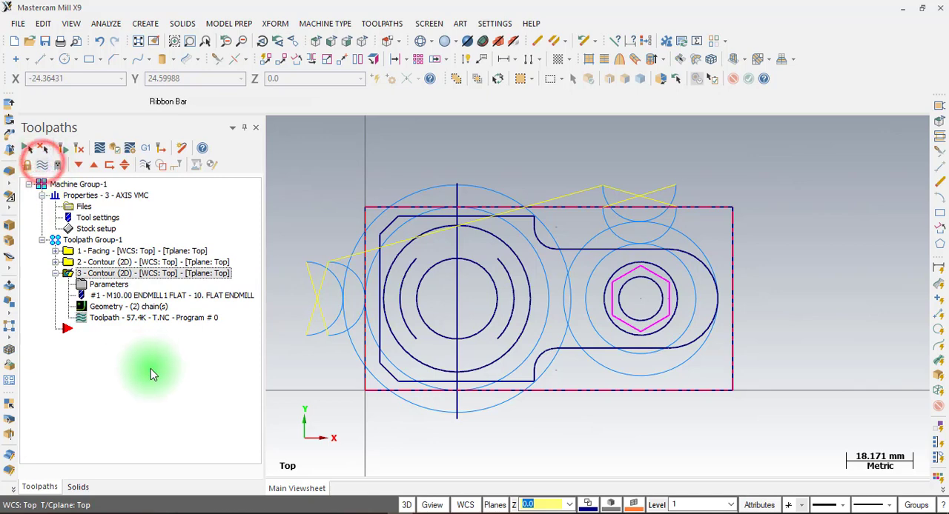
click(55, 273)
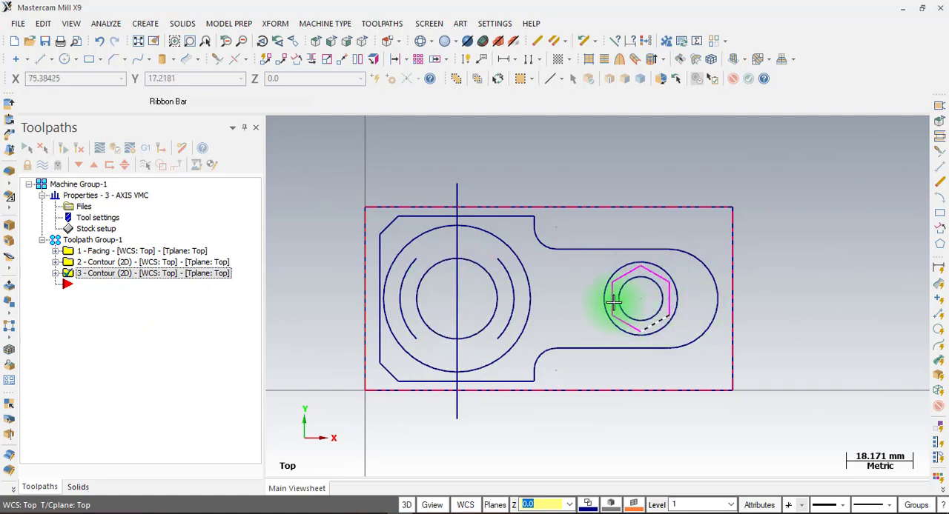
Create a new Contour toolpath with the hexagon around the small circle as its only chain
right_click(139, 298)
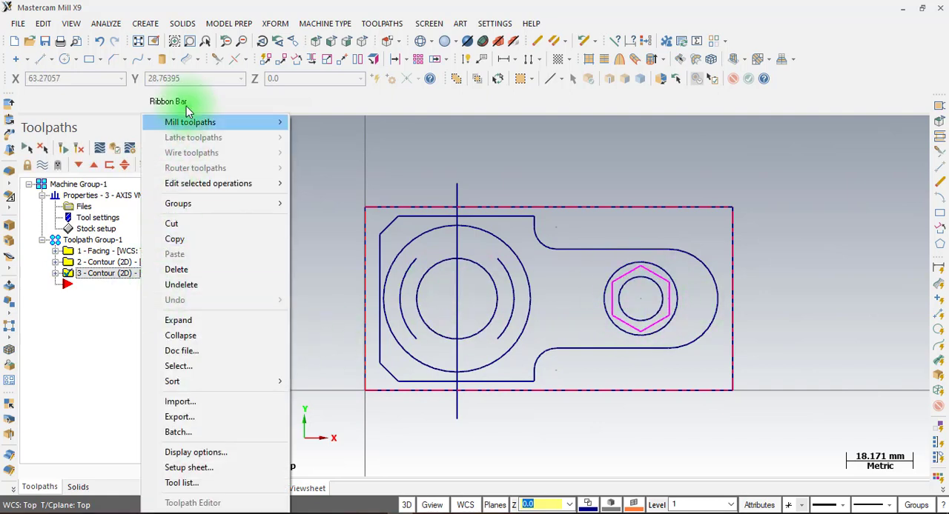
click(196, 123)
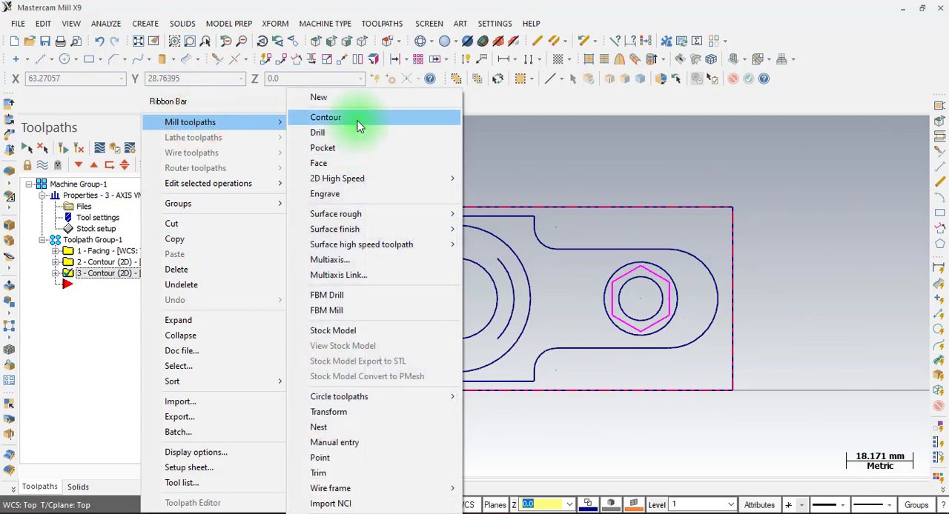
click(359, 118)
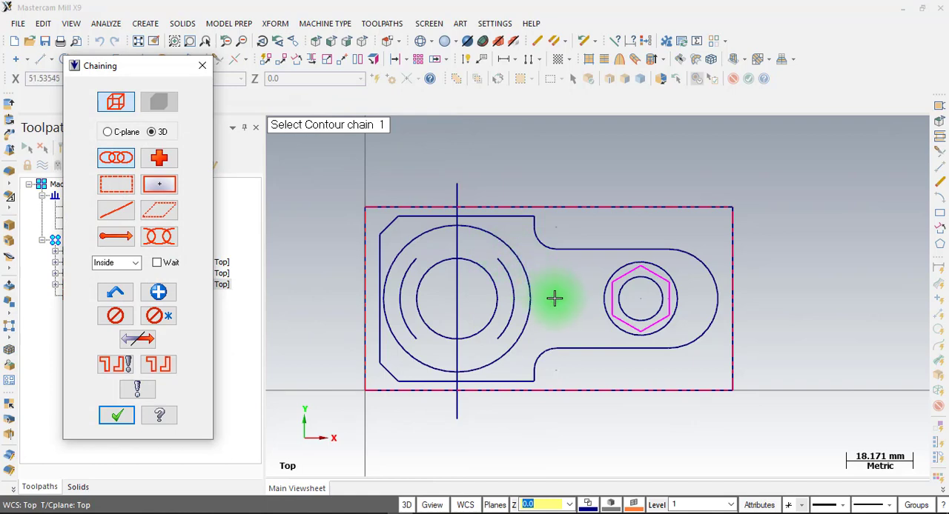
scroll(662, 280, up, 4)
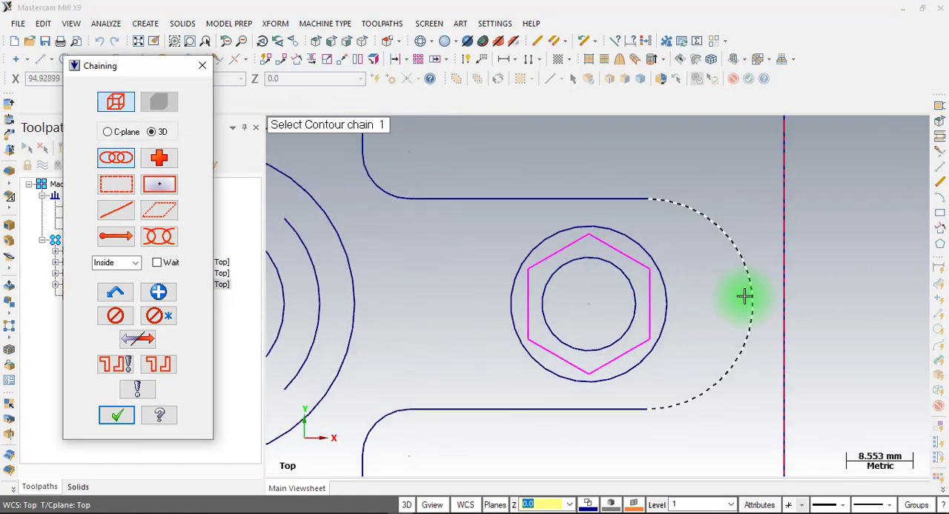
click(601, 238)
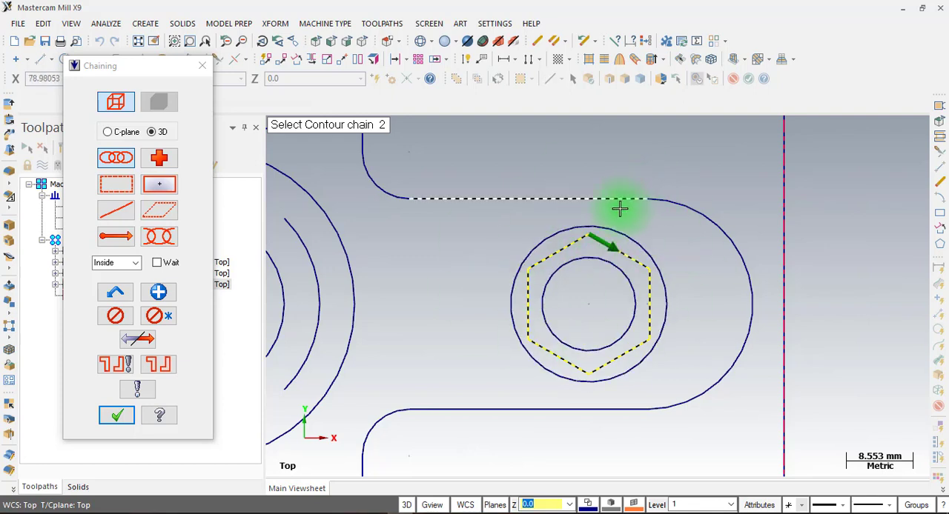
click(116, 417)
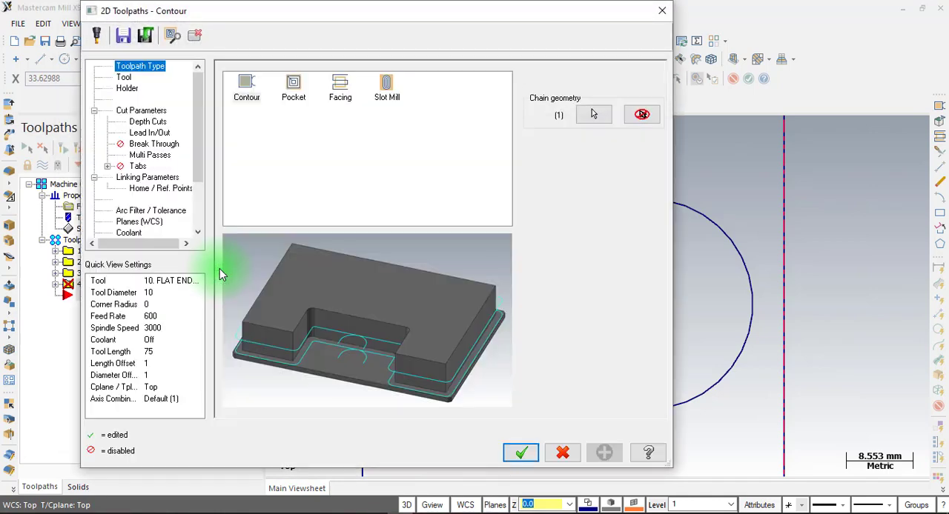
Choose the 10 mm flat endmill for the hexagon contour, check its cut settings, and turn off multi passes
click(123, 77)
click(267, 109)
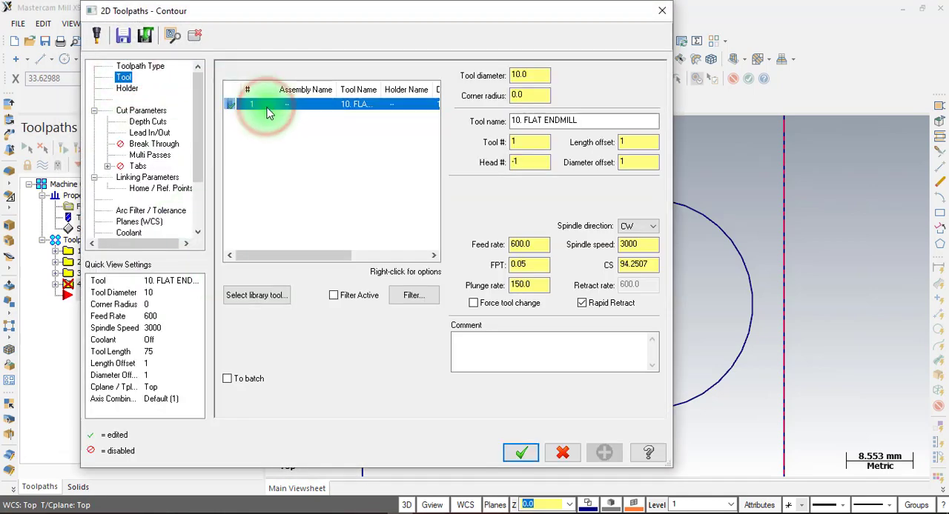
click(117, 111)
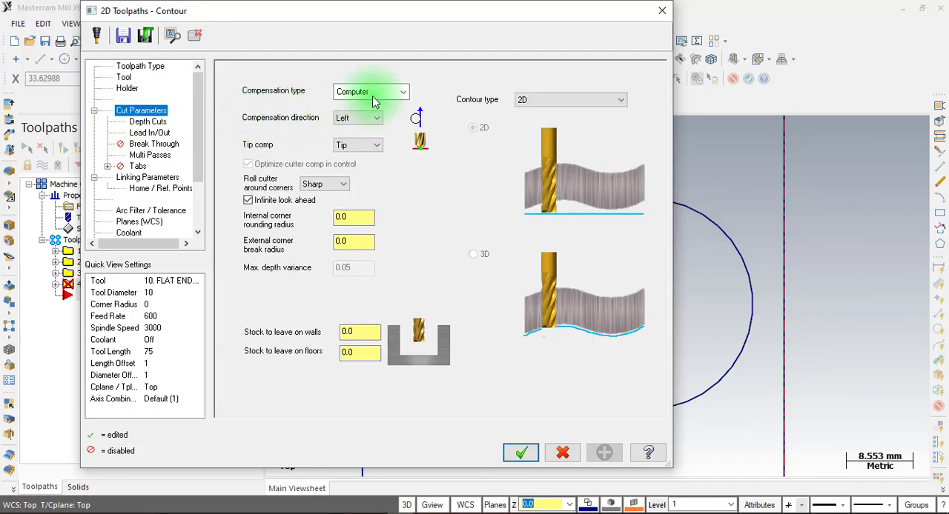
click(148, 121)
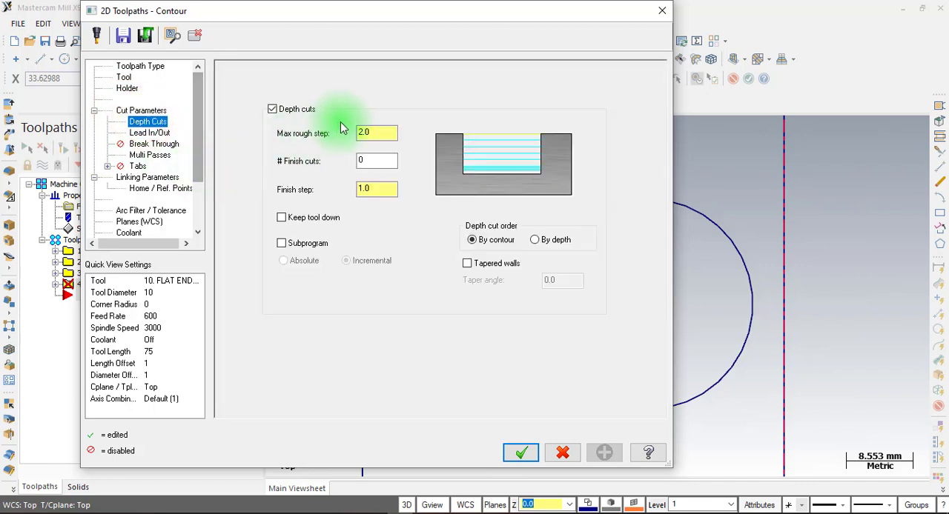
click(361, 133)
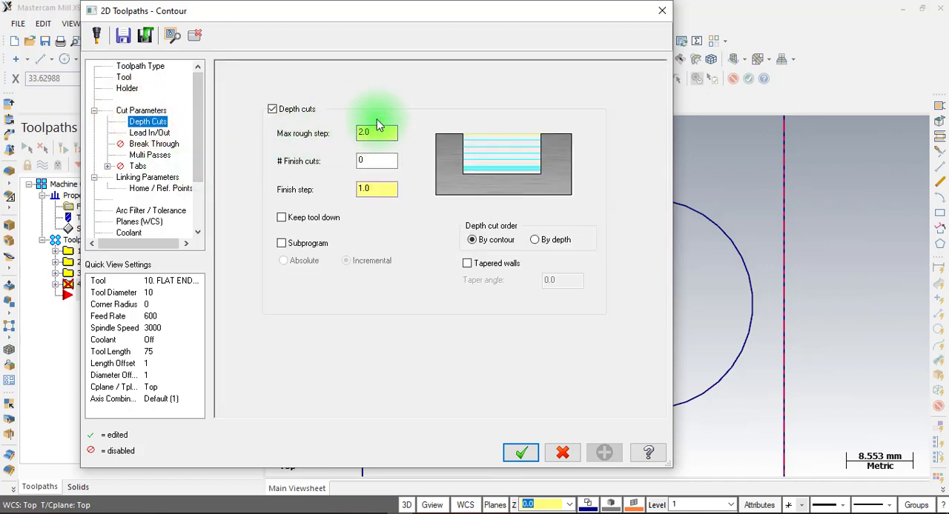
click(149, 133)
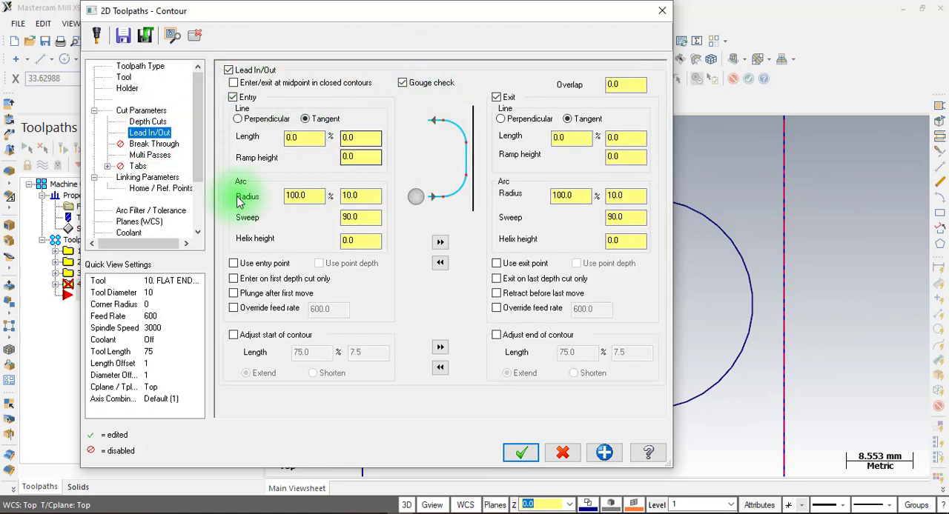
click(150, 155)
click(246, 85)
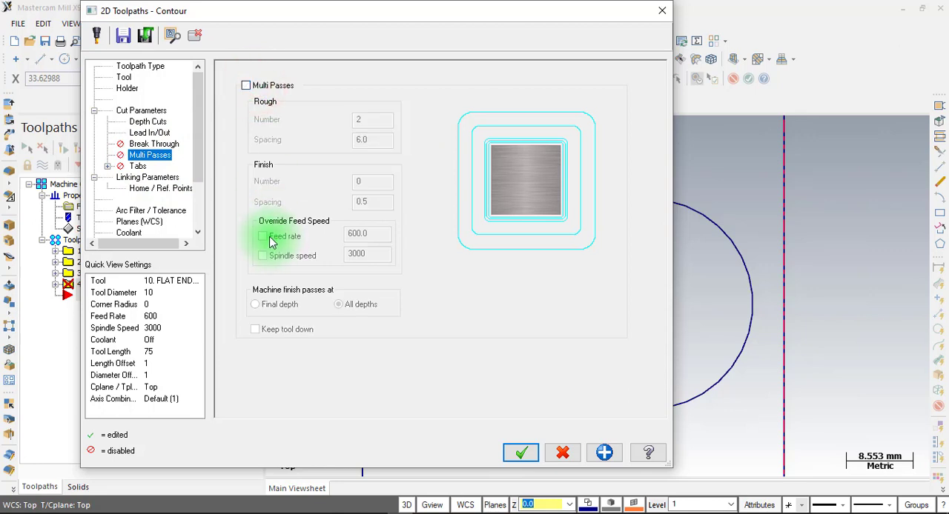
Set the hexagon contour's top of stock to 0 and incremental depth to -3.5, generate it, and hide its toolpath display
click(148, 178)
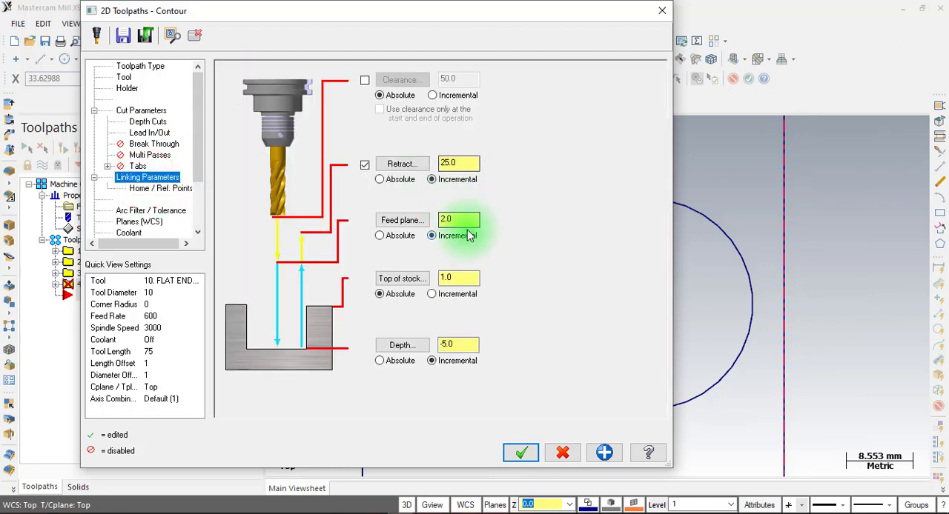
double_click(459, 278)
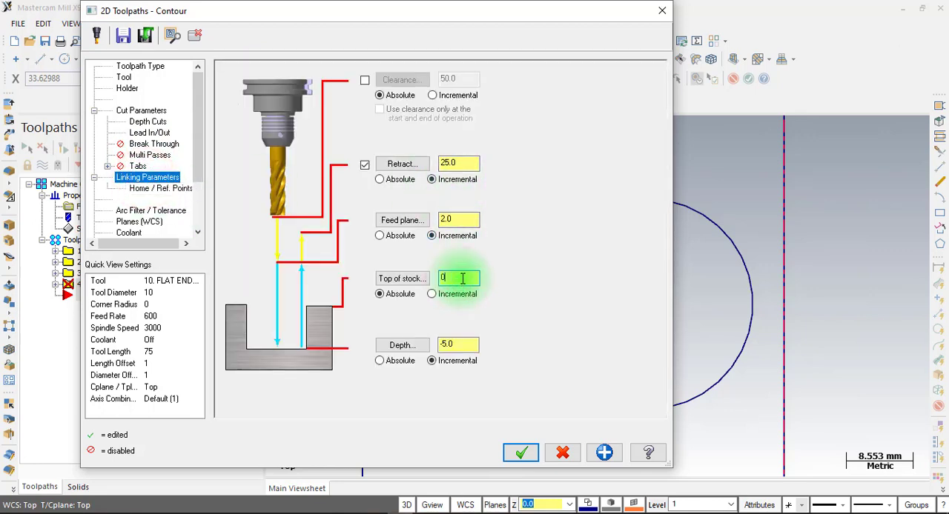
click(374, 513)
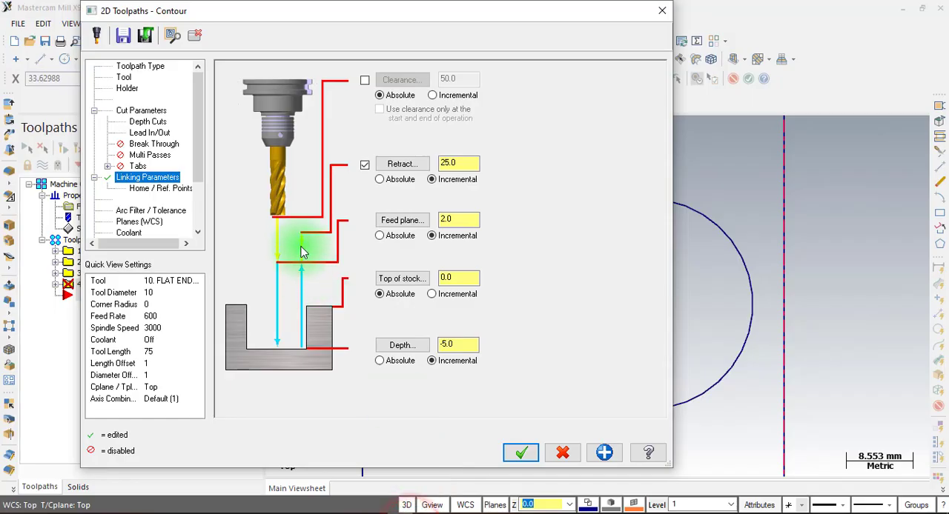
double_click(462, 345)
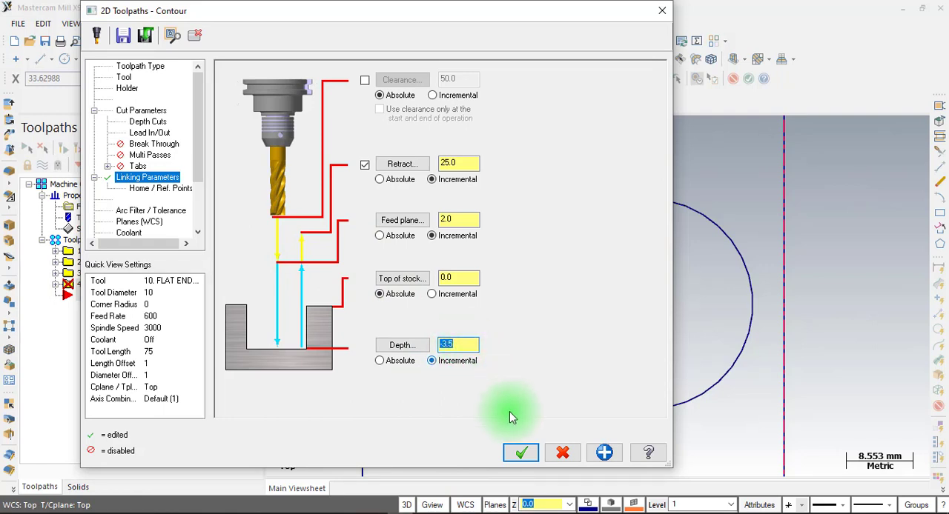
click(522, 453)
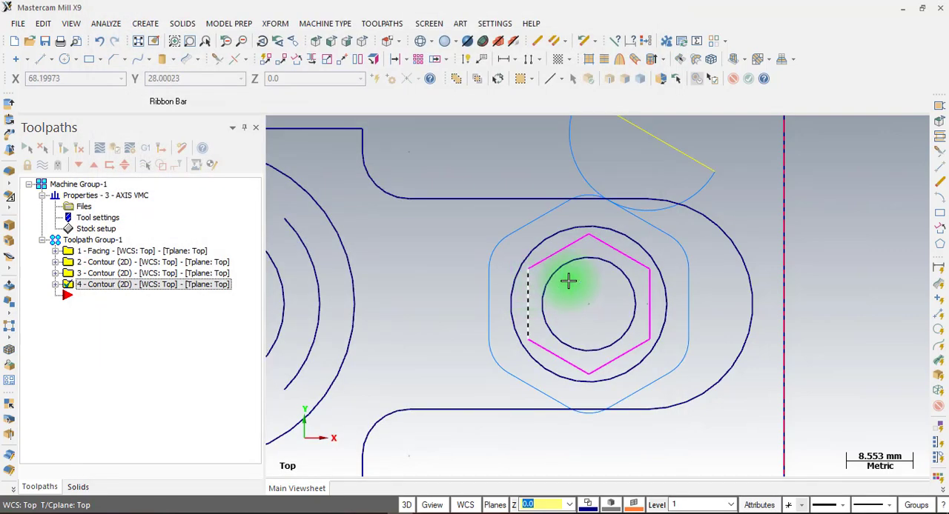
scroll(568, 280, down, 3)
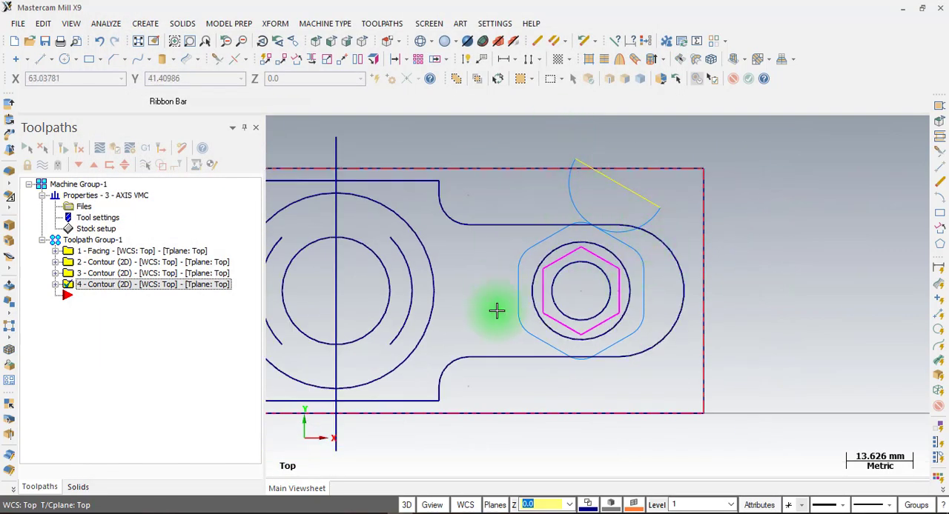
click(43, 148)
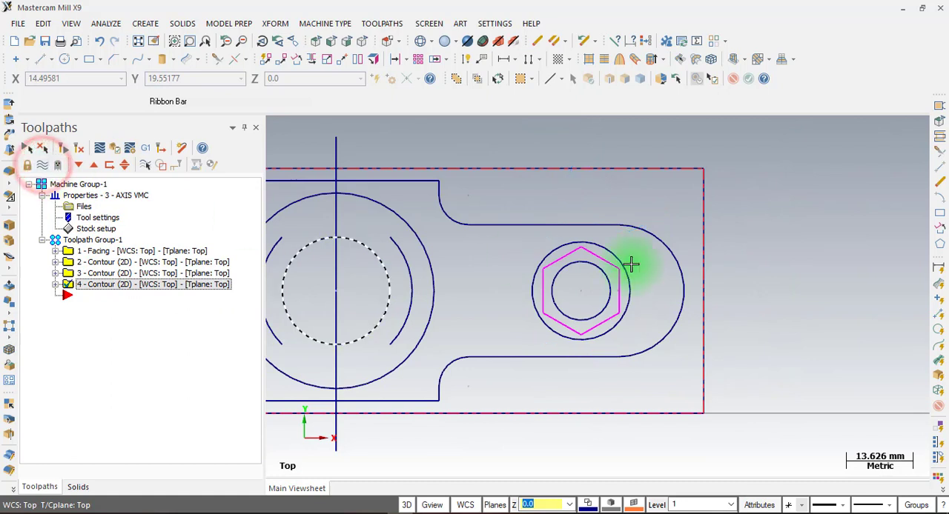
Create a Pocket toolpath with the inner circle of the large boss and the circle inside the hexagon as its two chains
scroll(714, 269, down, 1)
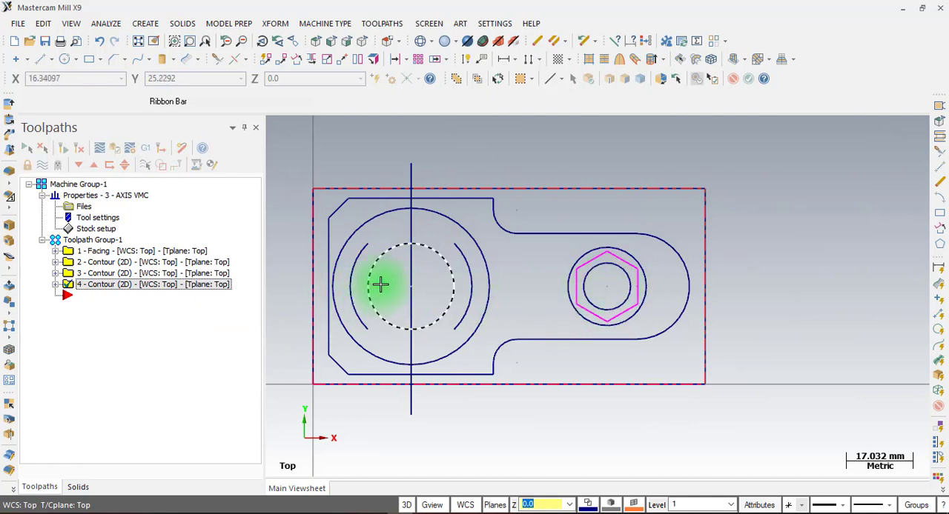
right_click(95, 322)
mouse_move(152, 122)
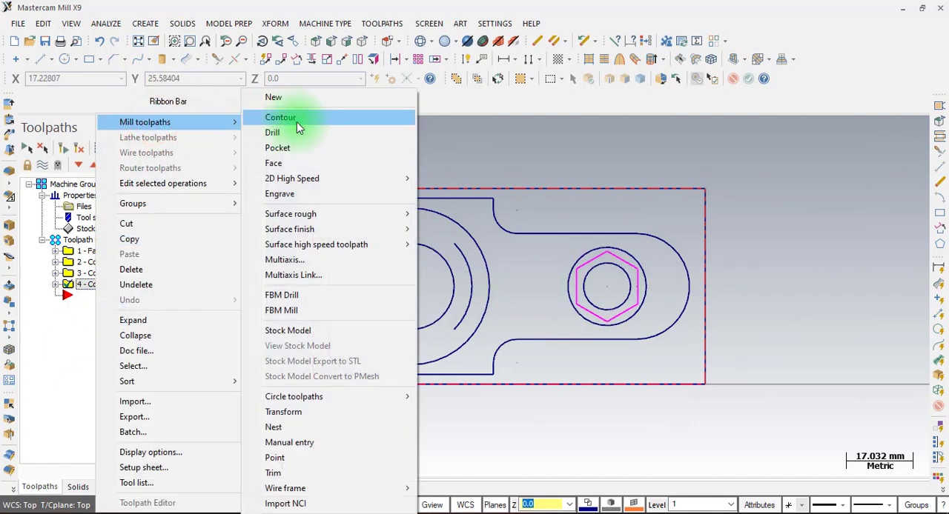
click(291, 158)
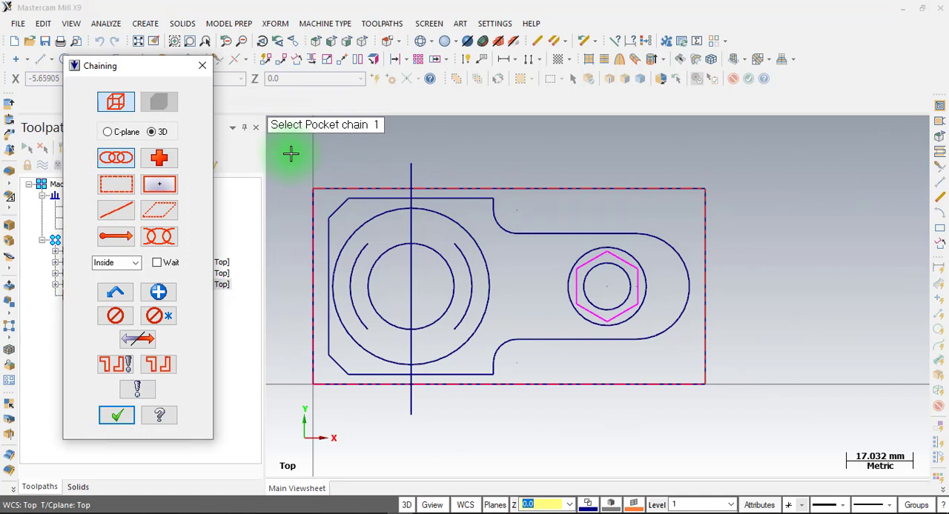
click(370, 269)
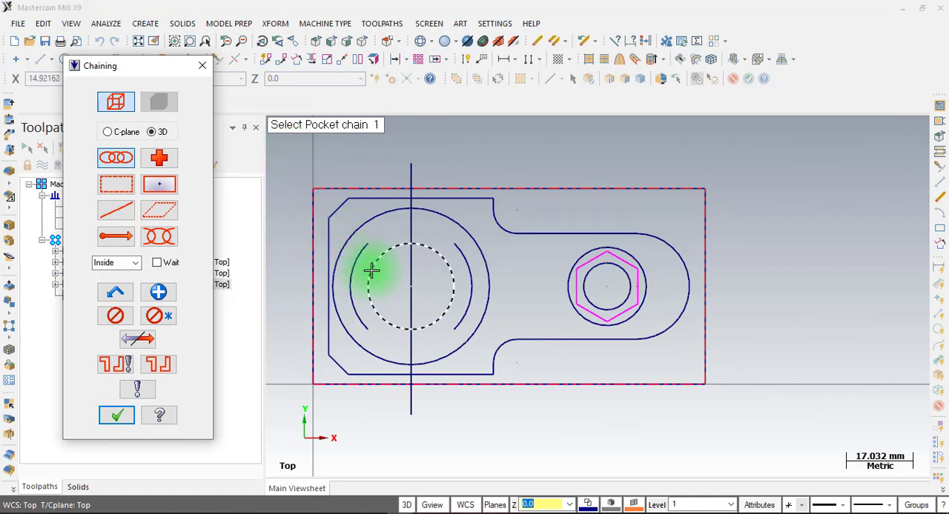
click(372, 270)
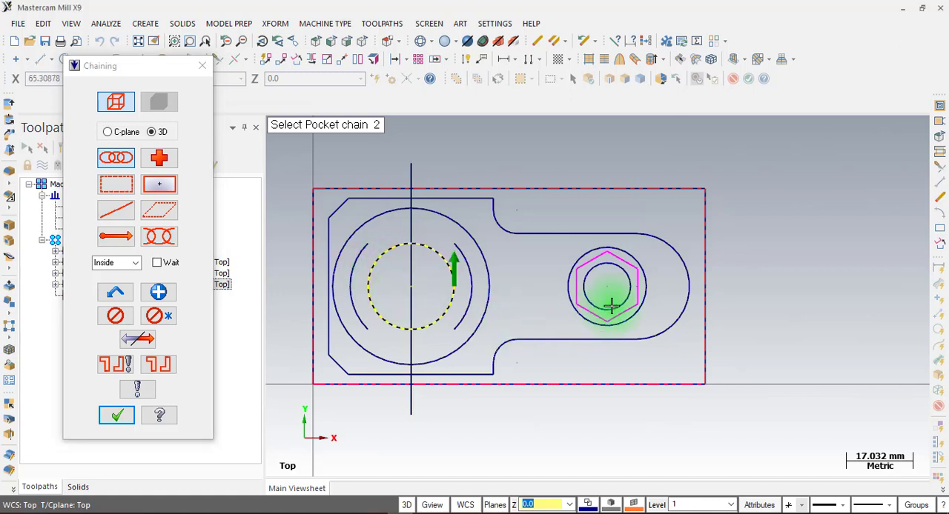
click(591, 275)
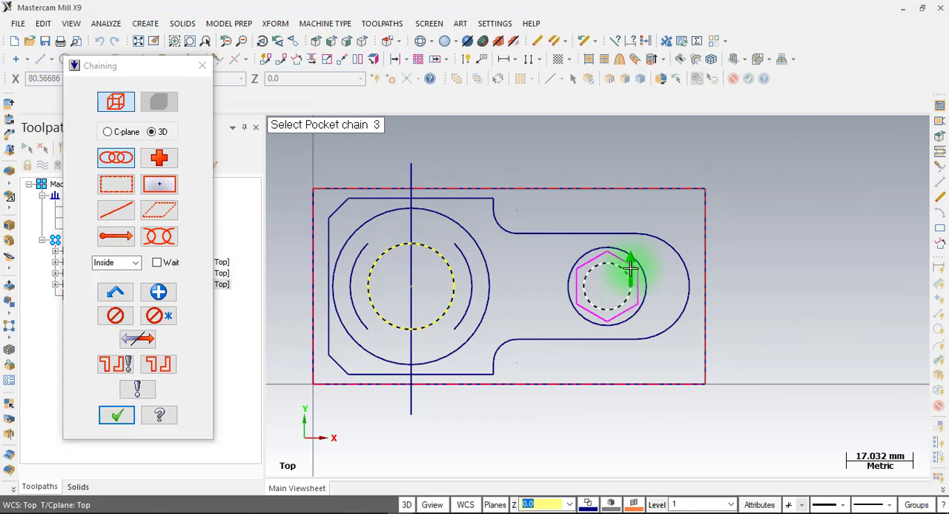
click(450, 265)
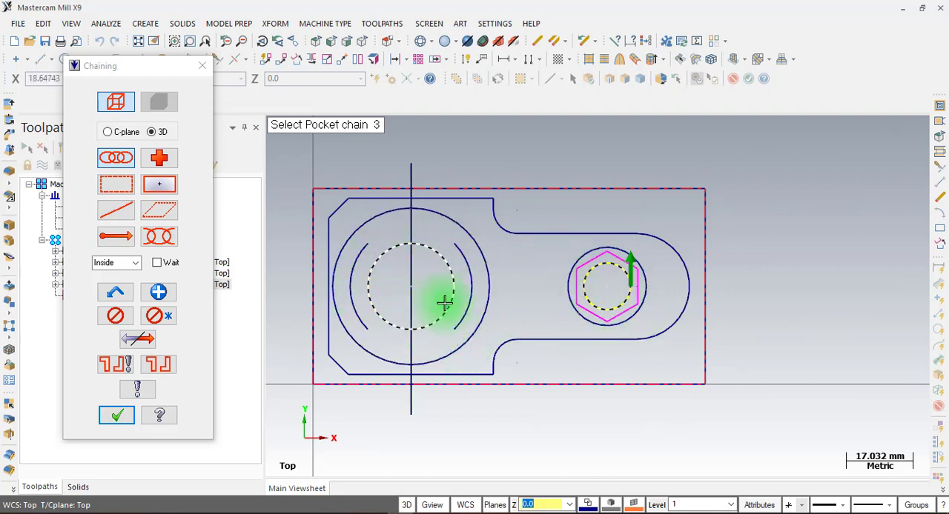
click(117, 419)
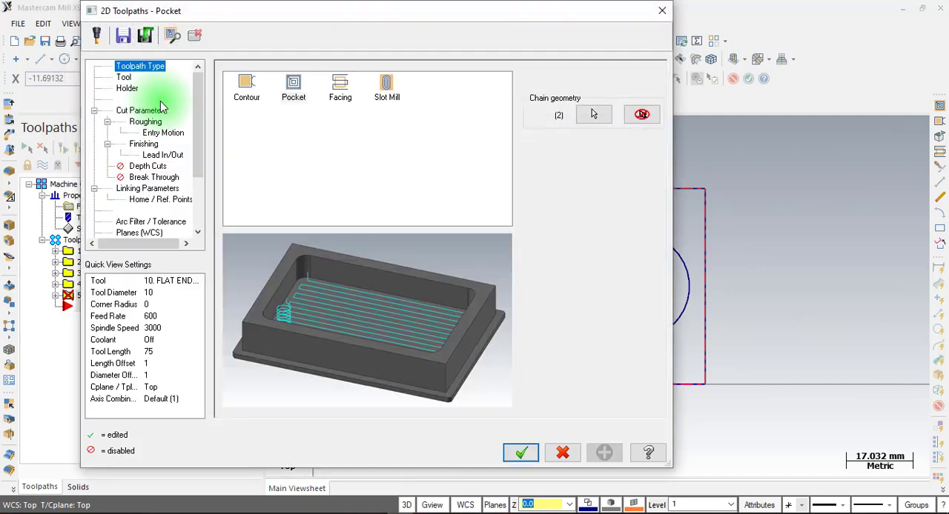
Choose the 10 mm flat endmill for the pocket and set the stock to leave on walls and floors to 0
click(121, 77)
click(273, 111)
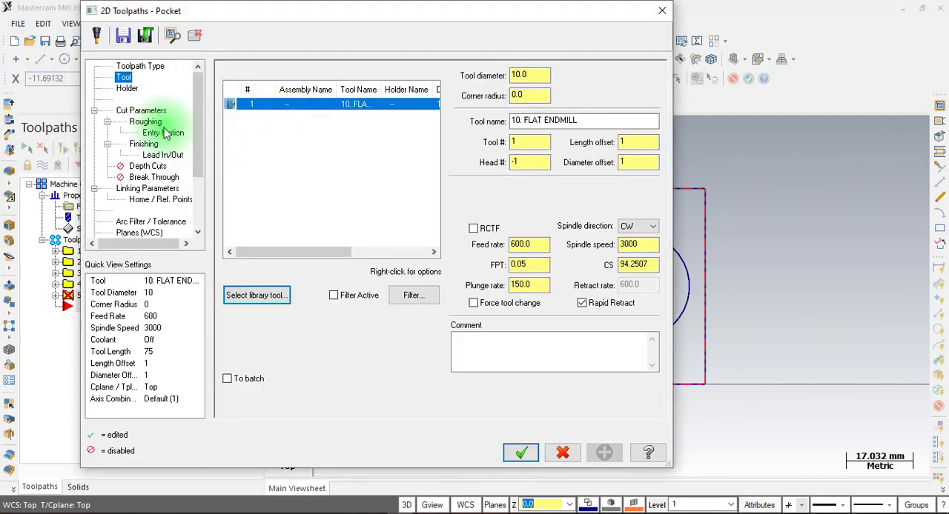
click(141, 110)
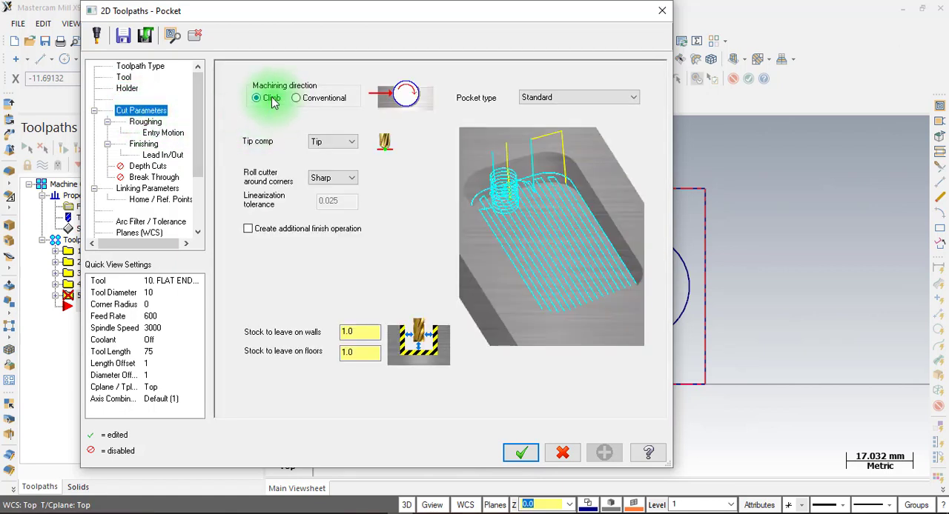
drag(370, 333, 300, 332)
text(0)
click(361, 334)
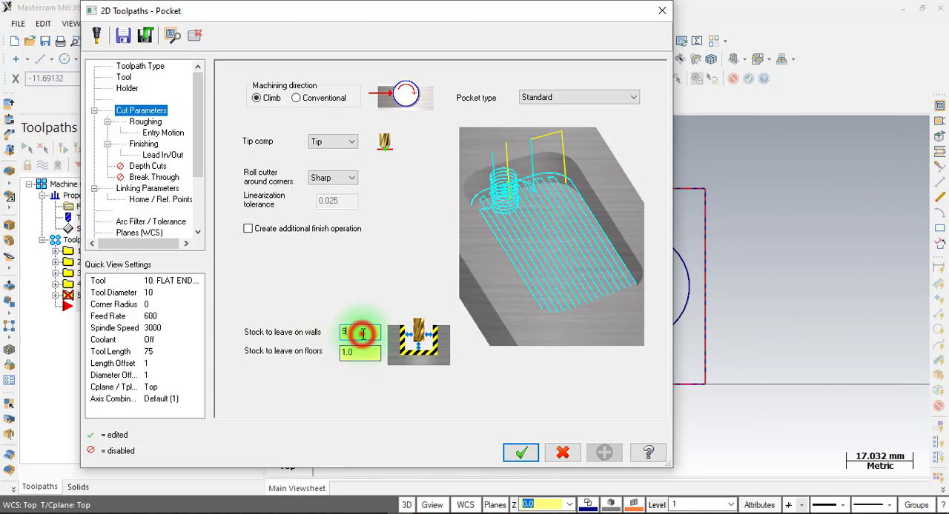
double_click(360, 356)
text(0)
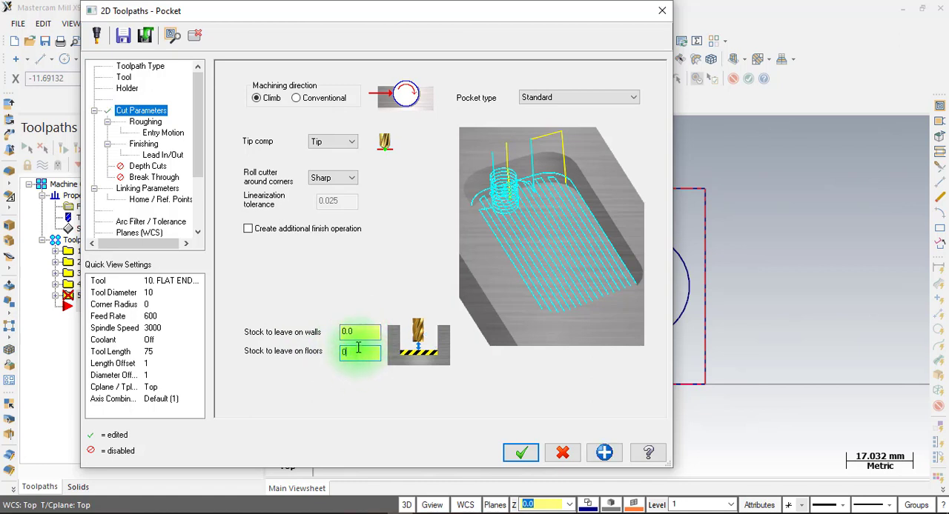
Choose Parallel Spiral as the pocket's roughing method with a stepover distance of 5
click(143, 123)
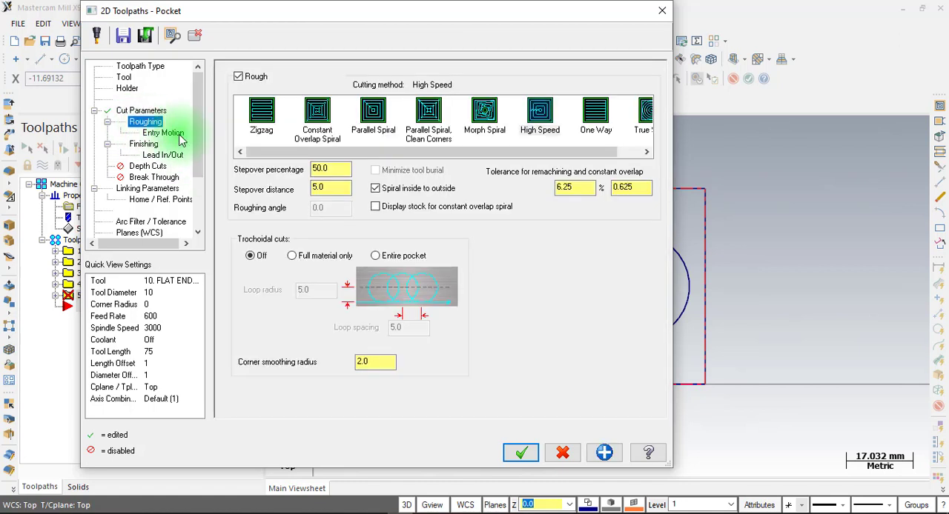
click(373, 131)
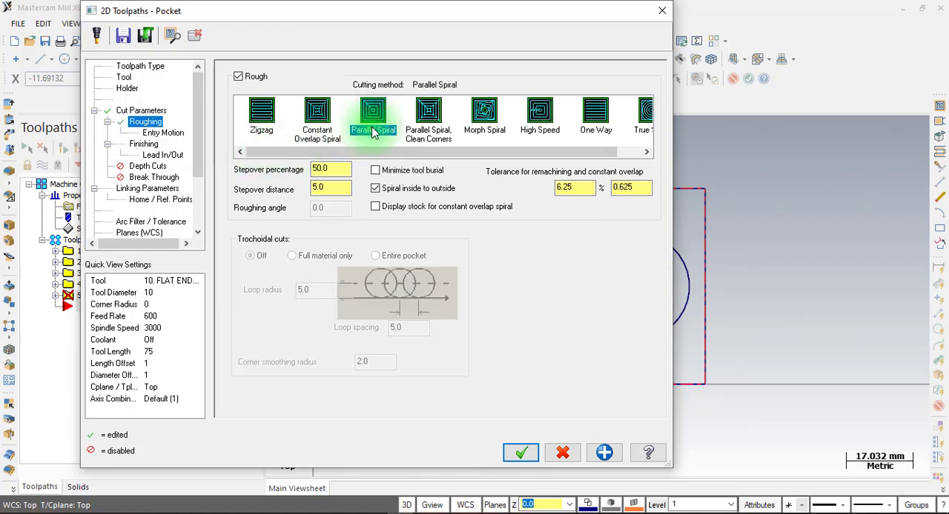
click(326, 189)
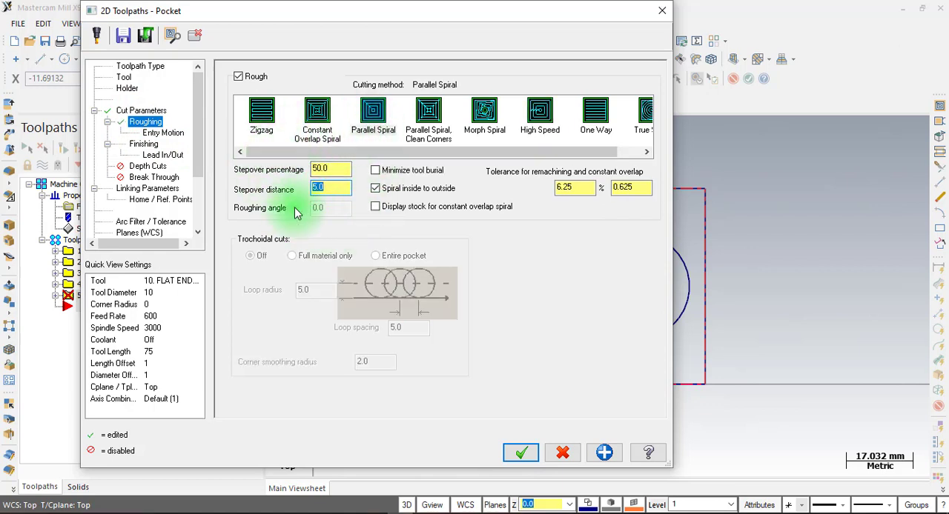
Set the pocket's helix entry motion to a minimum radius of 2.5 and a maximum radius of 5
click(165, 133)
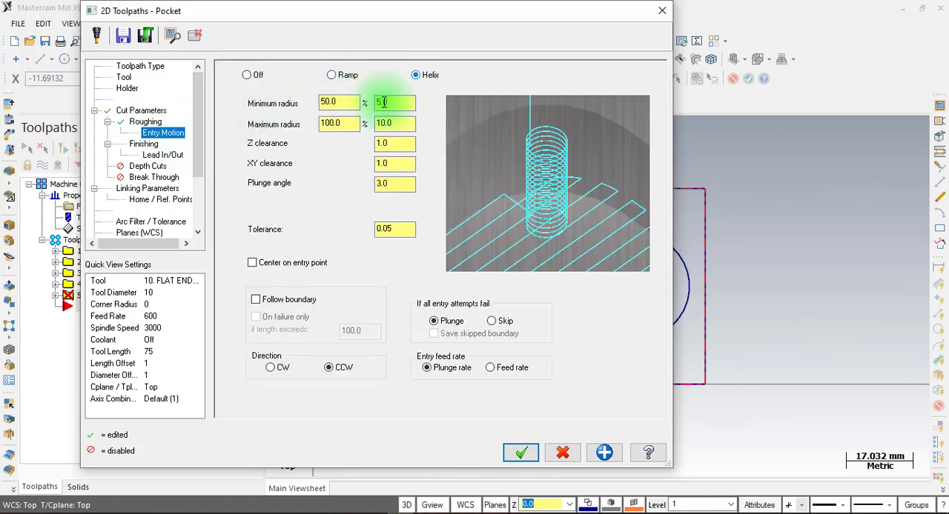
click(399, 123)
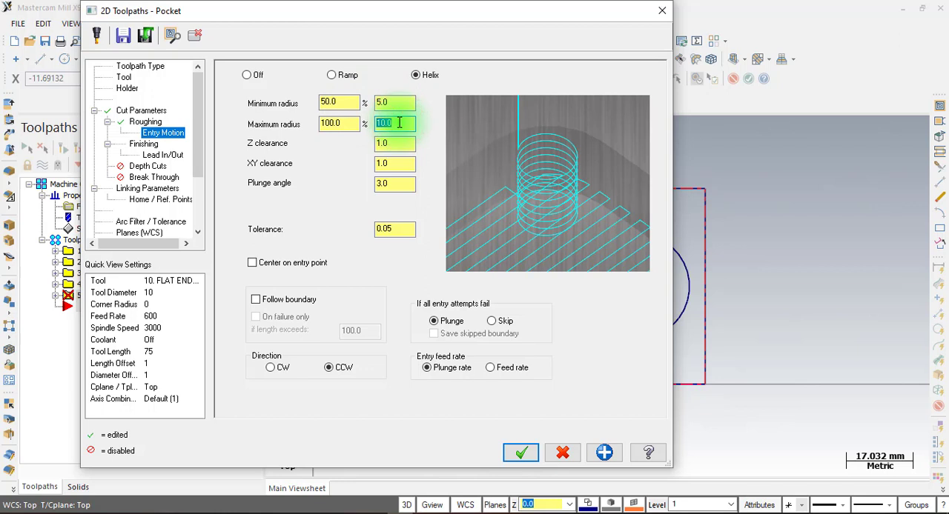
text(5)
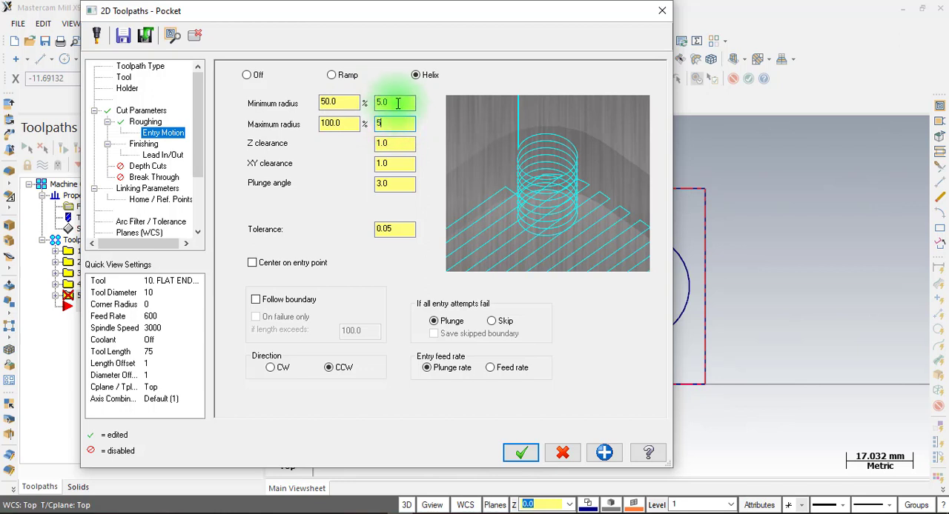
click(397, 103)
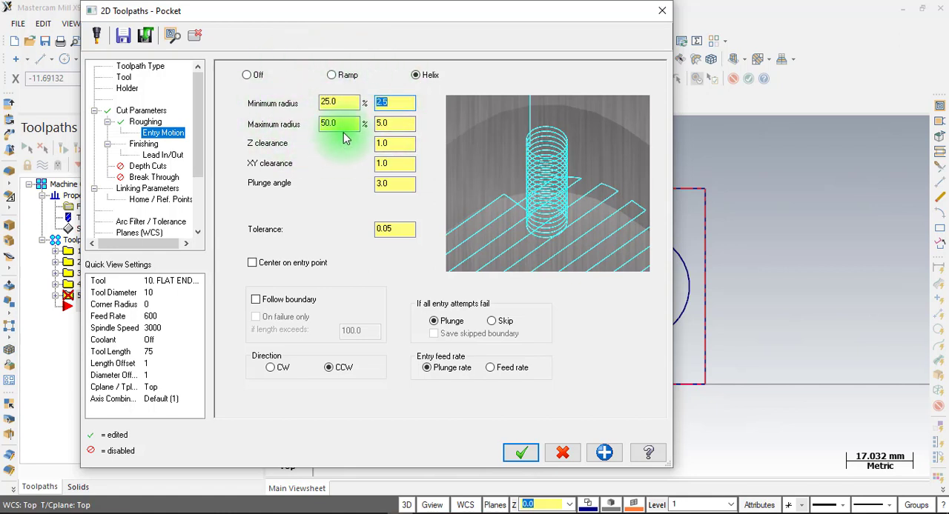
click(387, 123)
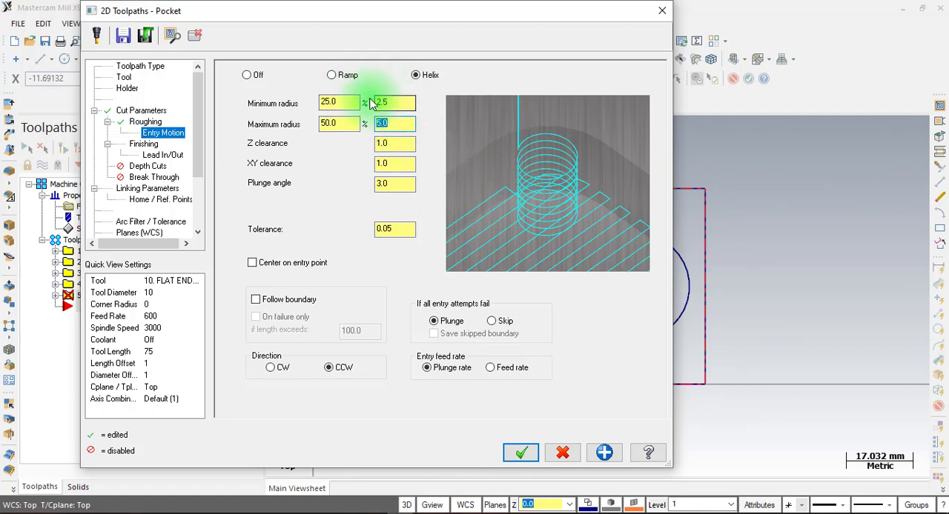
Set the pocket's finish pass spacing to 0.1 and its lead-in and lead-out line lengths to 0
click(146, 146)
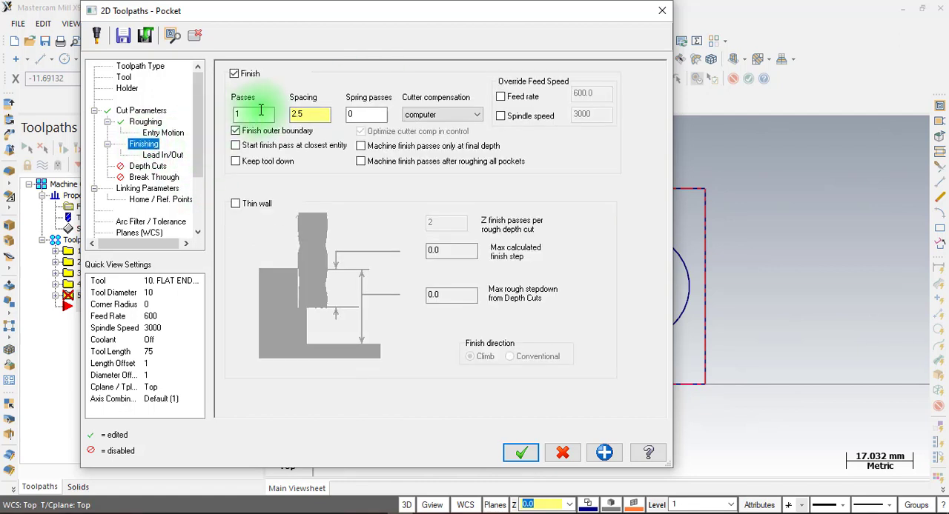
double_click(313, 117)
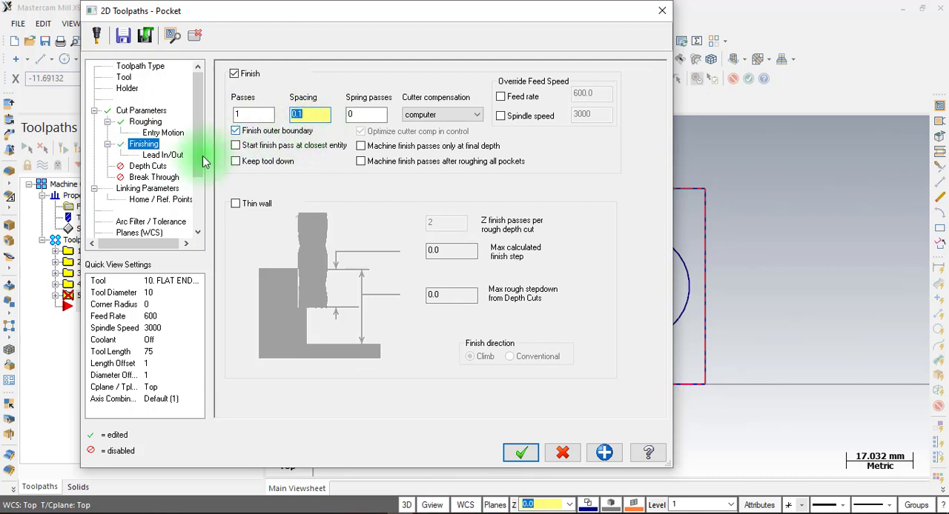
click(162, 155)
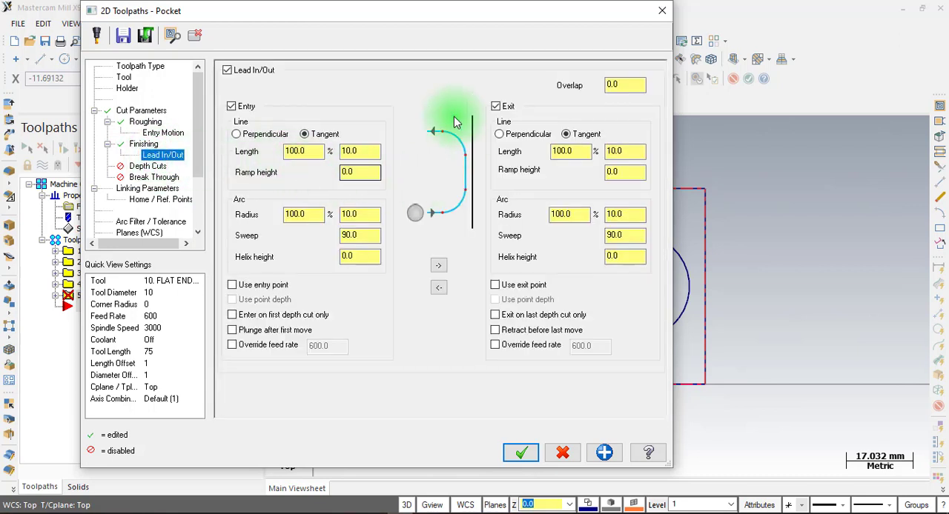
double_click(349, 151)
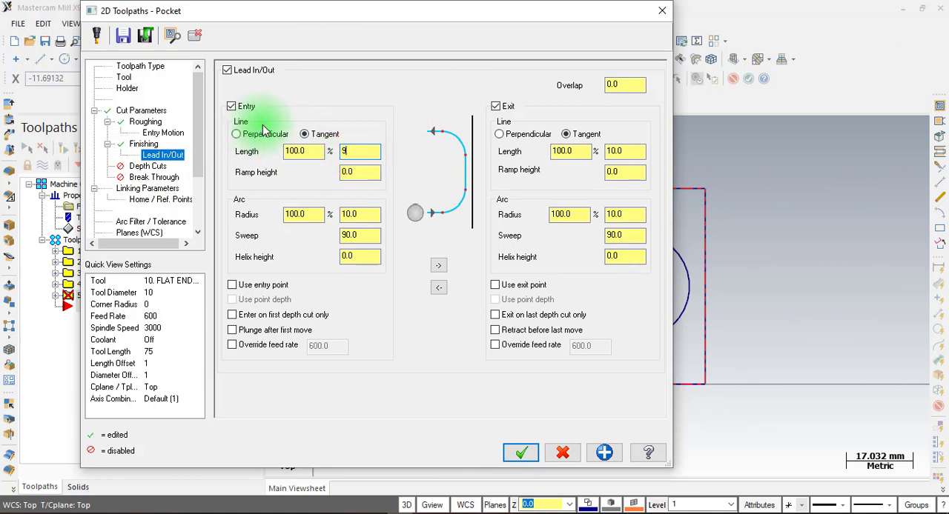
click(354, 148)
text(0)
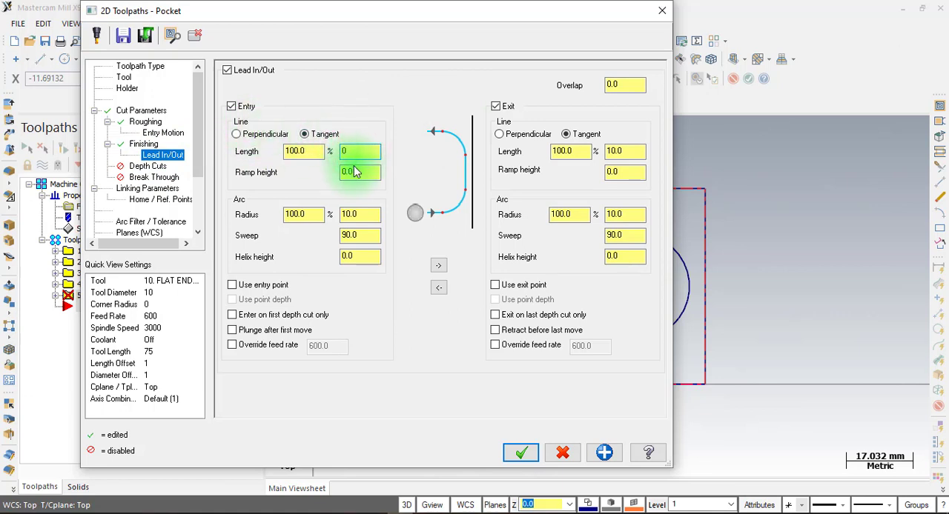
click(440, 267)
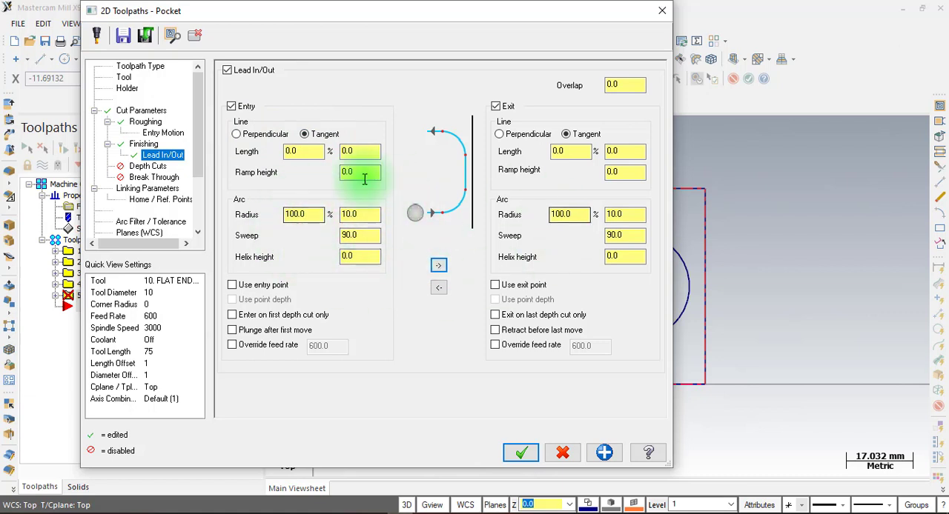
Enable depth cuts with a max rough step of 2, and set the pocket's feed plane to 2 and top of stock to 0
click(156, 166)
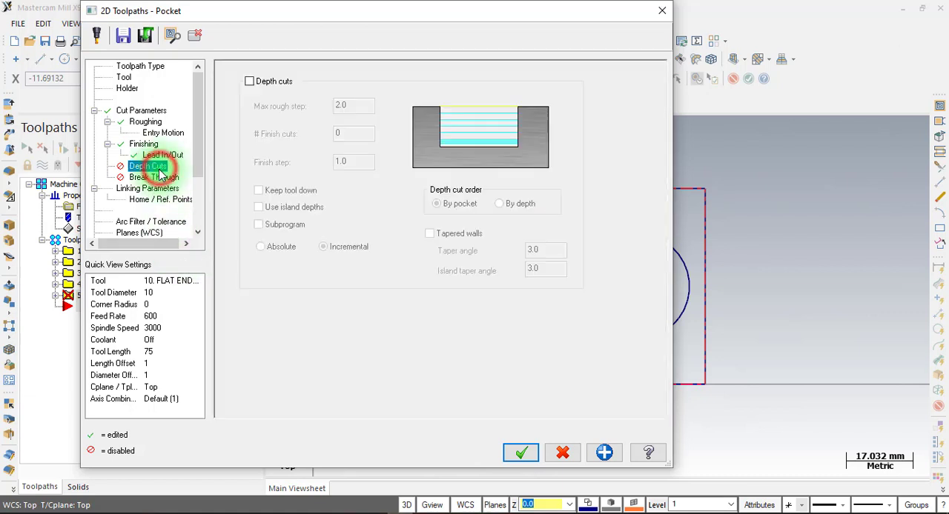
click(263, 84)
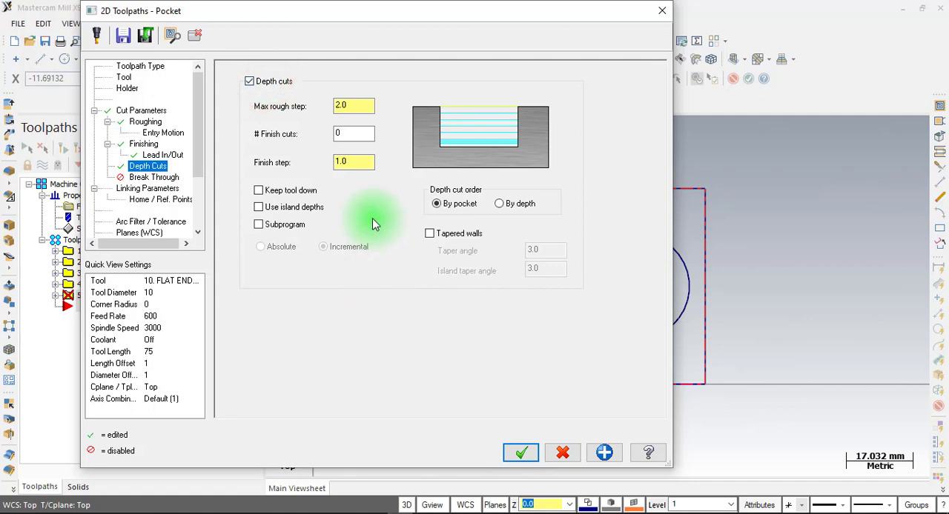
click(154, 189)
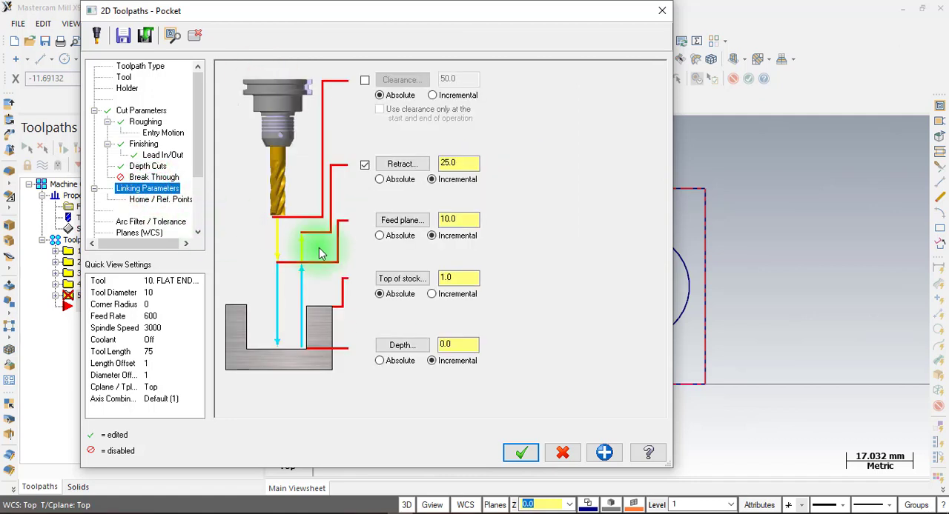
double_click(454, 216)
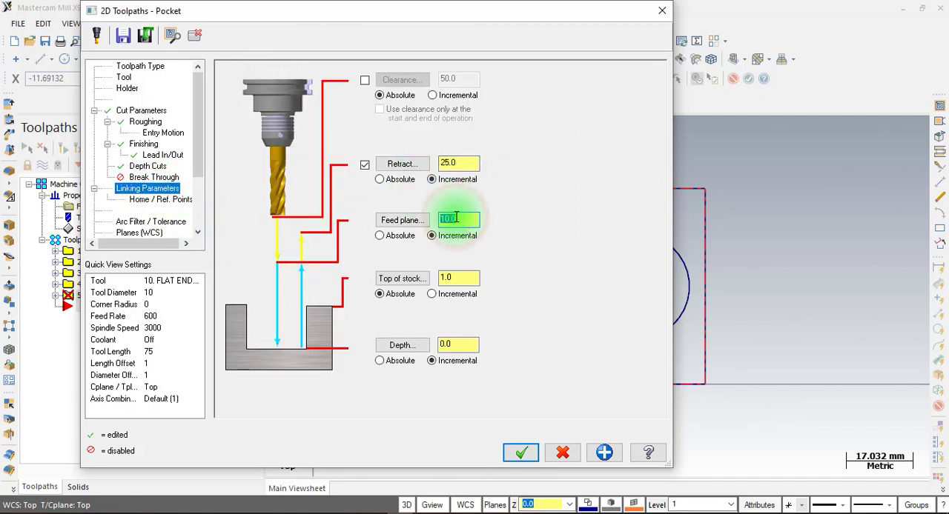
text(2)
double_click(460, 277)
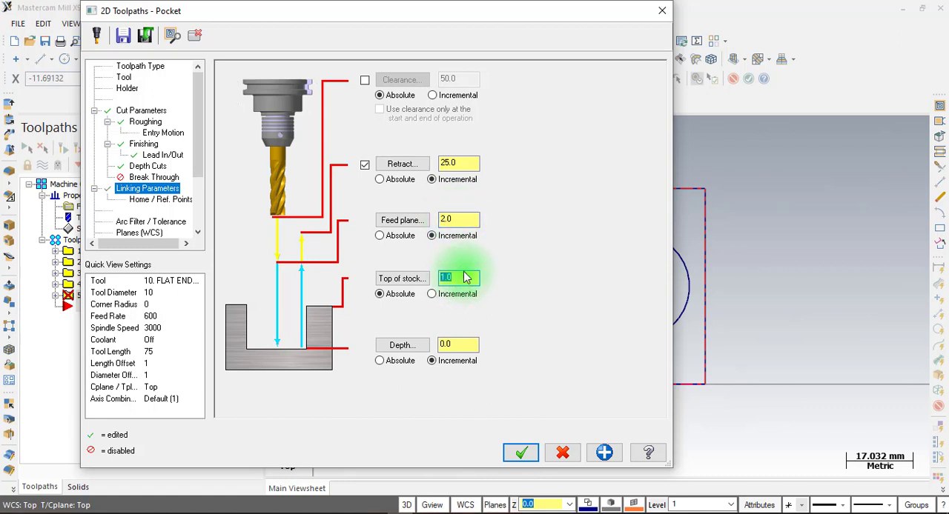
text(9)
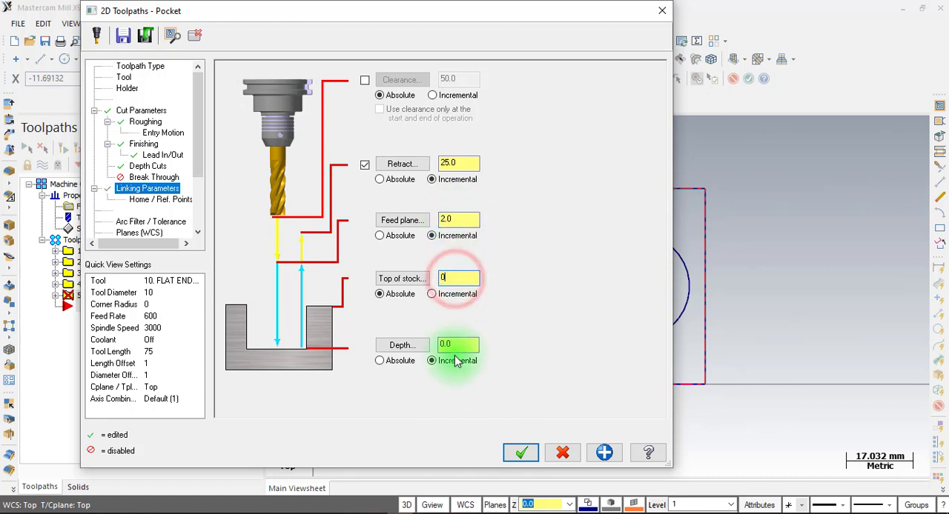
Check the bore depth in the LAT 7 drawing in Foxit PhantomPDF, set the pocket's incremental depth to -8, and generate the toolpath
double_click(457, 345)
click(381, 512)
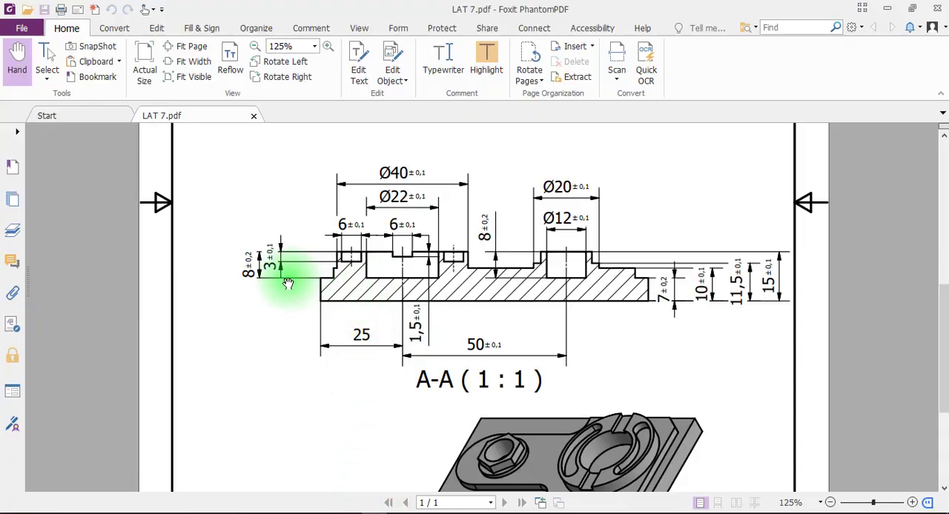
click(381, 511)
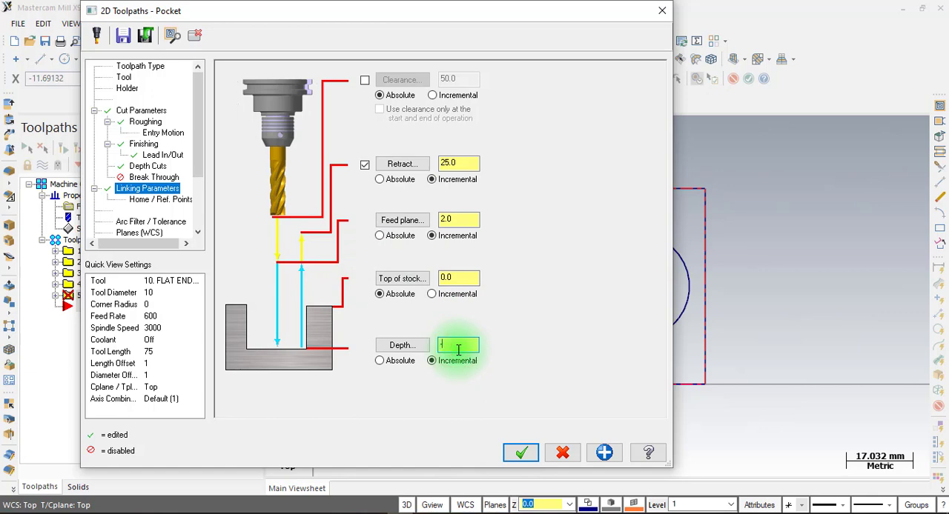
click(522, 452)
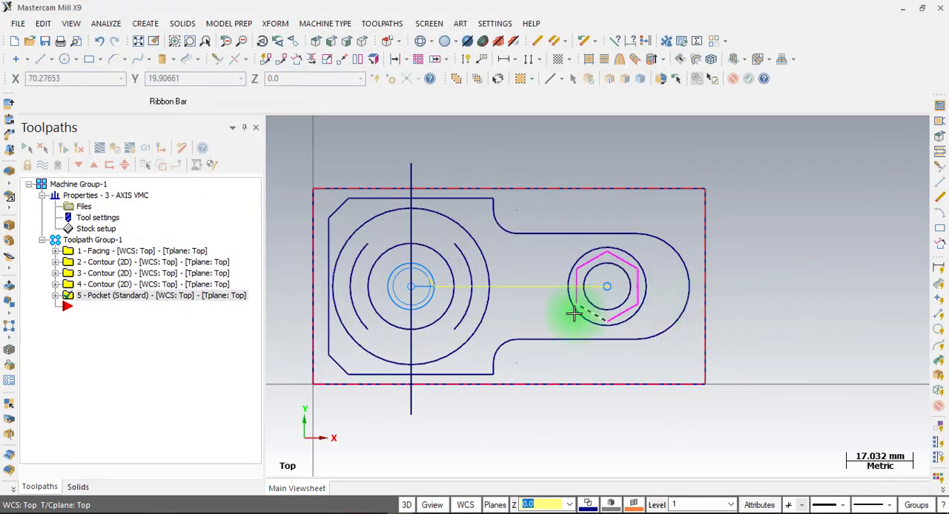
Deselect the pocket operation to hide its toolpath from the part view
scroll(567, 319, up, 1)
scroll(513, 271, up, 1)
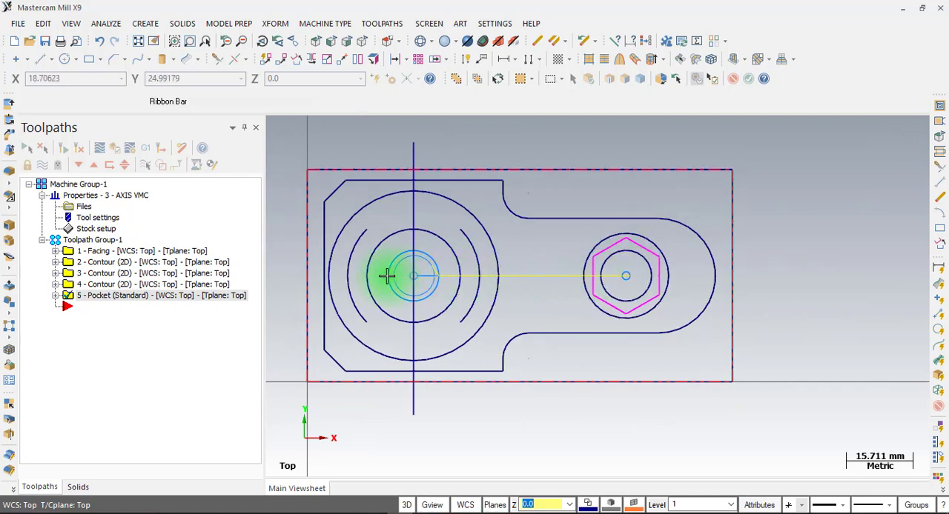
scroll(388, 273, up, 2)
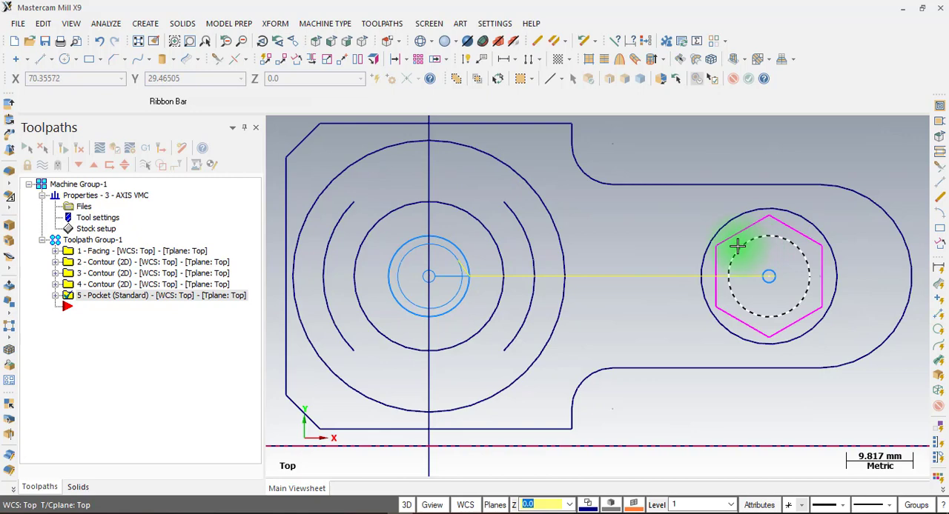
scroll(634, 285, down, 1)
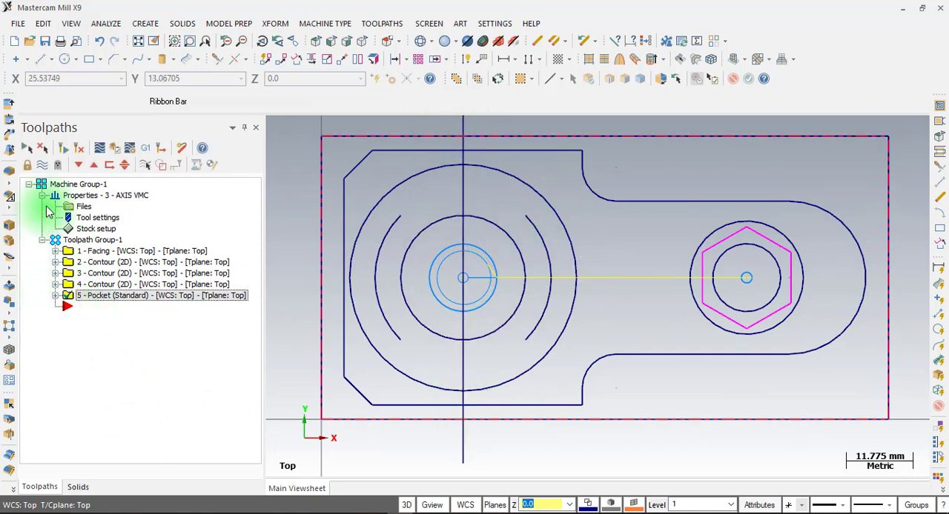
click(42, 149)
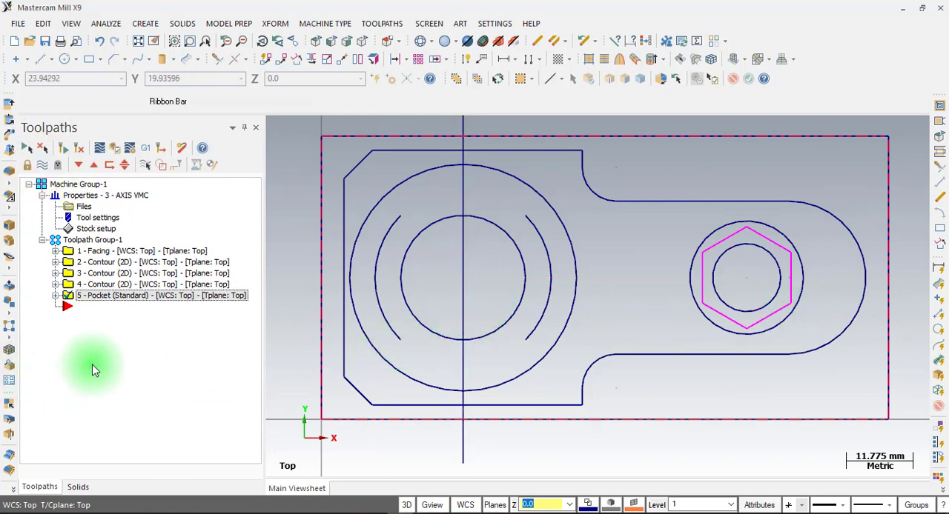
Create a 2D contour toolpath chained along the two open slot arcs on either side of the large boss's inner circle
right_click(92, 342)
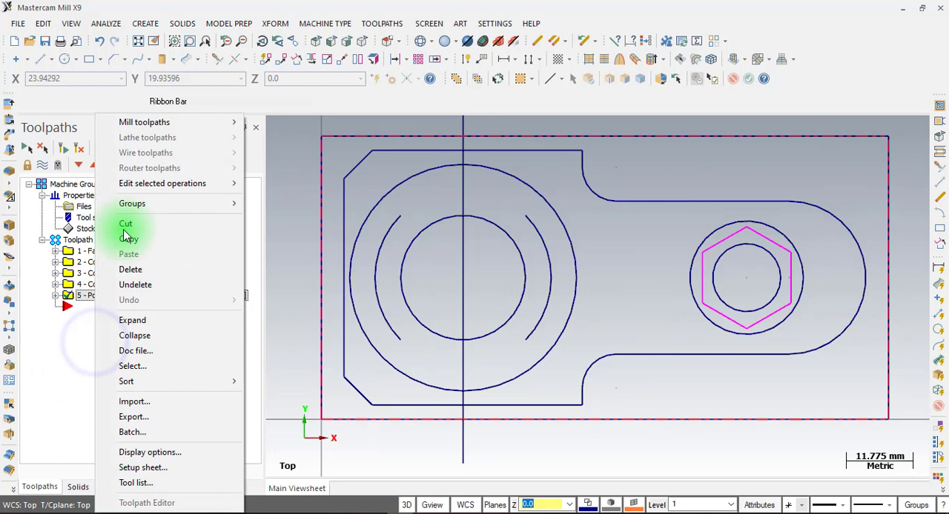
click(167, 122)
click(297, 120)
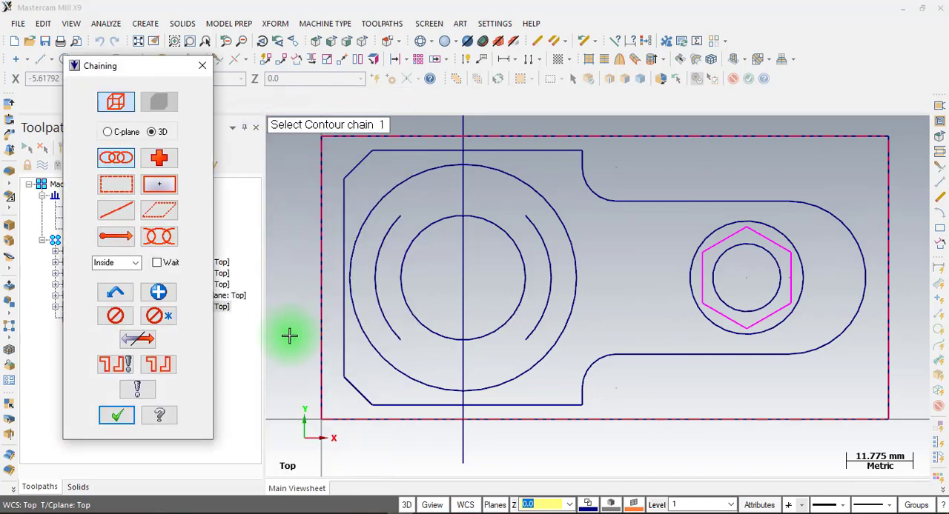
click(387, 324)
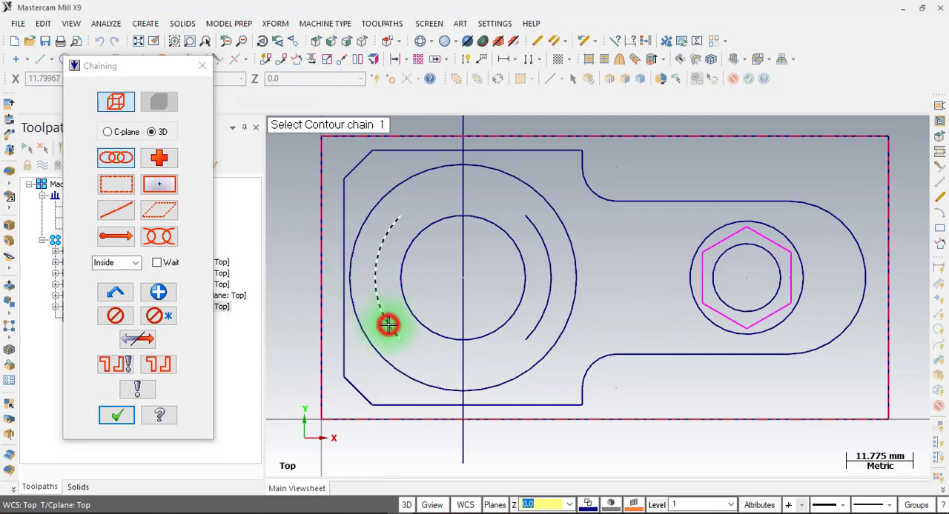
click(526, 234)
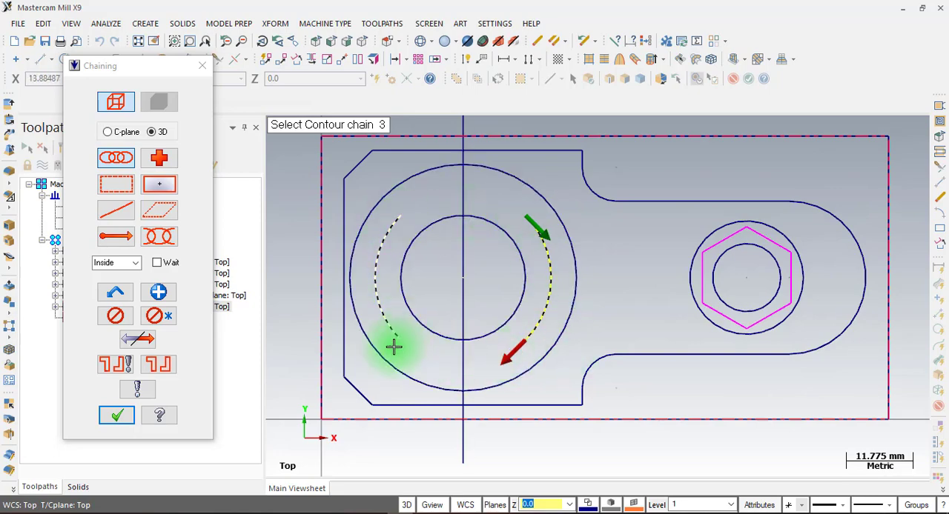
click(380, 511)
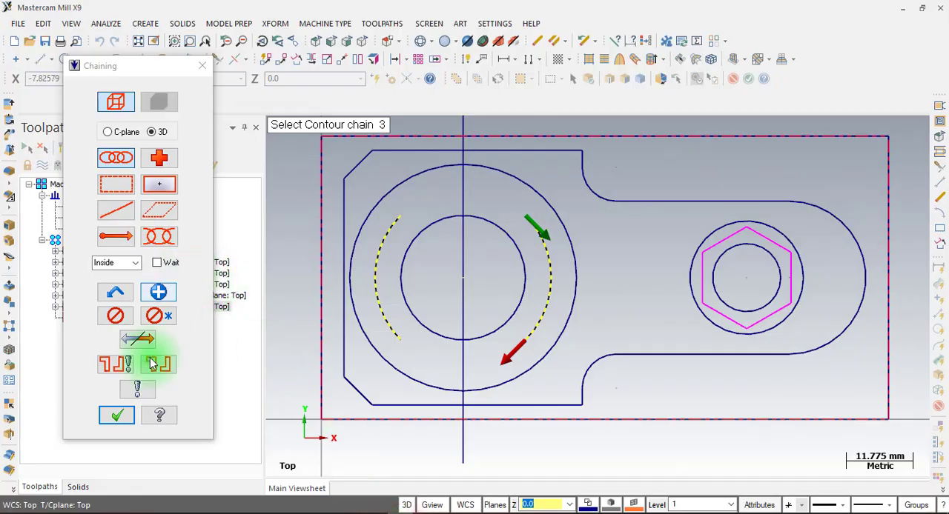
click(118, 413)
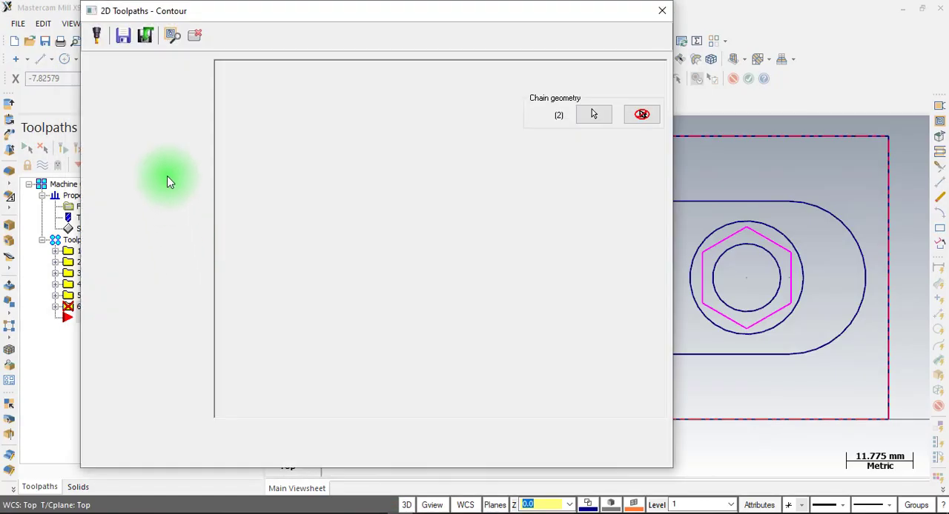
Choose the 6 mm flat endmill from the tool library for the slot contour
click(123, 77)
click(255, 295)
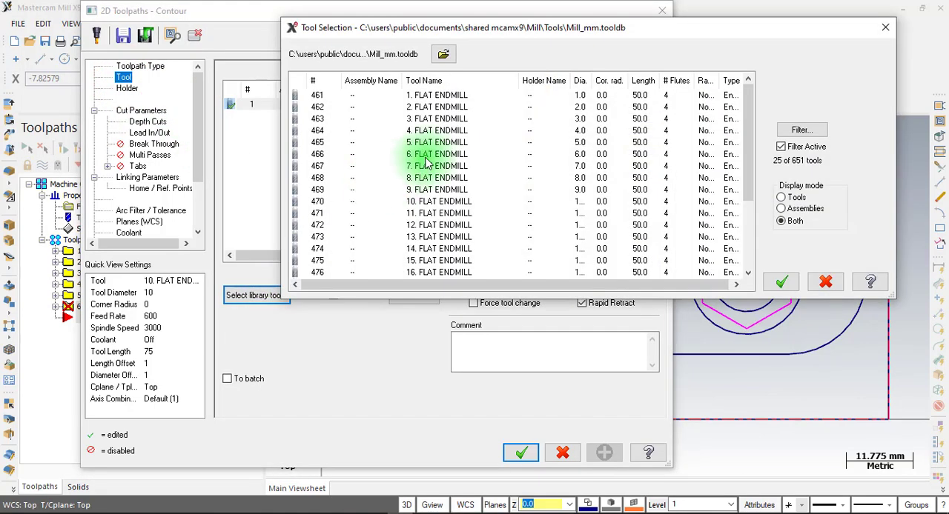
click(424, 154)
click(781, 283)
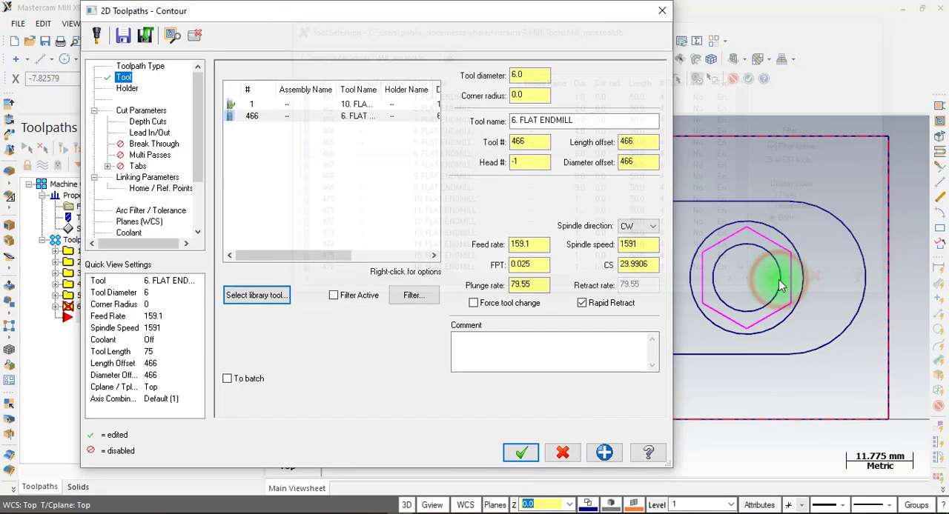
Set the 6 mm endmill's spindle speed to 3000, feed per tooth to 0.05, retract rate to 600 and plunge rate to 60
double_click(271, 120)
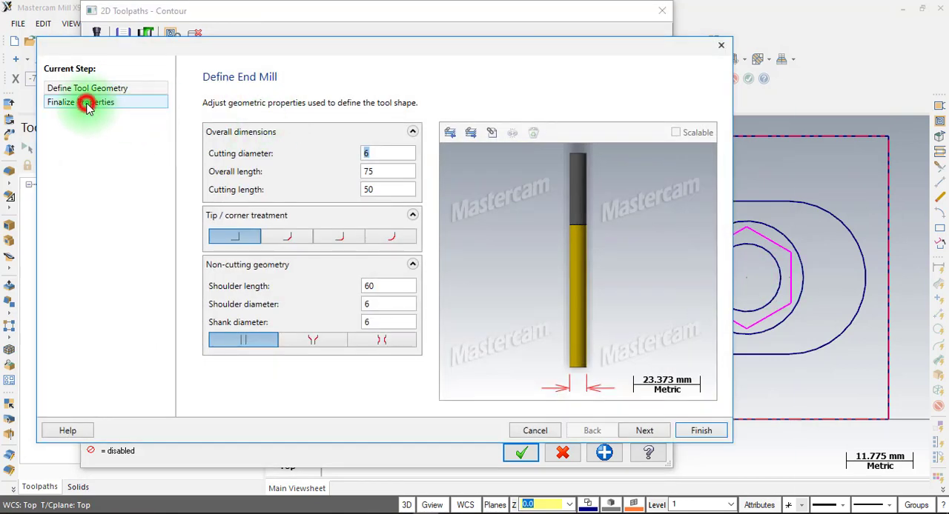
click(87, 106)
click(421, 333)
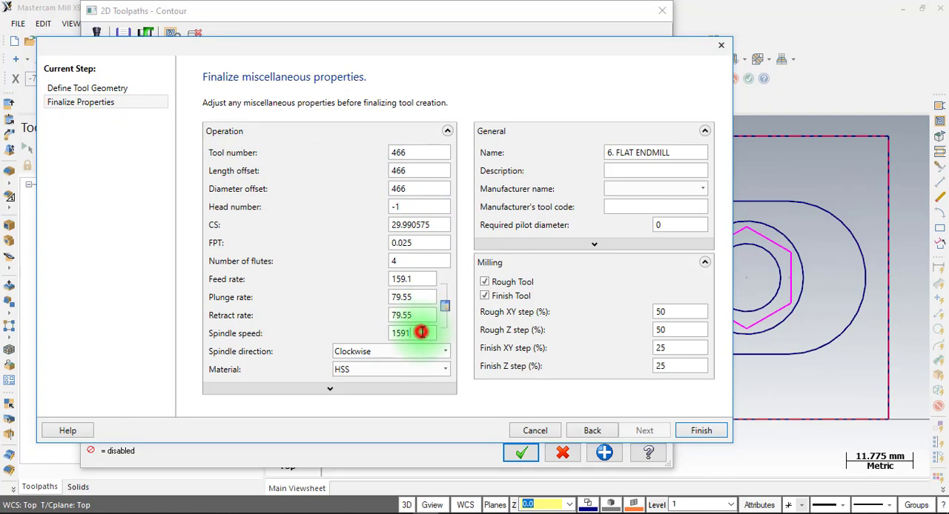
double_click(421, 333)
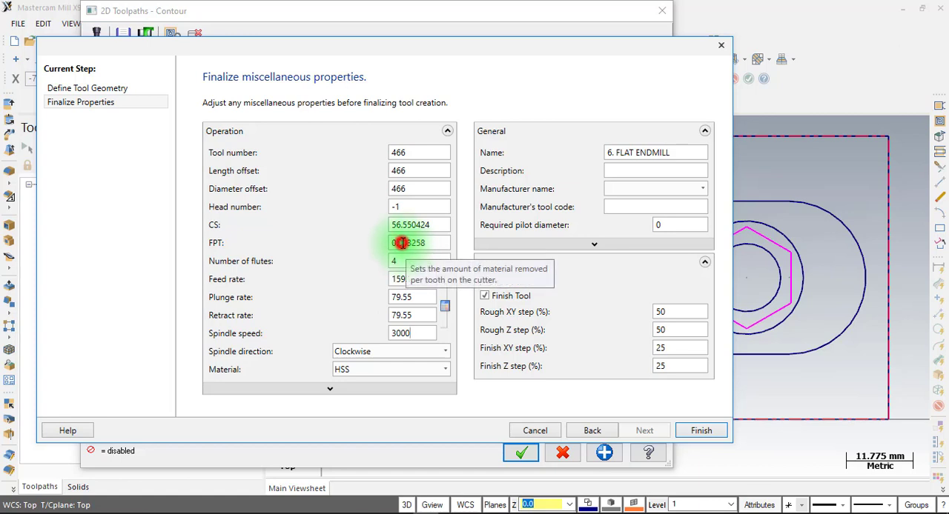
drag(401, 243, 473, 251)
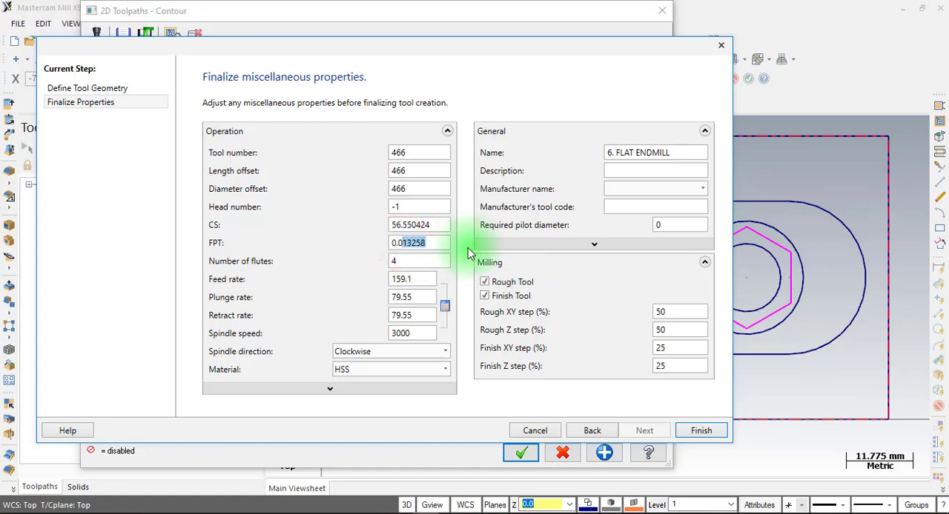
text(5)
double_click(418, 316)
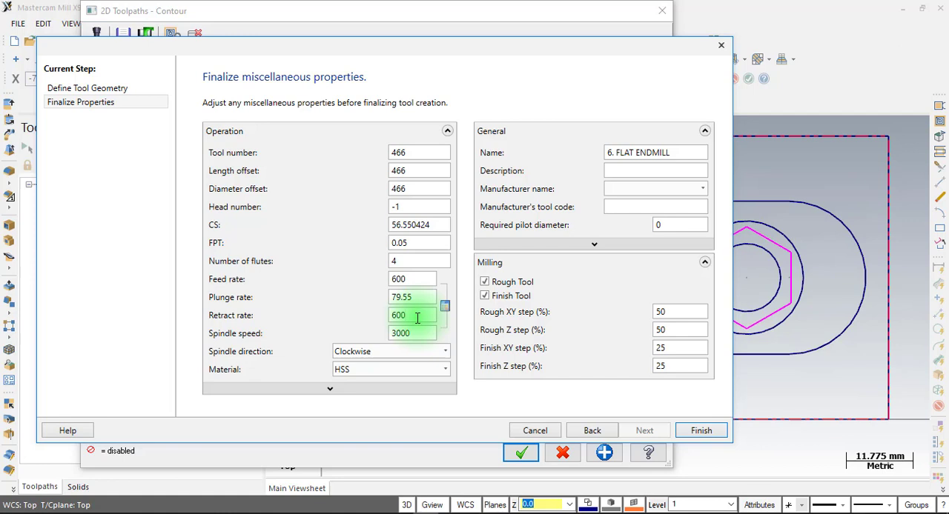
double_click(418, 297)
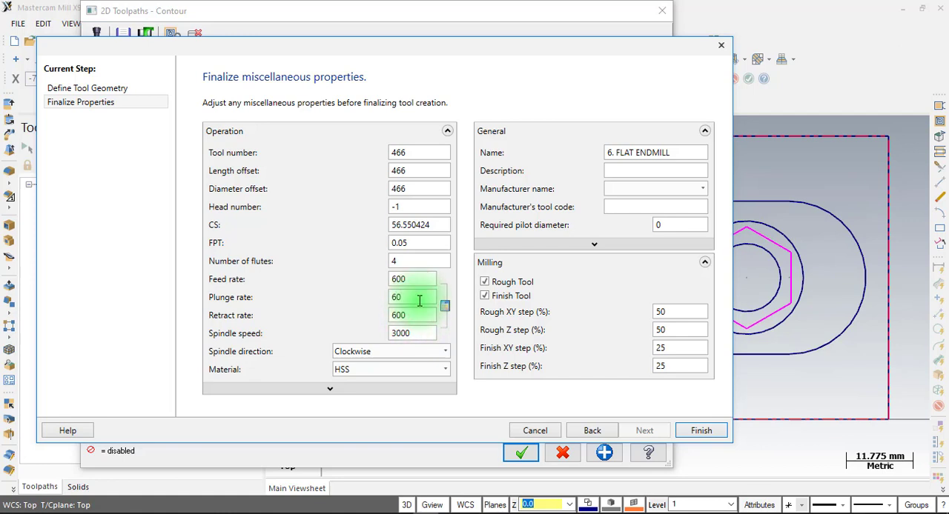
click(701, 431)
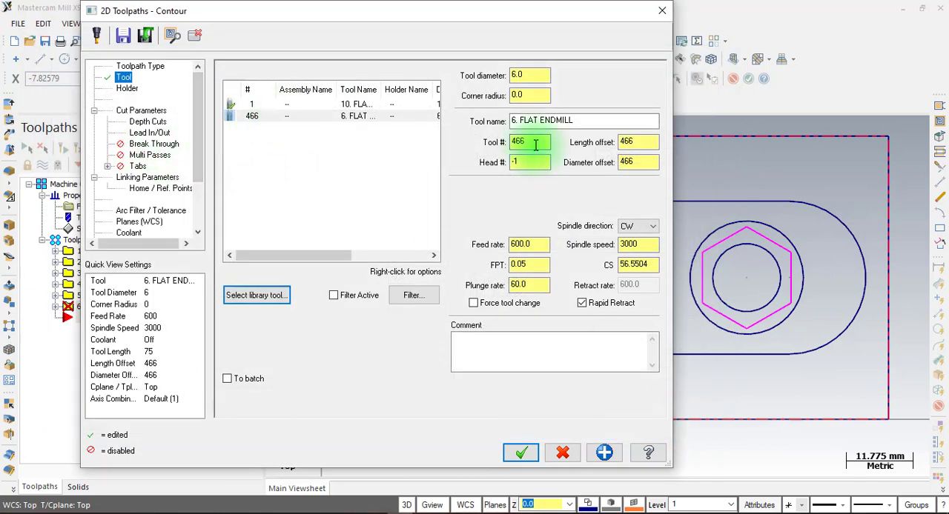
Renumber the 6 mm endmill as tool 2, with length and diameter offsets of 2
click(628, 141)
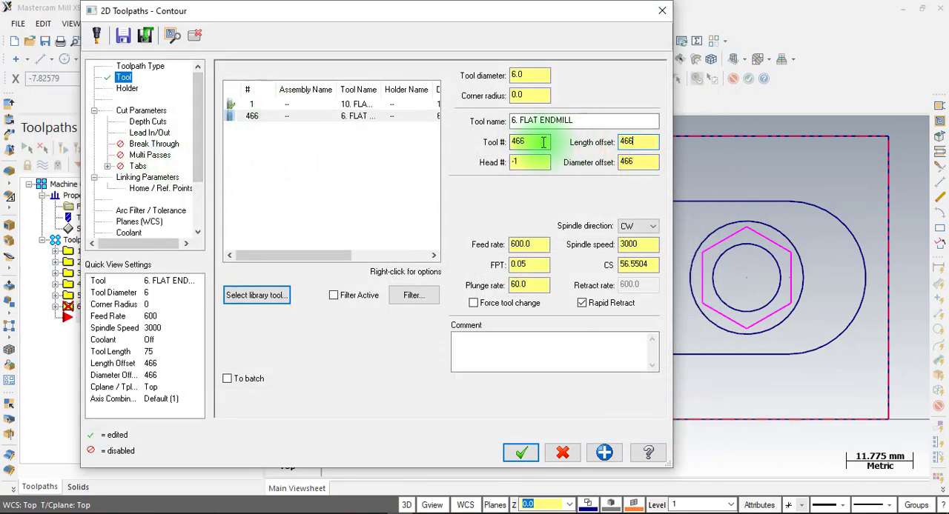
click(261, 116)
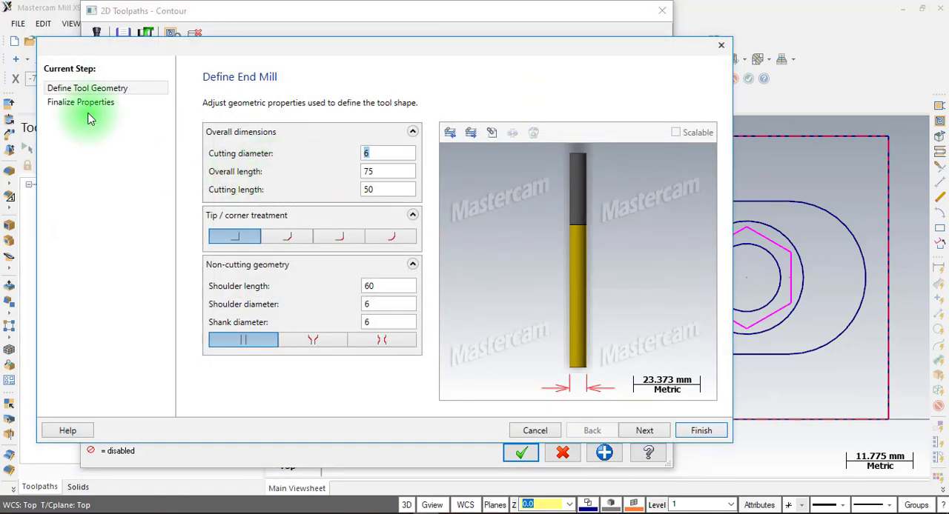
click(83, 106)
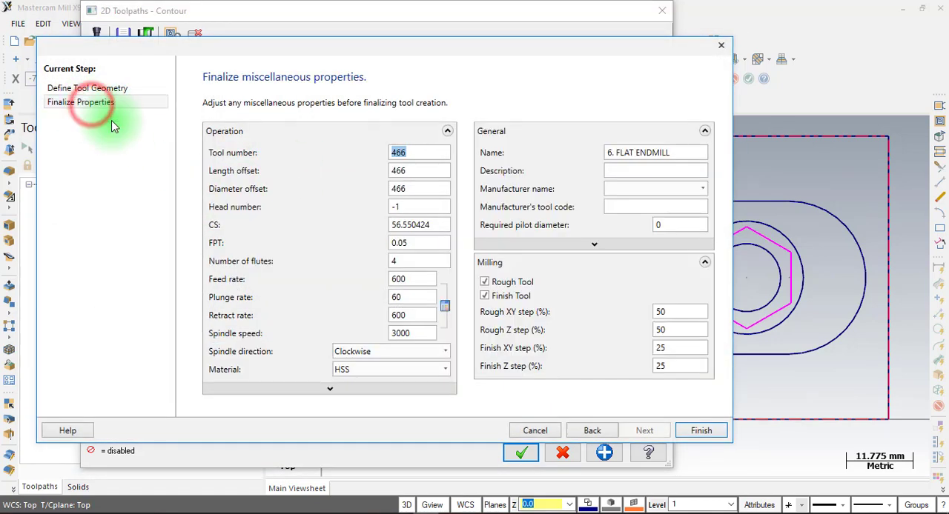
text(2)
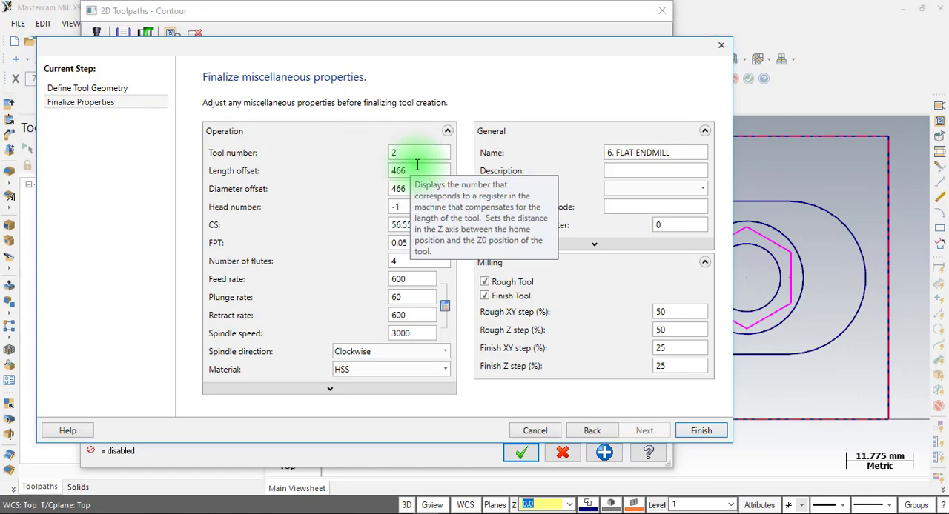
click(700, 431)
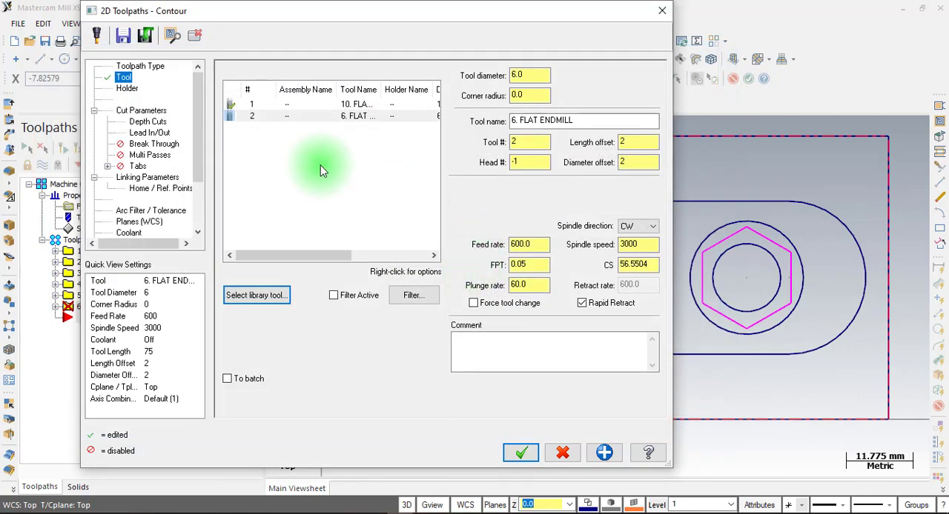
Set the slot contour's compensation type to Off, check its depth cuts, and disable lead-in/lead-out
click(148, 113)
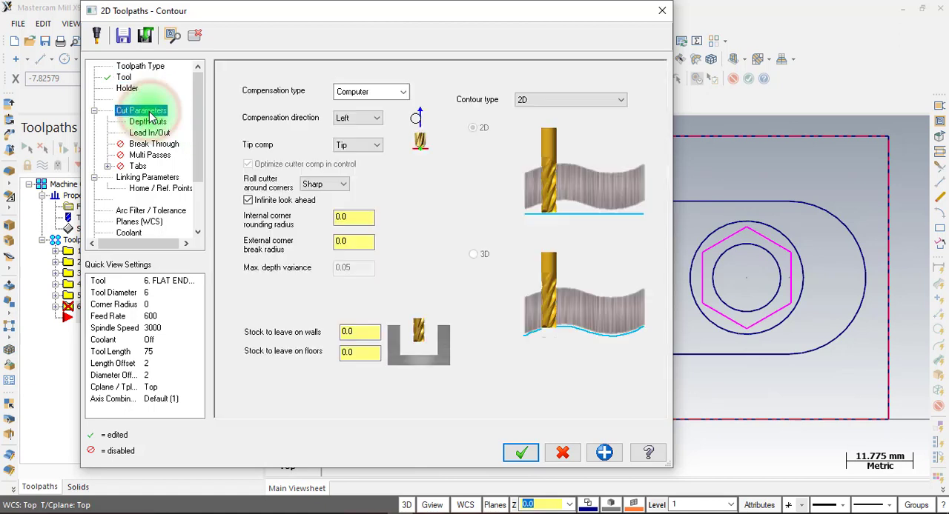
click(381, 95)
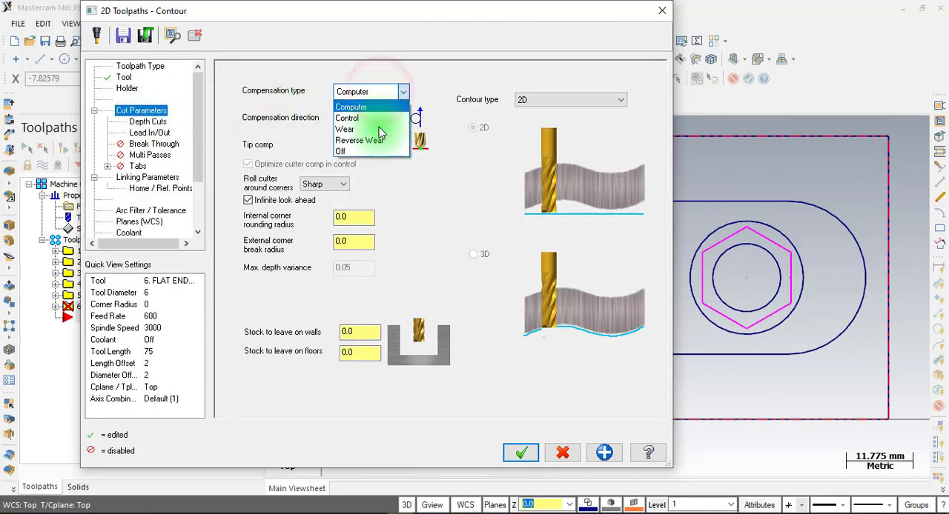
click(370, 149)
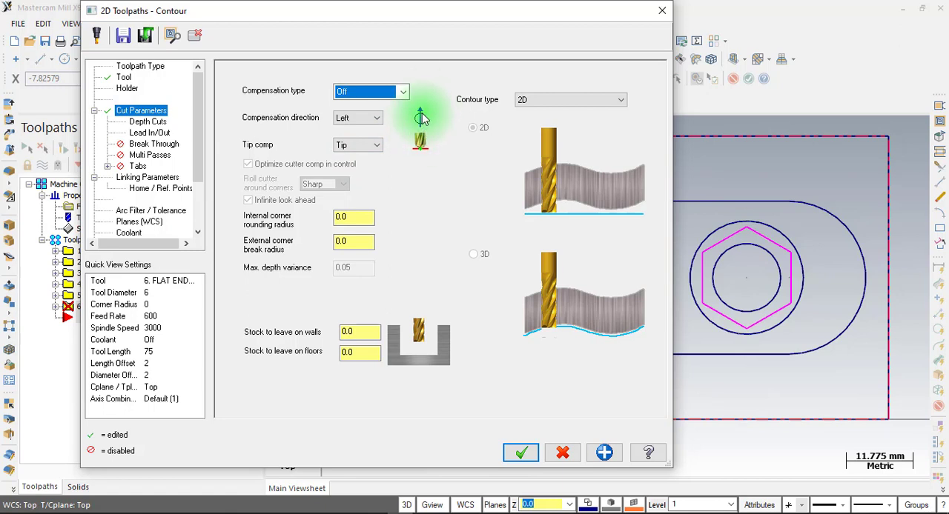
click(152, 123)
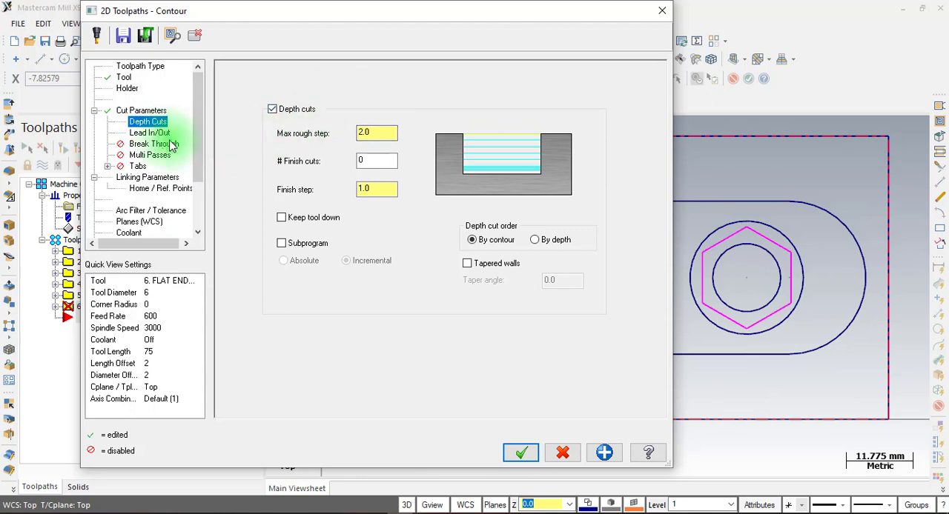
click(154, 133)
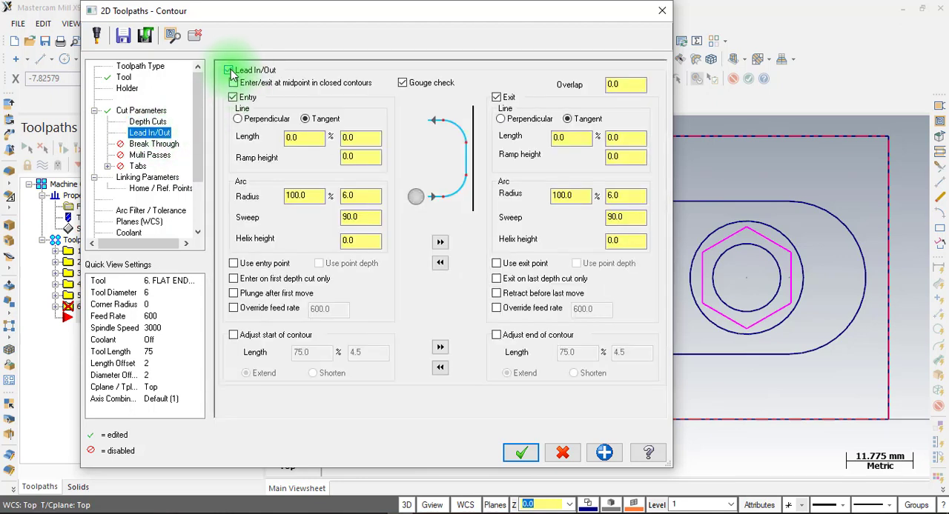
click(229, 71)
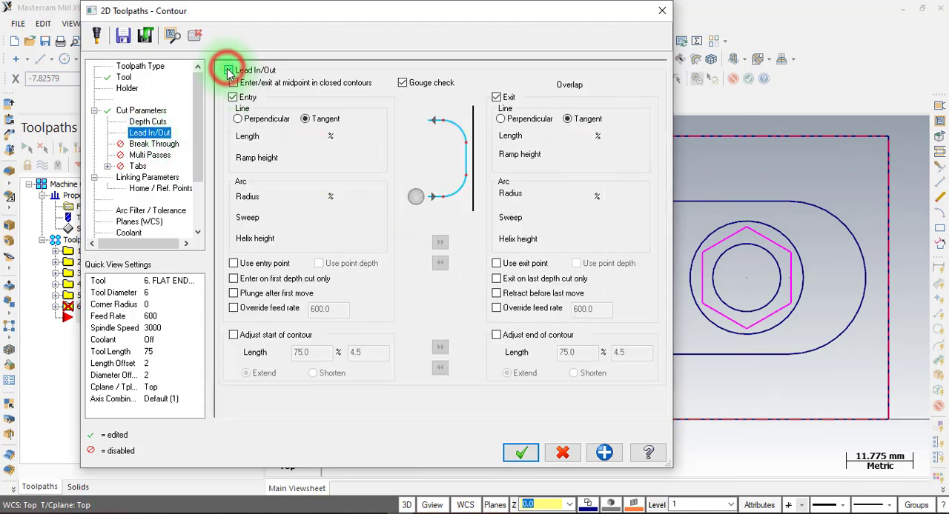
Set the slot contour's top of stock to 0 and incremental depth to -3, and generate the toolpath
click(133, 178)
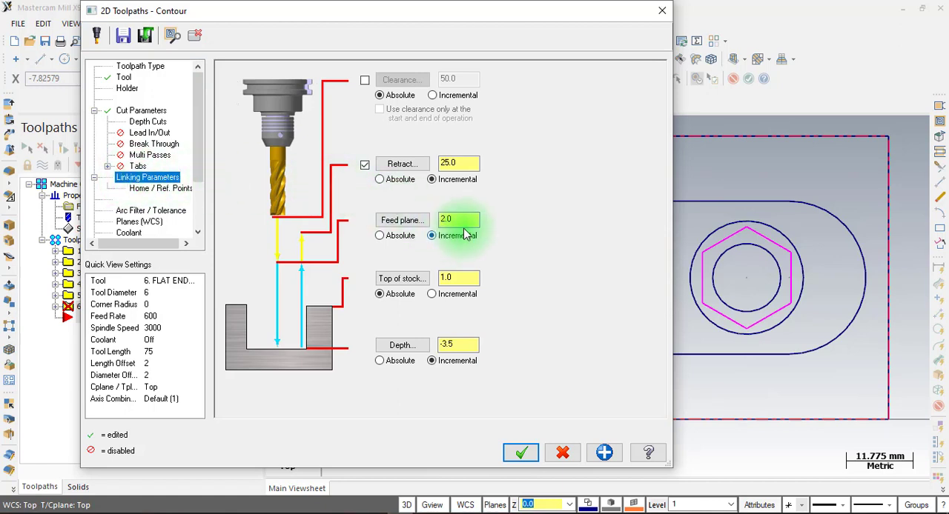
click(460, 277)
double_click(460, 277)
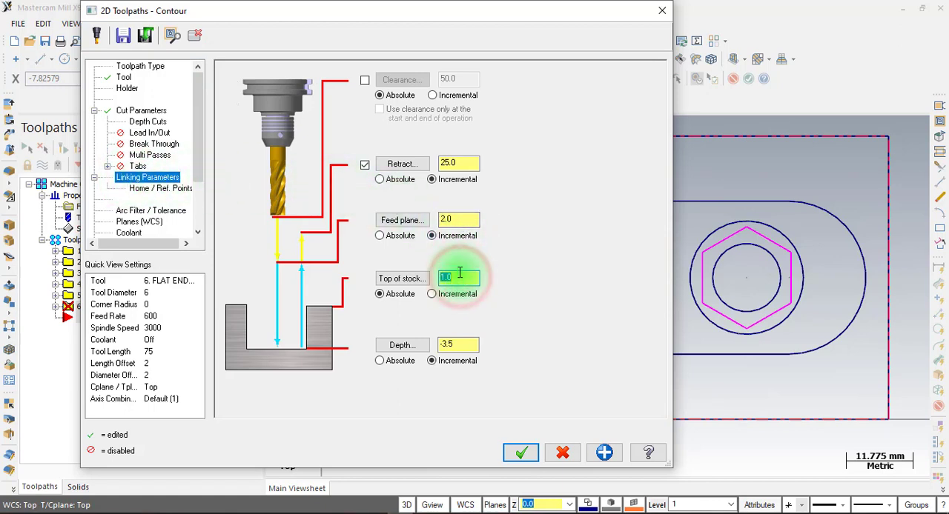
text(0)
click(456, 343)
double_click(460, 343)
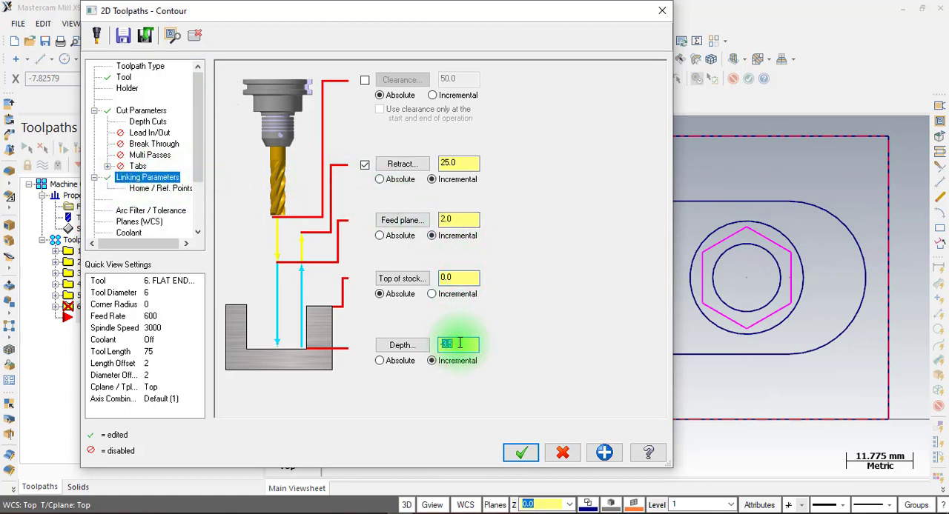
text(-3)
click(521, 452)
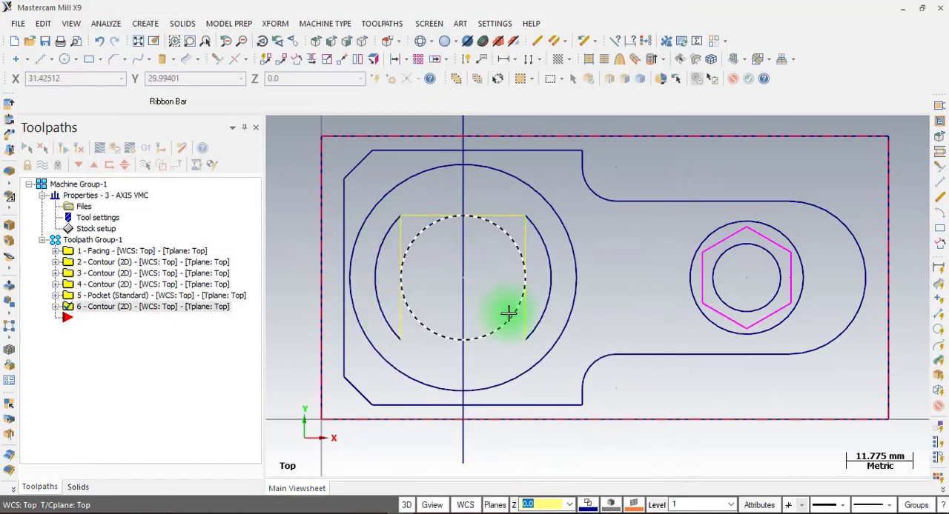
Start a new contour toolpath after operation 6, chaining the vertical line through the centre of the large boss from its upper end
scroll(508, 315, down, 1)
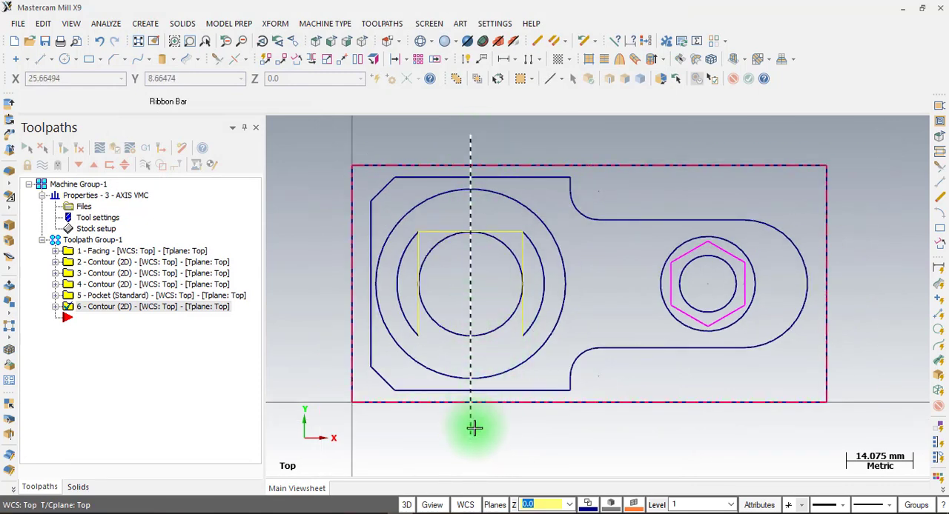
click(115, 327)
right_click(114, 327)
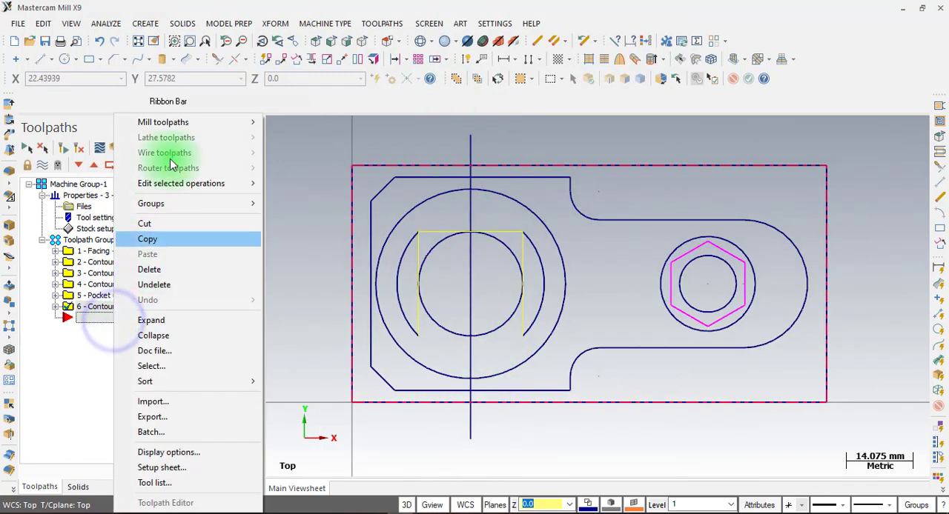
mouse_move(201, 122)
click(316, 117)
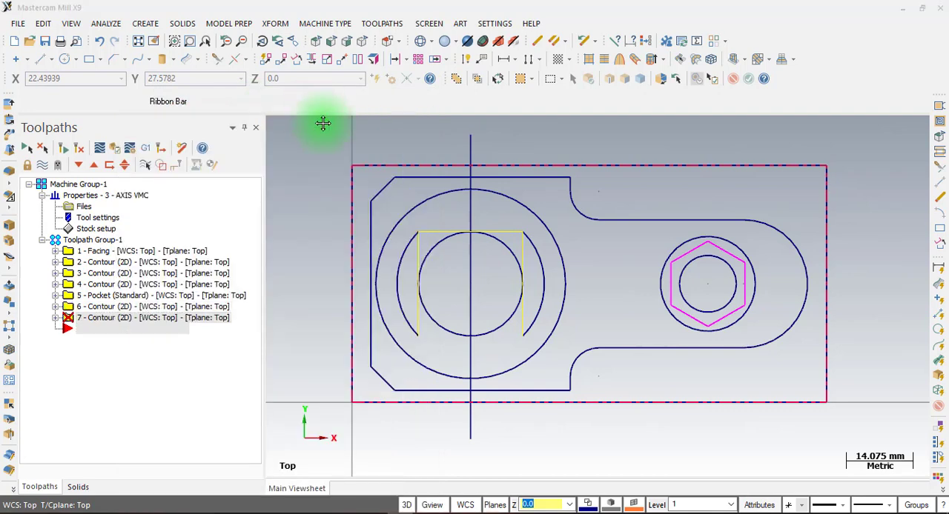
click(472, 141)
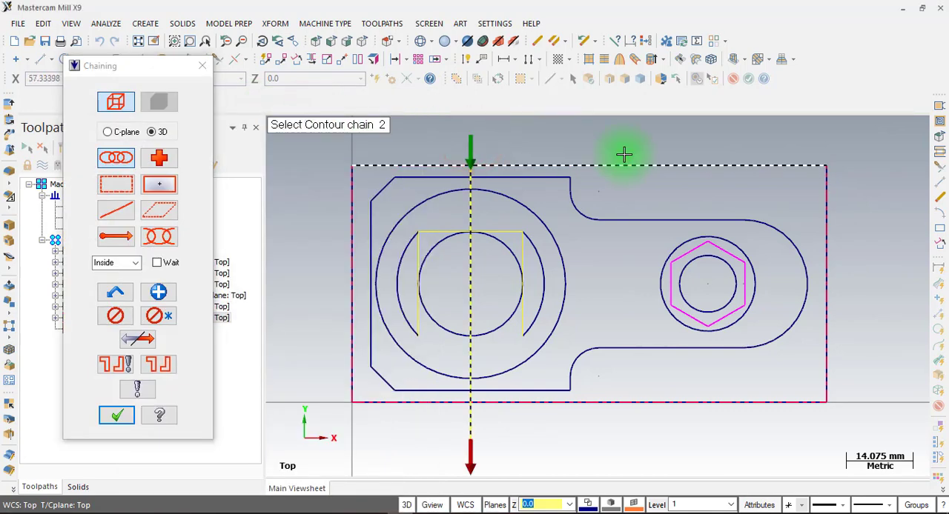
click(137, 415)
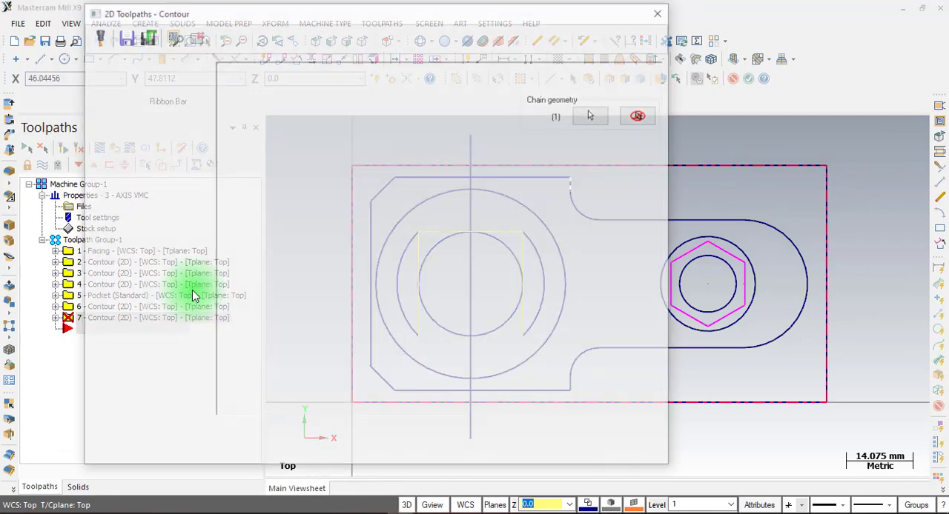
Use the 6 mm flat endmill (tool 2) for the groove contour and turn off its depth cuts
click(123, 77)
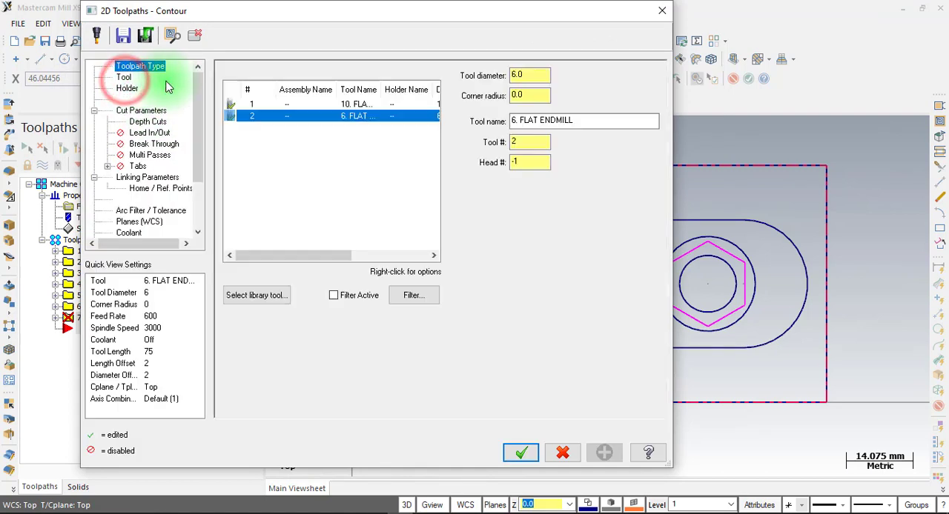
click(267, 118)
click(133, 111)
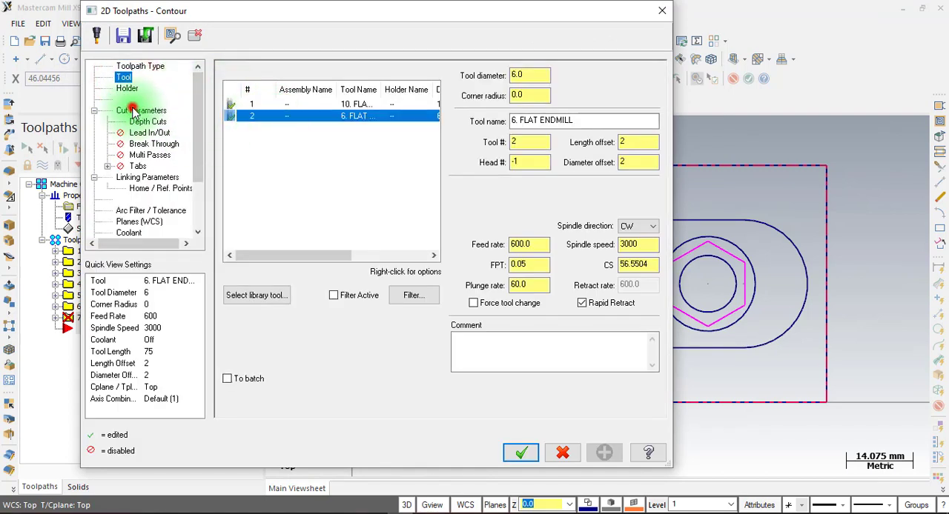
click(147, 120)
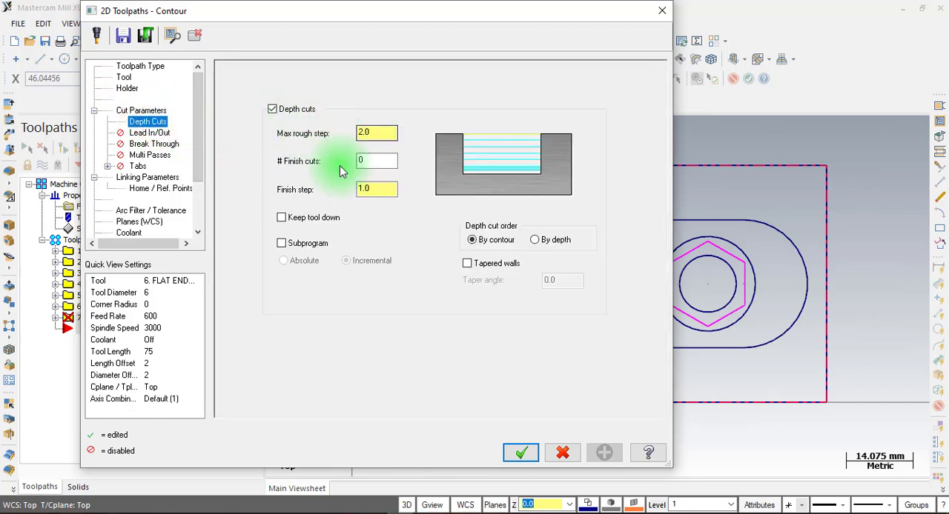
click(286, 110)
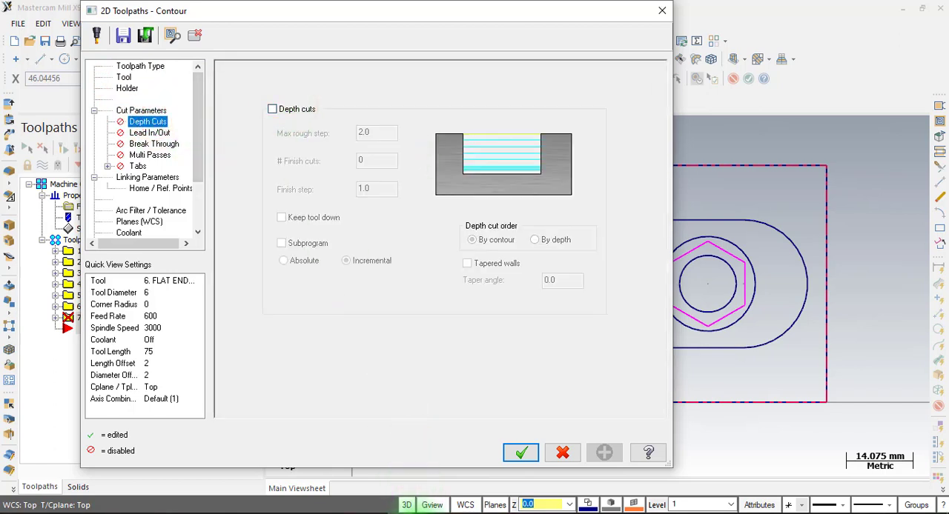
Check the groove depth in LAT 7.pdf and generate the groove contour with top of stock 0 and incremental depth -1.5
click(380, 512)
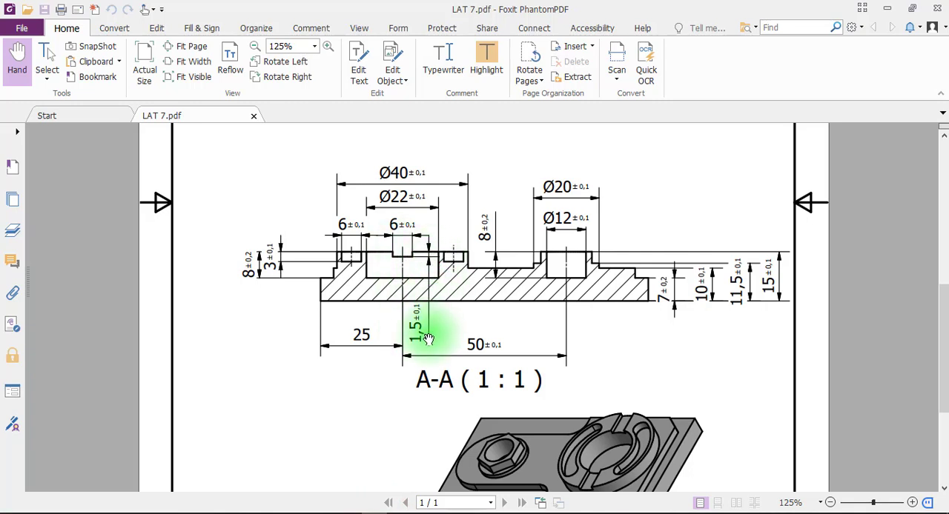
click(401, 512)
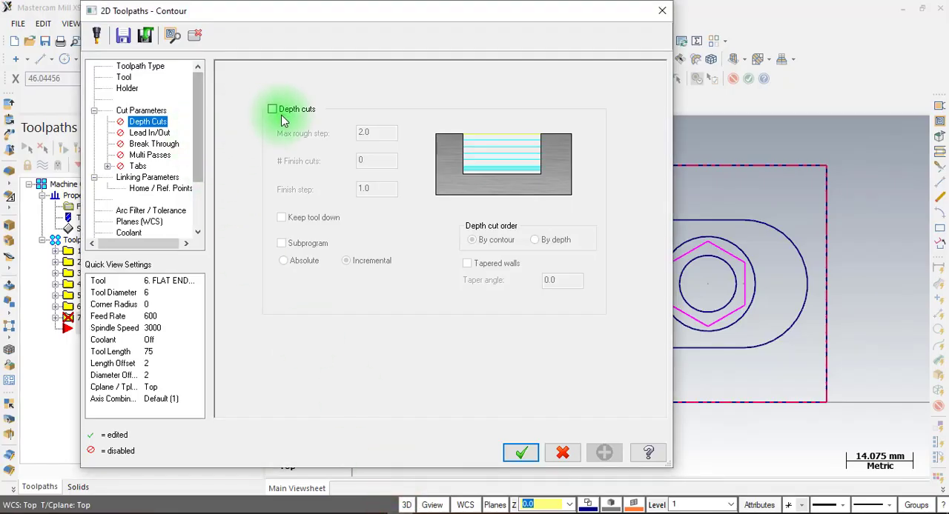
click(156, 178)
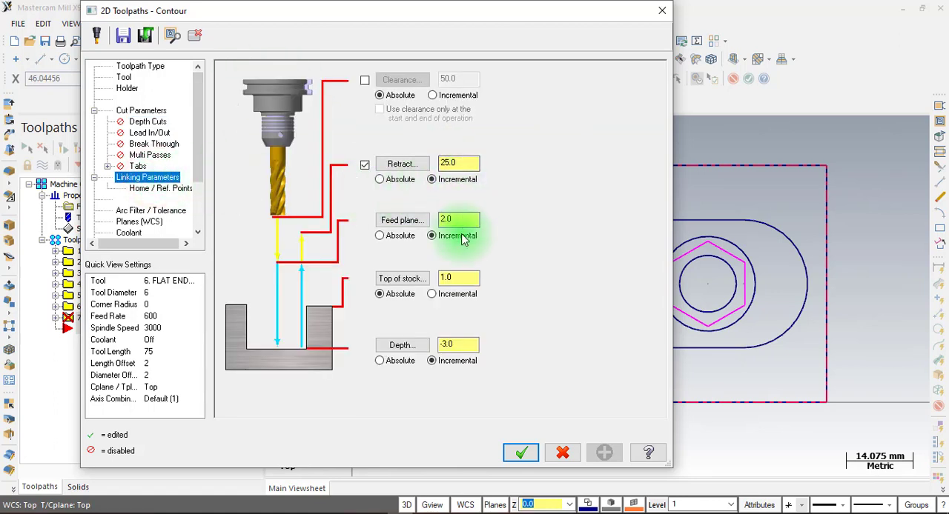
click(467, 277)
double_click(463, 278)
text(0)
click(458, 343)
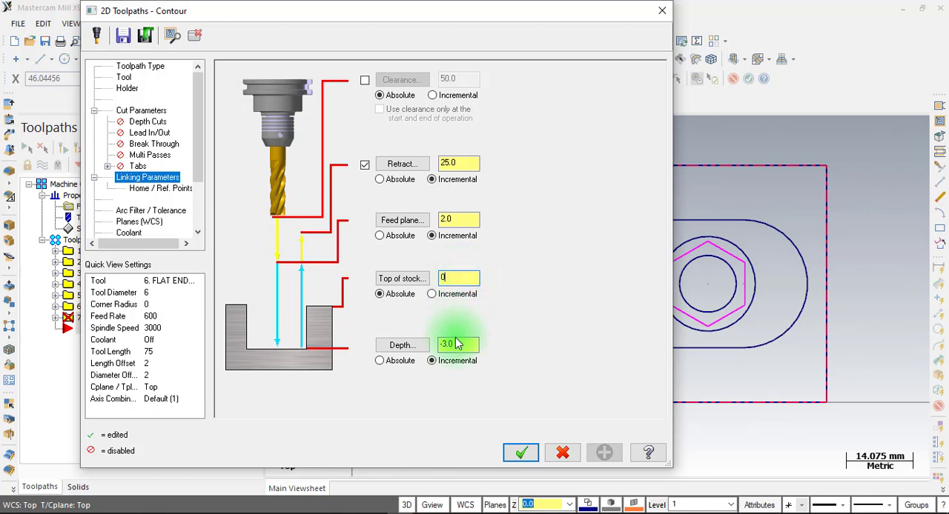
double_click(466, 343)
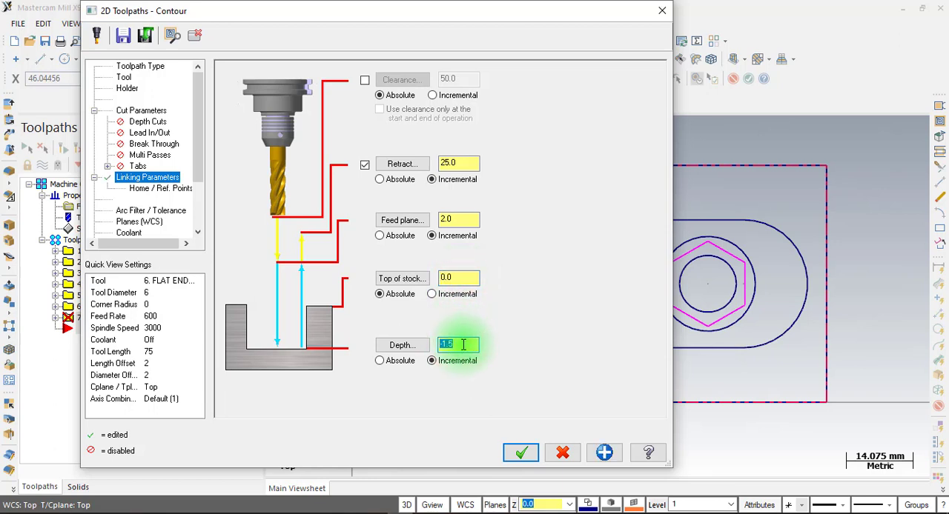
click(521, 452)
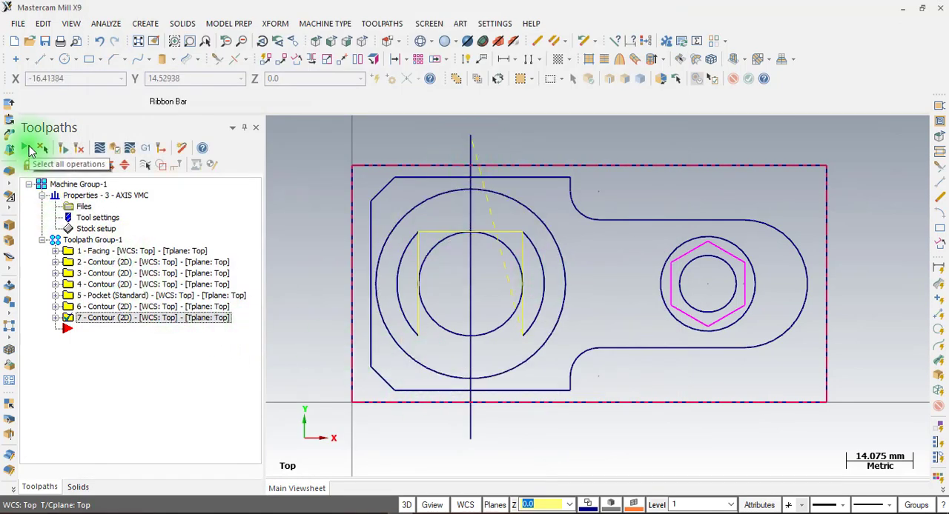
Select all seven operations and run the full verify simulation on the stock
click(28, 149)
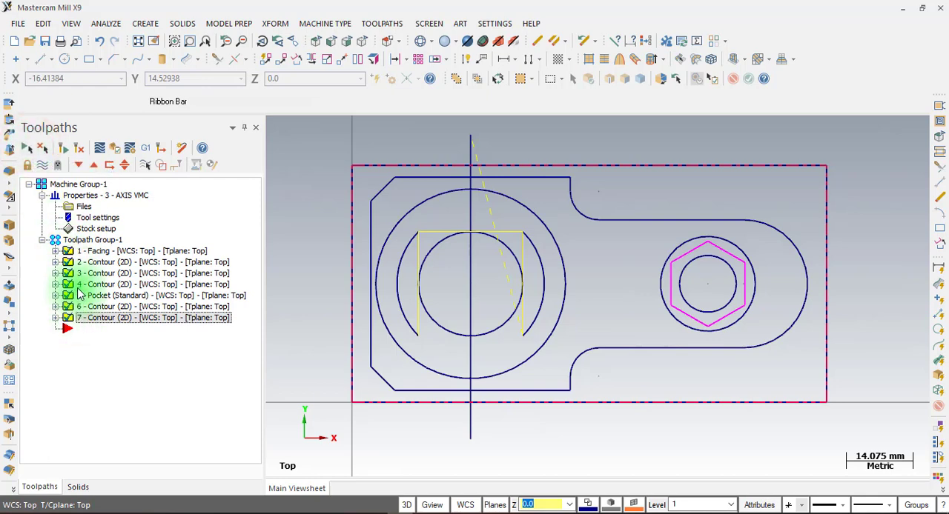
click(112, 150)
middle_drag(430, 250, 443, 216)
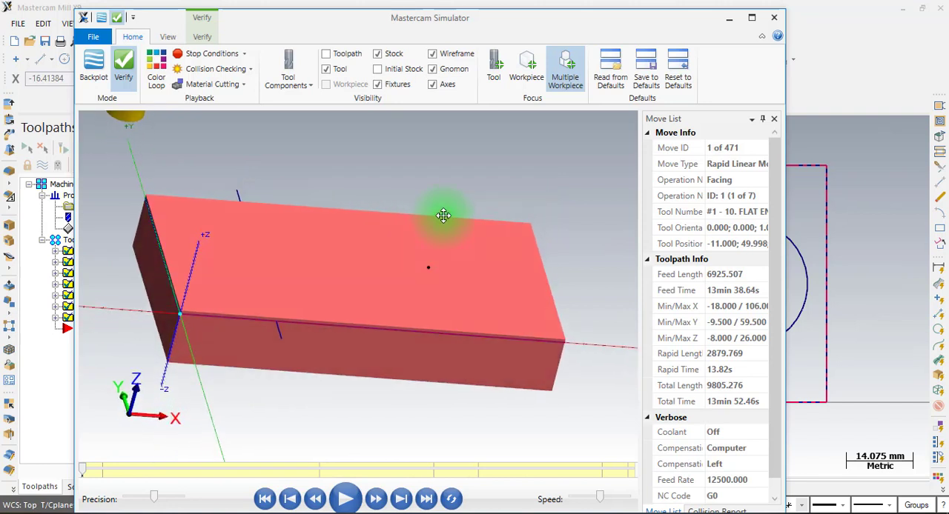
scroll(443, 216, down, 2)
click(344, 499)
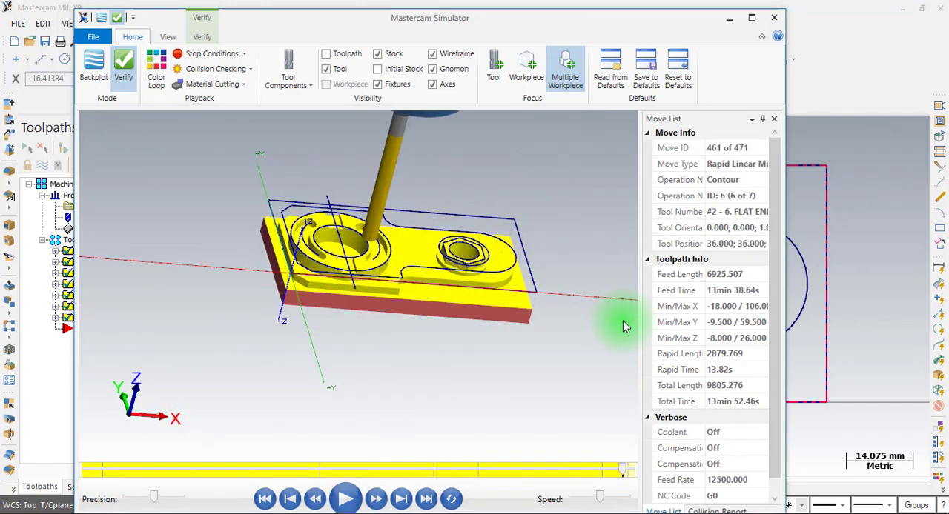
Hide the wireframe in the simulation, inspect the machined bosses and grooves closely, and compare the part with the LAT 7.pdf drawing
middle_drag(412, 258, 355, 226)
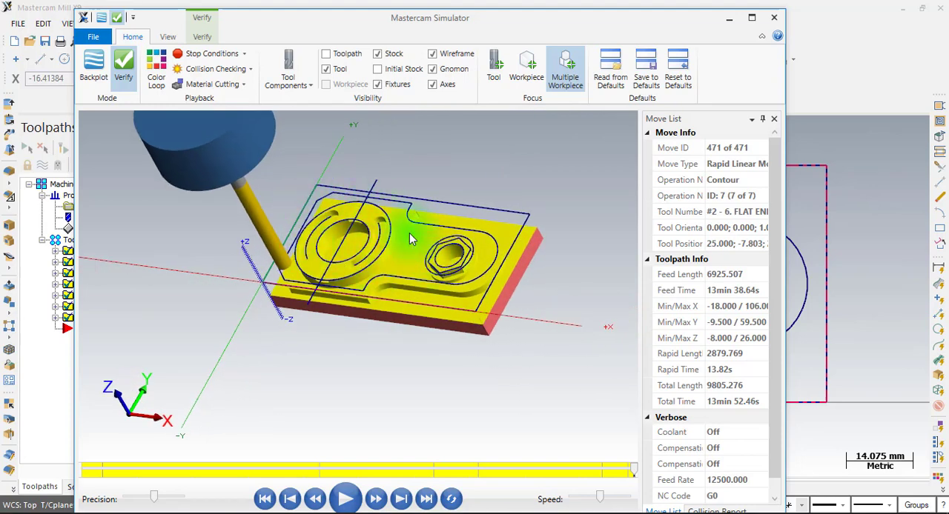
click(436, 55)
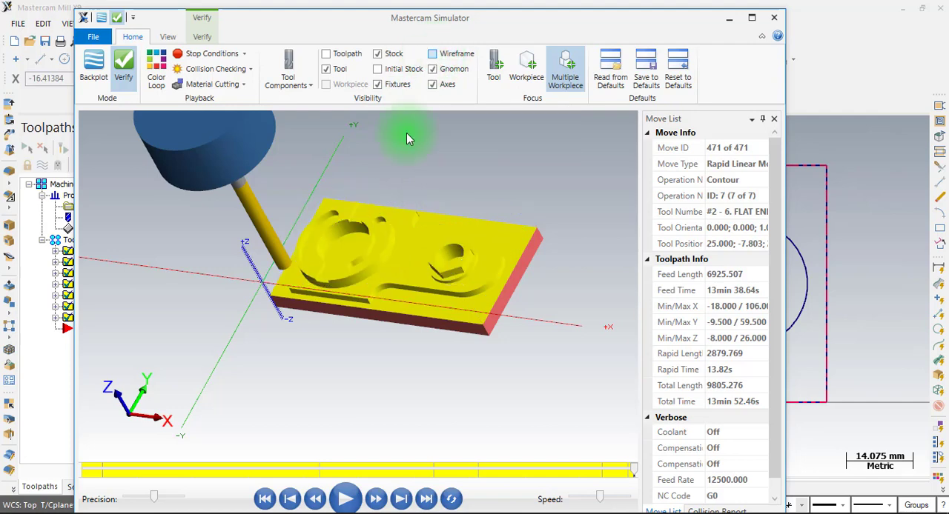
scroll(316, 260, up, 5)
scroll(352, 266, down, 3)
scroll(434, 291, up, 1)
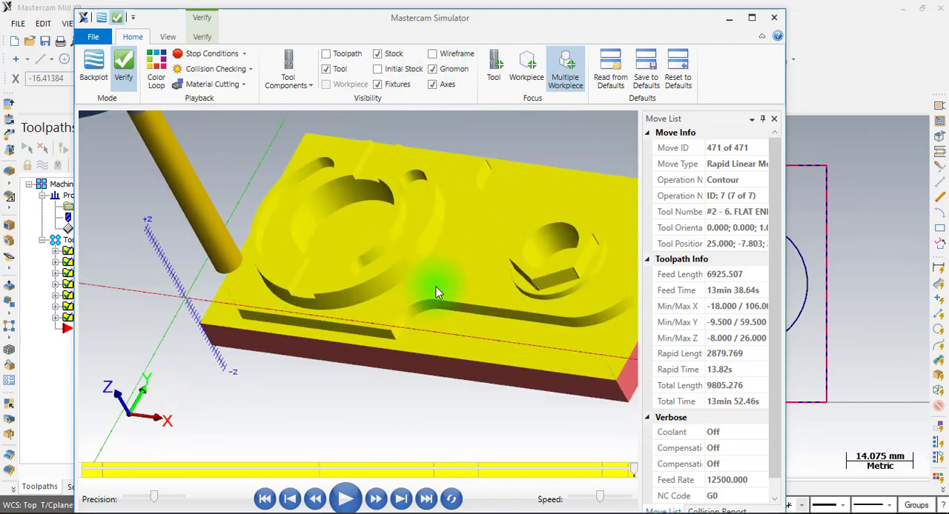
middle_drag(436, 292, 439, 318)
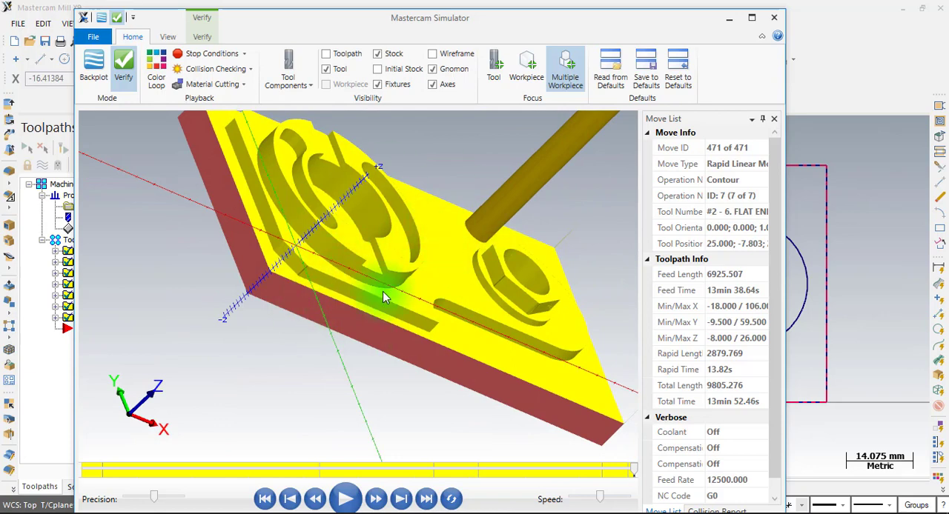
middle_drag(368, 294, 381, 259)
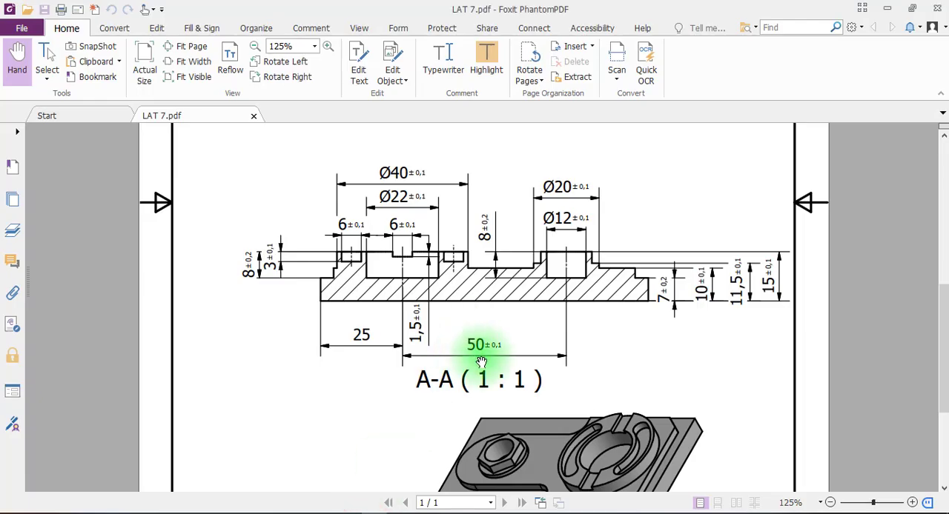
scroll(496, 343, down, 2)
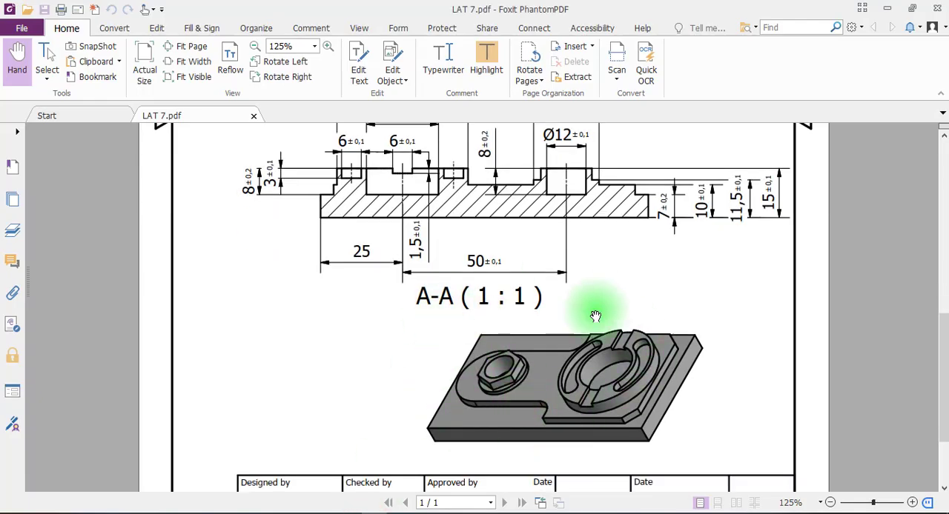
Switch back to Mastercam Mill X9 and post all selected operations with the NC file output and editing options enabled
mouse_move(400, 509)
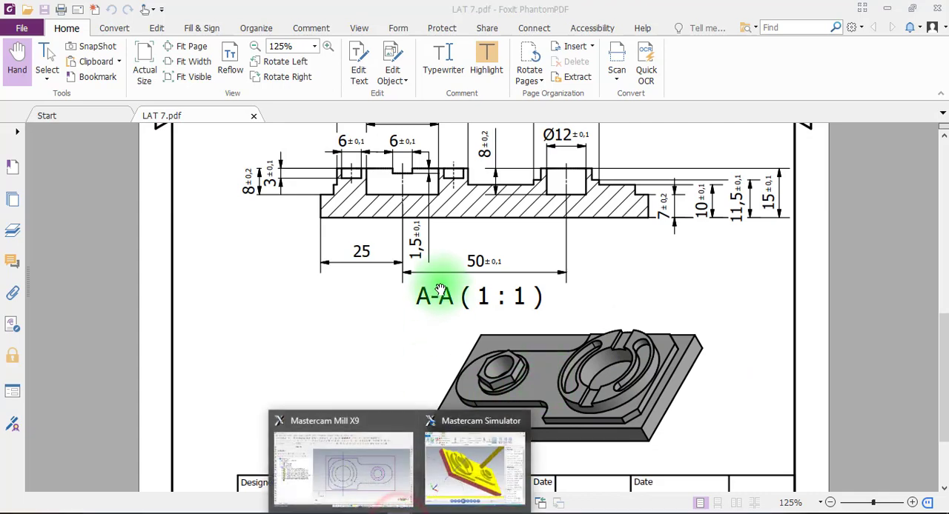
click(384, 467)
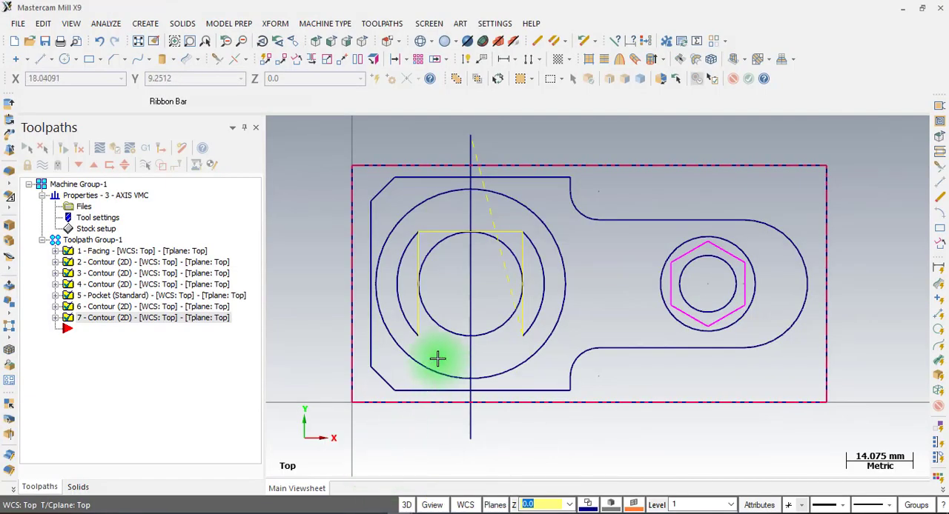
click(149, 150)
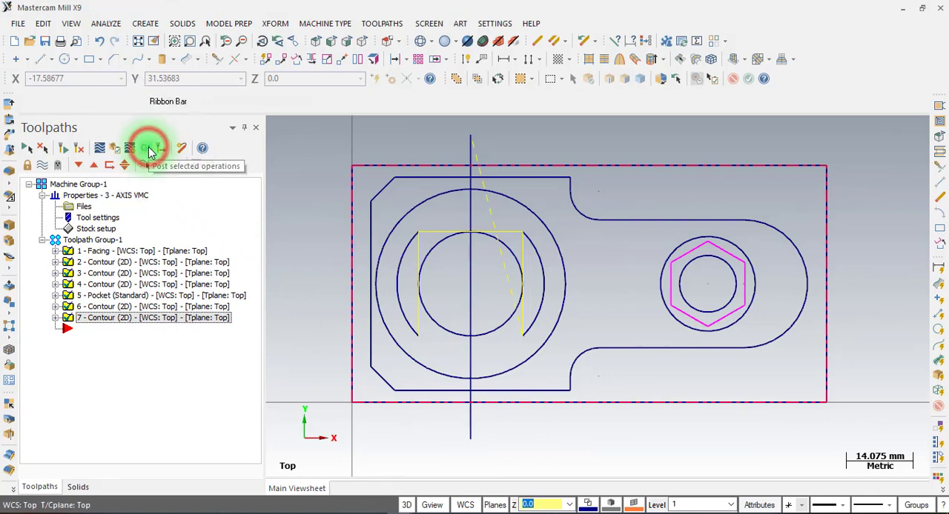
drag(140, 151, 240, 110)
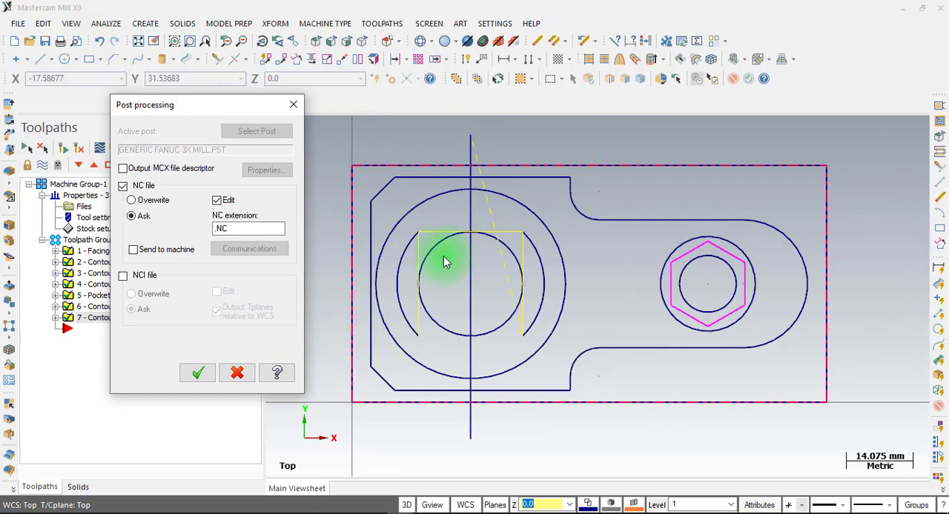
click(204, 374)
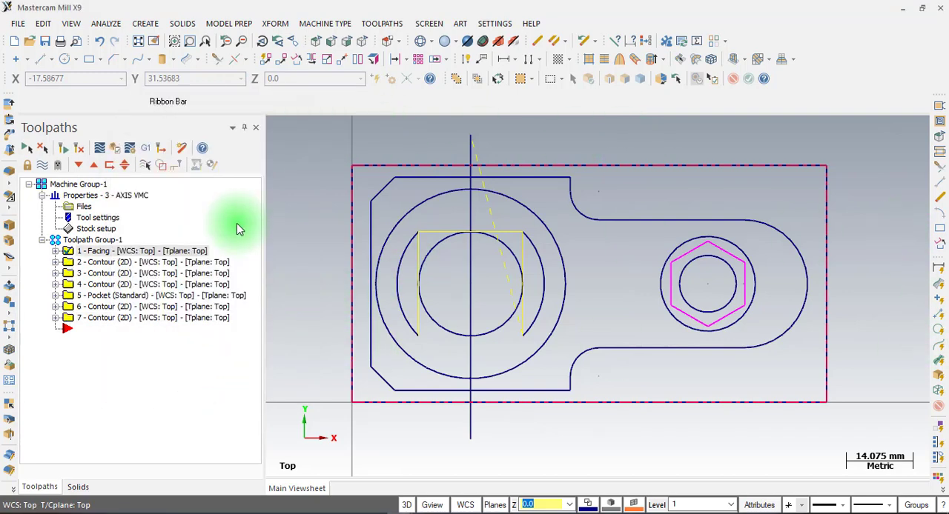
Save the posted NC file as "latihan 2" on the Data (D:) drive
drag(104, 214, 109, 256)
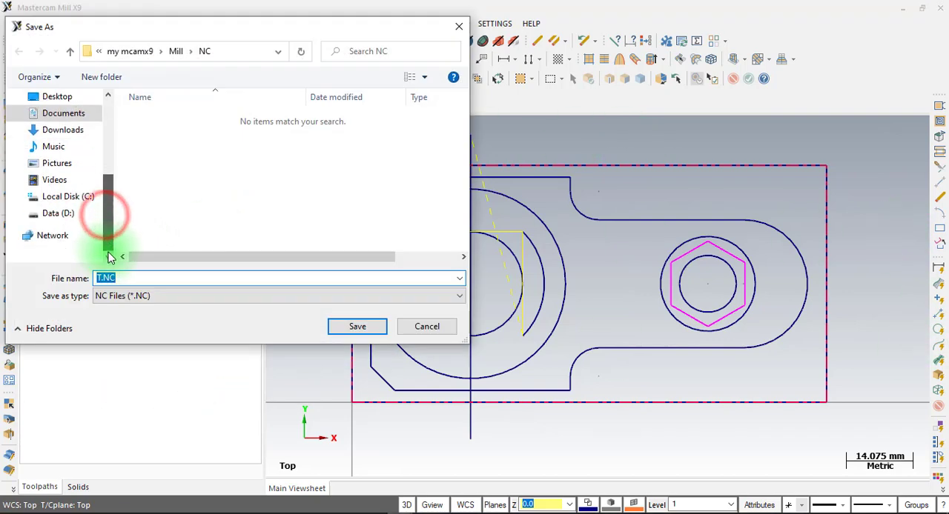
click(57, 213)
click(143, 276)
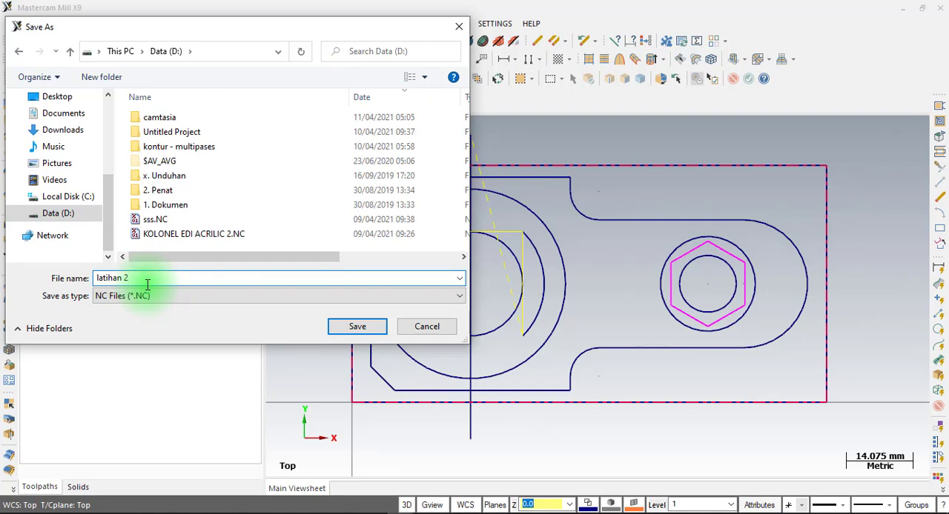
key(Return)
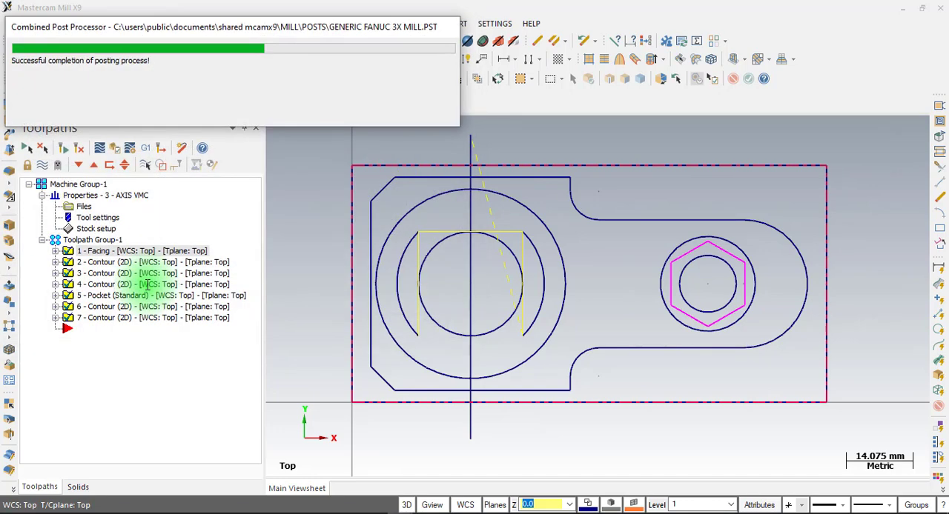
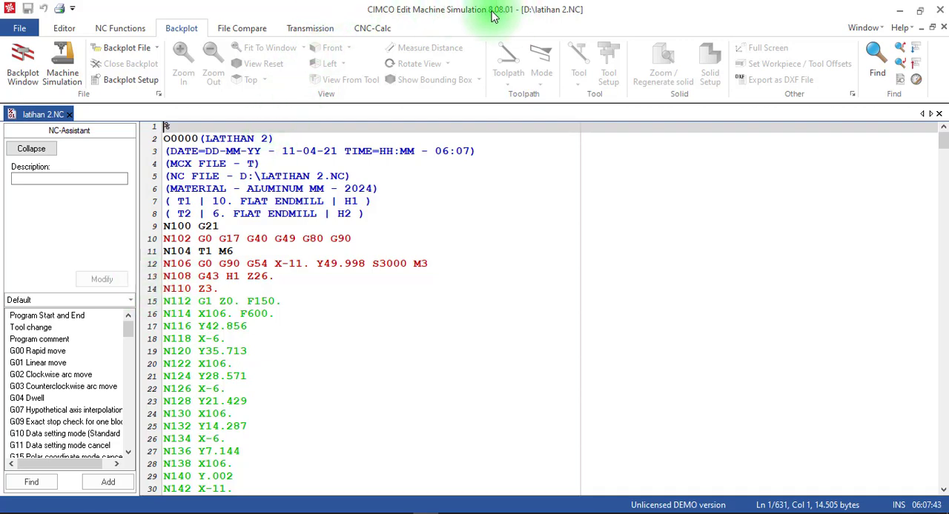
Backplot the NC program, examine its toolpaths in 3D and the code through the final blocks, and close the backplot
scroll(311, 281, down, 7)
scroll(300, 297, up, 7)
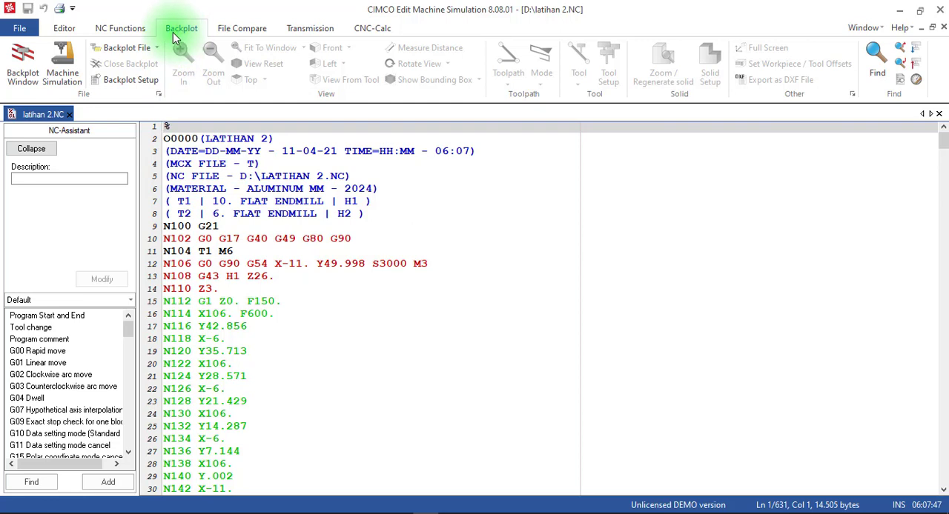
click(21, 59)
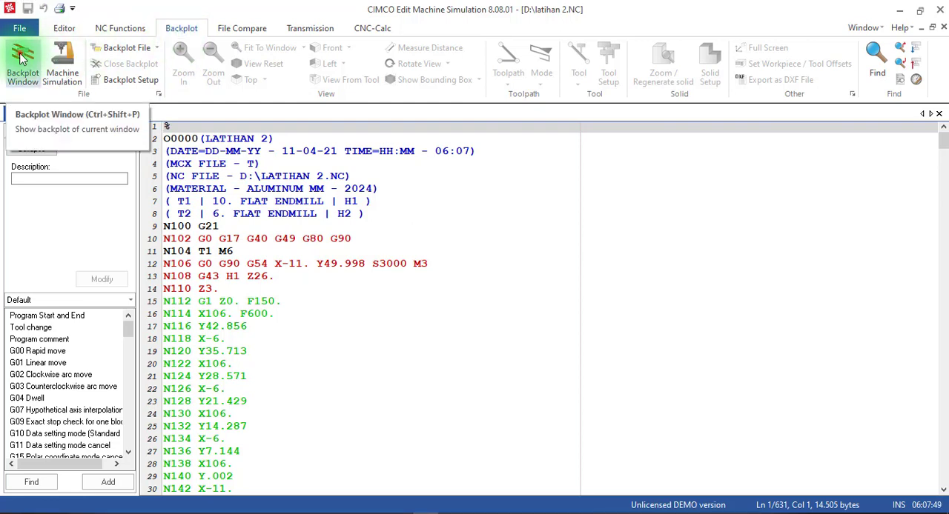
click(21, 60)
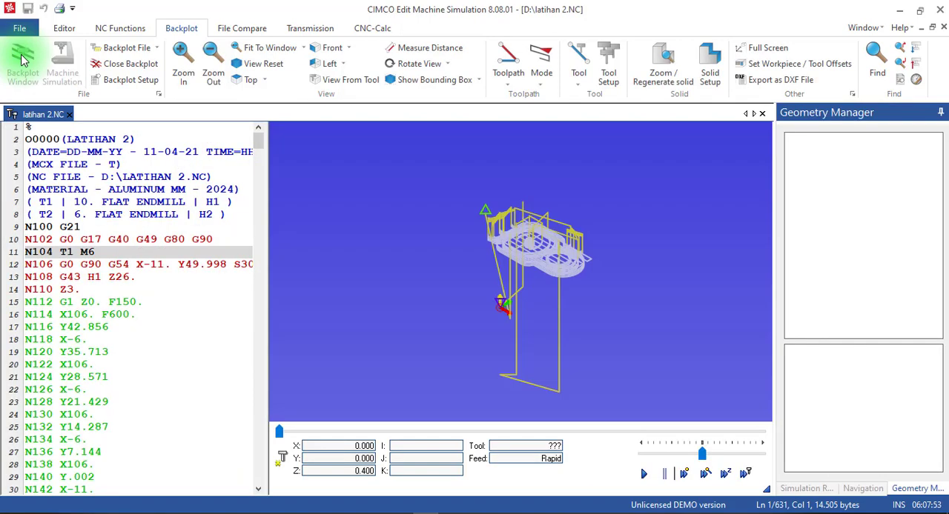
scroll(553, 255, up, 5)
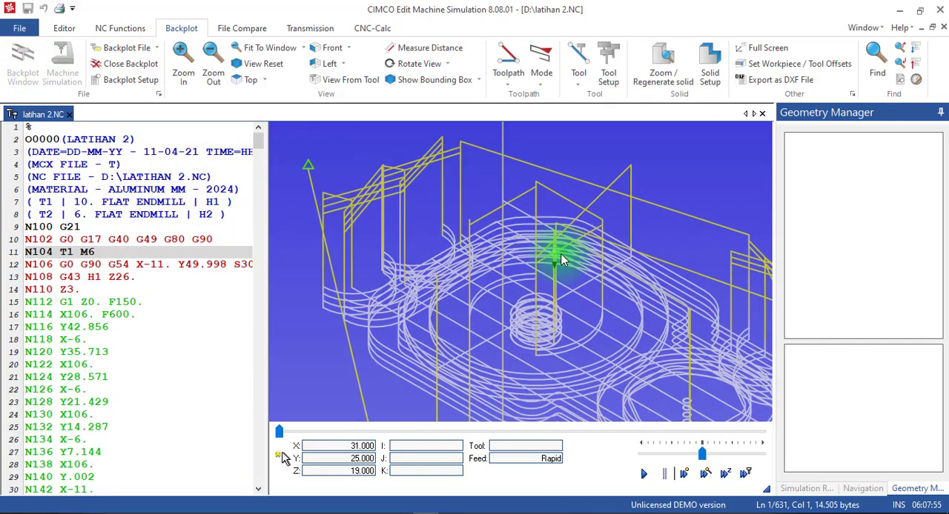
scroll(561, 259, down, 1)
scroll(586, 293, down, 4)
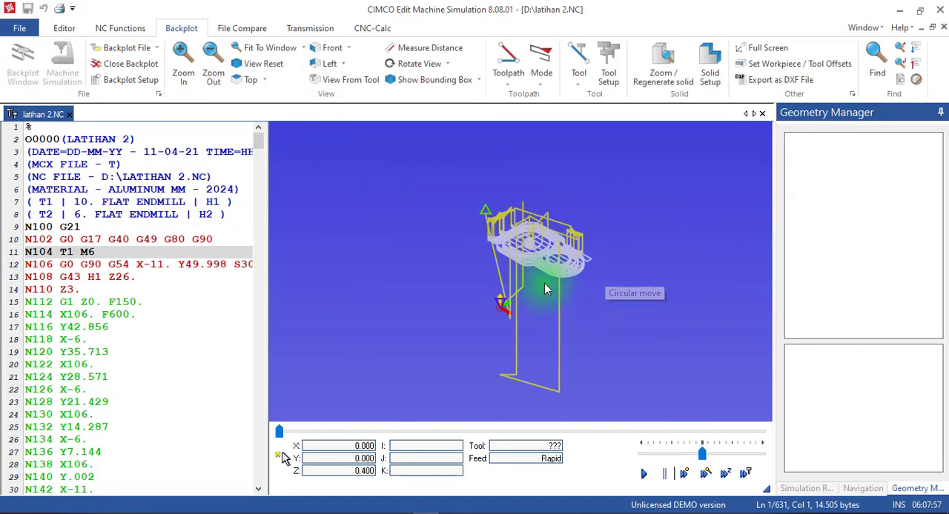
scroll(556, 297, up, 5)
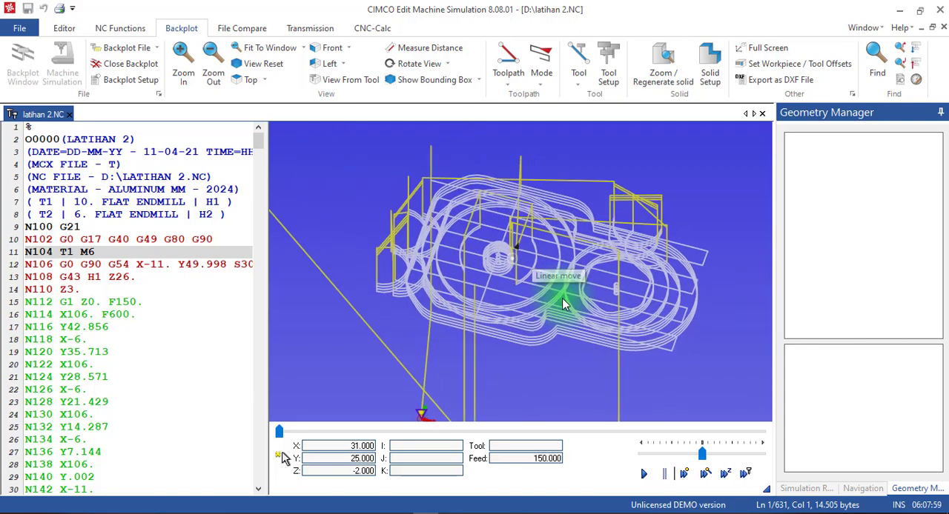
drag(563, 299, 521, 275)
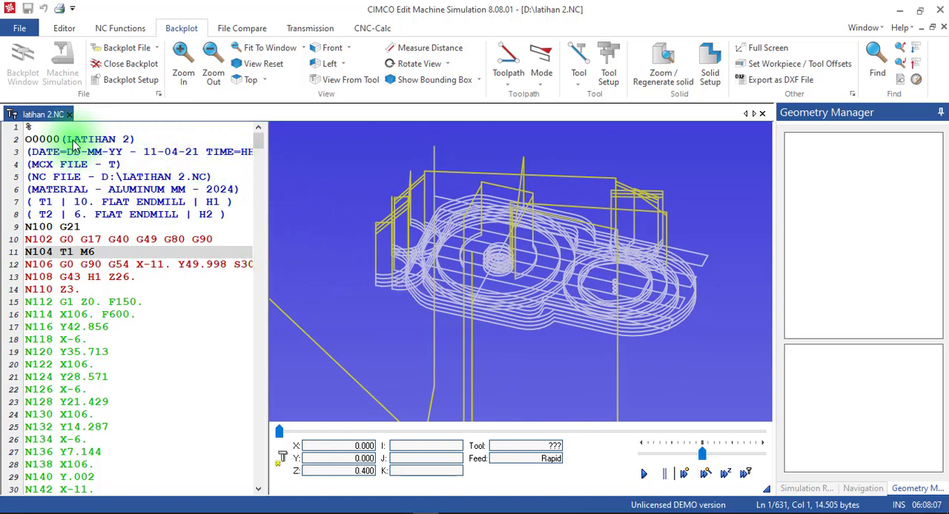
drag(258, 139, 158, 466)
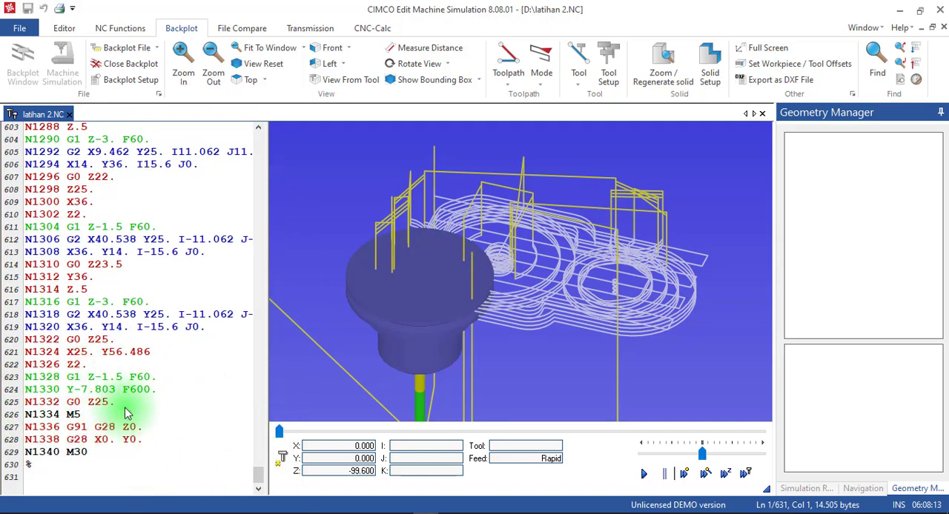
click(126, 64)
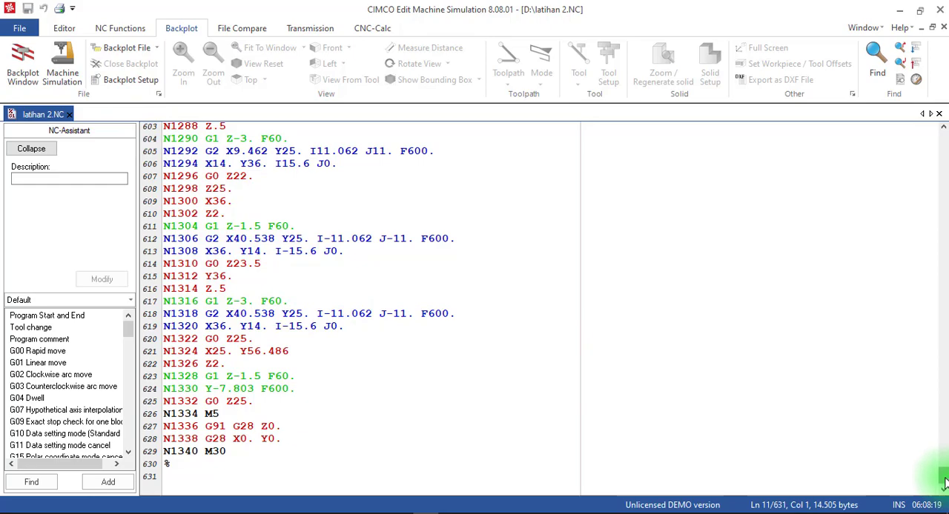
Replace the program header, from the opening % through the N102 safety block, with a single G290 line
drag(945, 483, 941, 135)
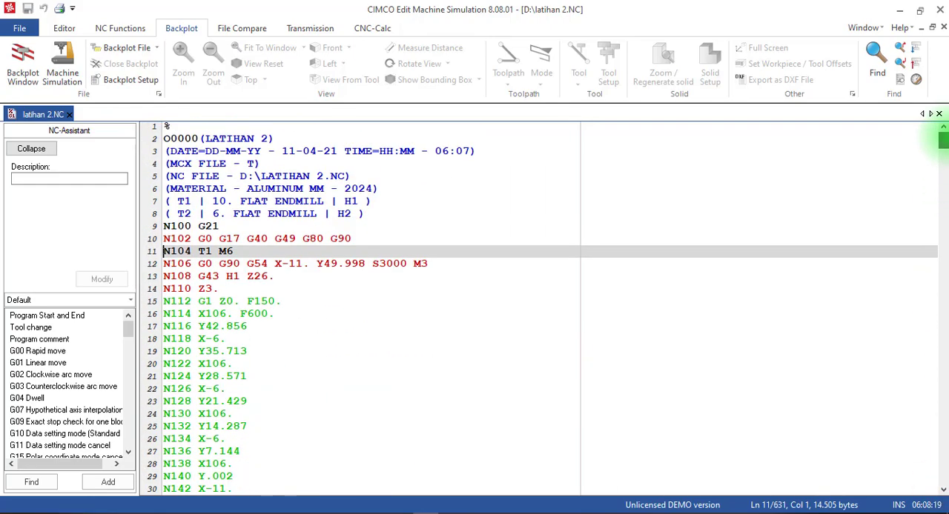
click(232, 276)
click(238, 251)
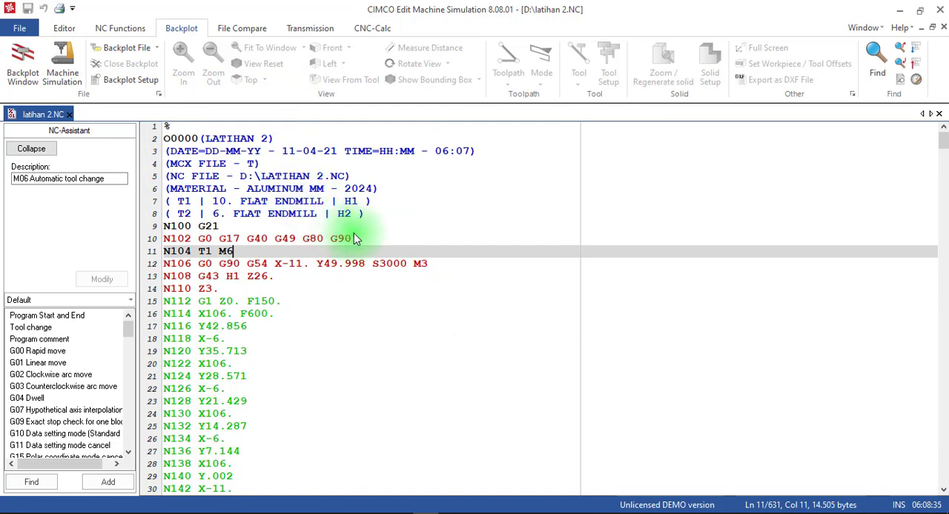
drag(353, 238, 139, 120)
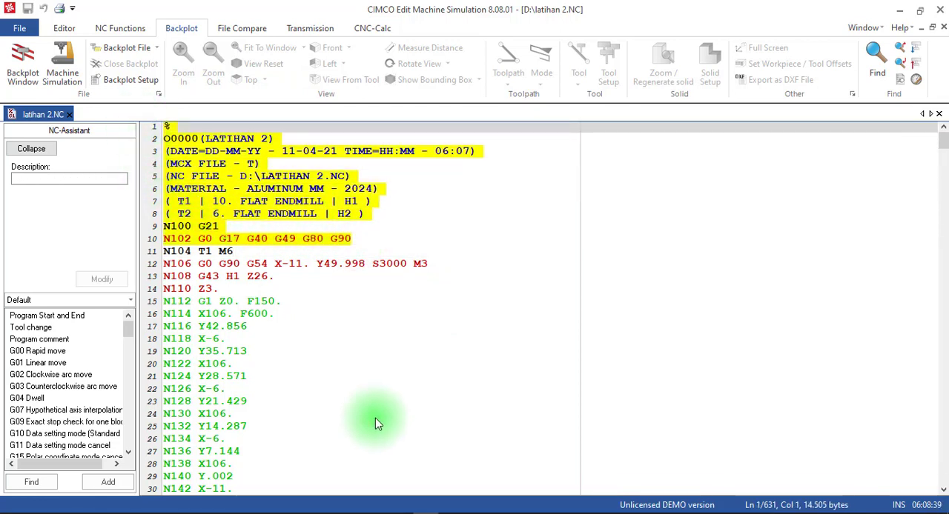
text(G2)
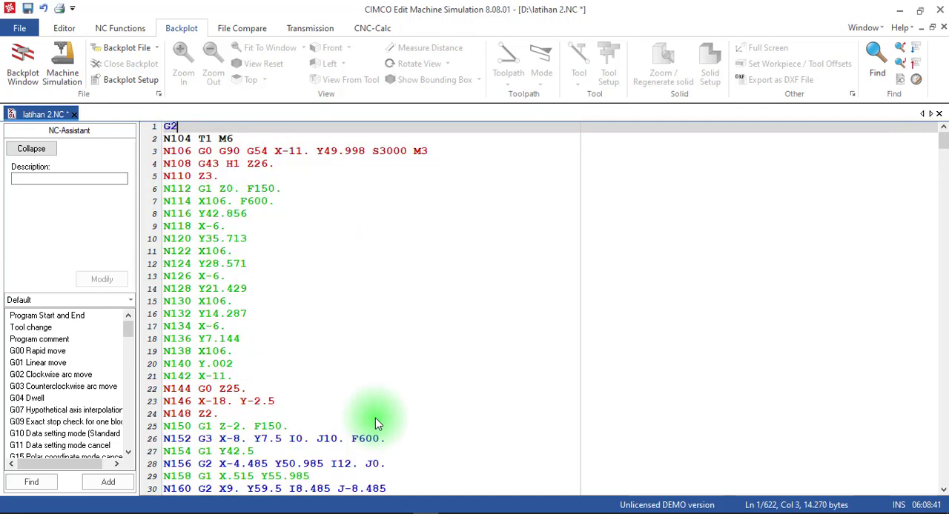
text(90)
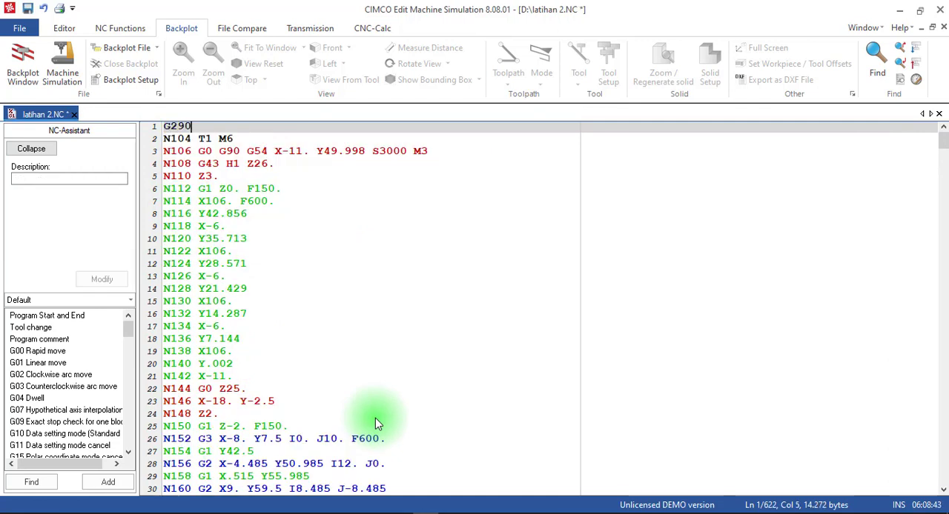
Insert two blocks directly after the T1 M6 tool change, the first reading D1 and the second G291
click(191, 142)
click(237, 141)
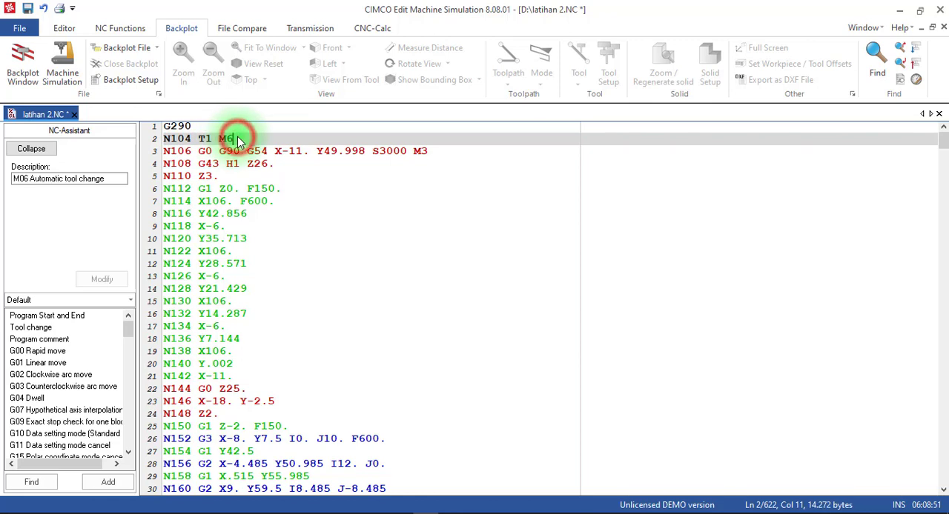
key(Return)
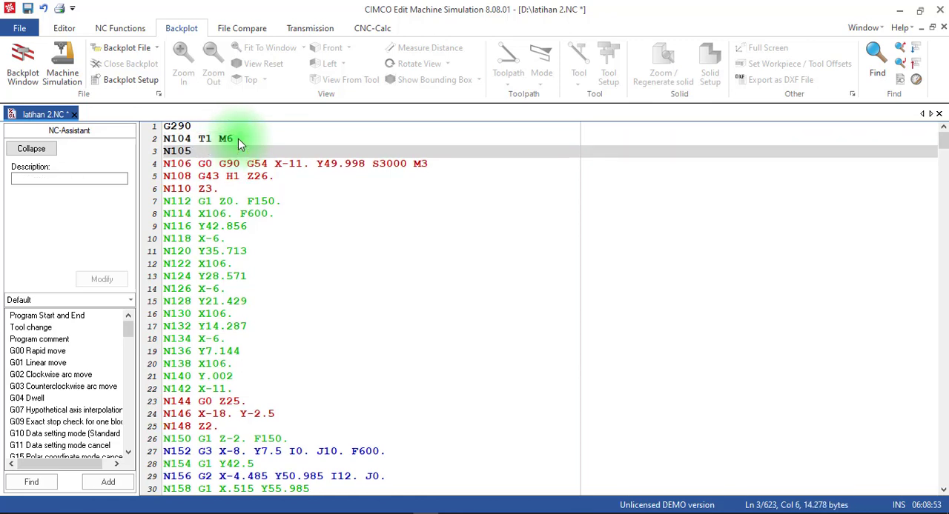
text(D1)
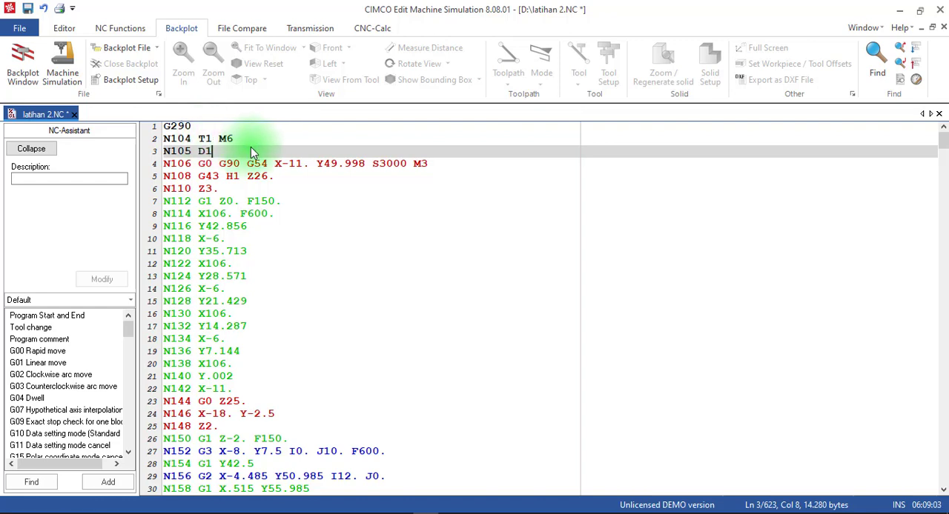
key(Return)
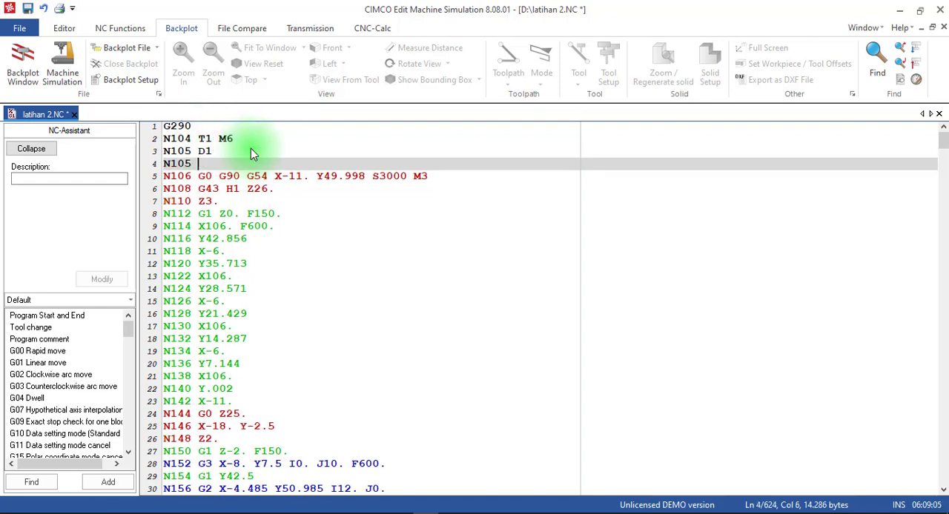
text(G291)
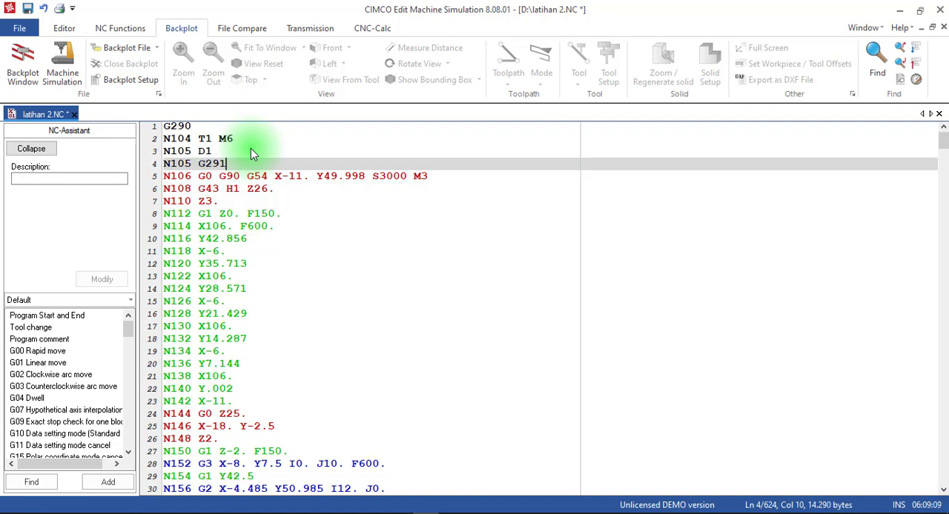
click(206, 164)
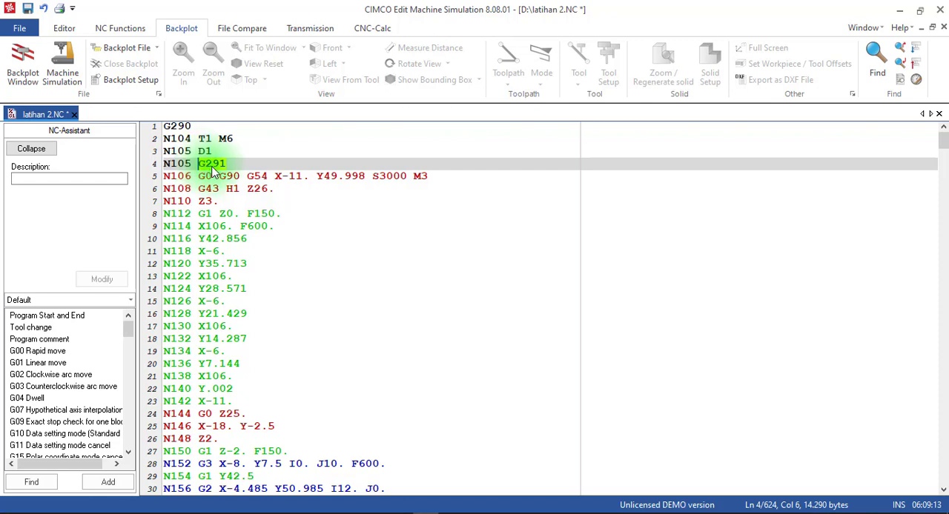
click(233, 176)
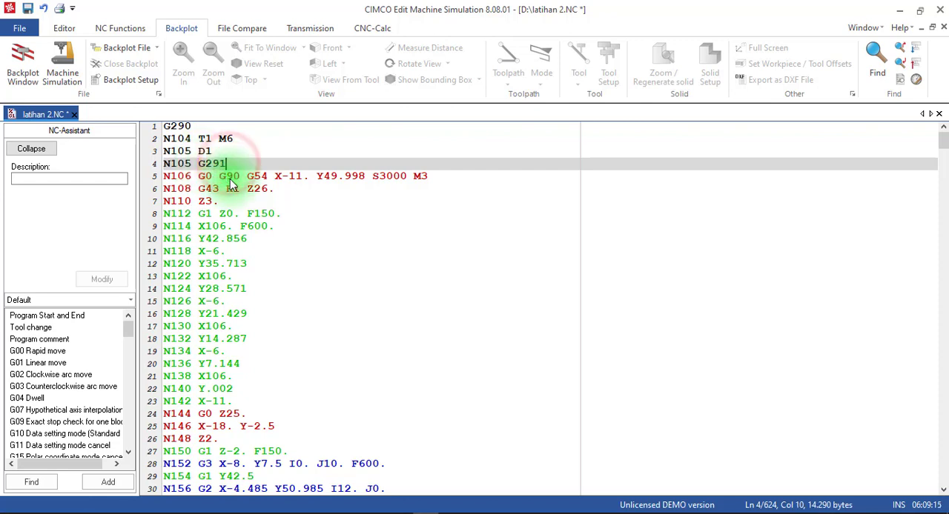
Go to the T2 tool change and insert a G290 block between M01 and T2 M6
click(233, 214)
click(264, 364)
click(265, 413)
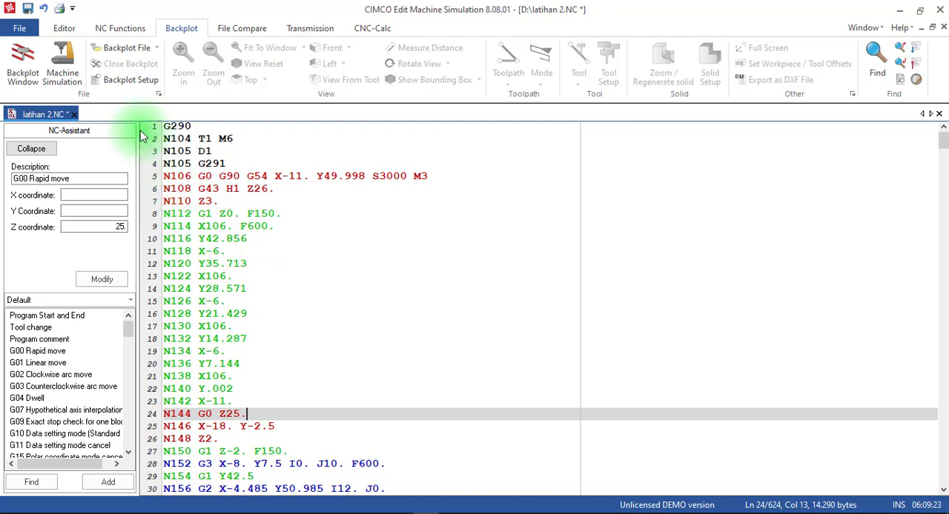
click(110, 29)
click(65, 29)
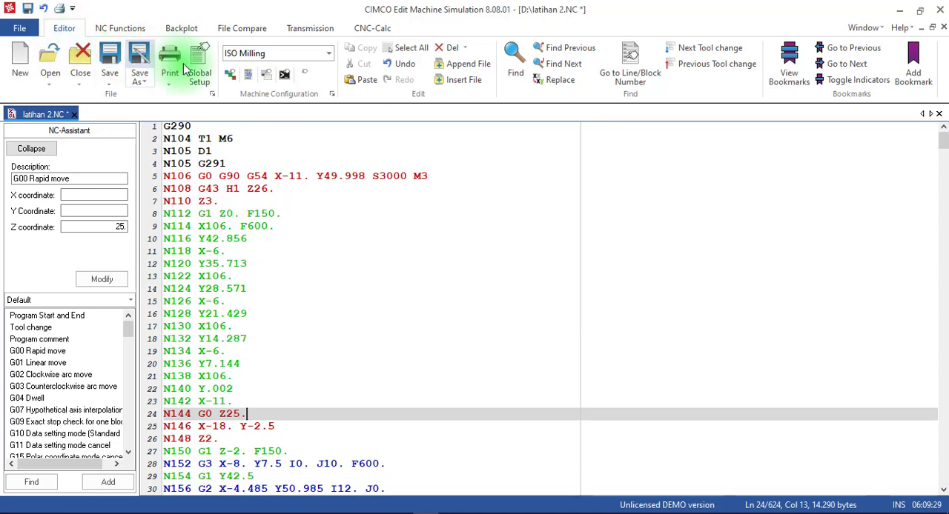
click(716, 53)
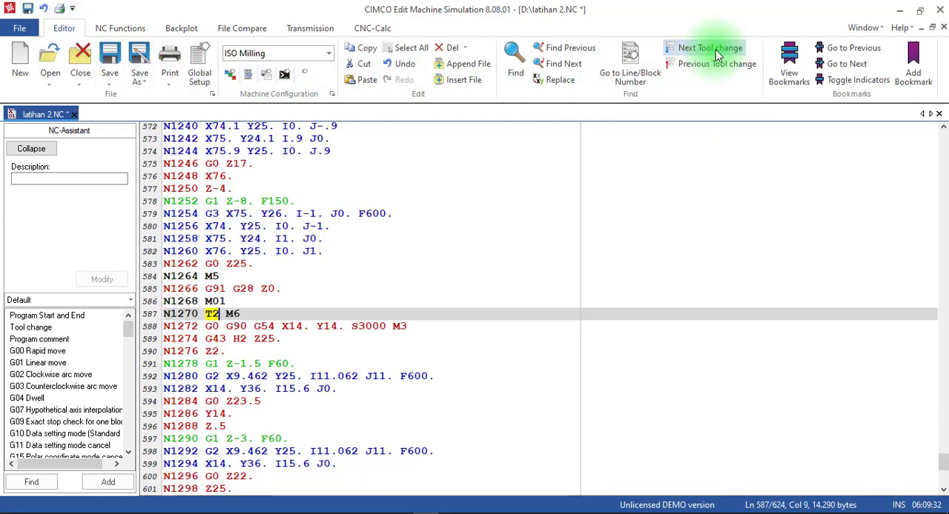
click(232, 303)
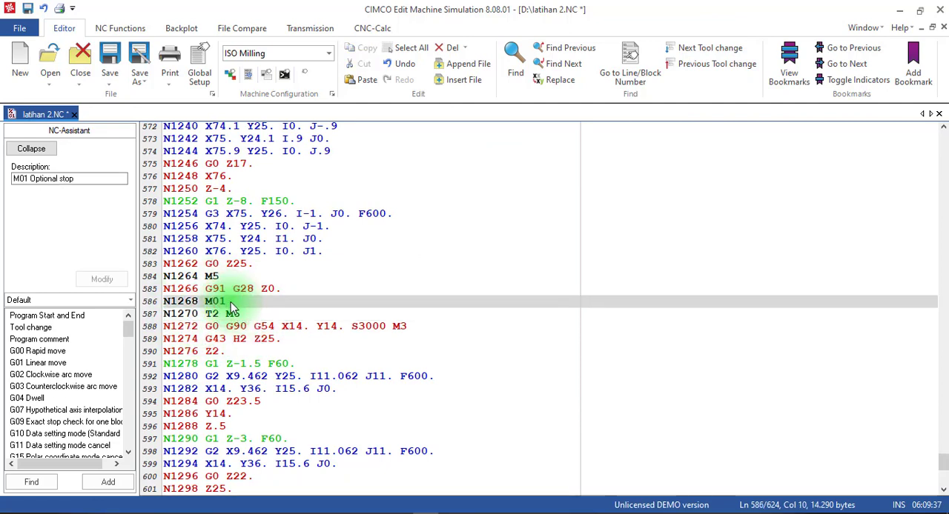
key(Return)
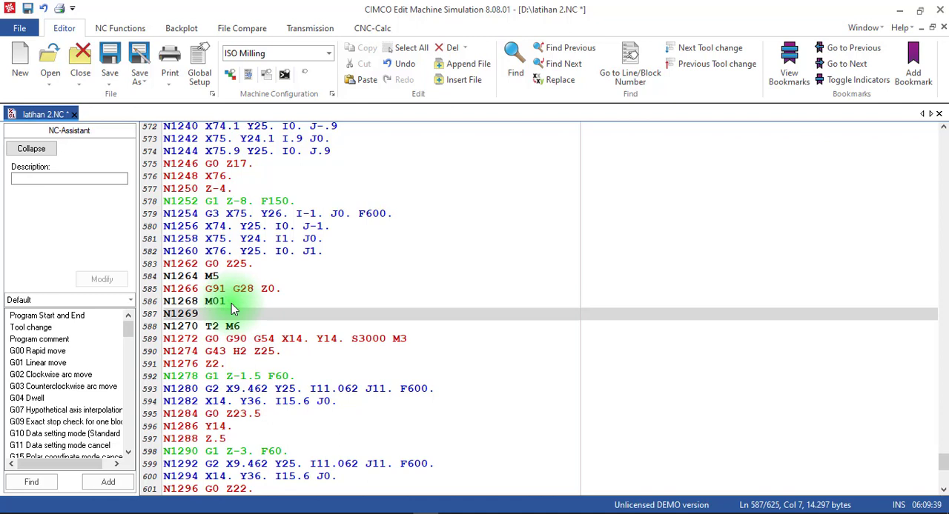
text(G290)
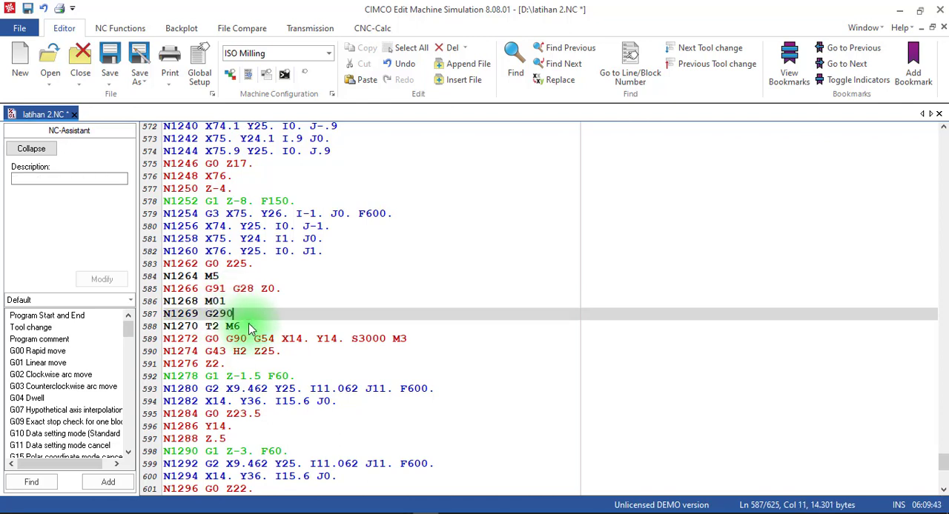
Insert a D1 block and a G291 block directly after the T2 M6 tool change
click(251, 329)
key(Return)
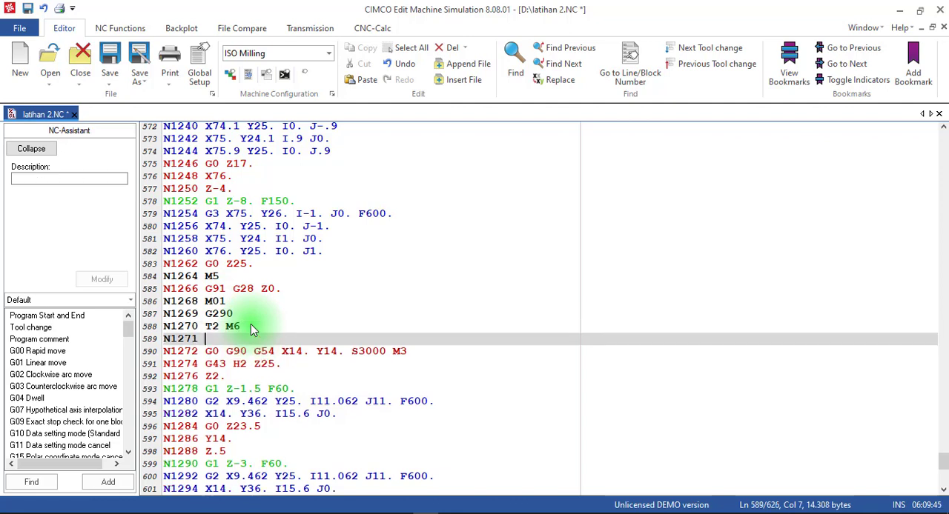
text(D1)
key(Return)
text(G29)
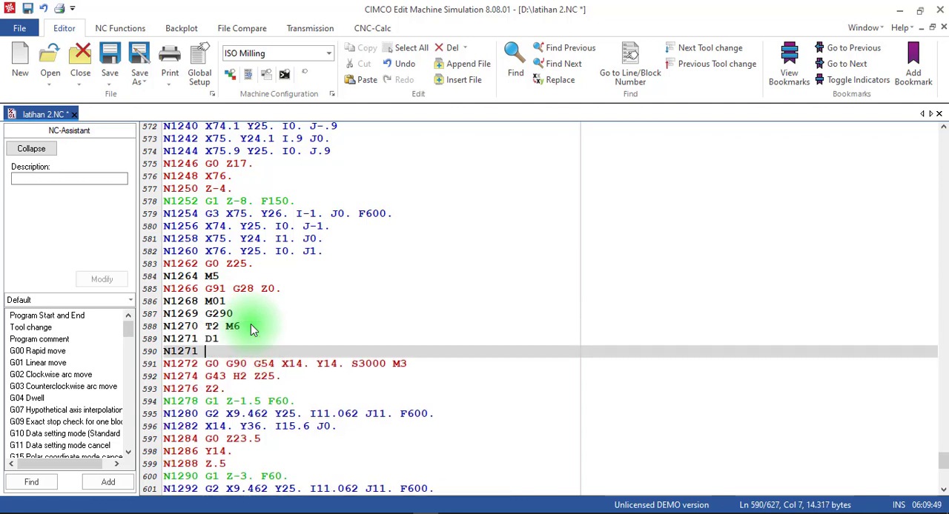
text(1)
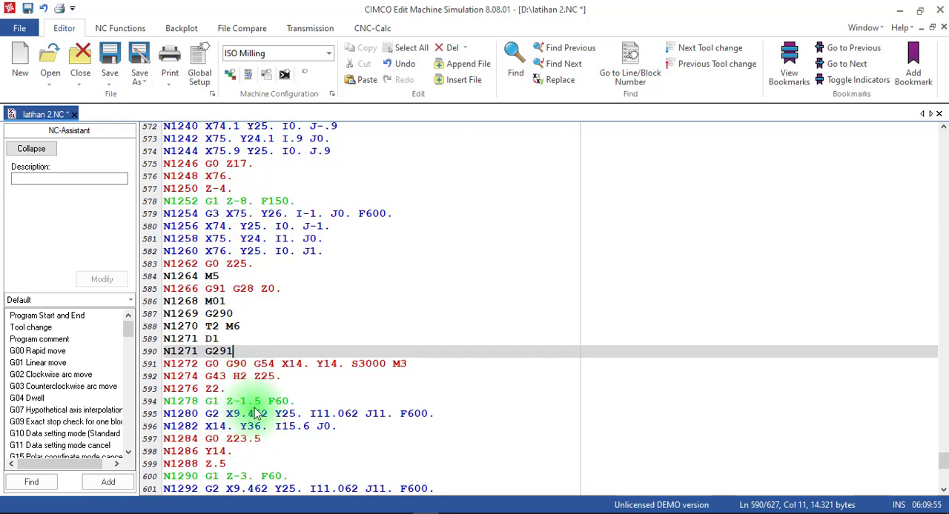
Cycle through the program's tool changes to check for any that still need the added blocks
click(688, 47)
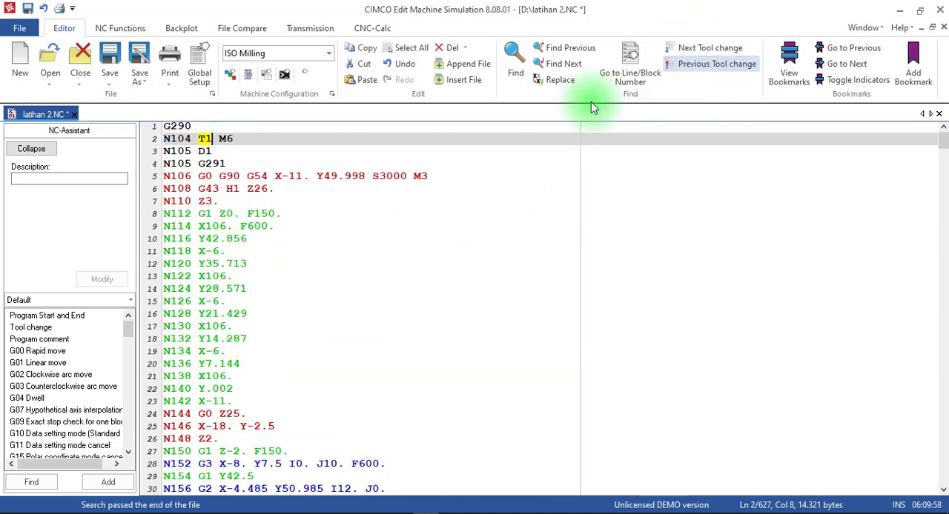
click(684, 48)
click(685, 50)
click(684, 50)
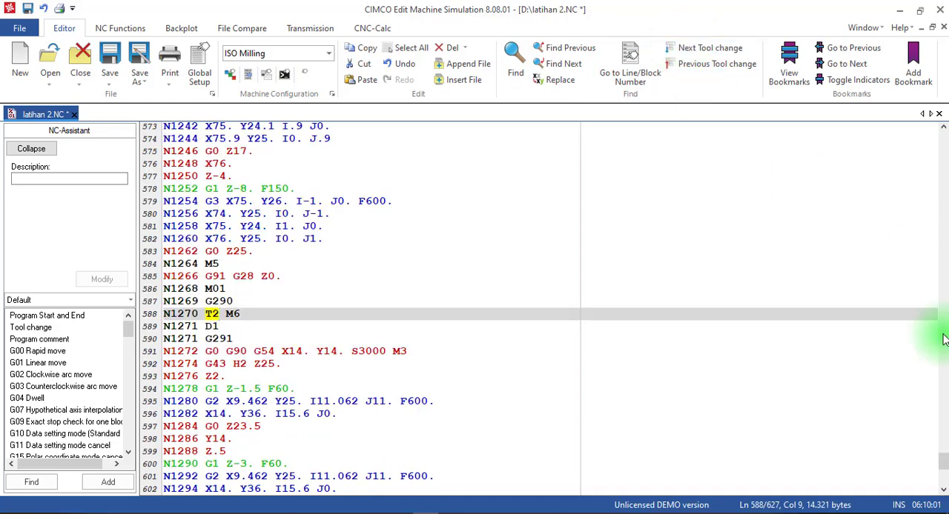
Insert a G290 block at the program end, between the G28 X0. Y0. block and the M30 block
scroll(941, 459, up, 1)
drag(942, 459, 943, 479)
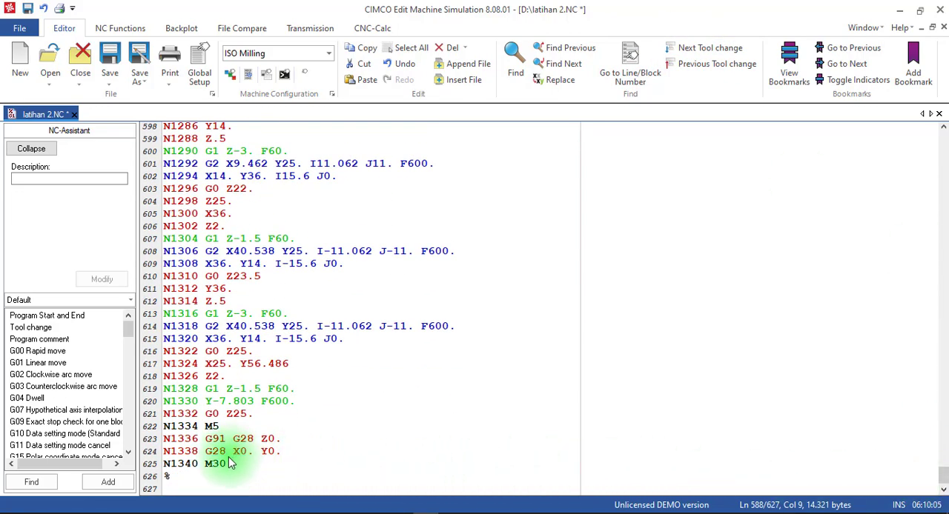
click(285, 451)
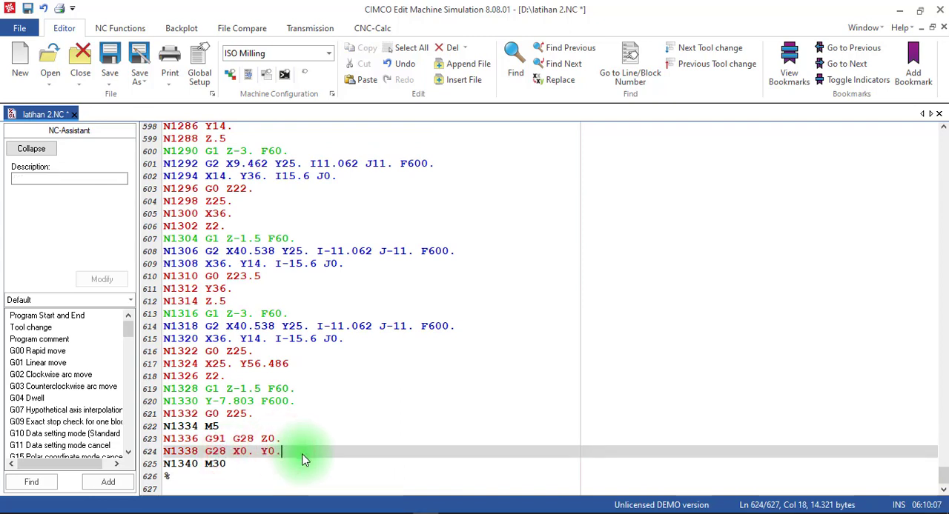
key(Return)
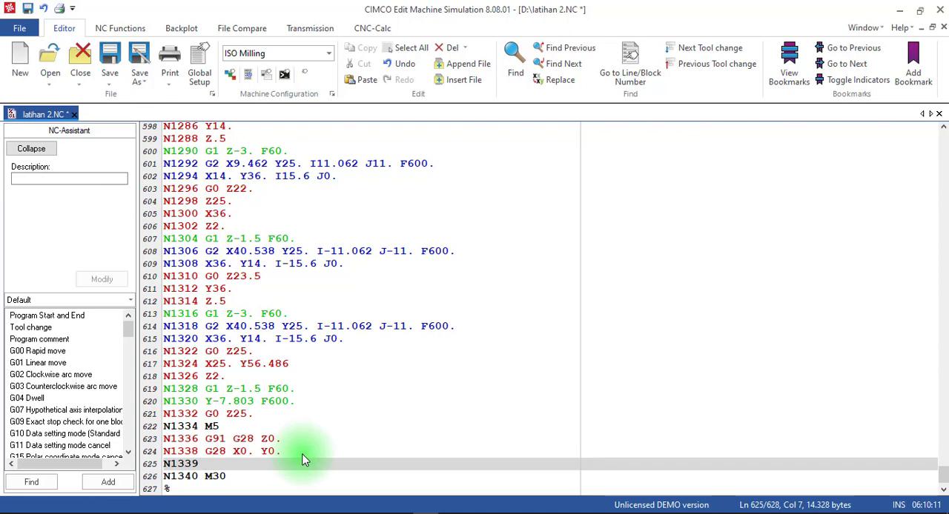
text(G)
key(BackSpace)
scroll(287, 431, down, 1)
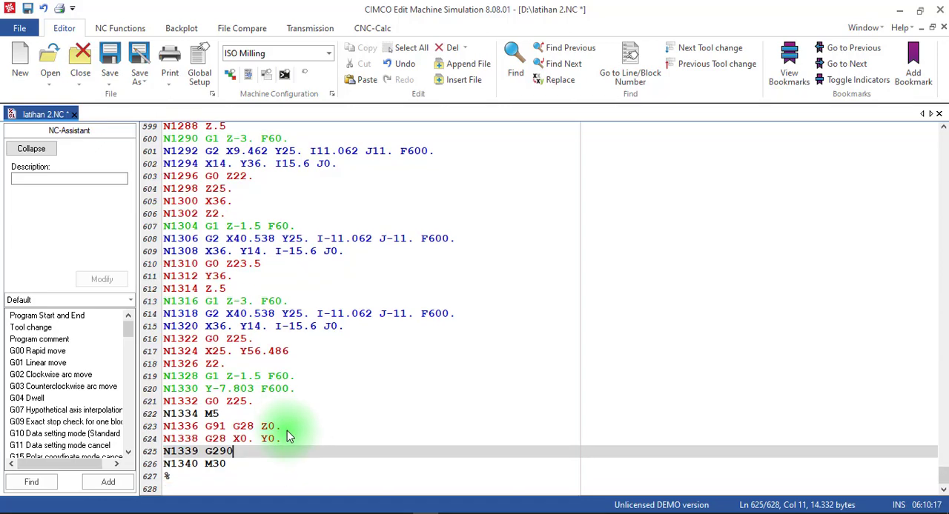
click(223, 484)
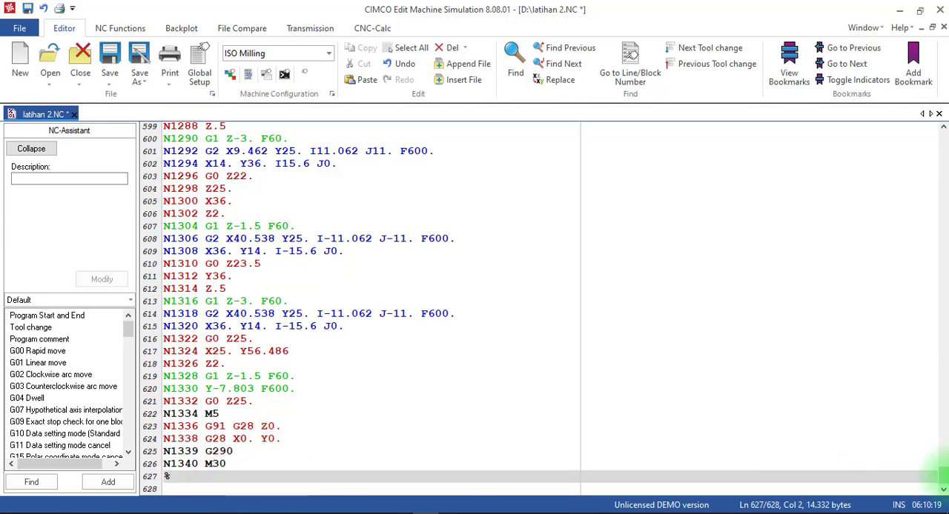
Return to the program start and review the edited header and T1 M6 tool-change blocks
drag(946, 477, 940, 107)
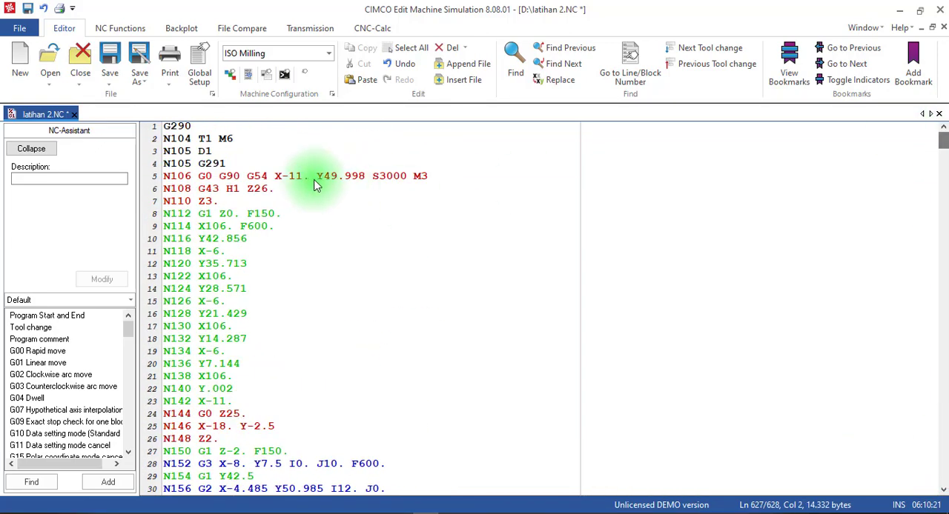
click(314, 177)
scroll(298, 236, down, 5)
scroll(316, 259, up, 5)
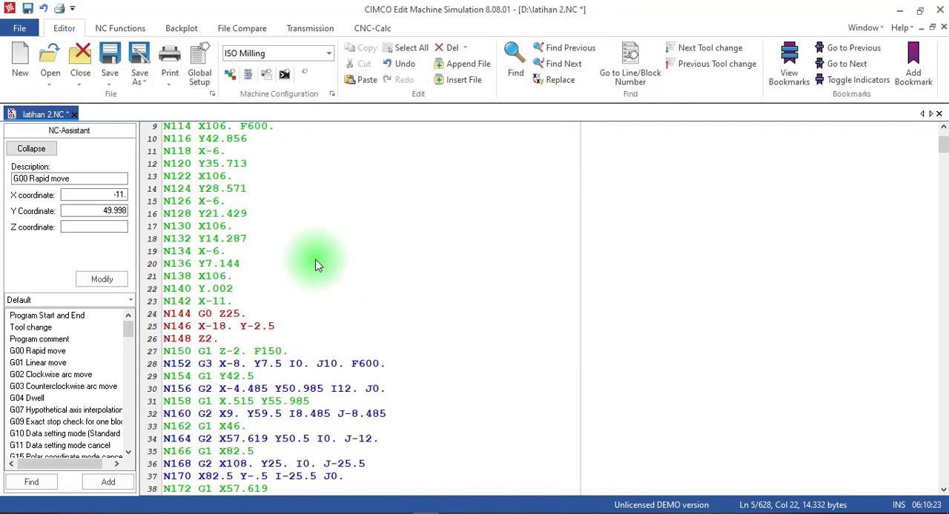
click(304, 203)
click(271, 152)
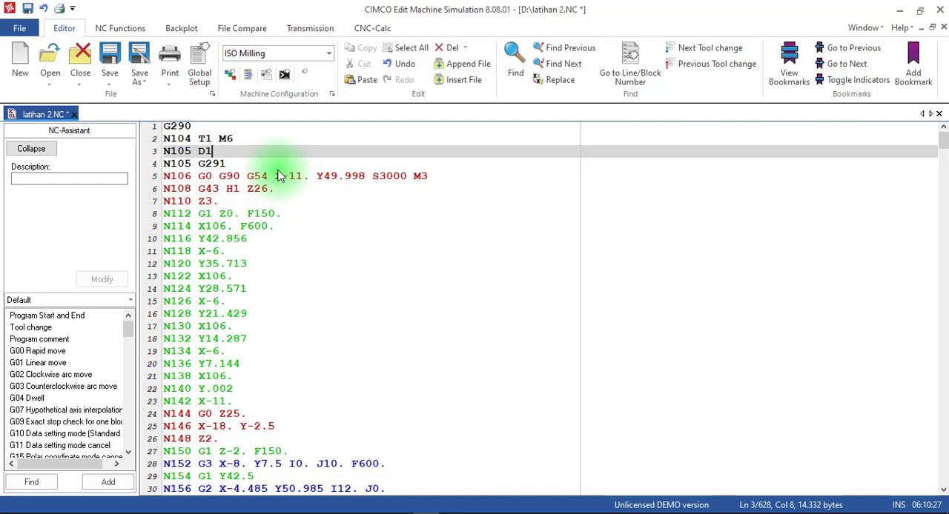
Switch to Mastercam Mill X9 with the part drawing and its toolpath list
mouse_move(273, 176)
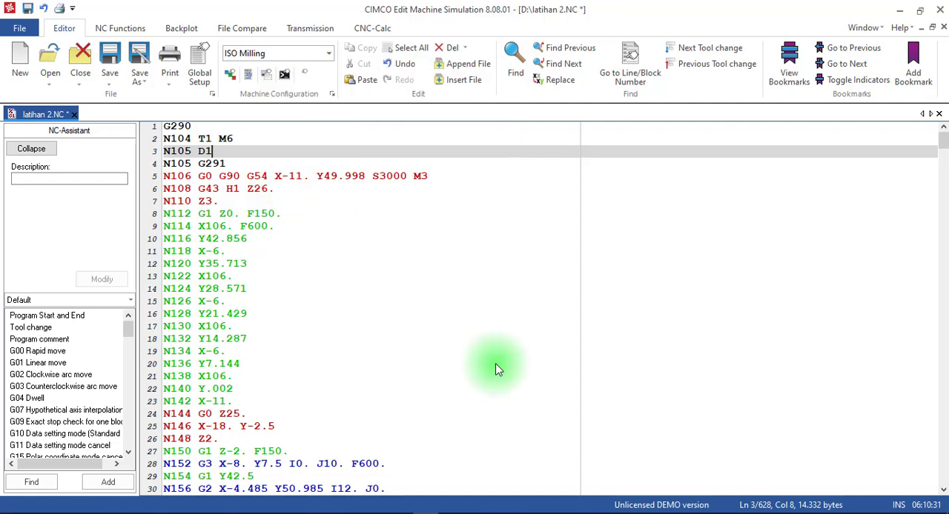
click(392, 513)
click(390, 475)
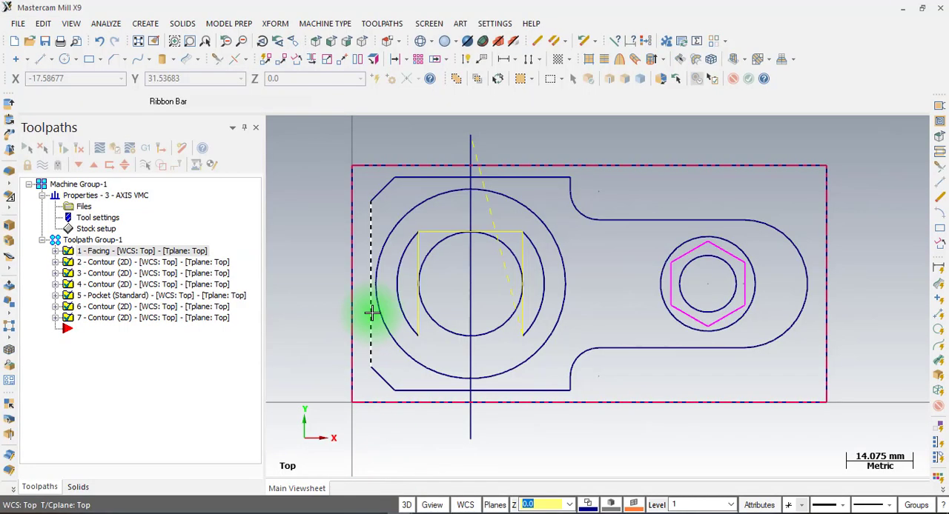